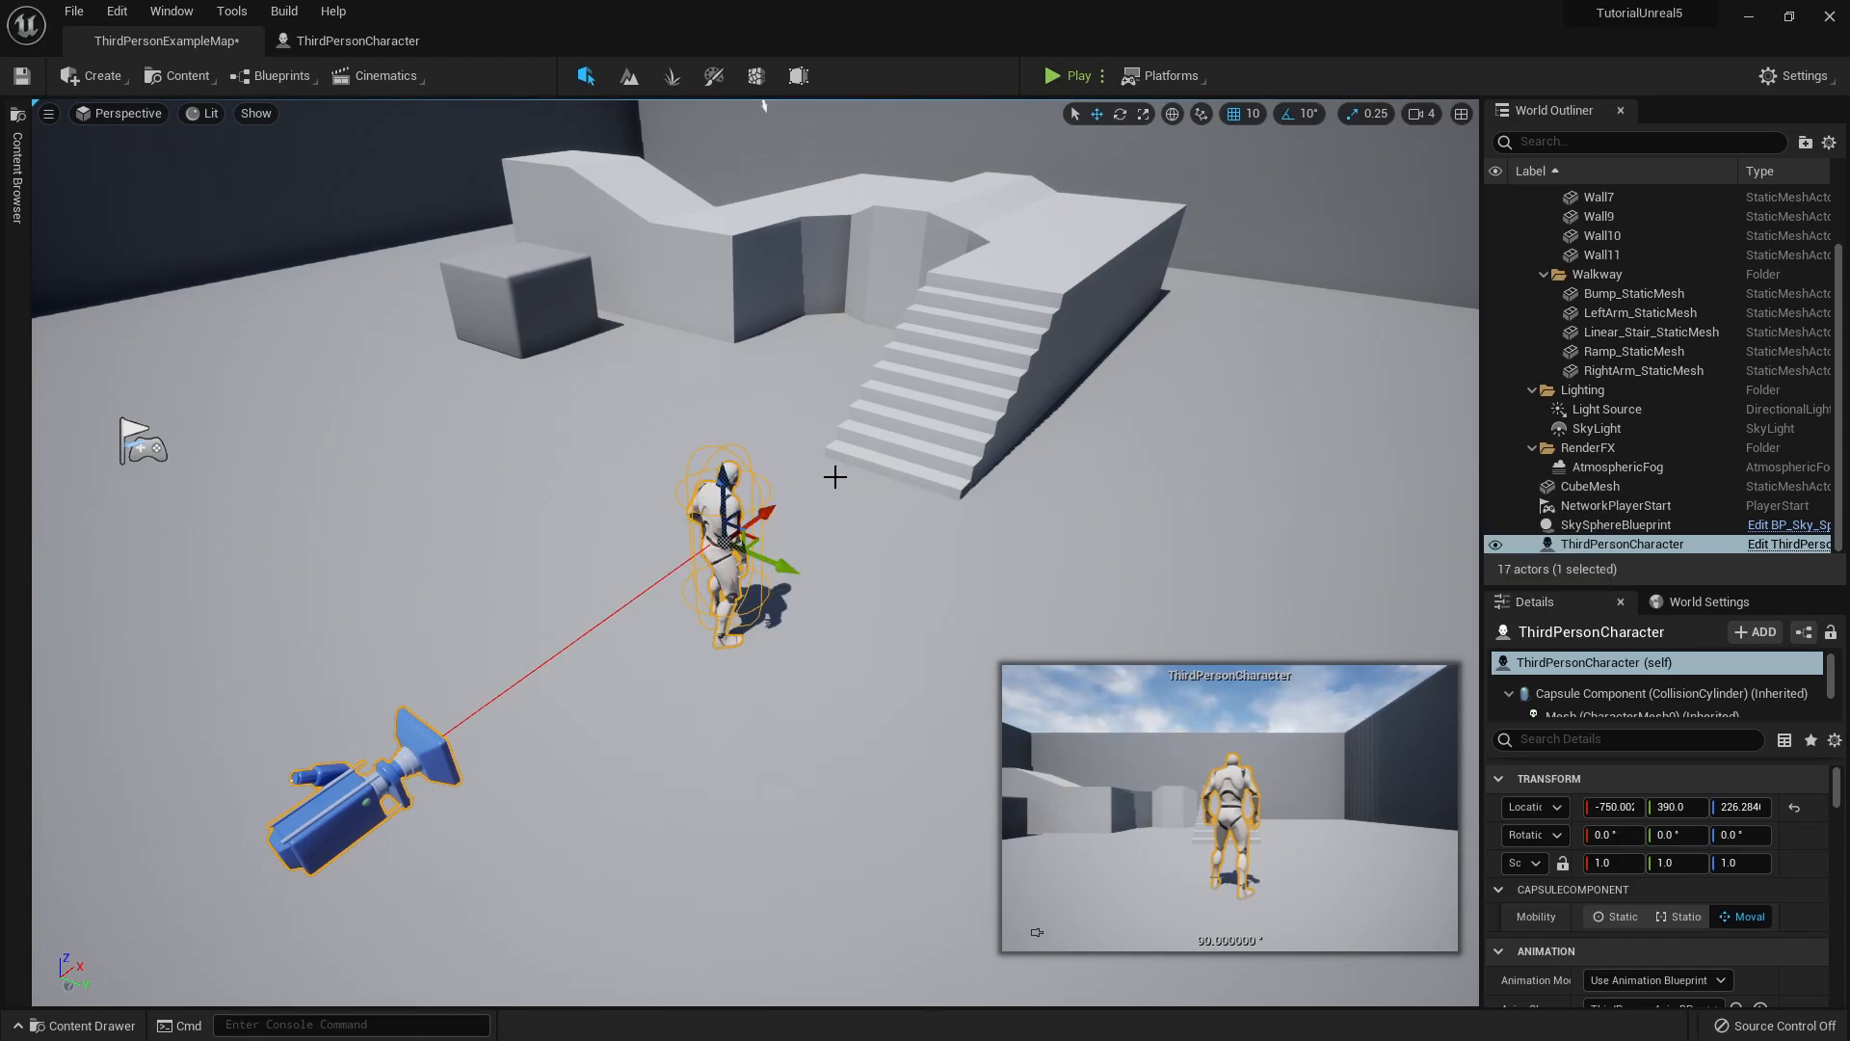
- Export the SK_Mannequin skeletal mesh from the Mannequin Mesh folder as SK_Mannequin.FBX into the Tutorial3 Assets folder, using FBX 2013 compatibility
key(ctrl+space)
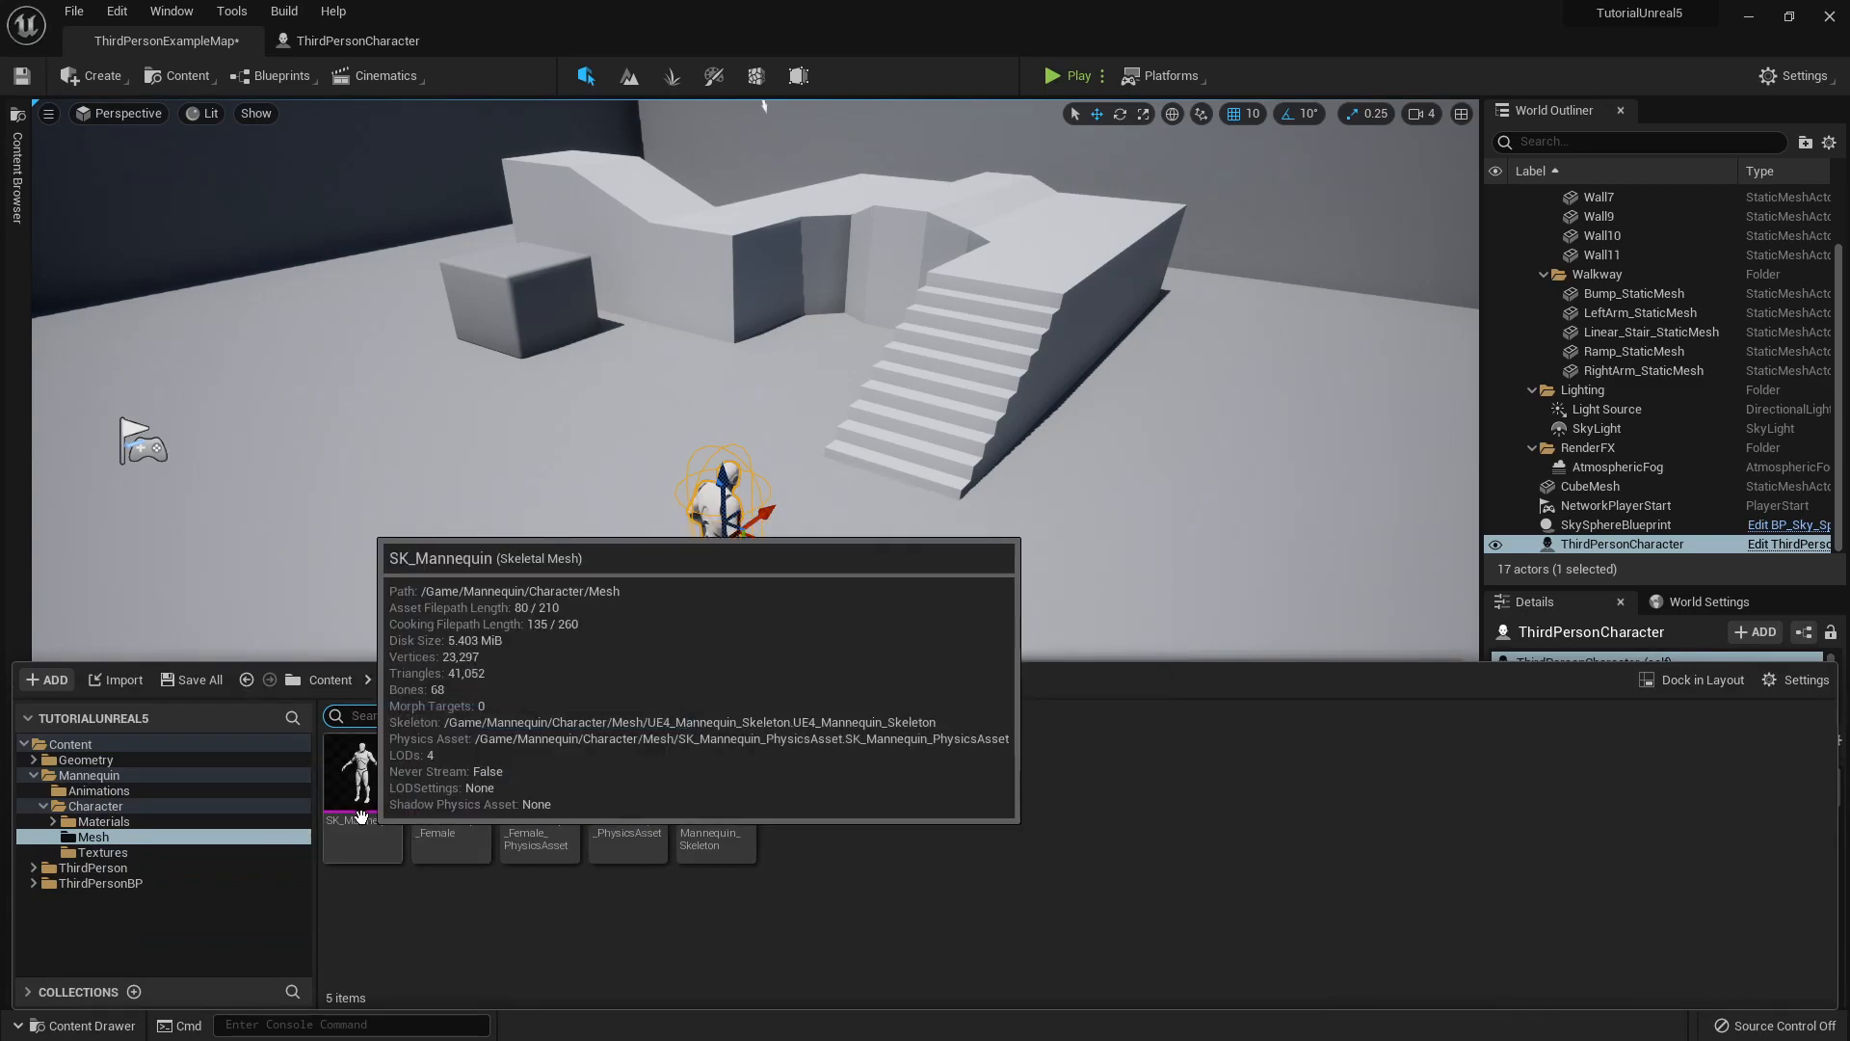
key(ctrl+space)
key(ctrl+space)
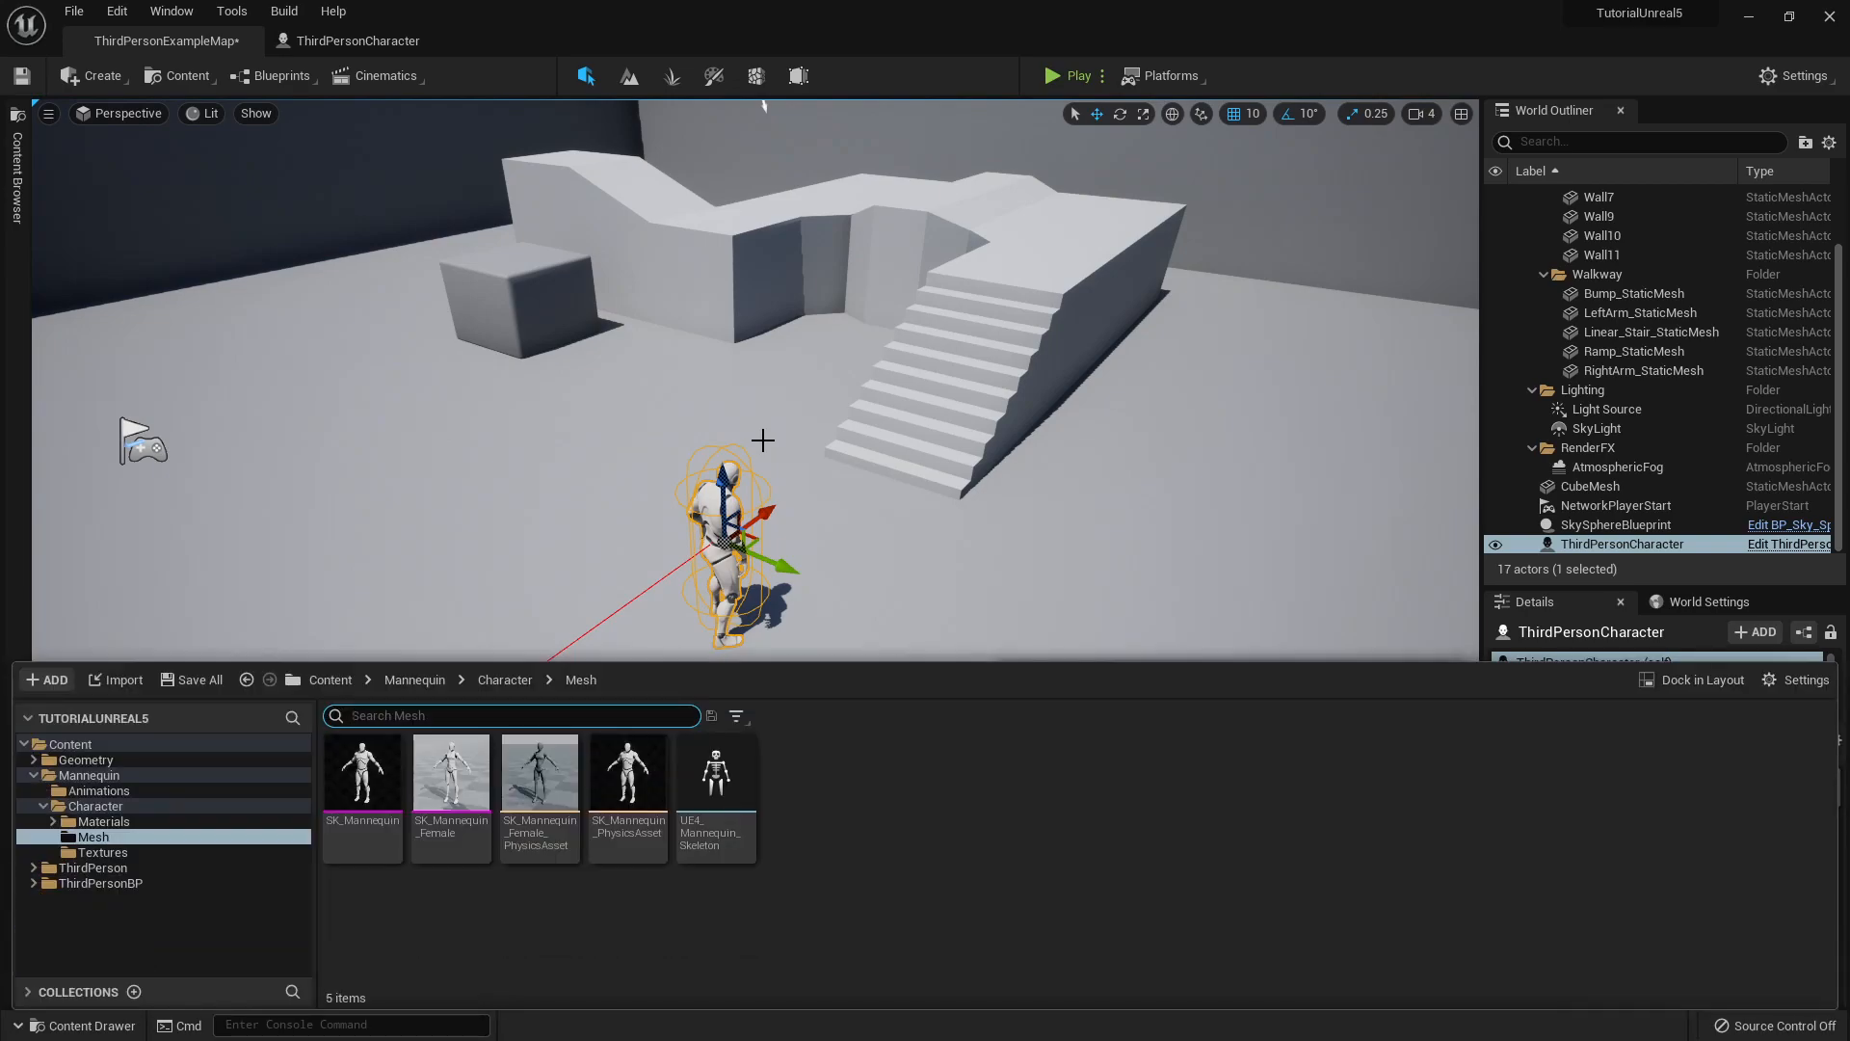
click(370, 791)
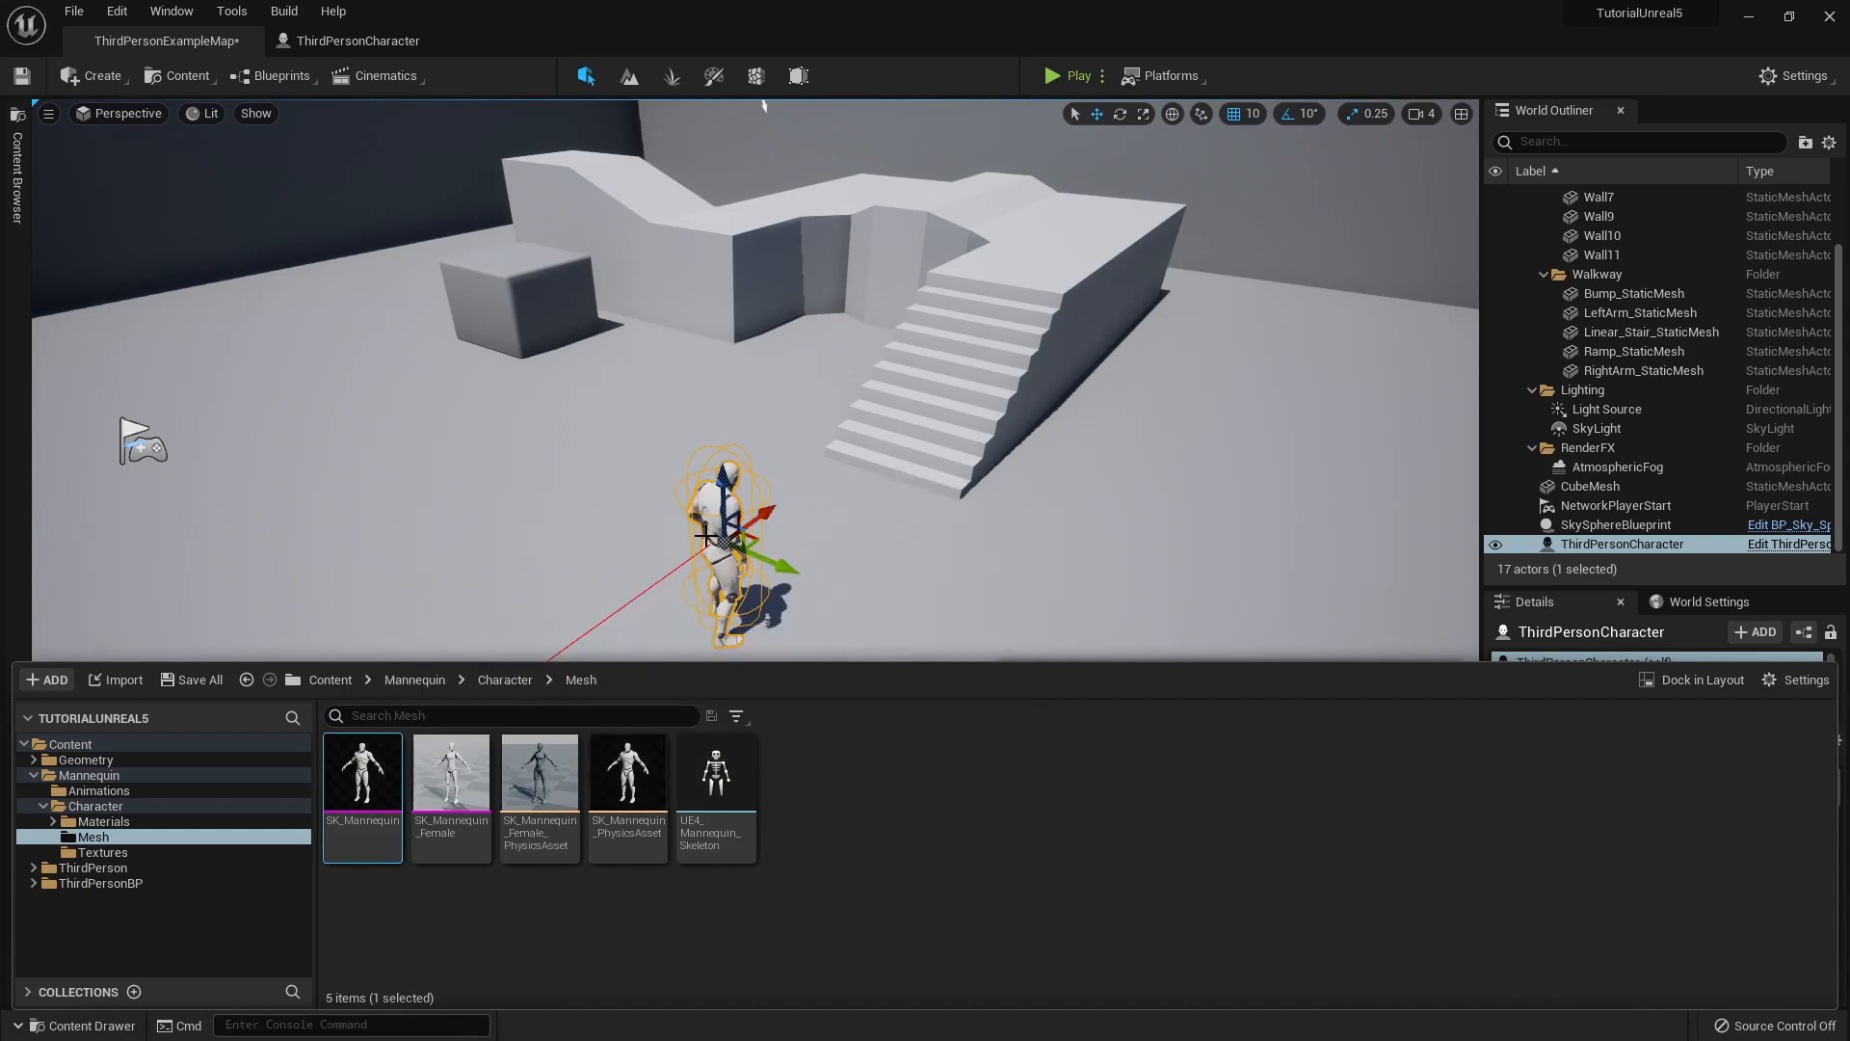
right_click(368, 764)
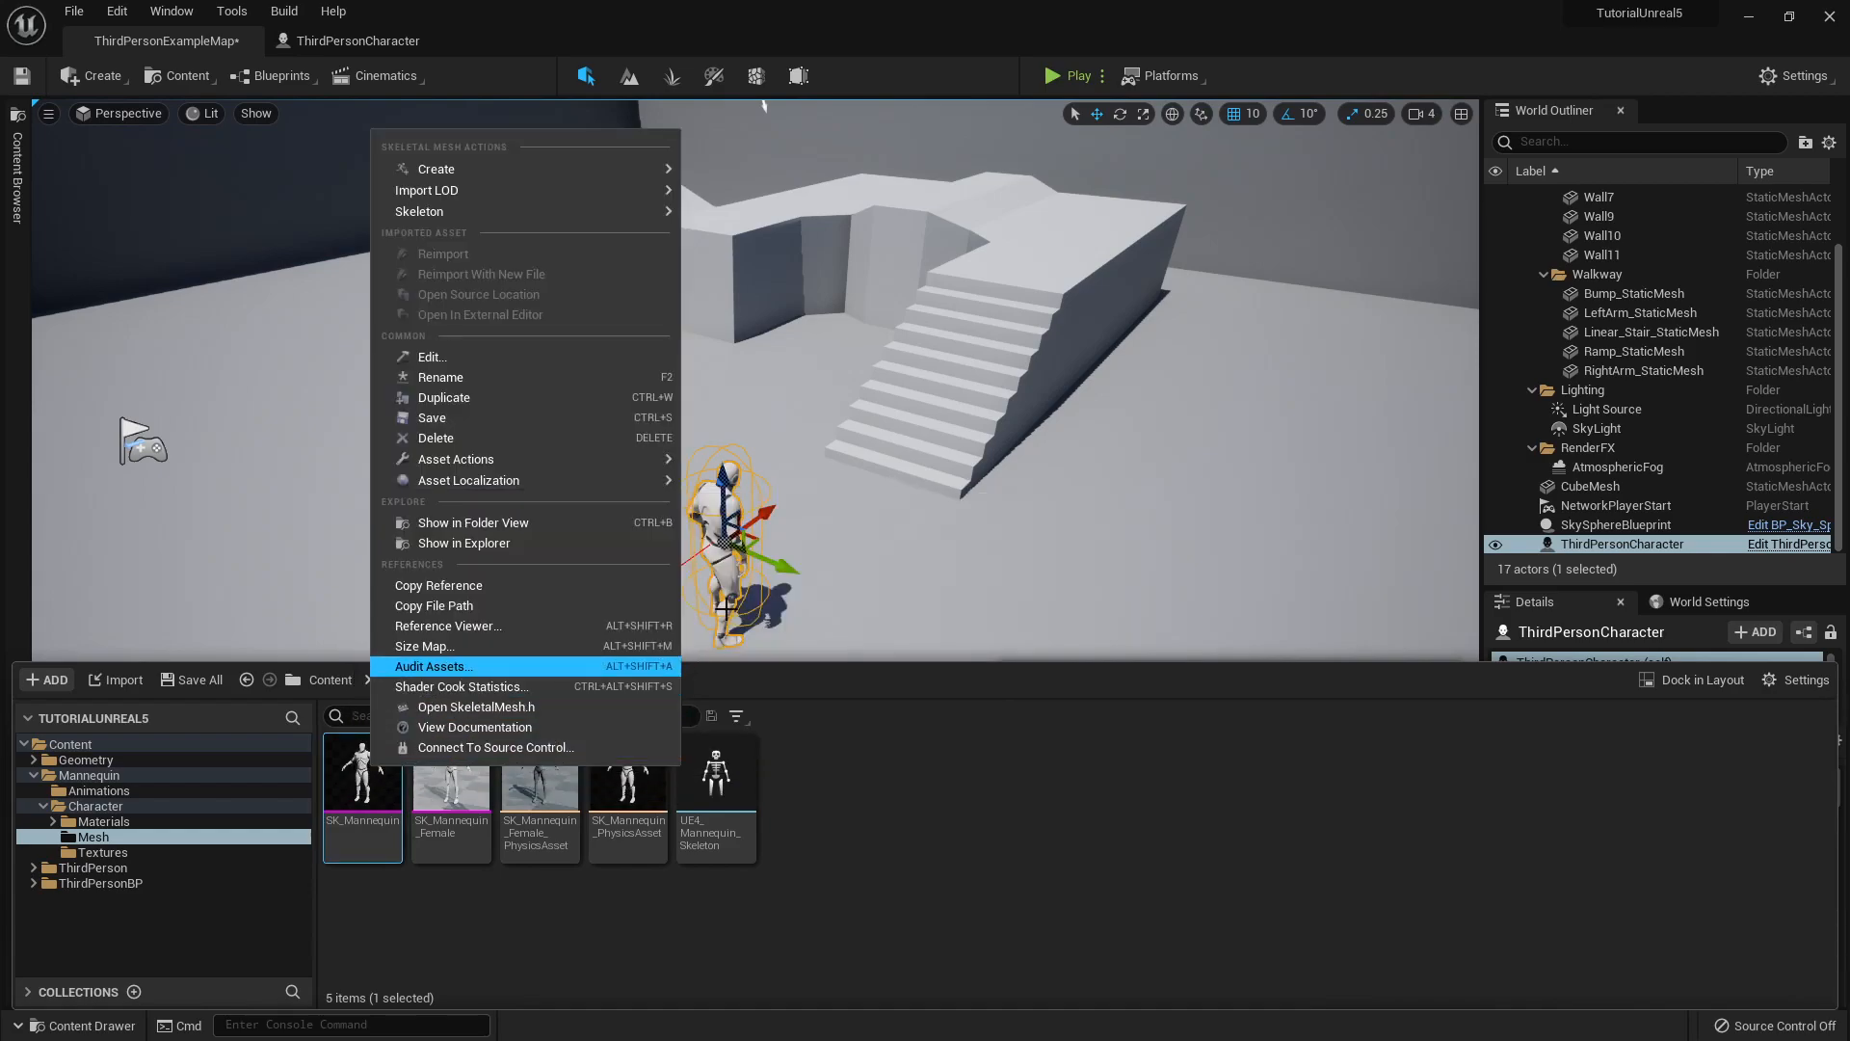
mouse_move(539, 451)
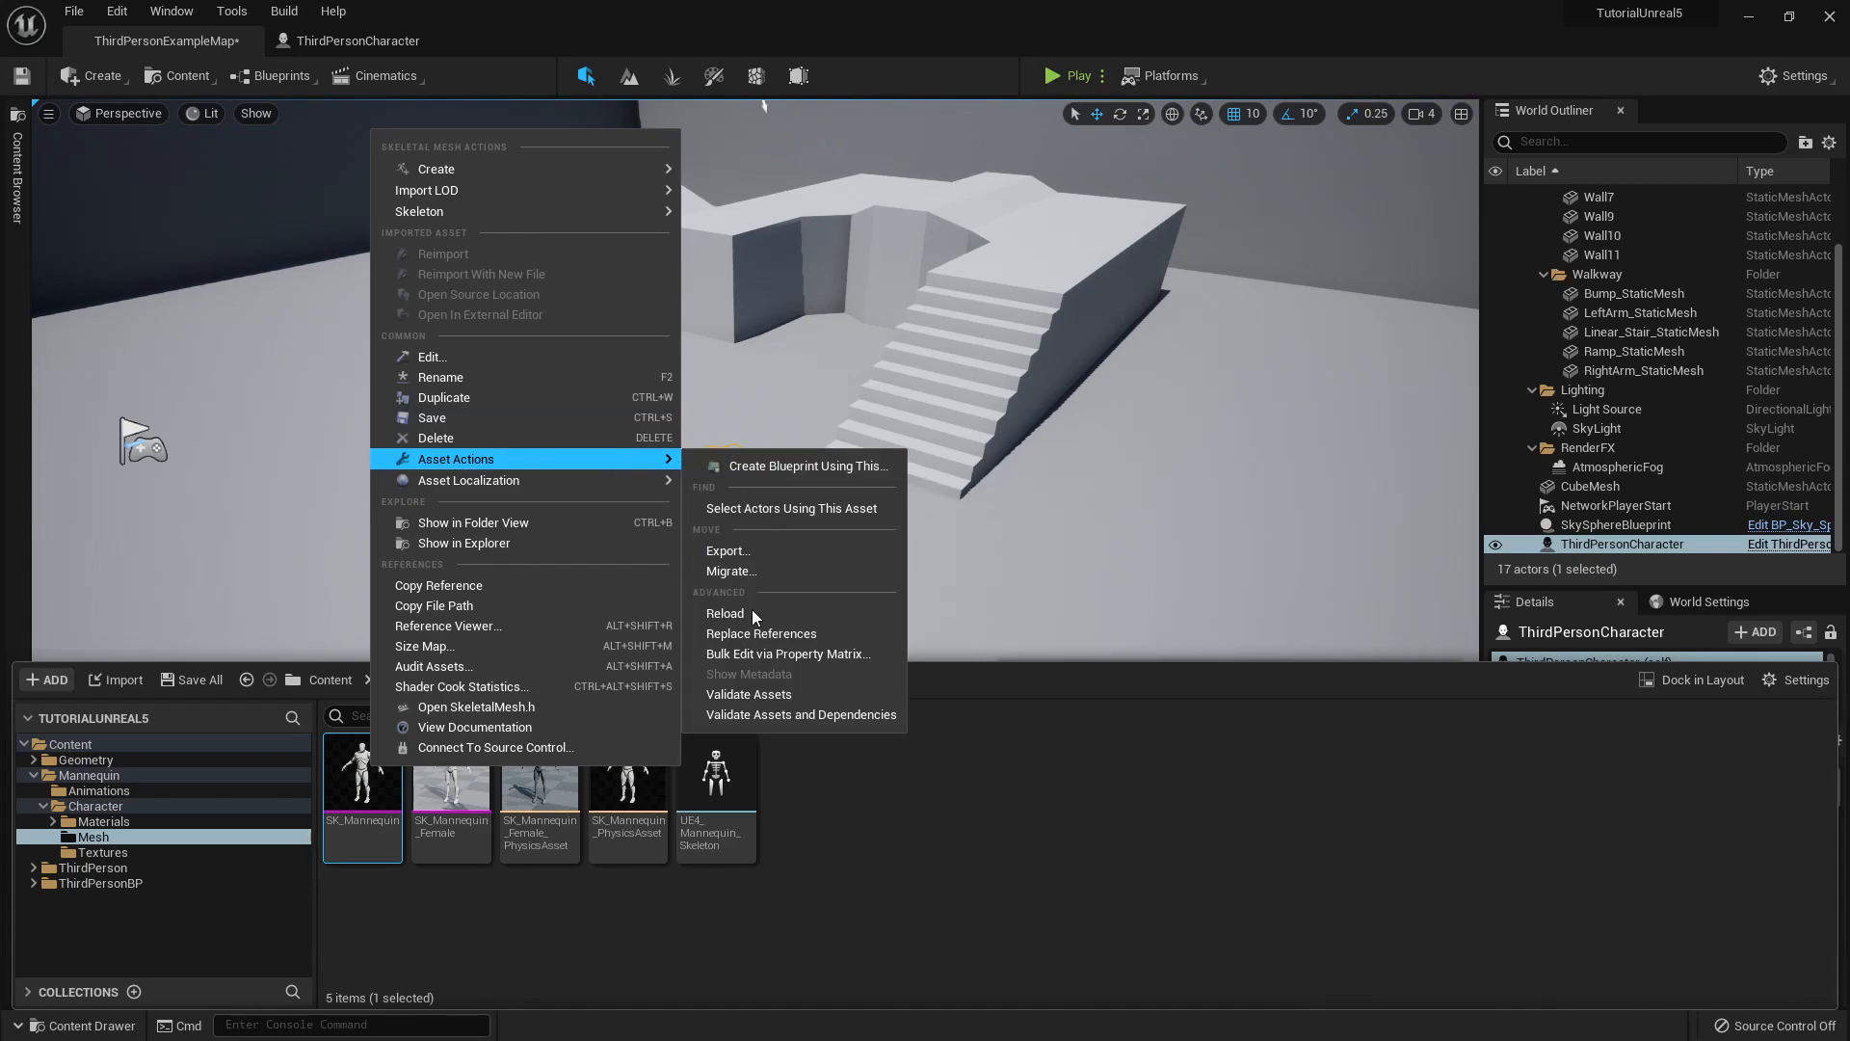
click(749, 553)
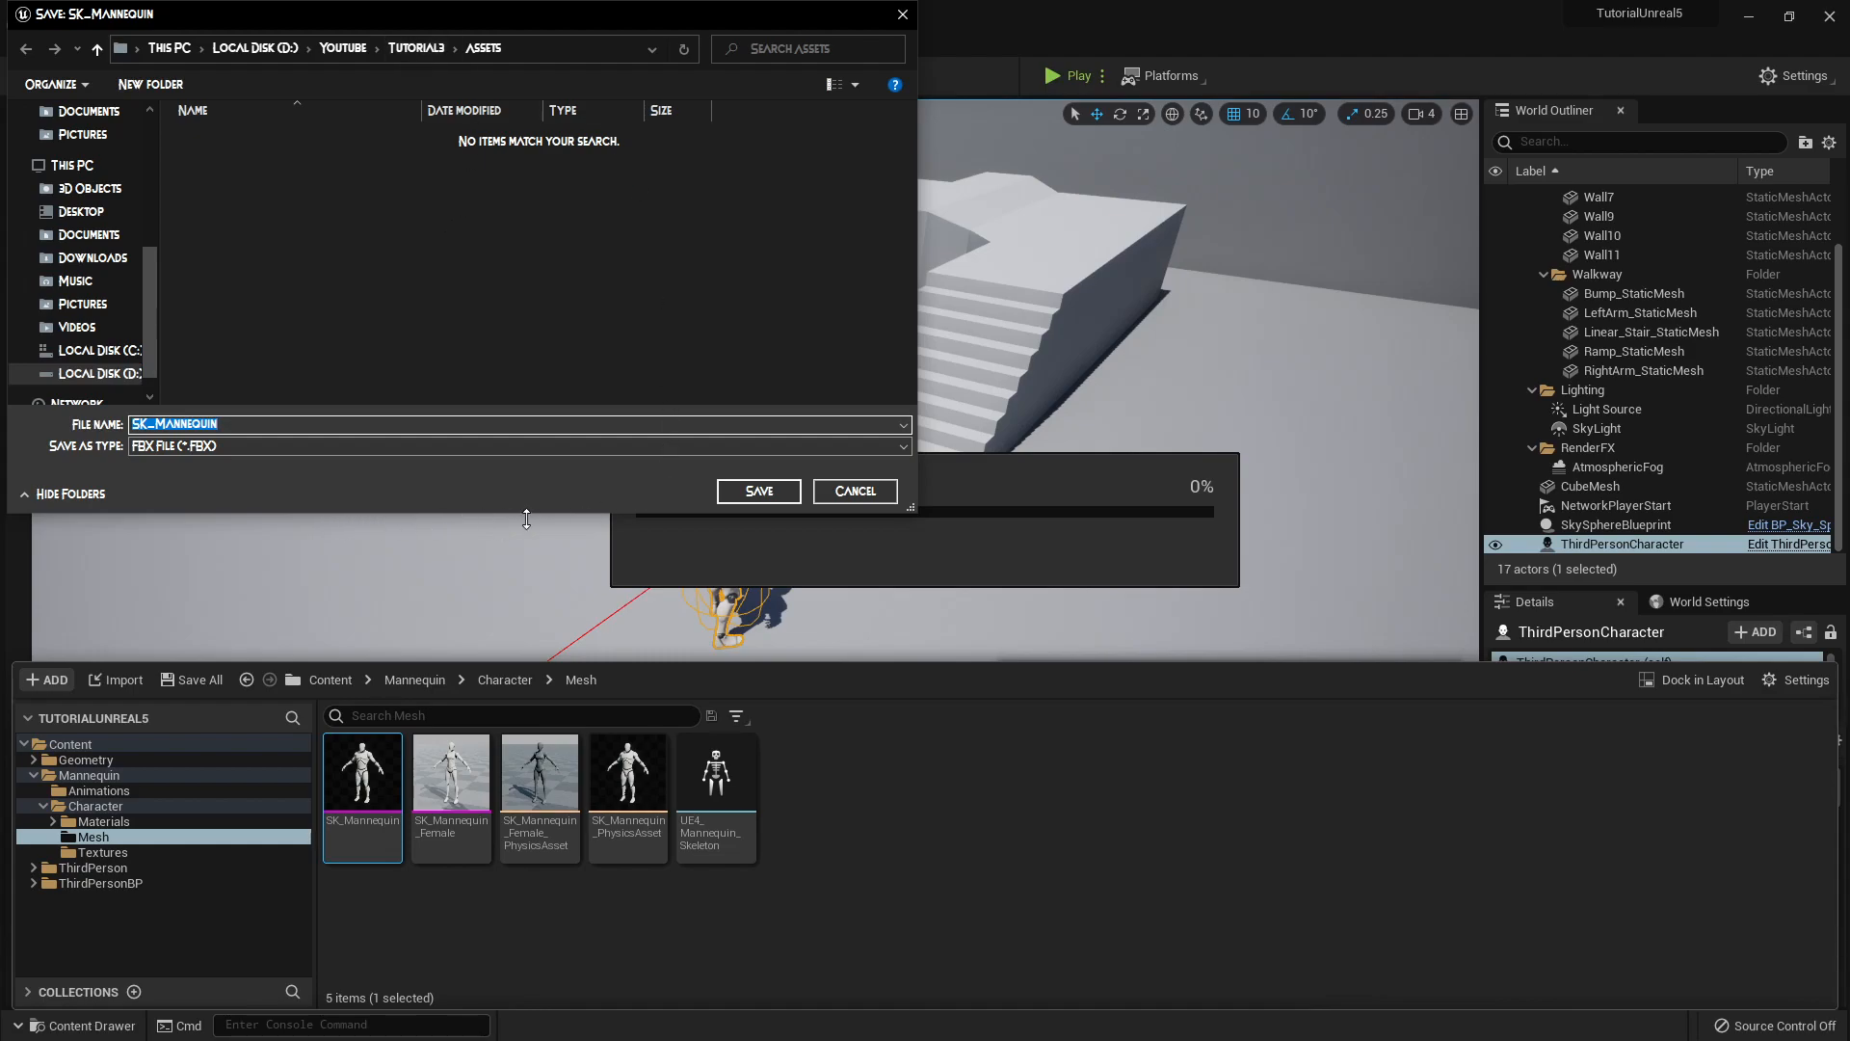
click(785, 500)
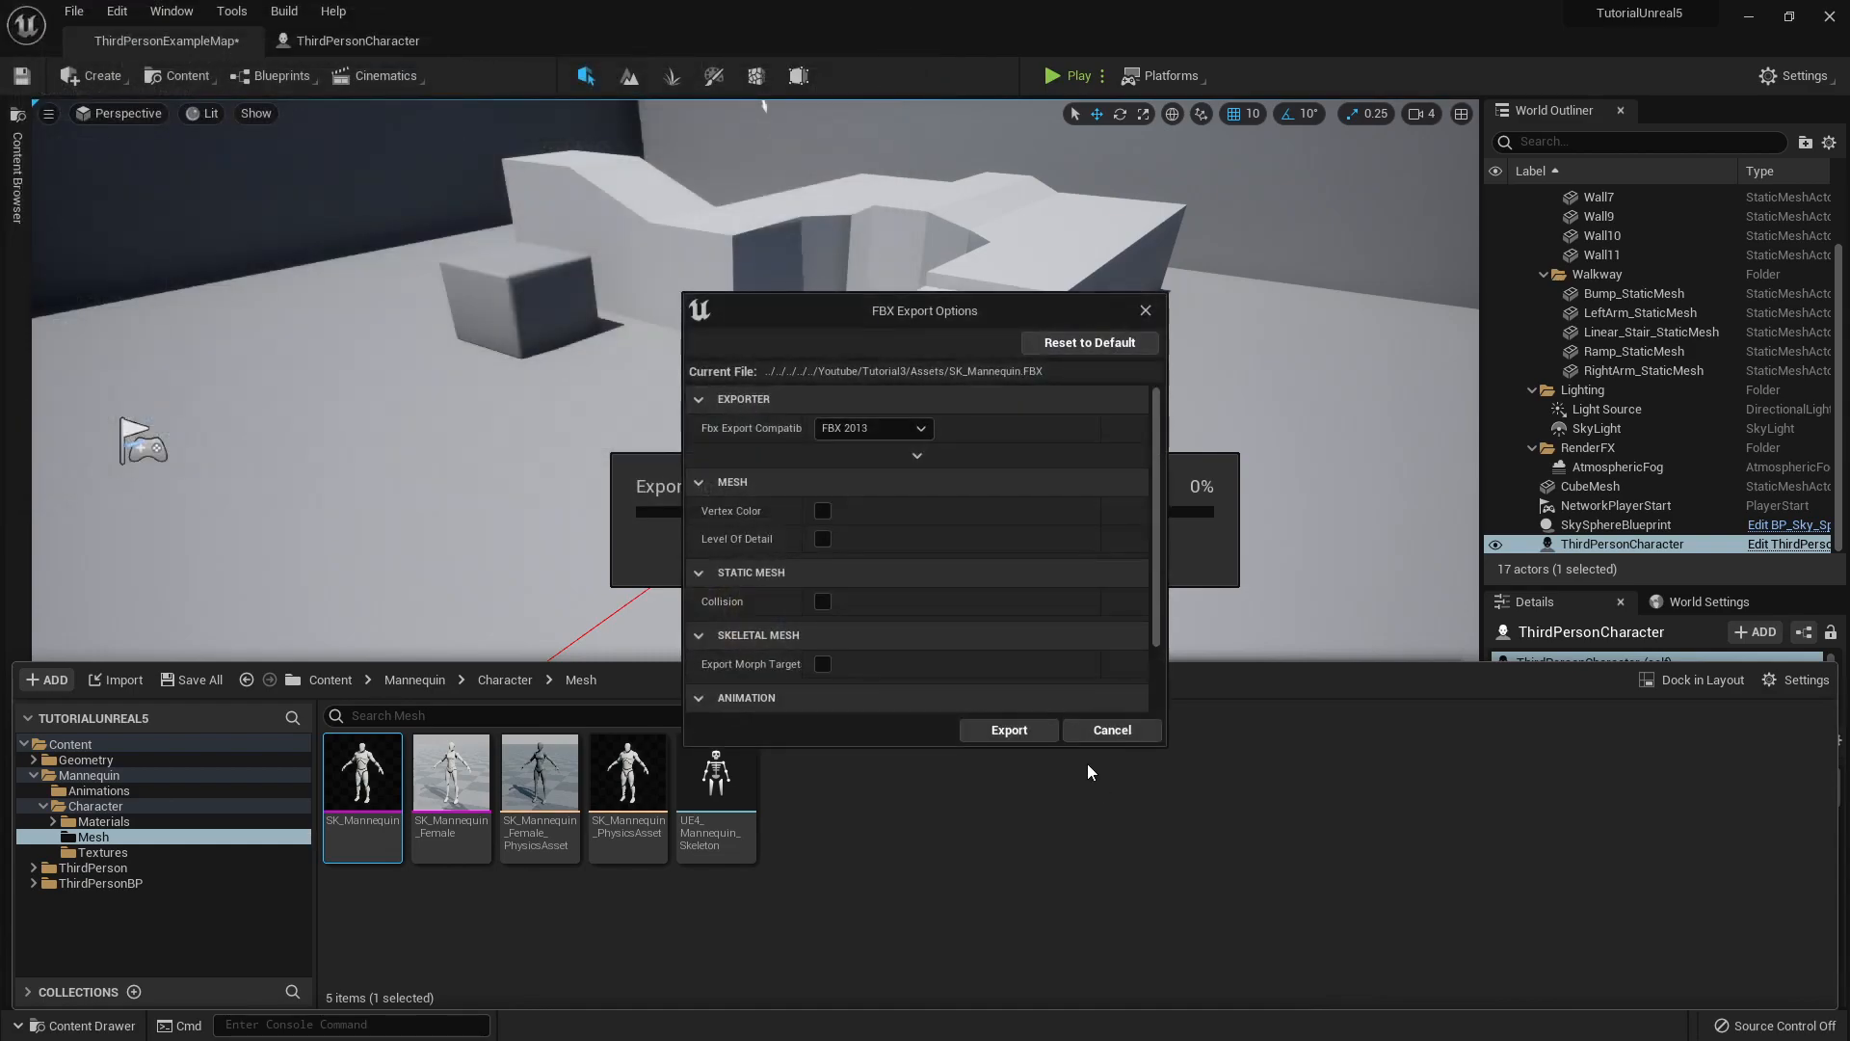
scroll(817, 507, down, 3)
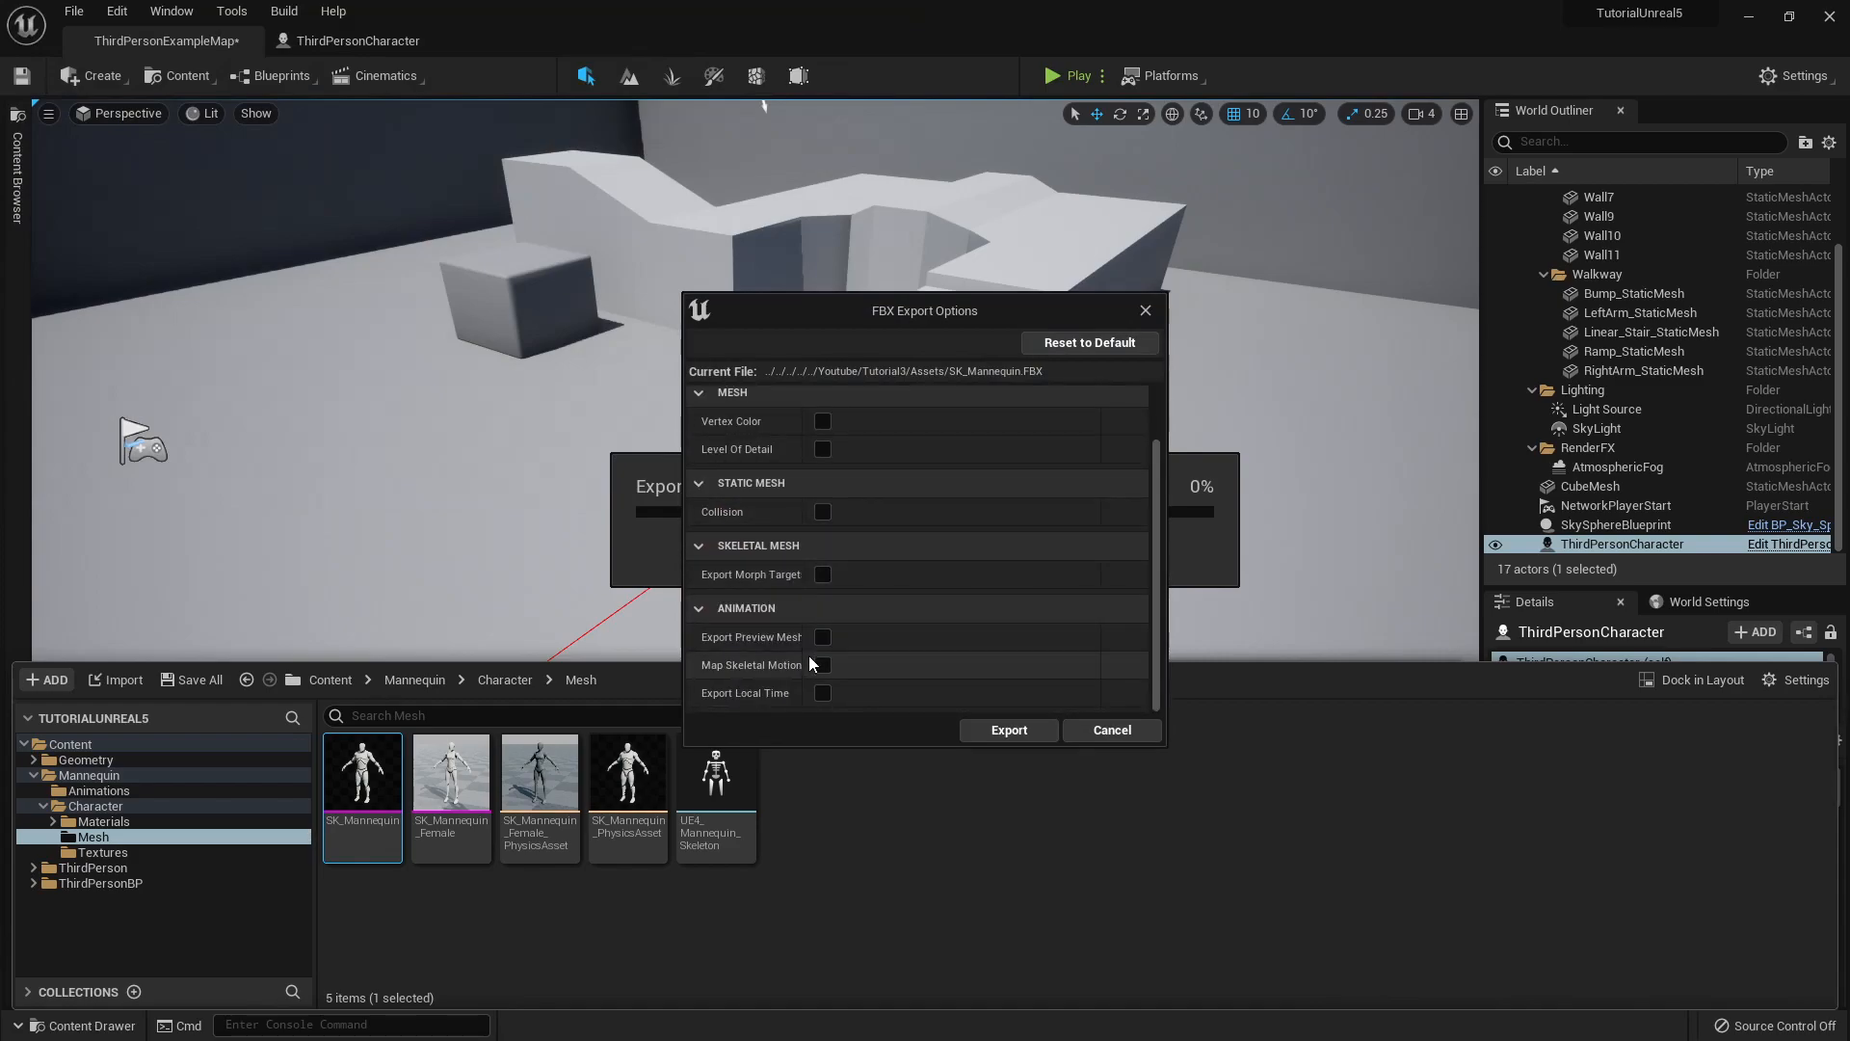
scroll(819, 656, up, 3)
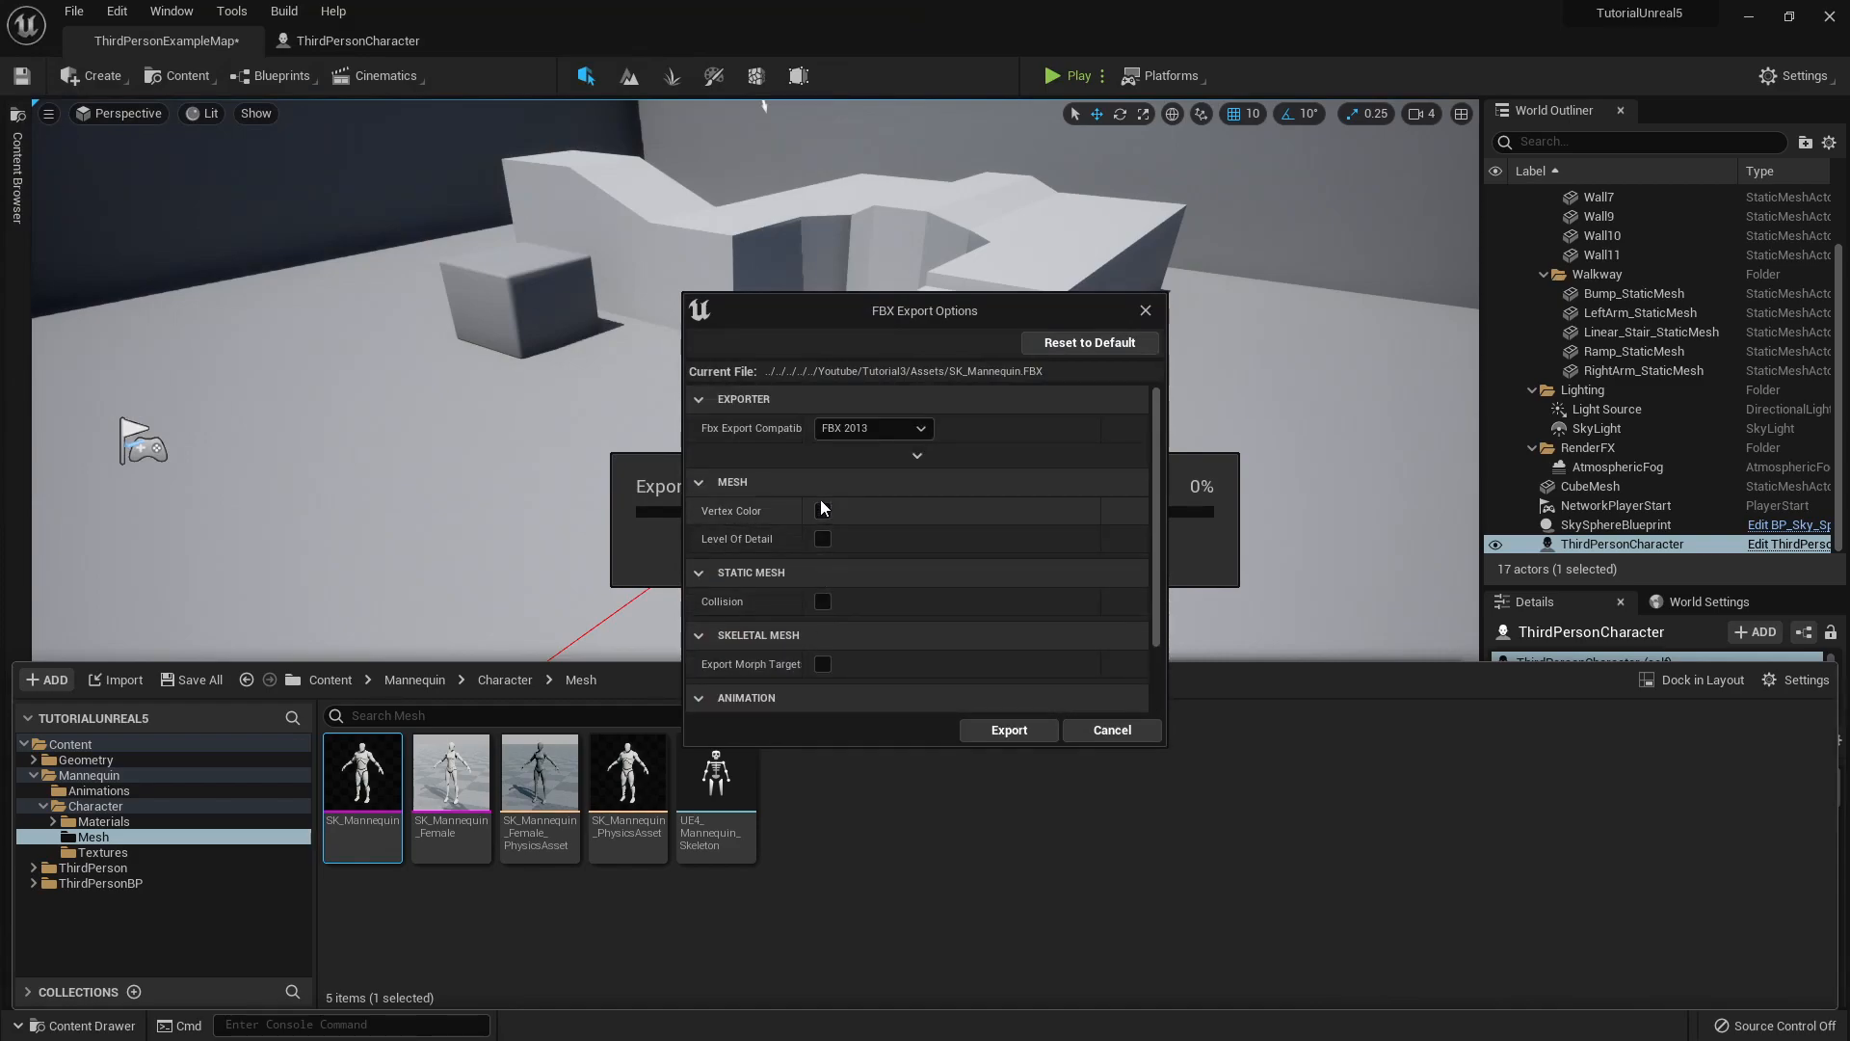
scroll(822, 530, down, 3)
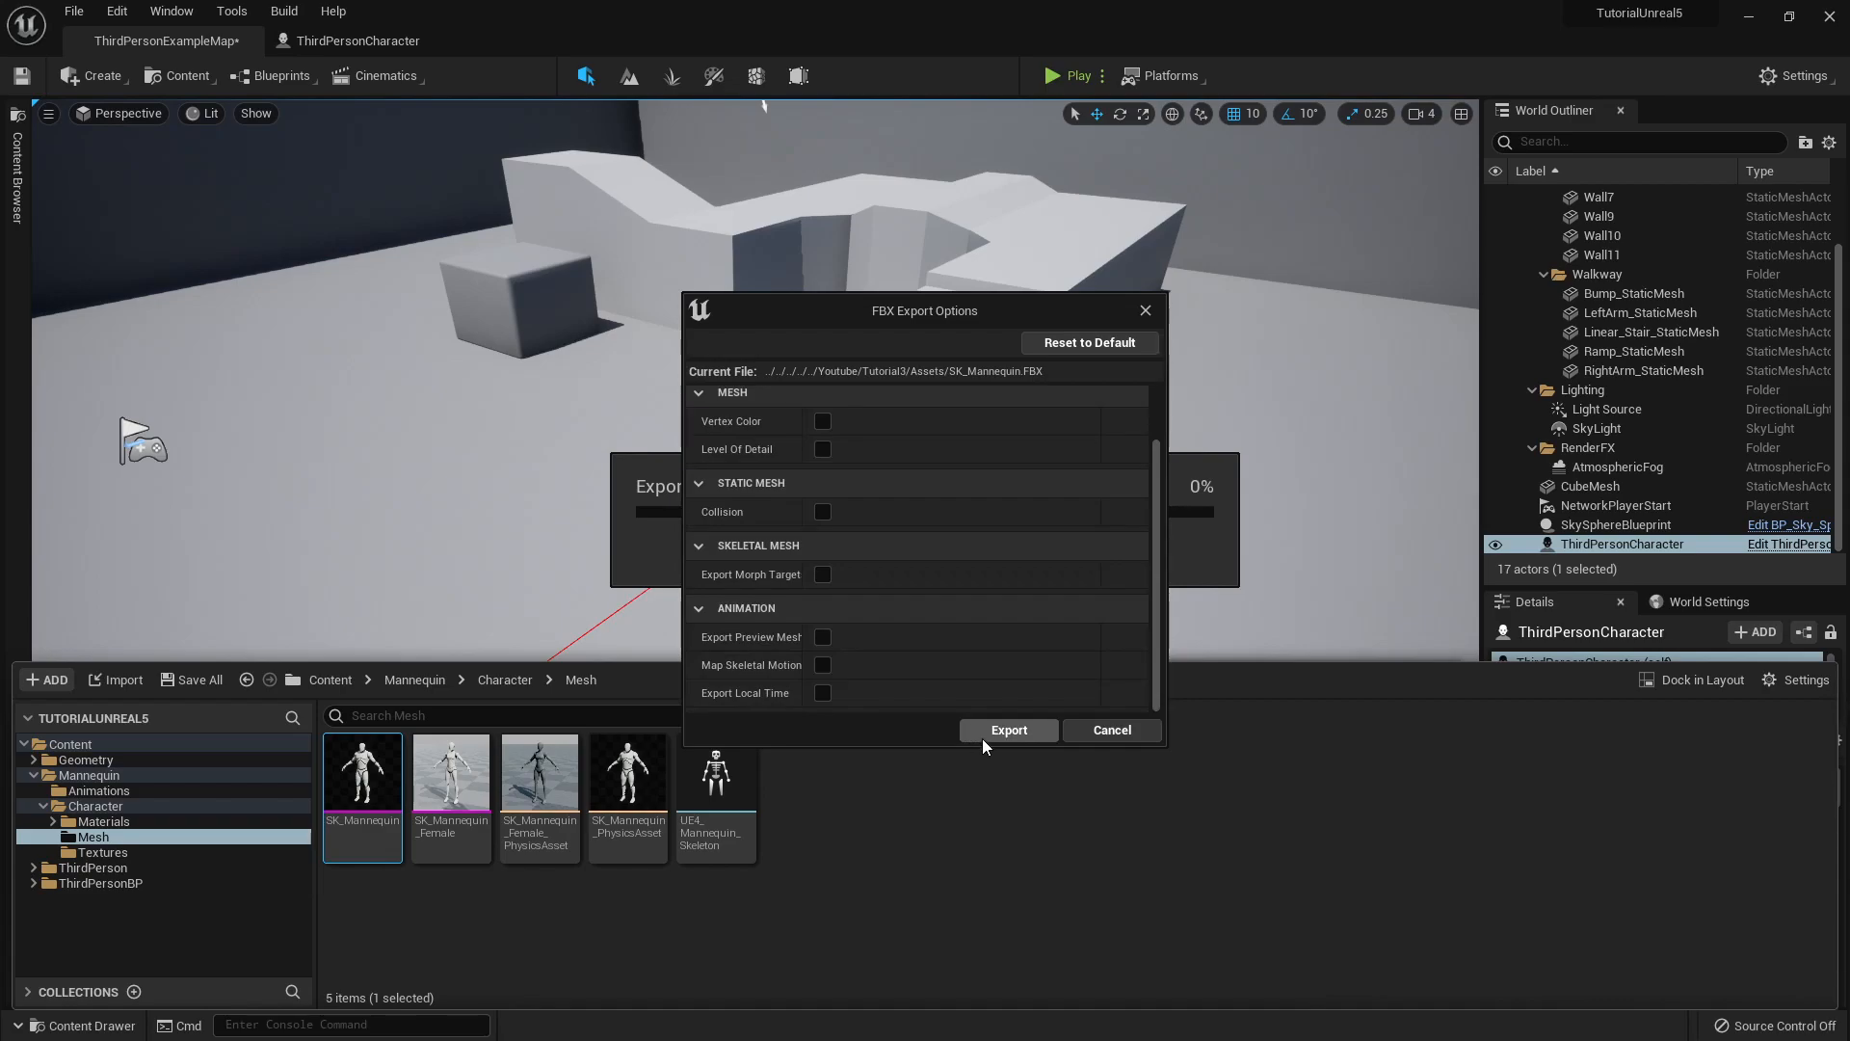
click(1007, 730)
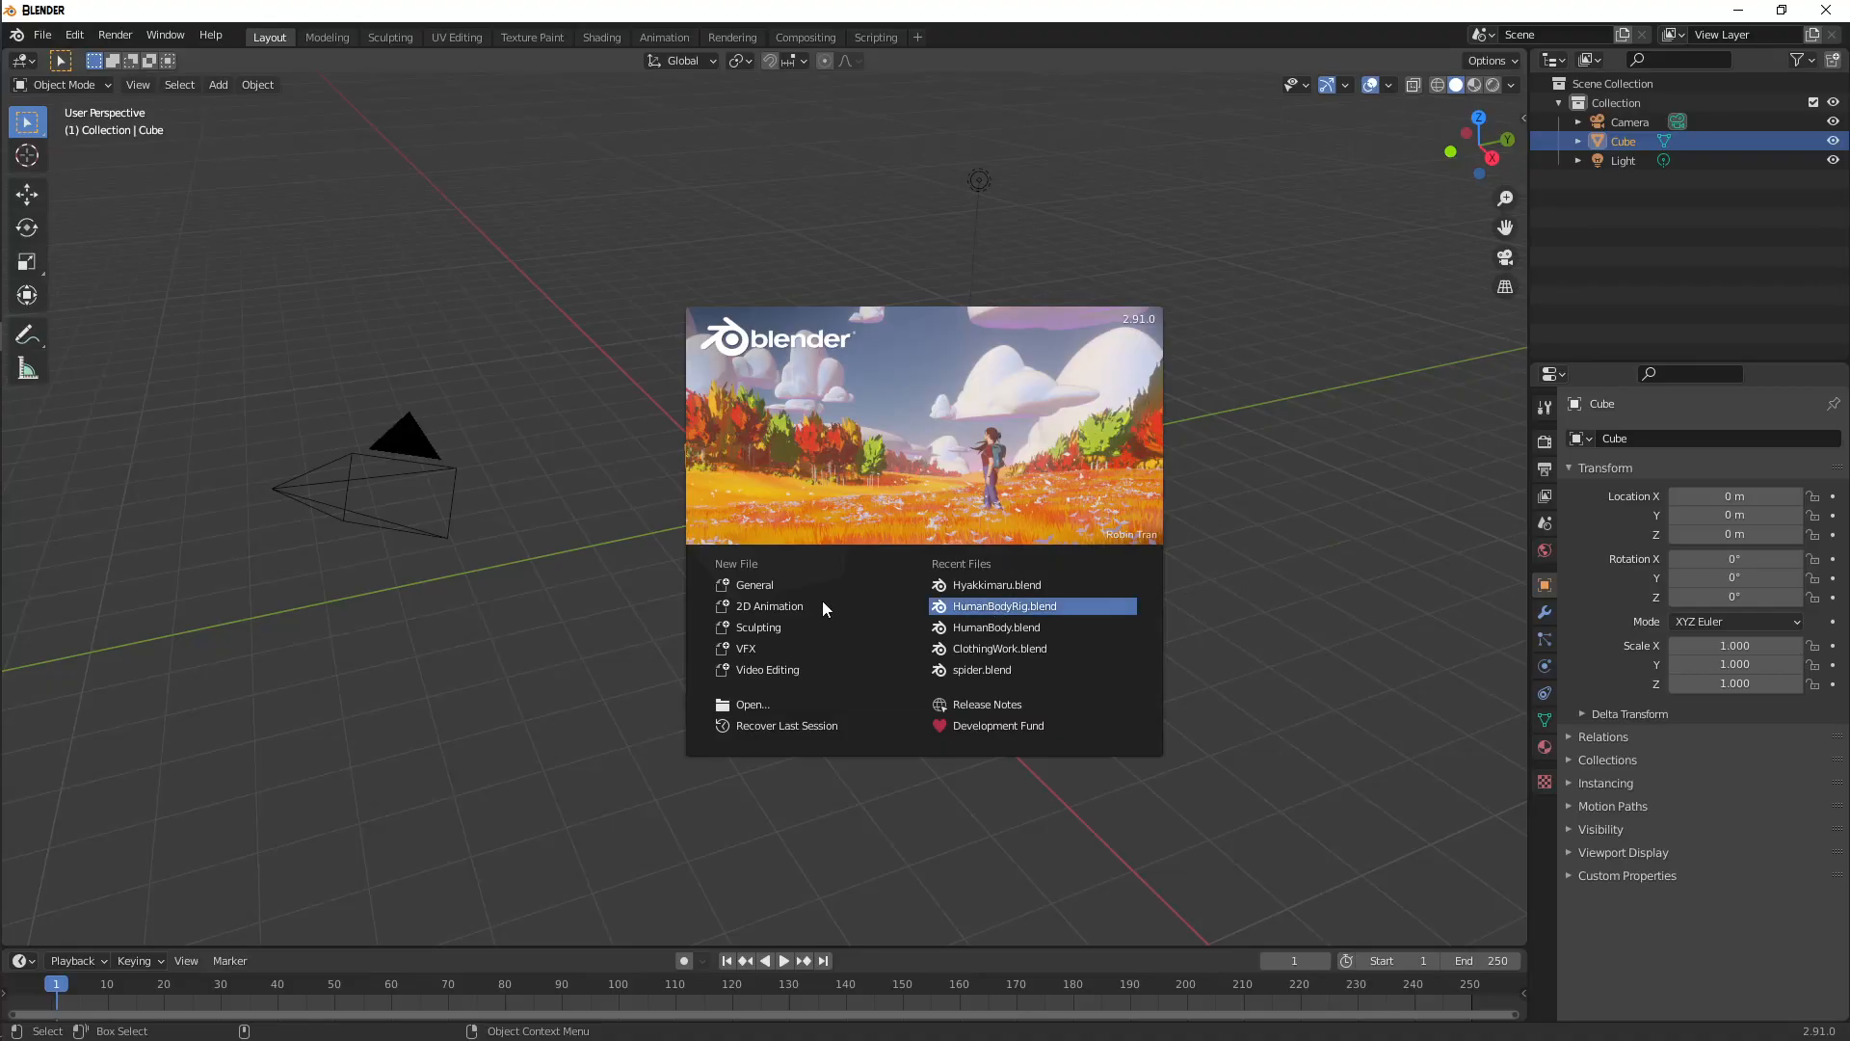
- Switch to Blender, start a new General file and delete all the default scene objects
click(728, 582)
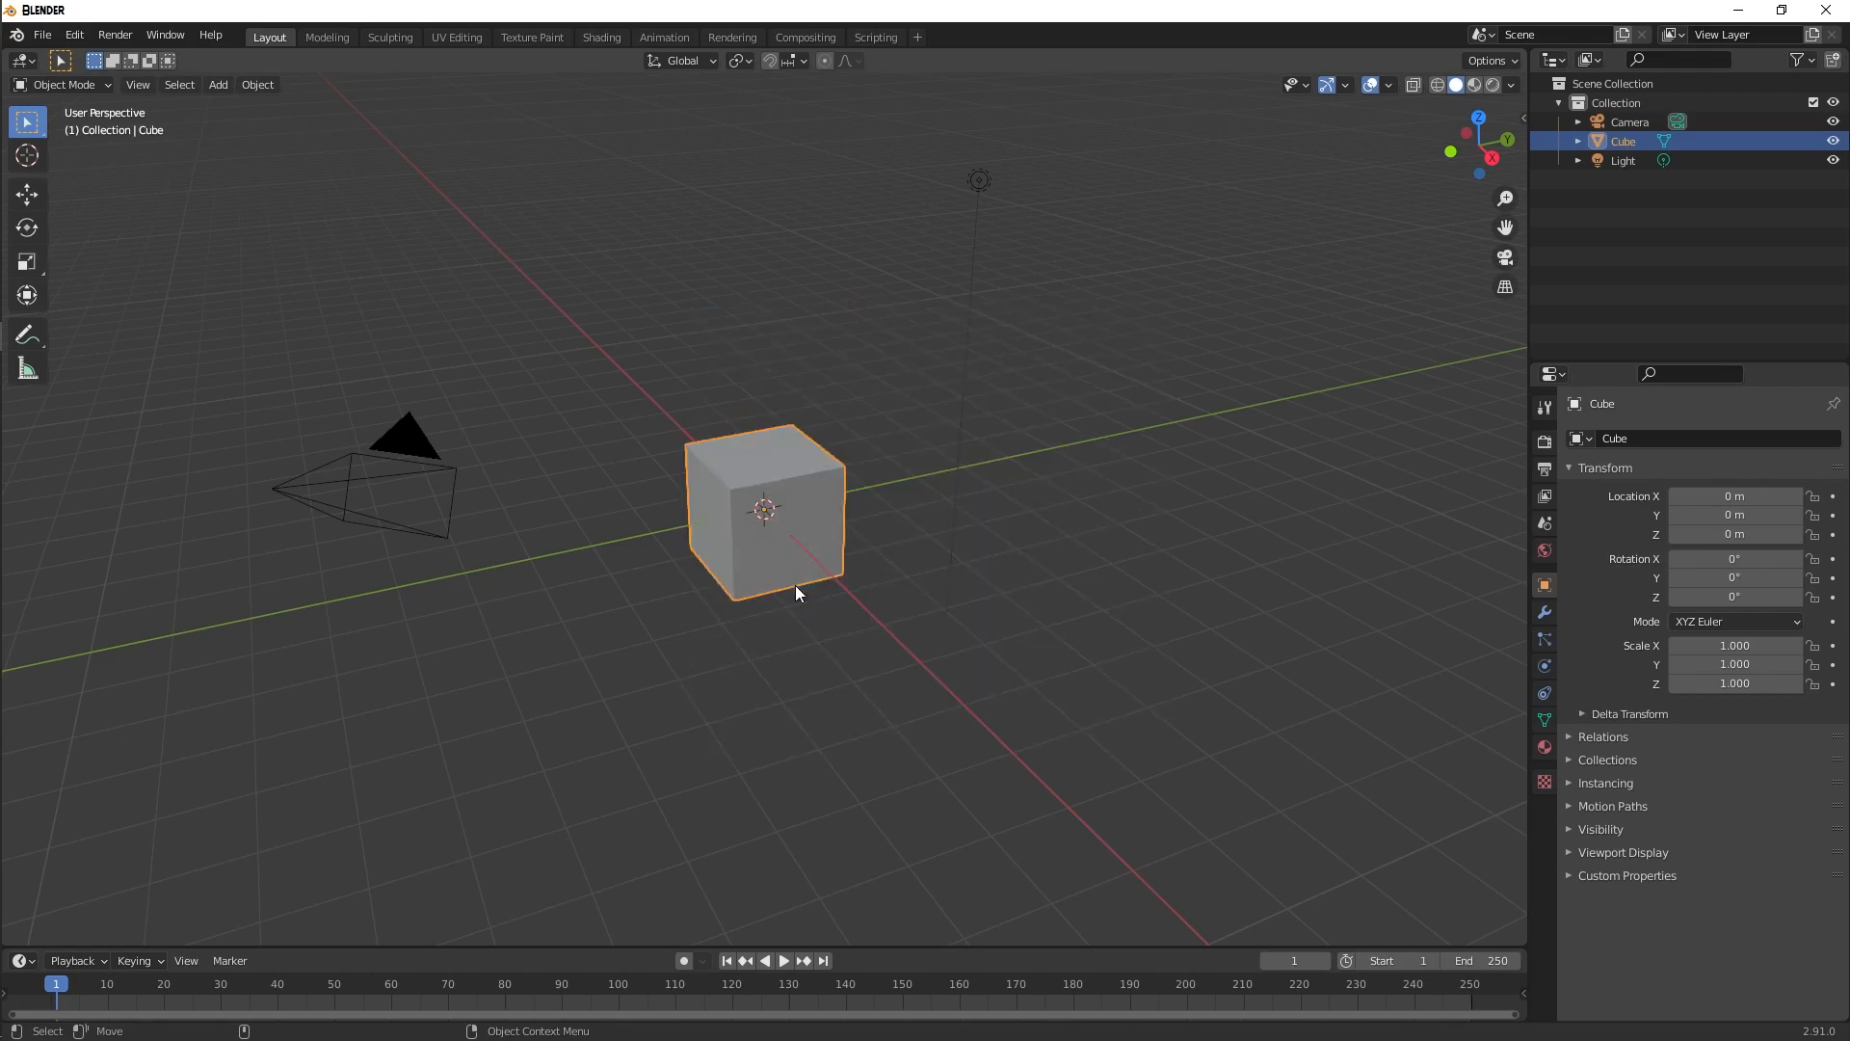
key(a)
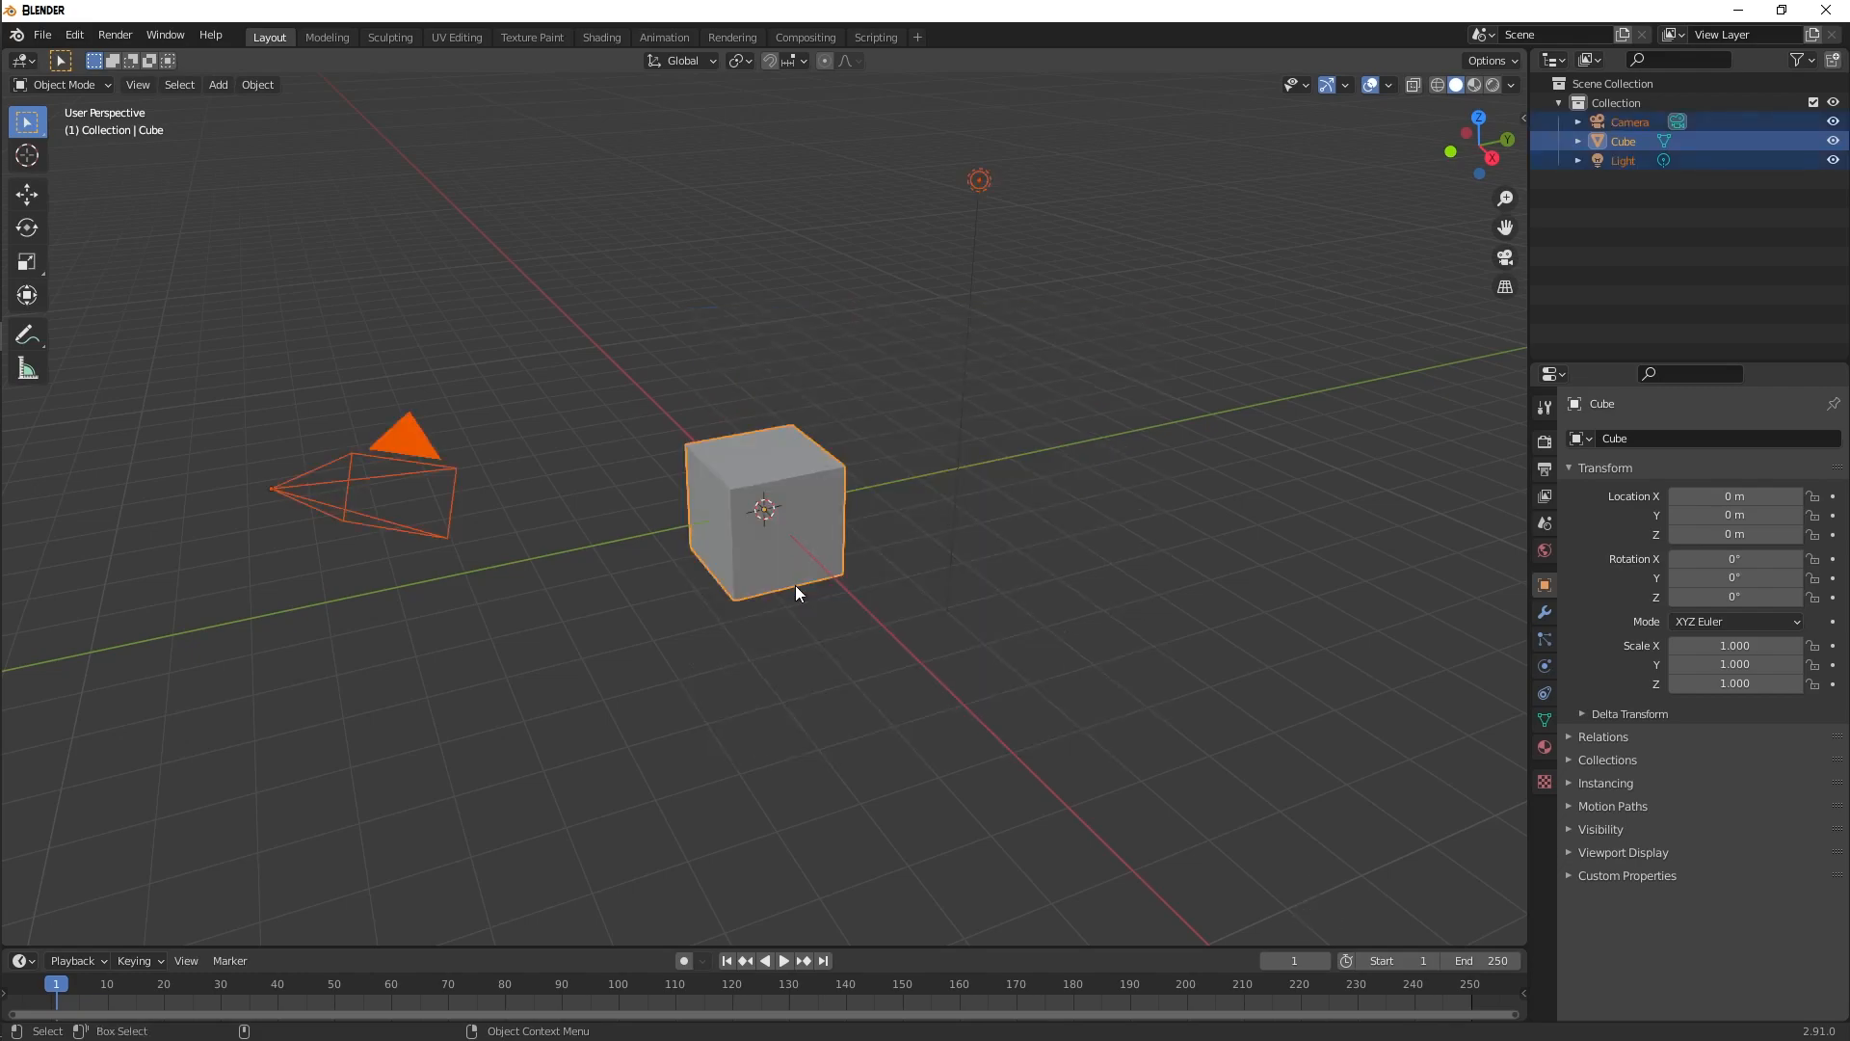
key(Delete)
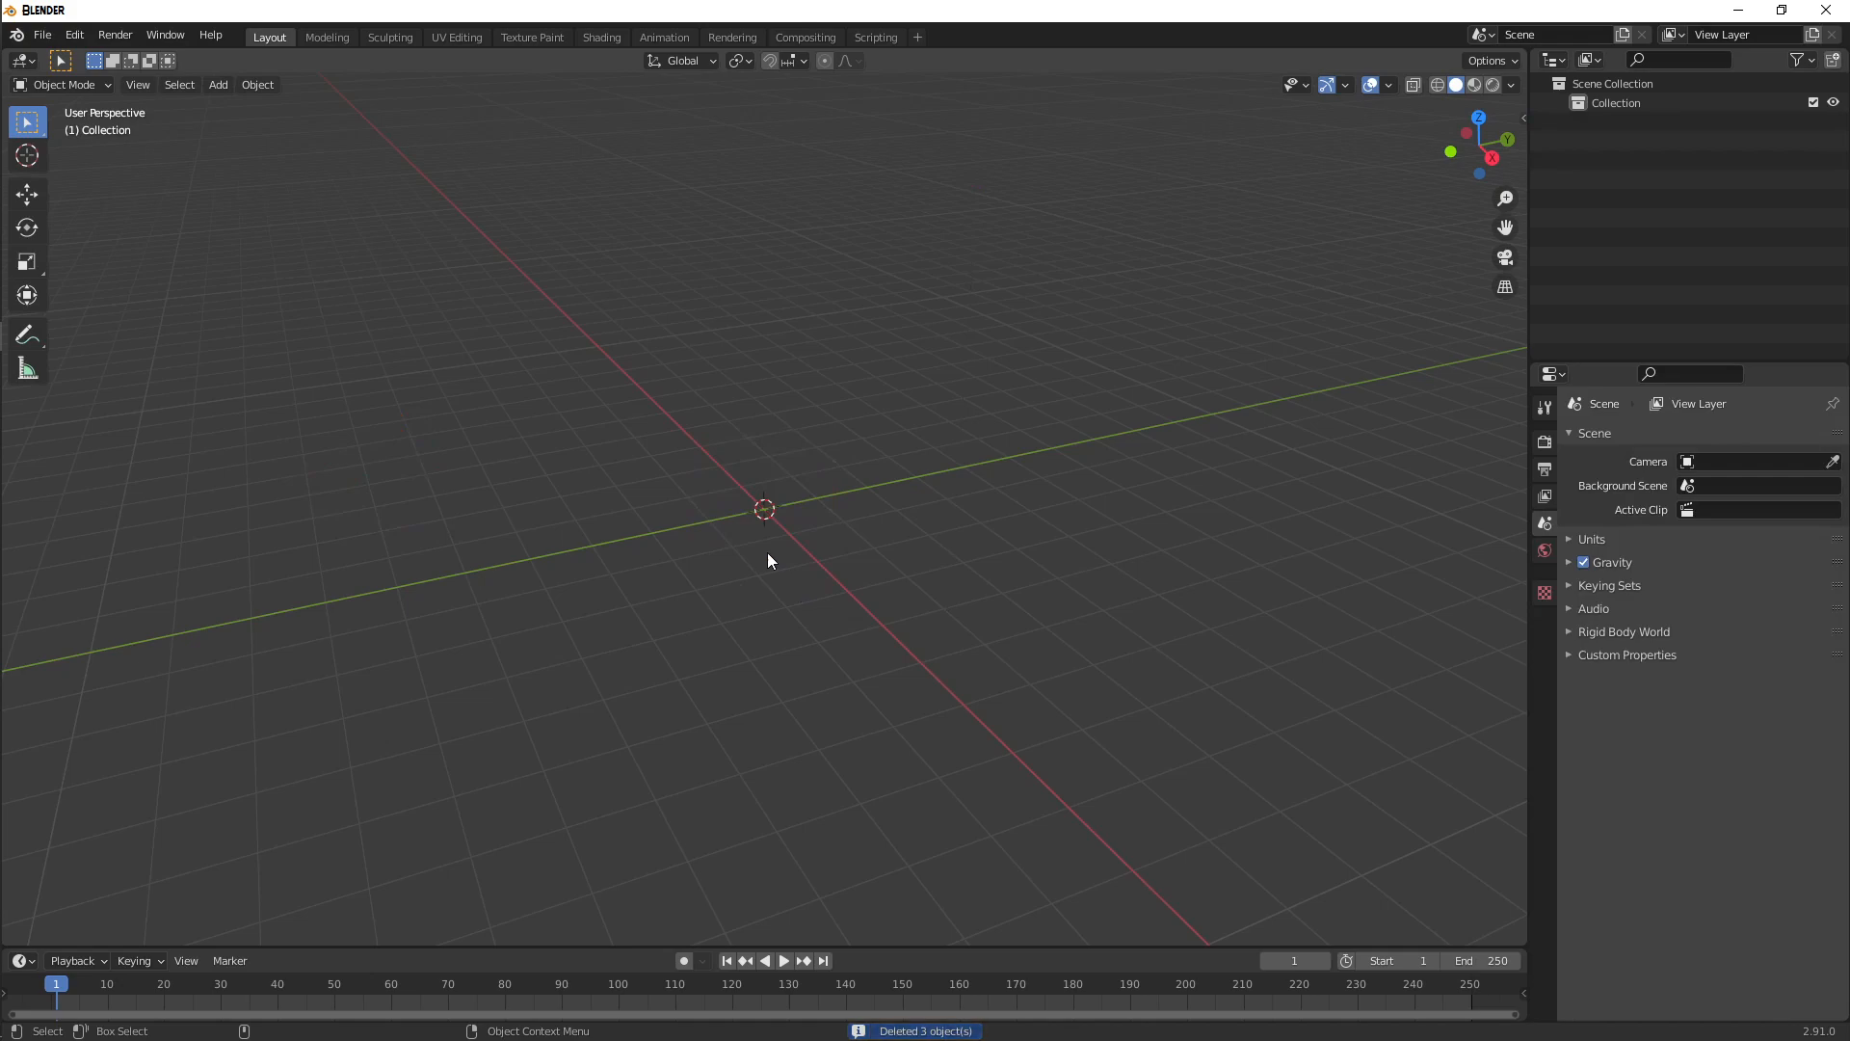
- Import SK_Mannequin.FBX from the Assets folder with the default FBX import options
click(50, 38)
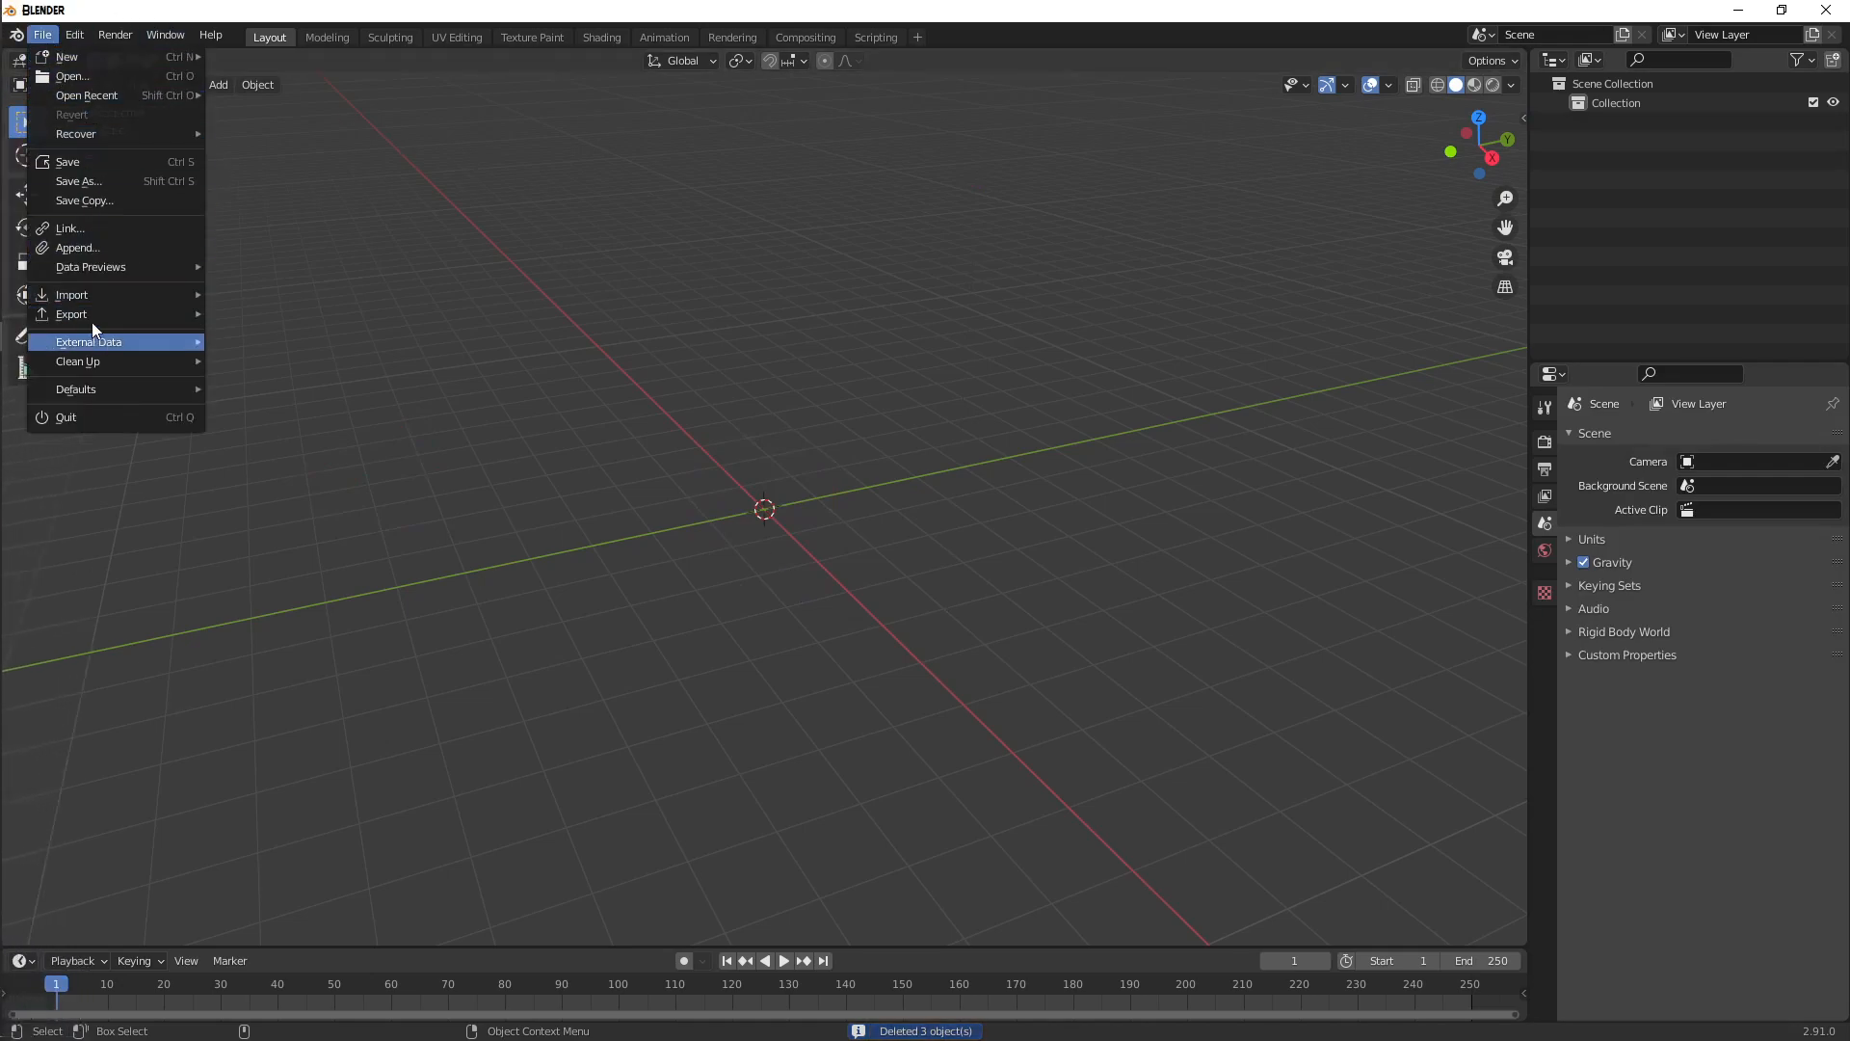
mouse_move(90, 294)
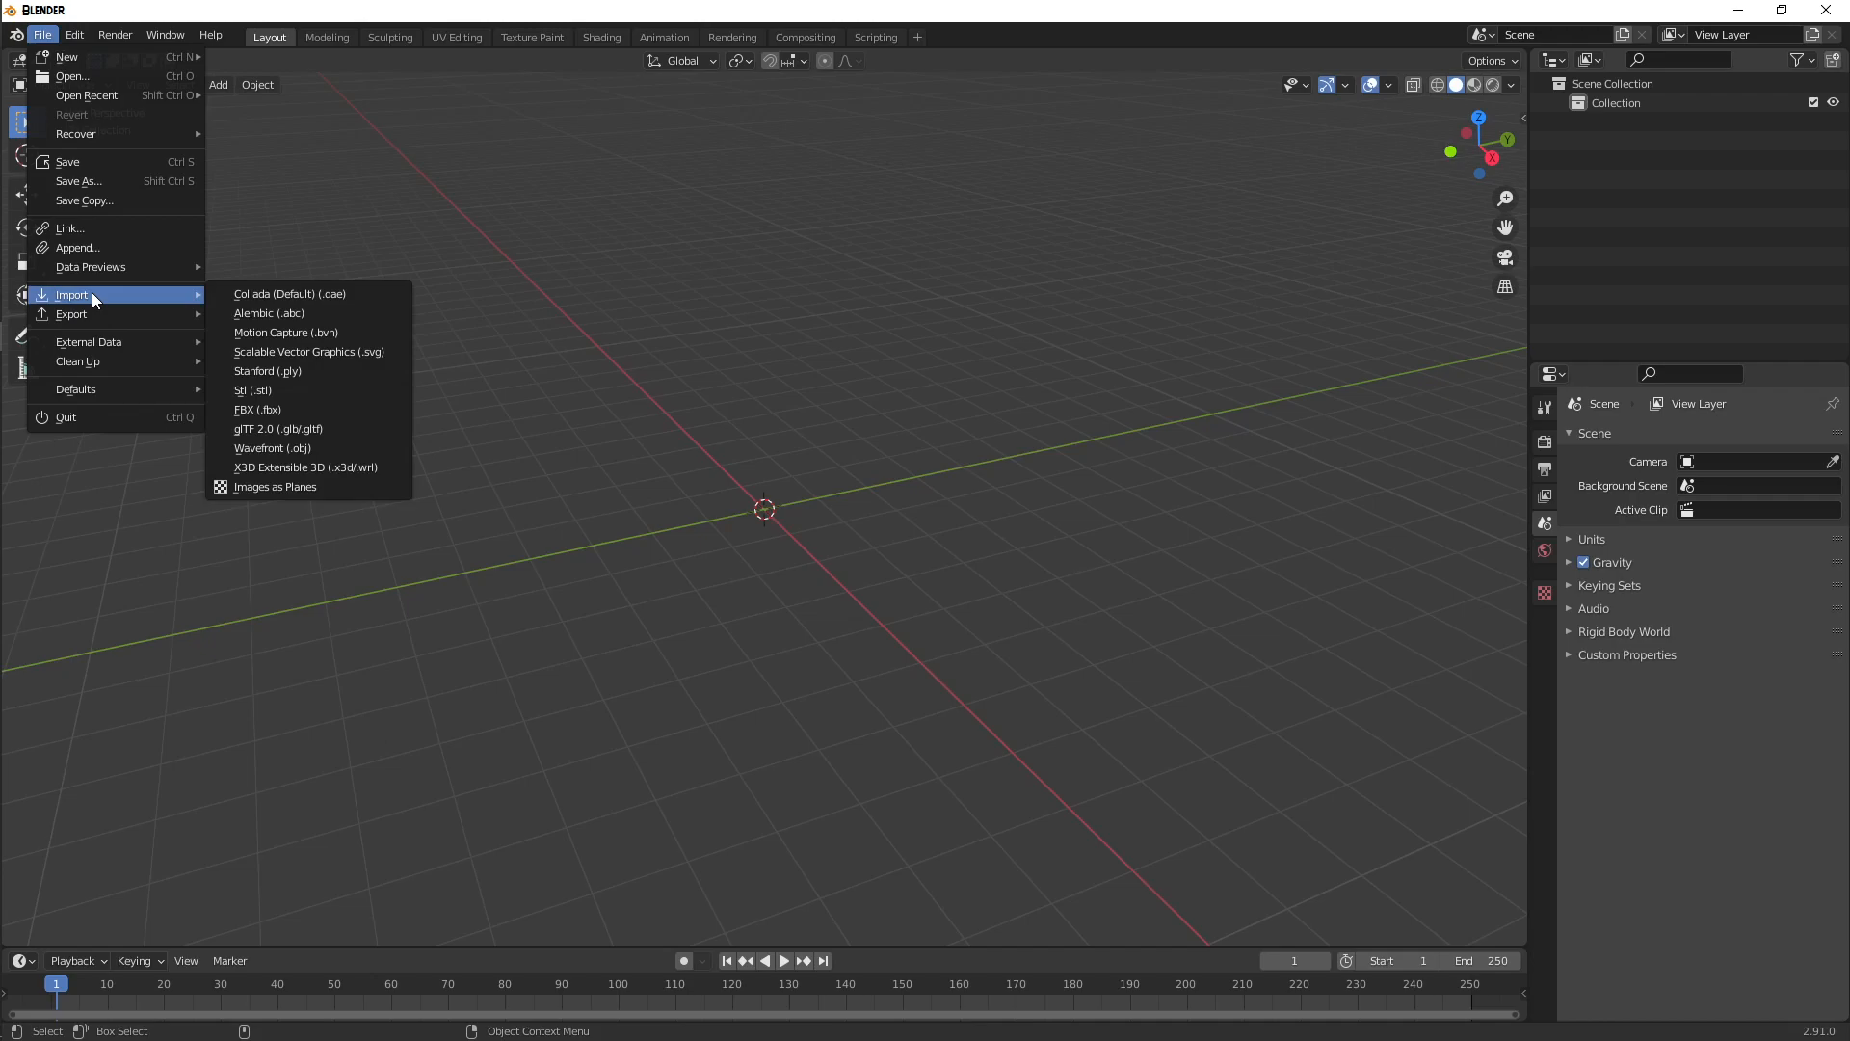
click(273, 418)
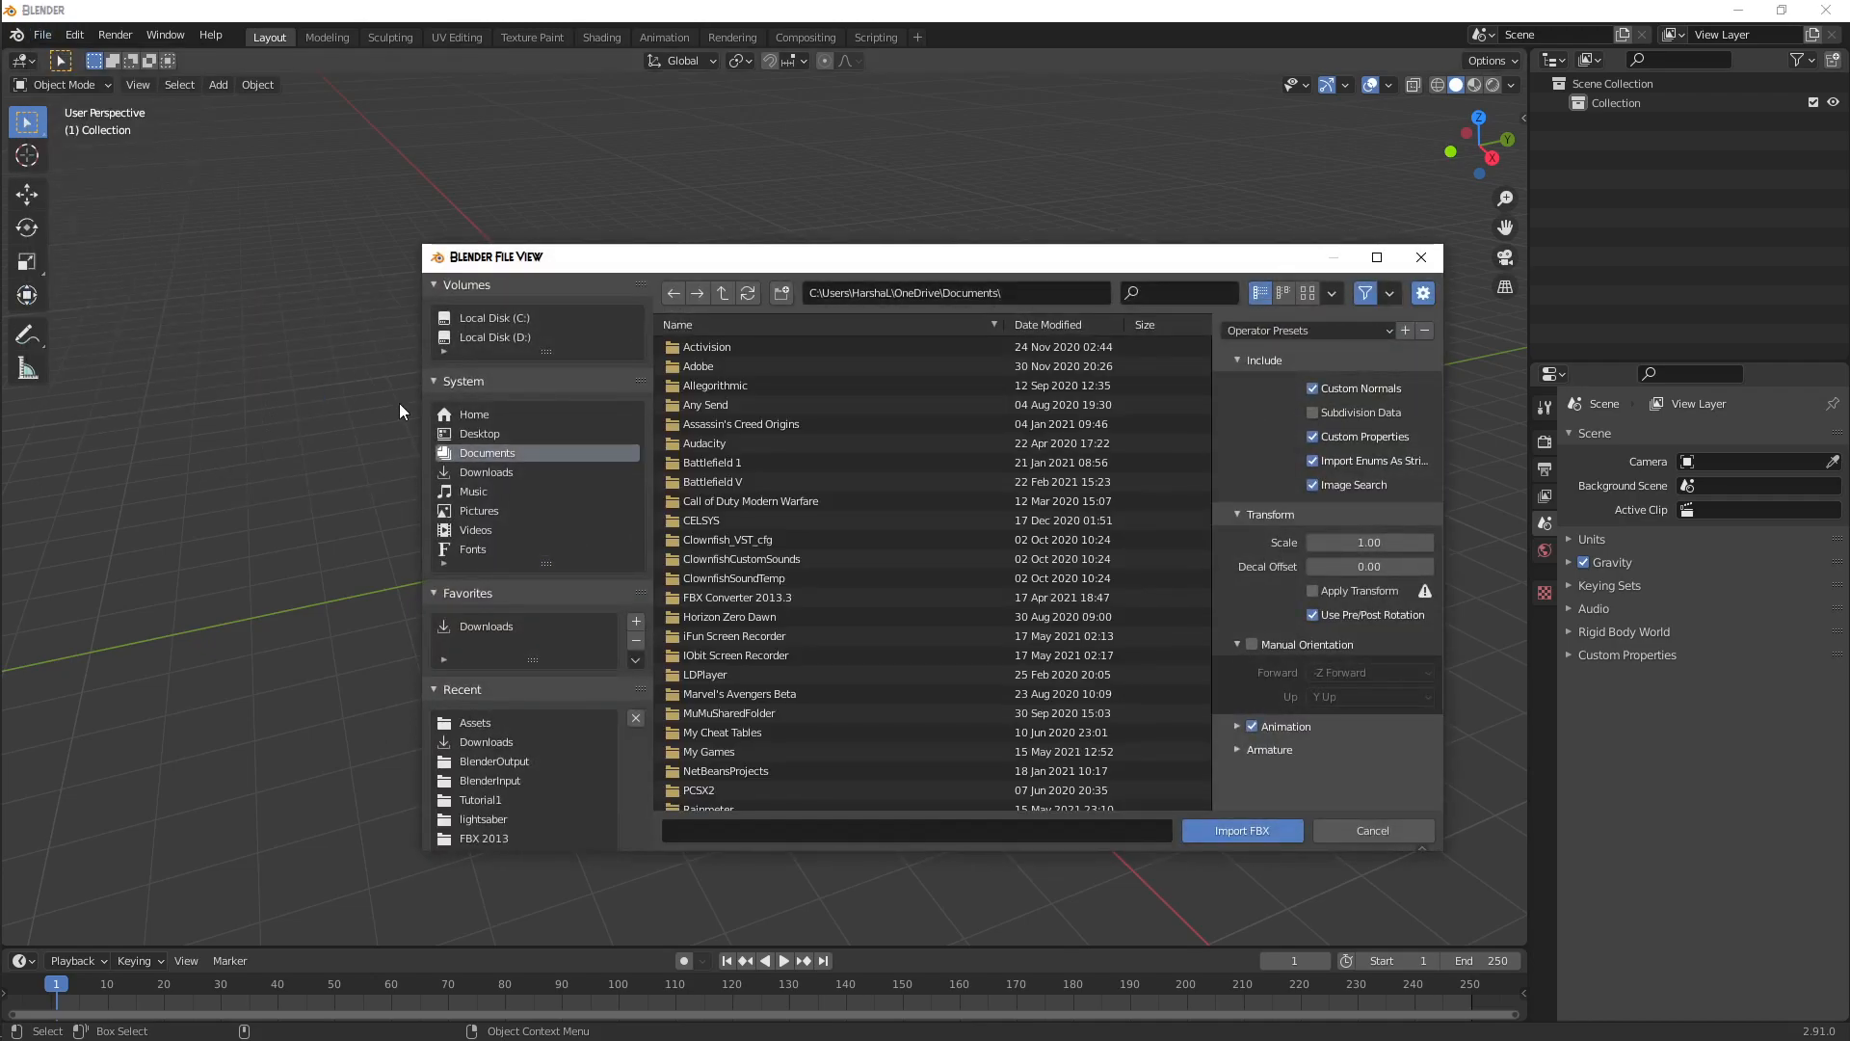
click(476, 723)
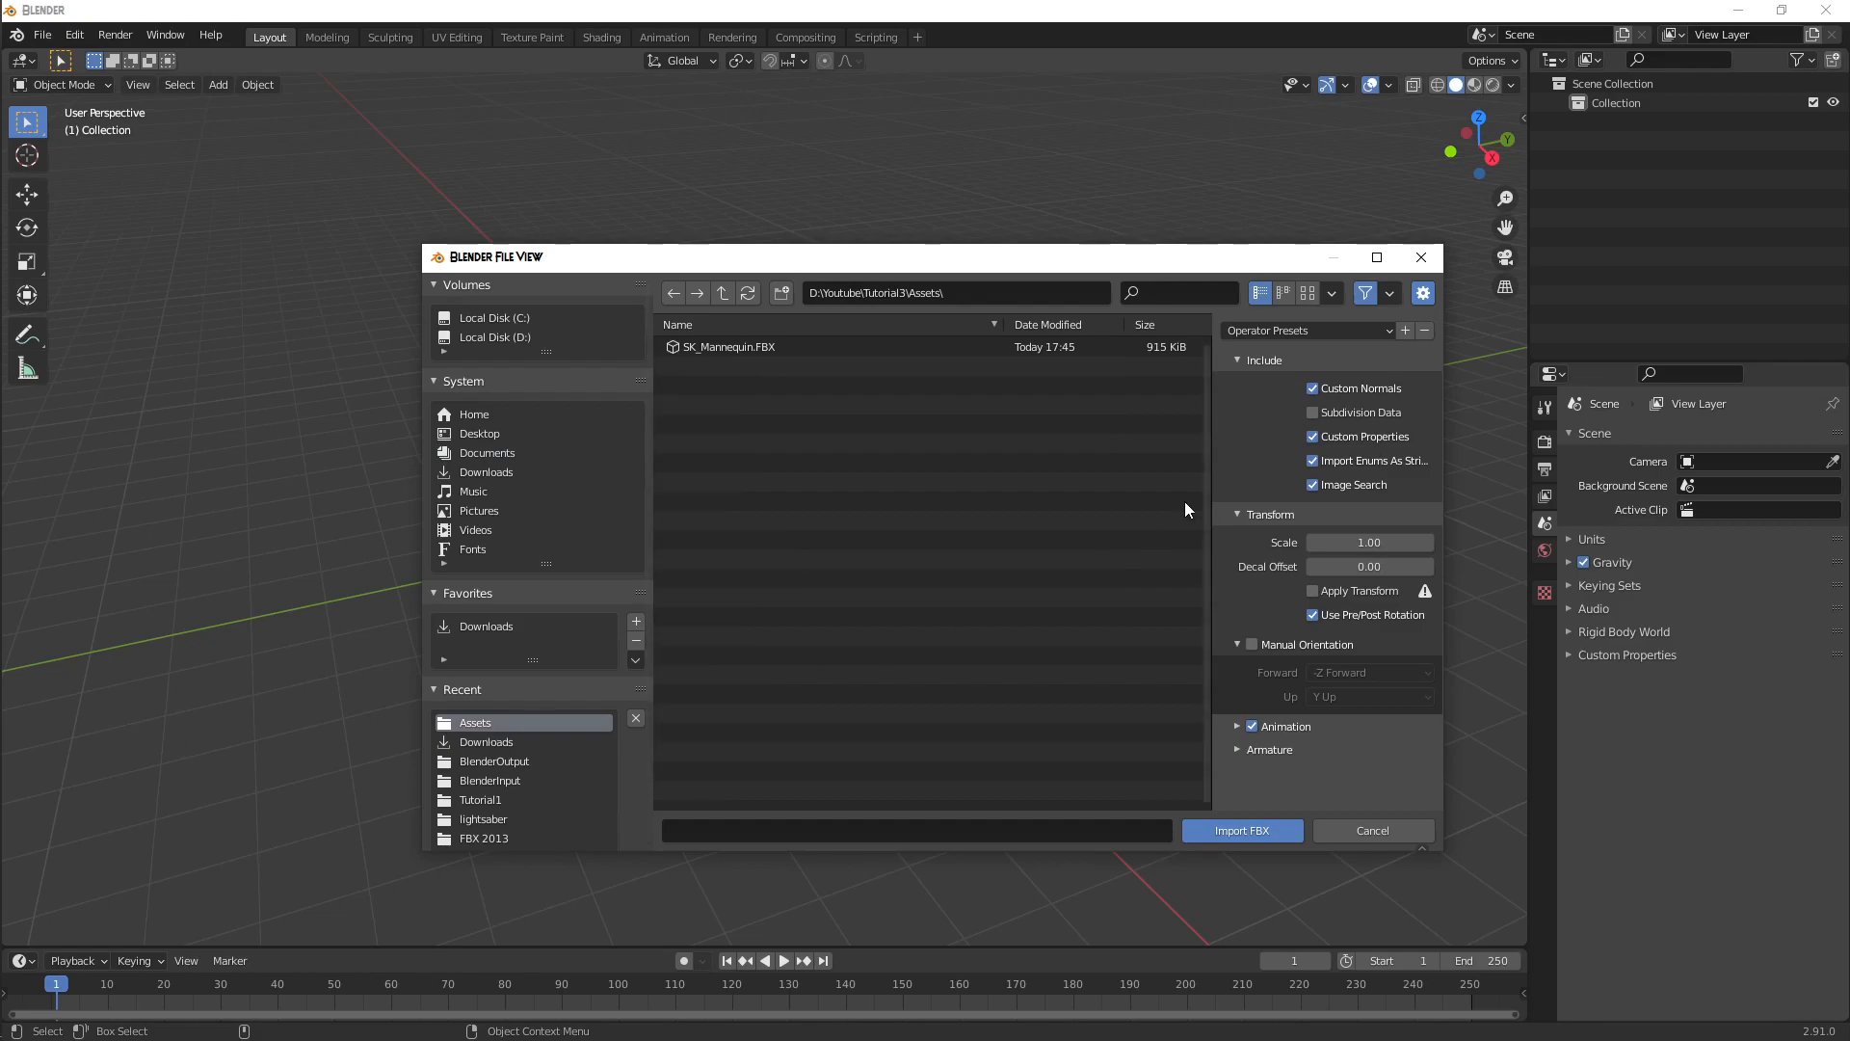
click(773, 347)
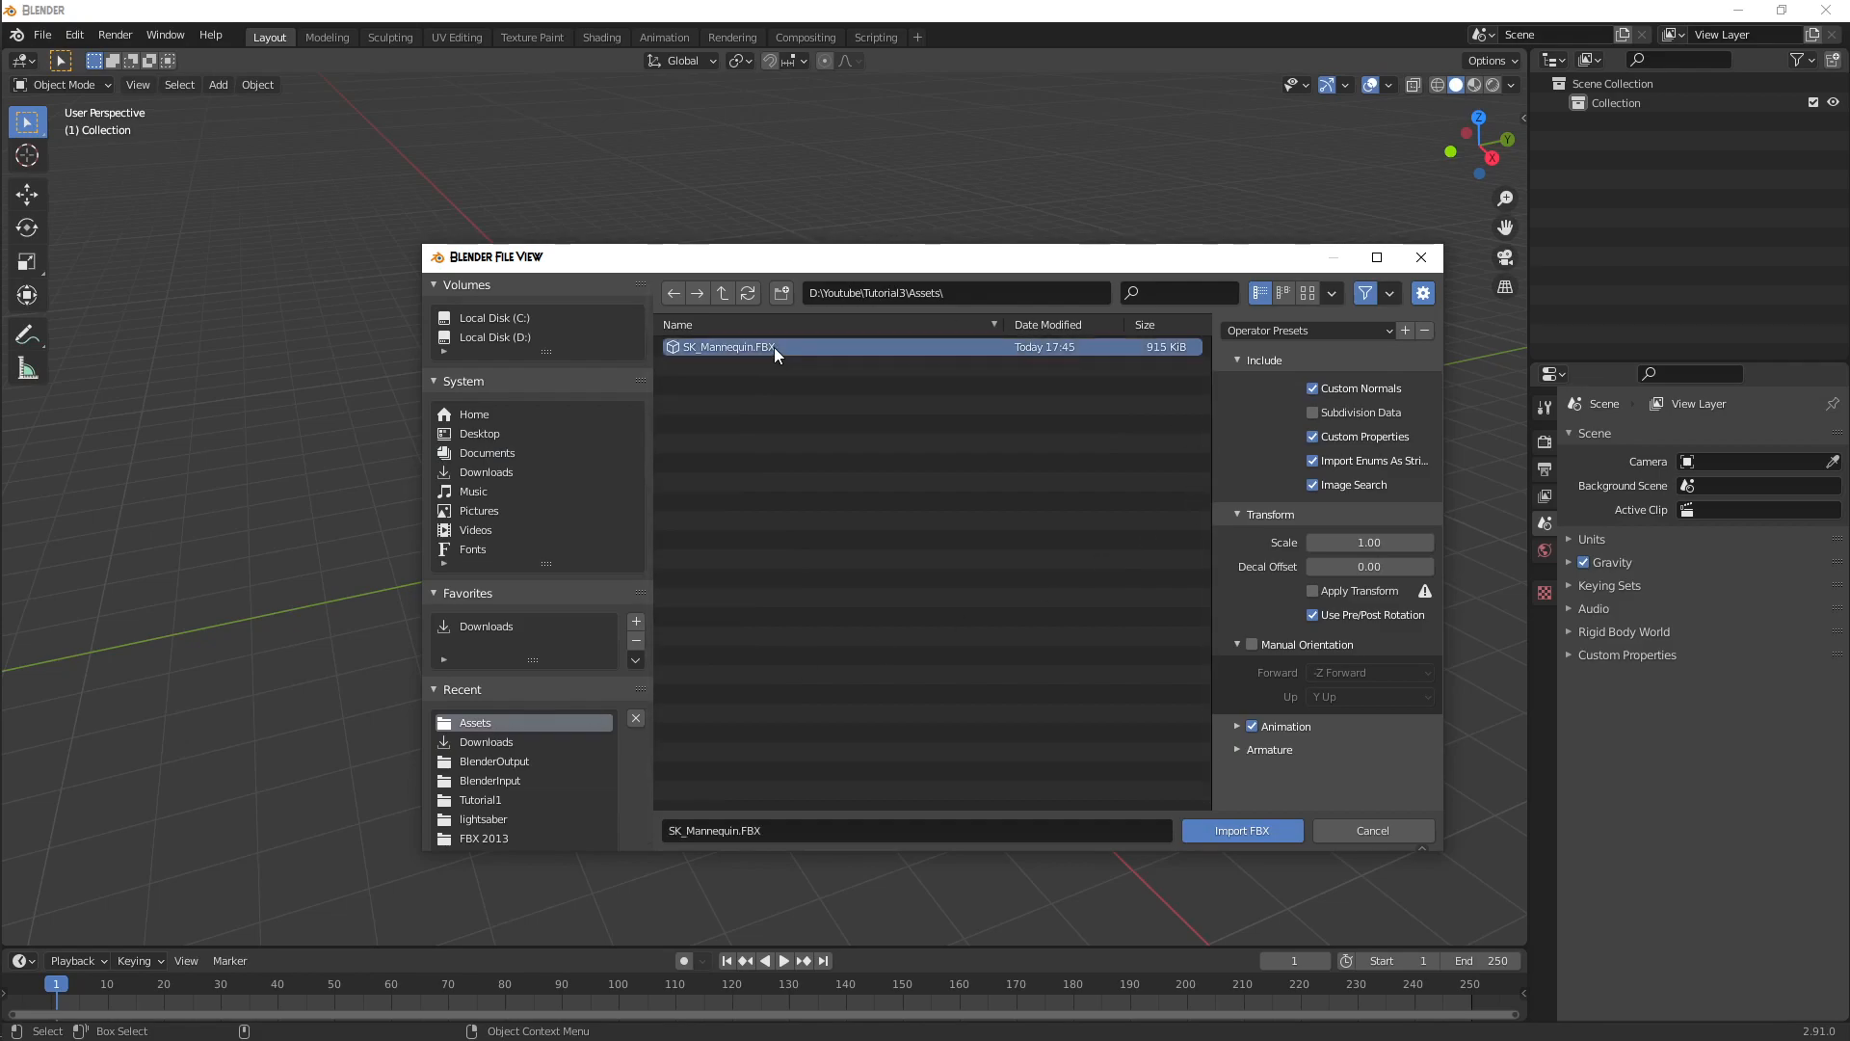
click(1242, 831)
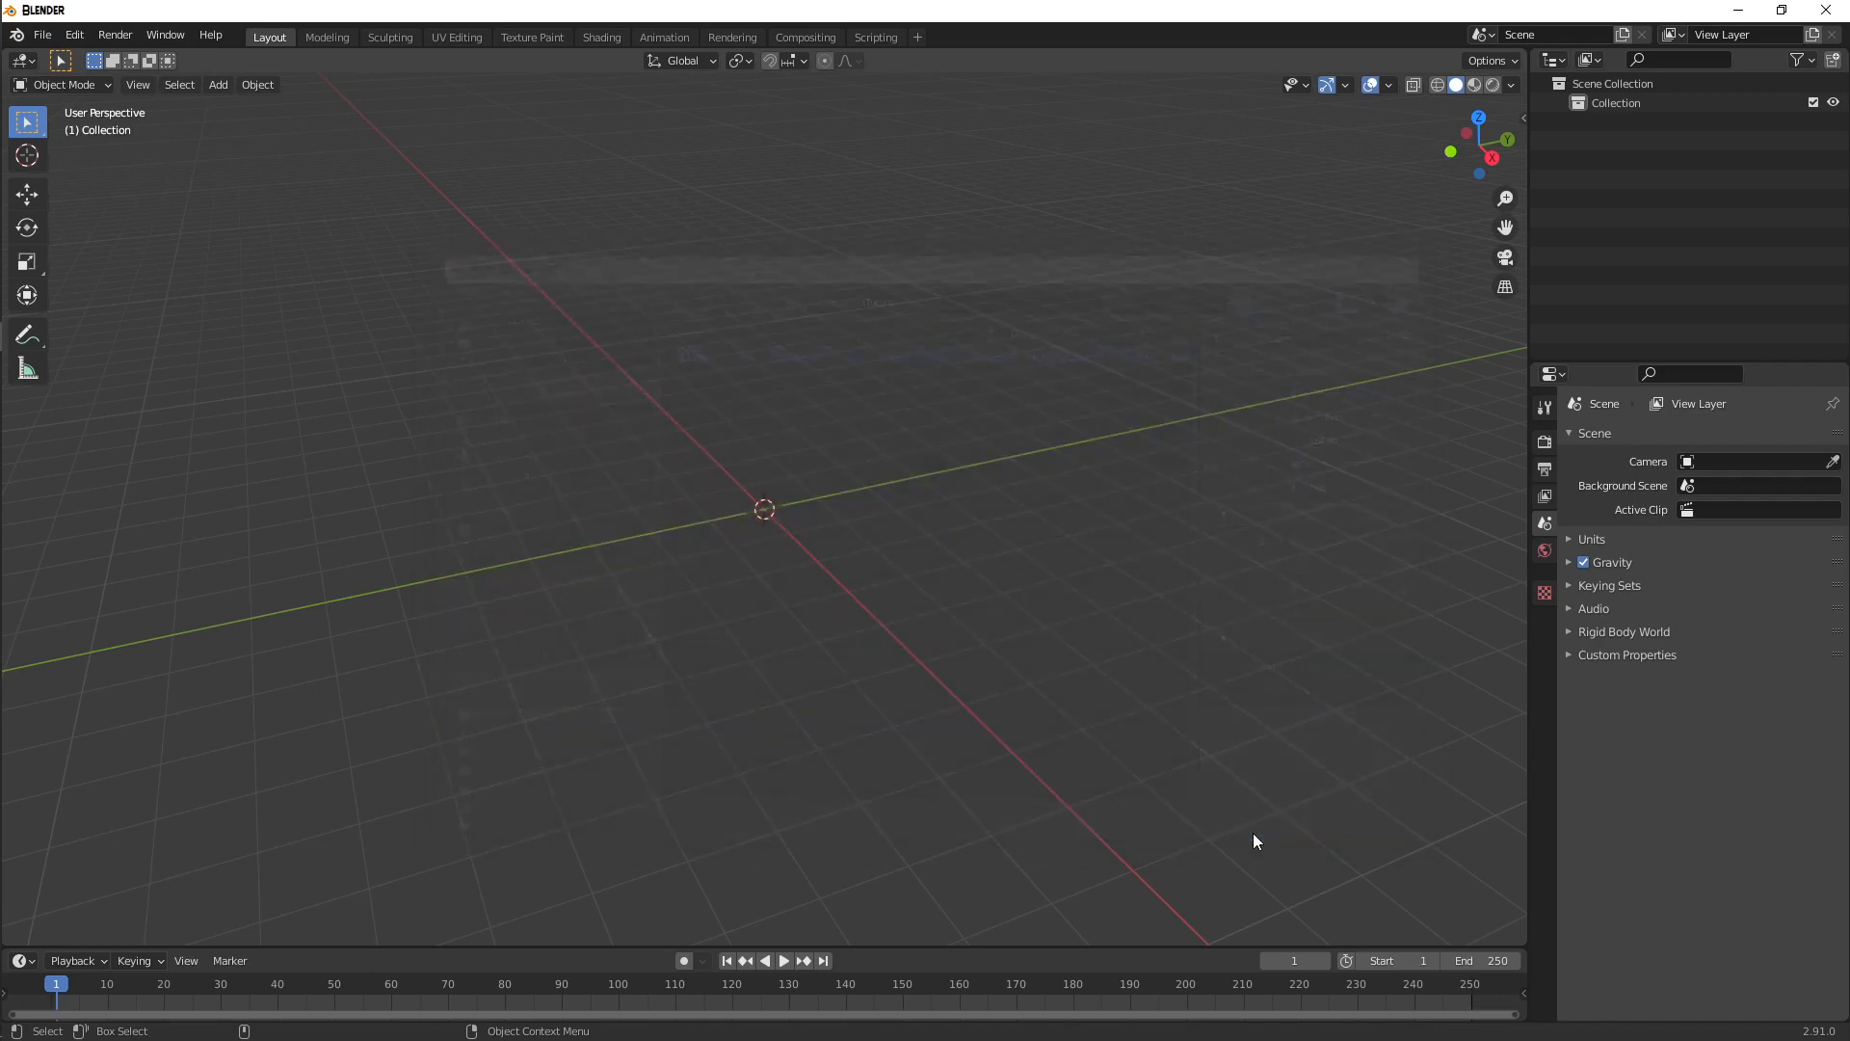
- Show the imported mannequin from the front in Material Preview shading
scroll(793, 505, up, 8)
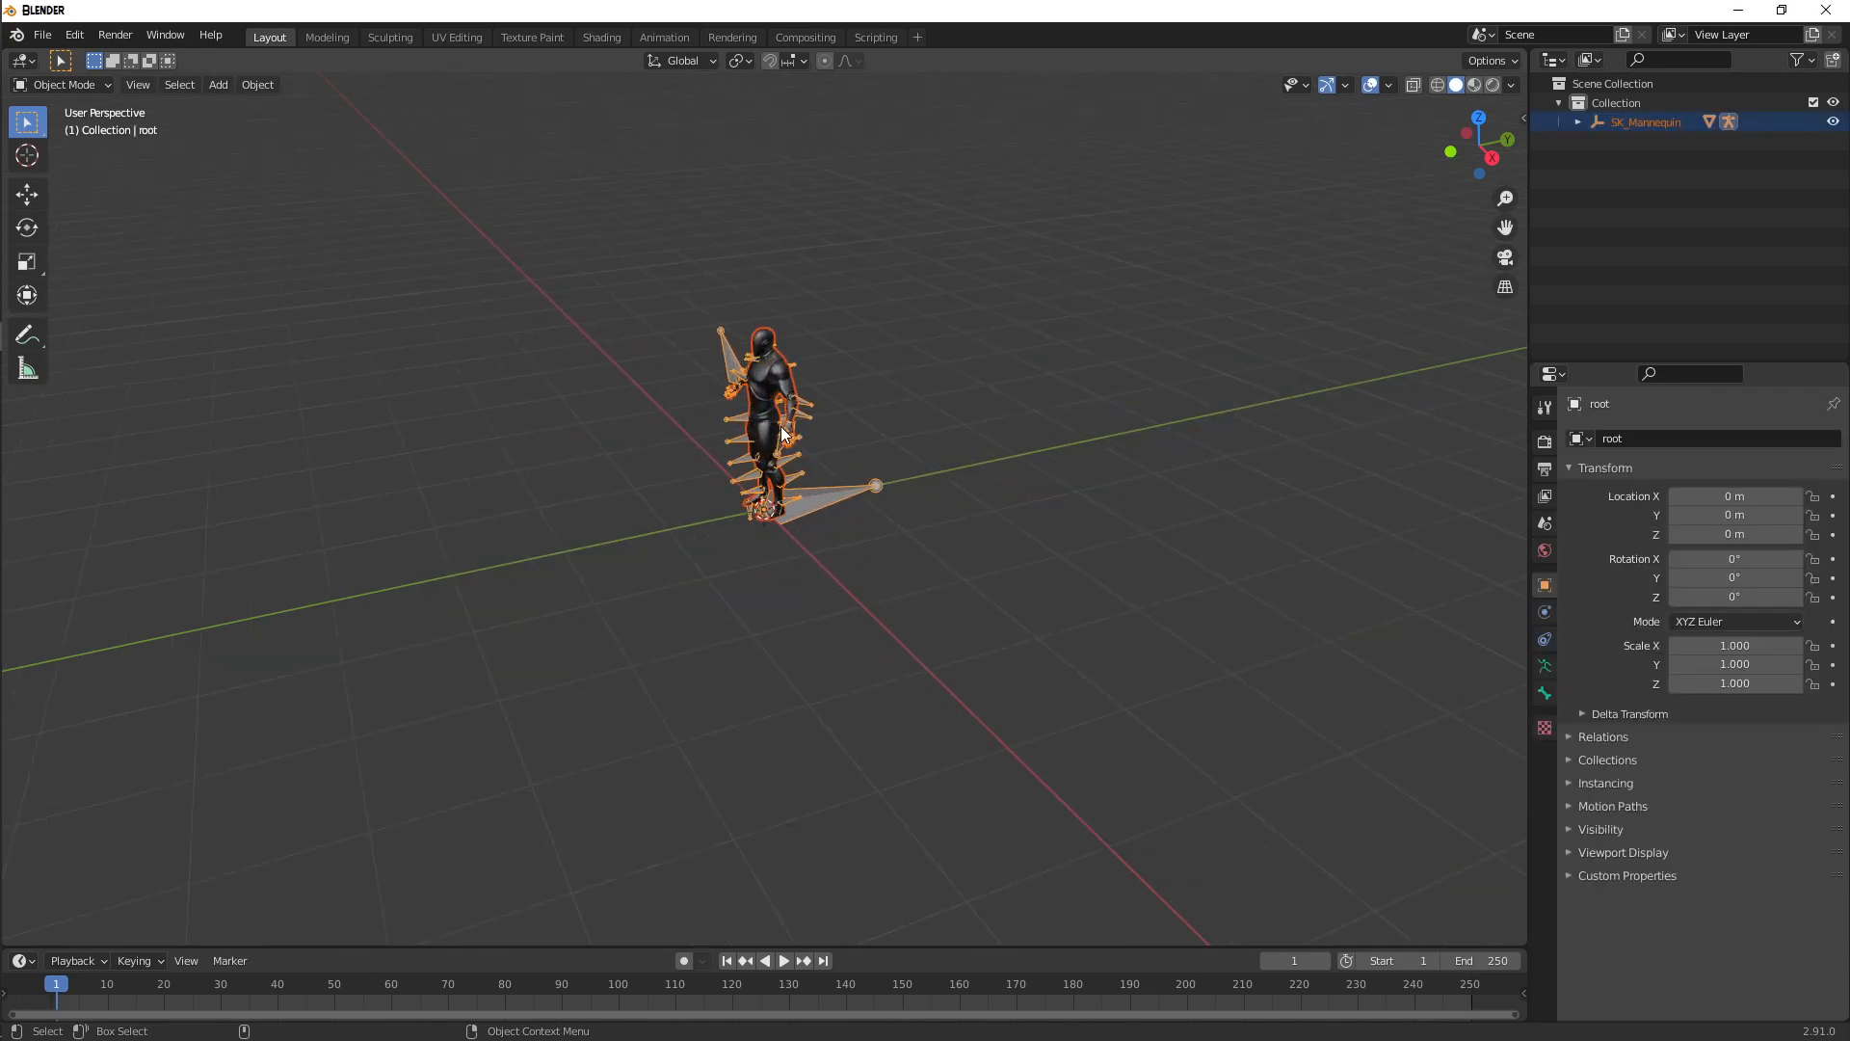
middle_drag(752, 391, 67, 397)
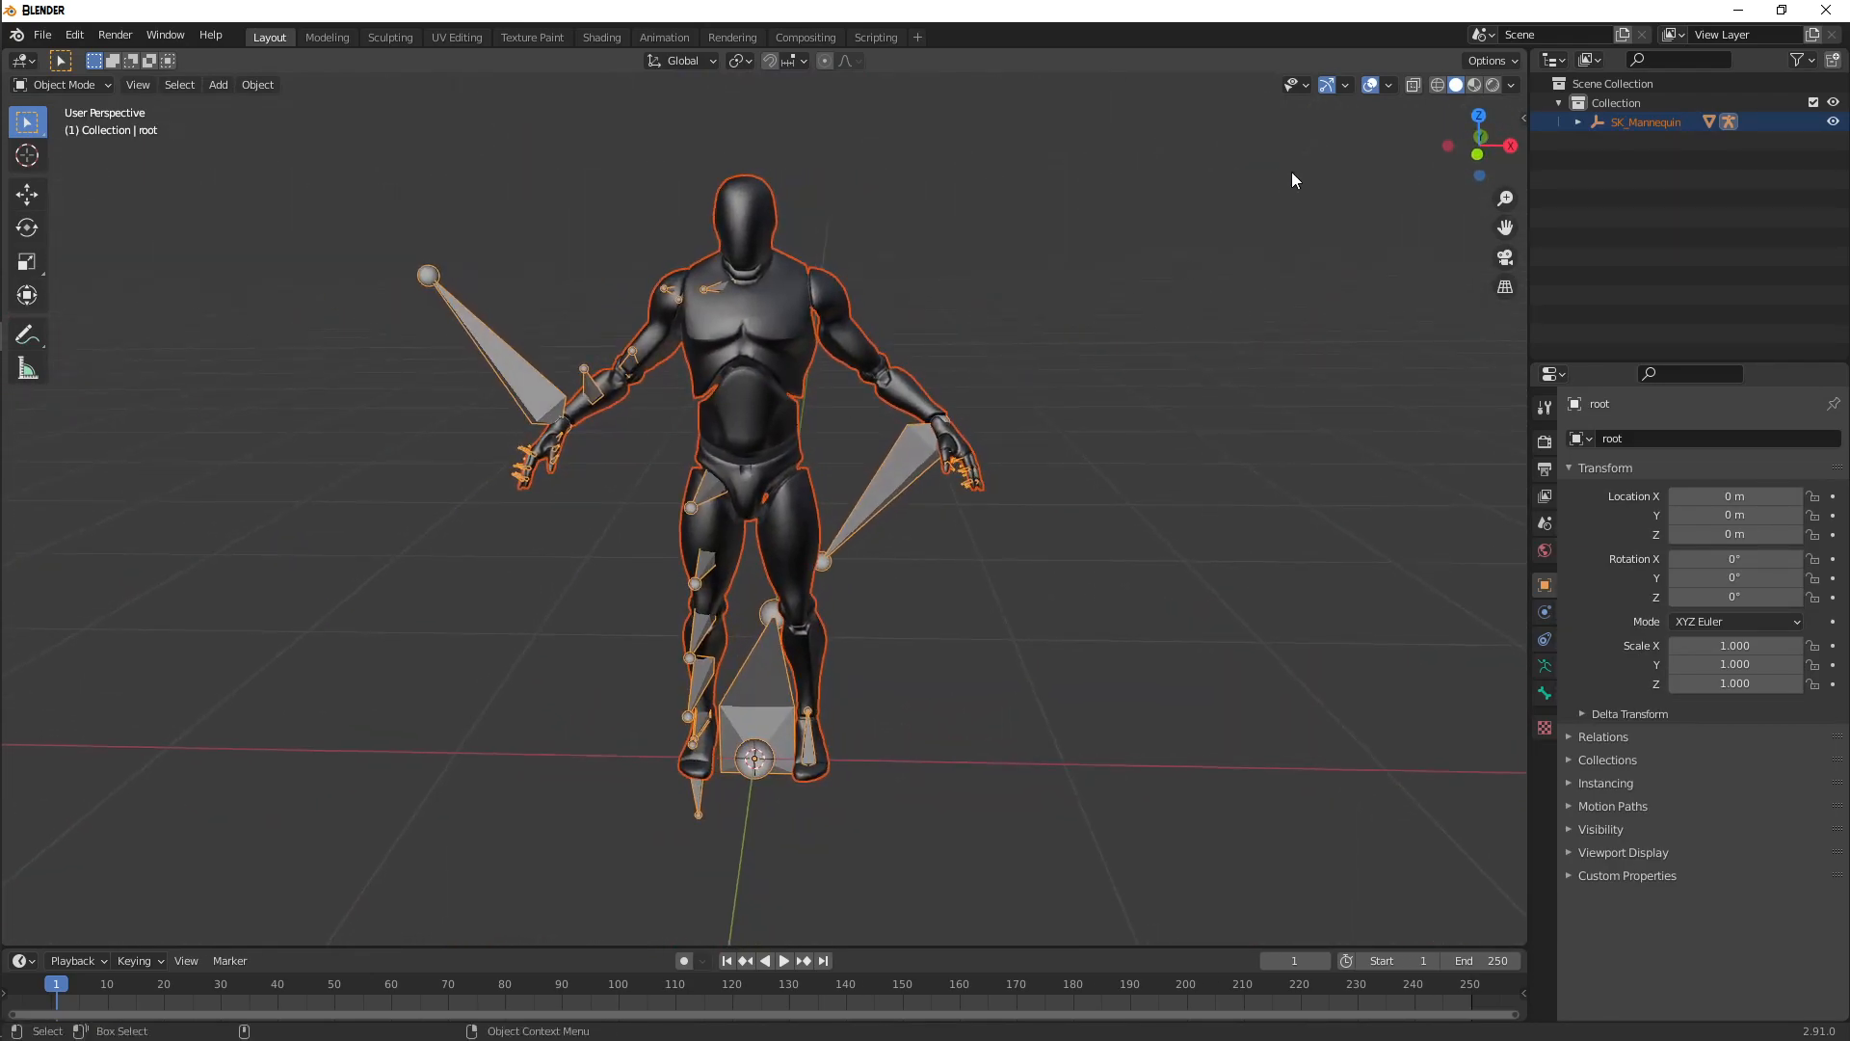
click(1475, 86)
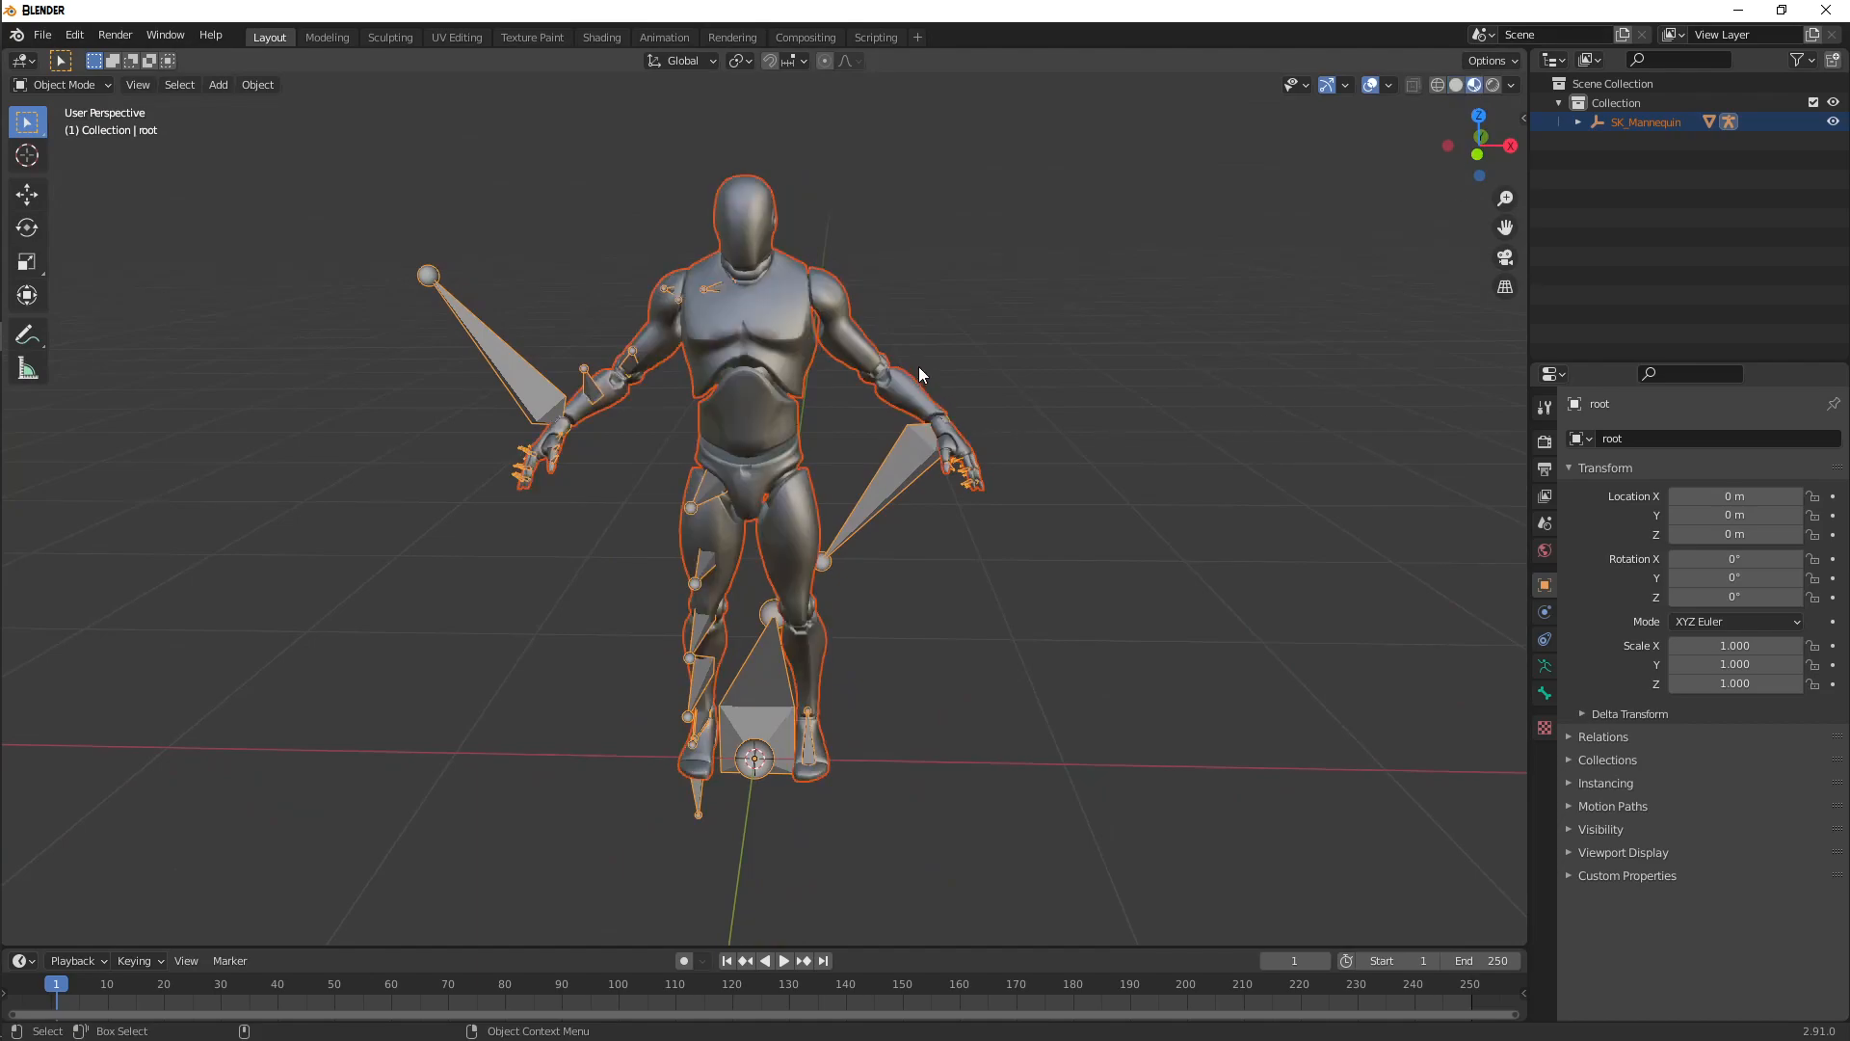
- Hide the mannequin's root armature in the viewport so only the body mesh is shown
click(1577, 121)
click(1597, 141)
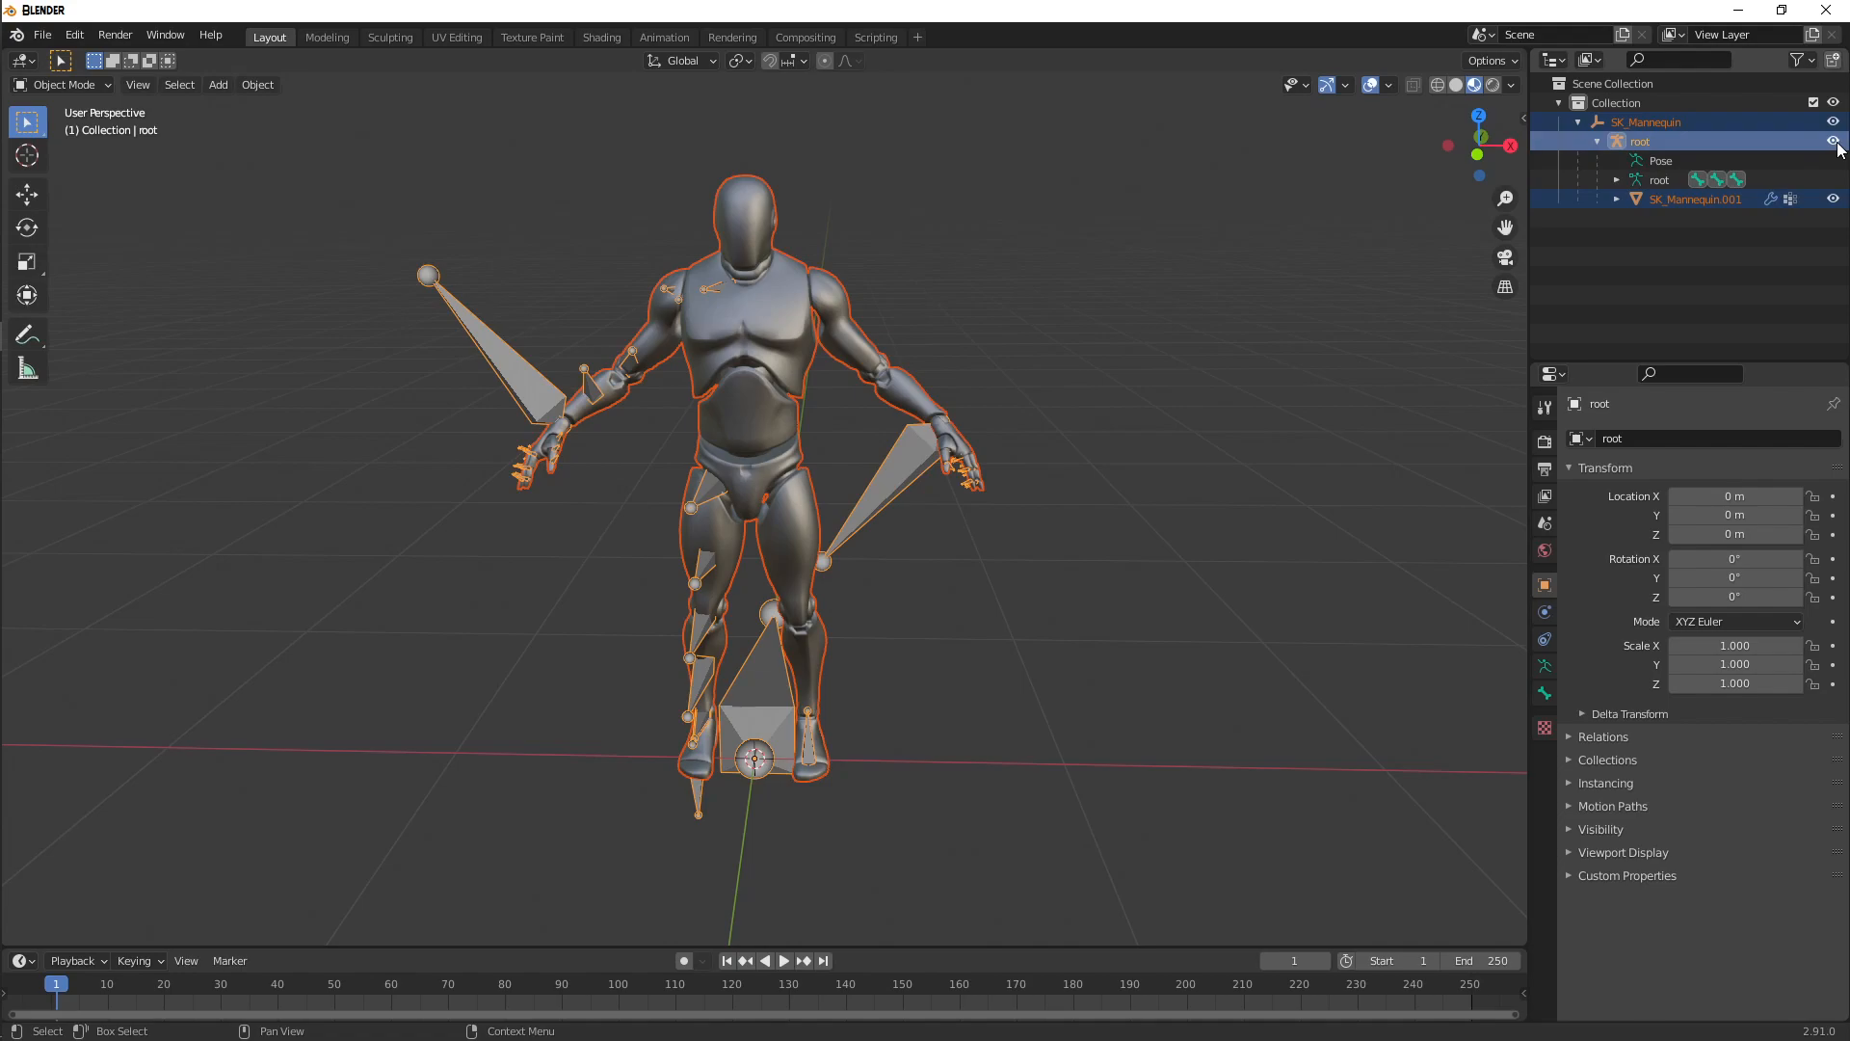
click(1833, 140)
click(860, 395)
mouse_move(925, 454)
middle_down()
mouse_move(833, 464)
mouse_move(936, 430)
mouse_move(911, 461)
middle_up()
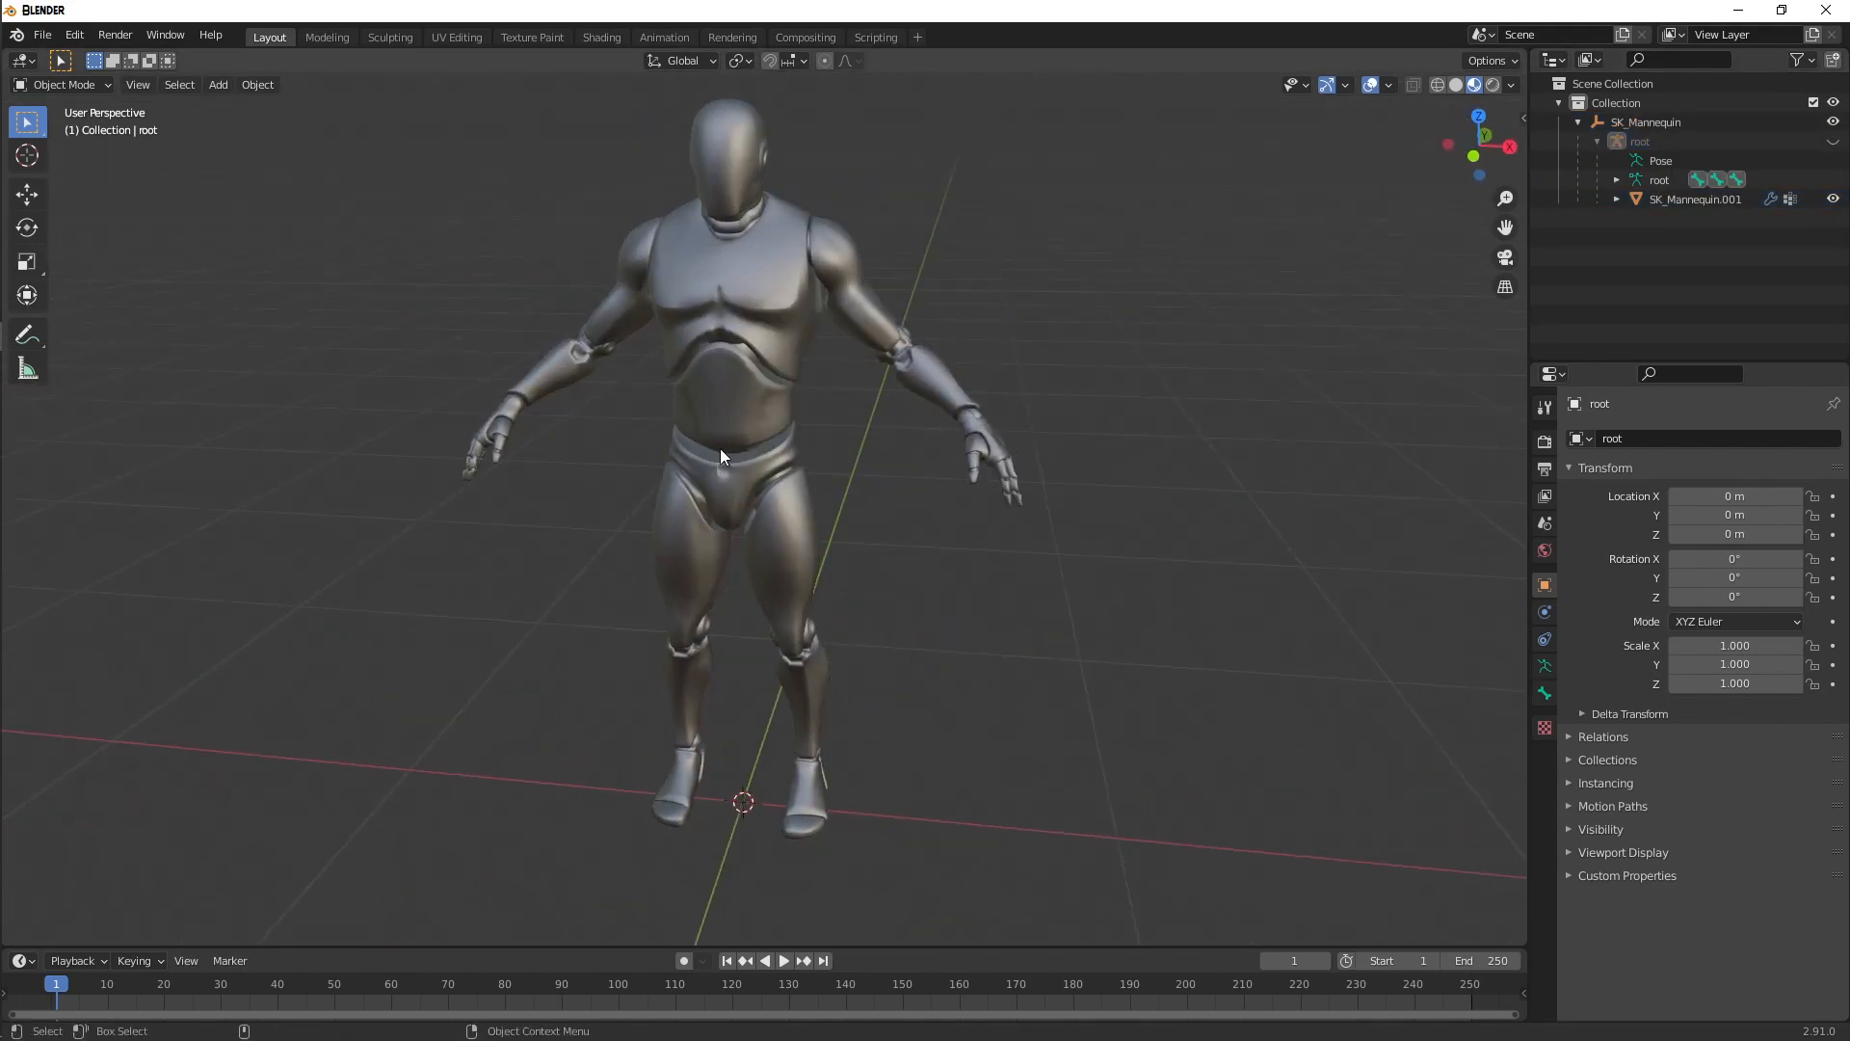
key(Delete)
- Add a cylinder mesh with 40 vertices at the mannequin's feet
key(KP_1)
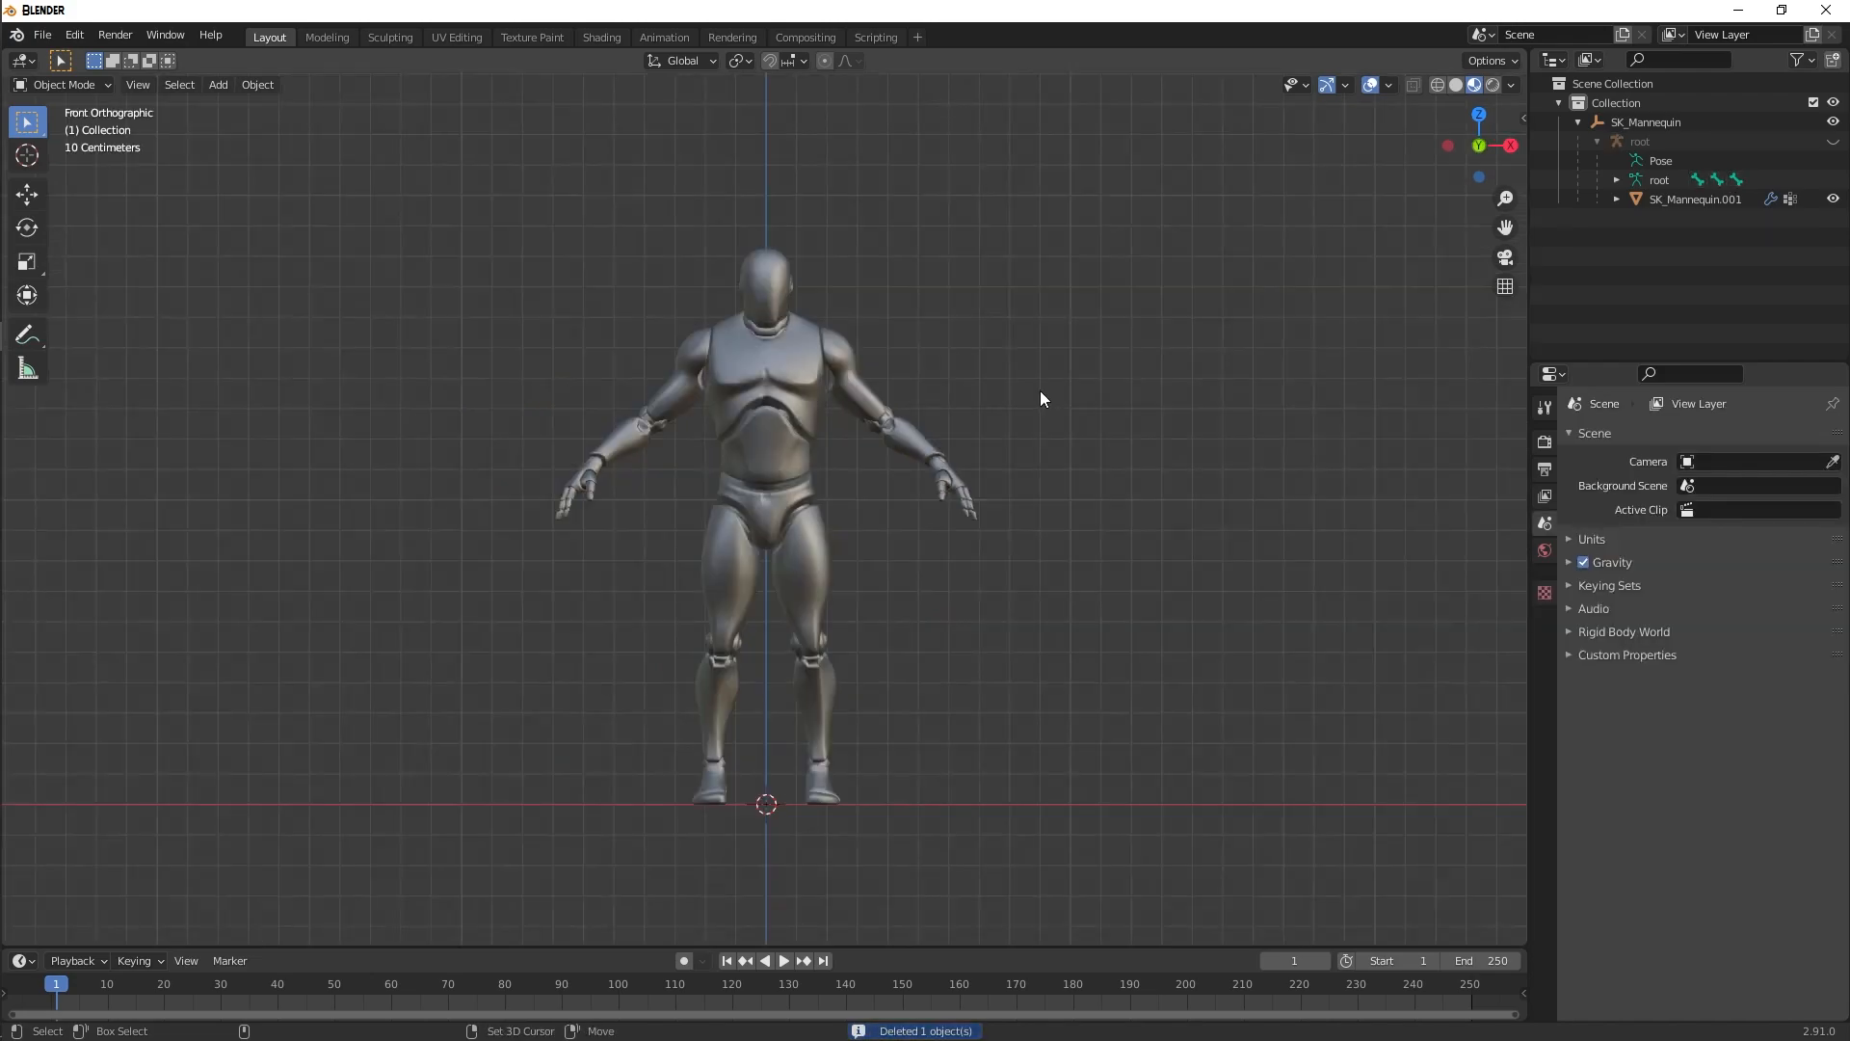
key(shift+a)
mouse_move(1039, 391)
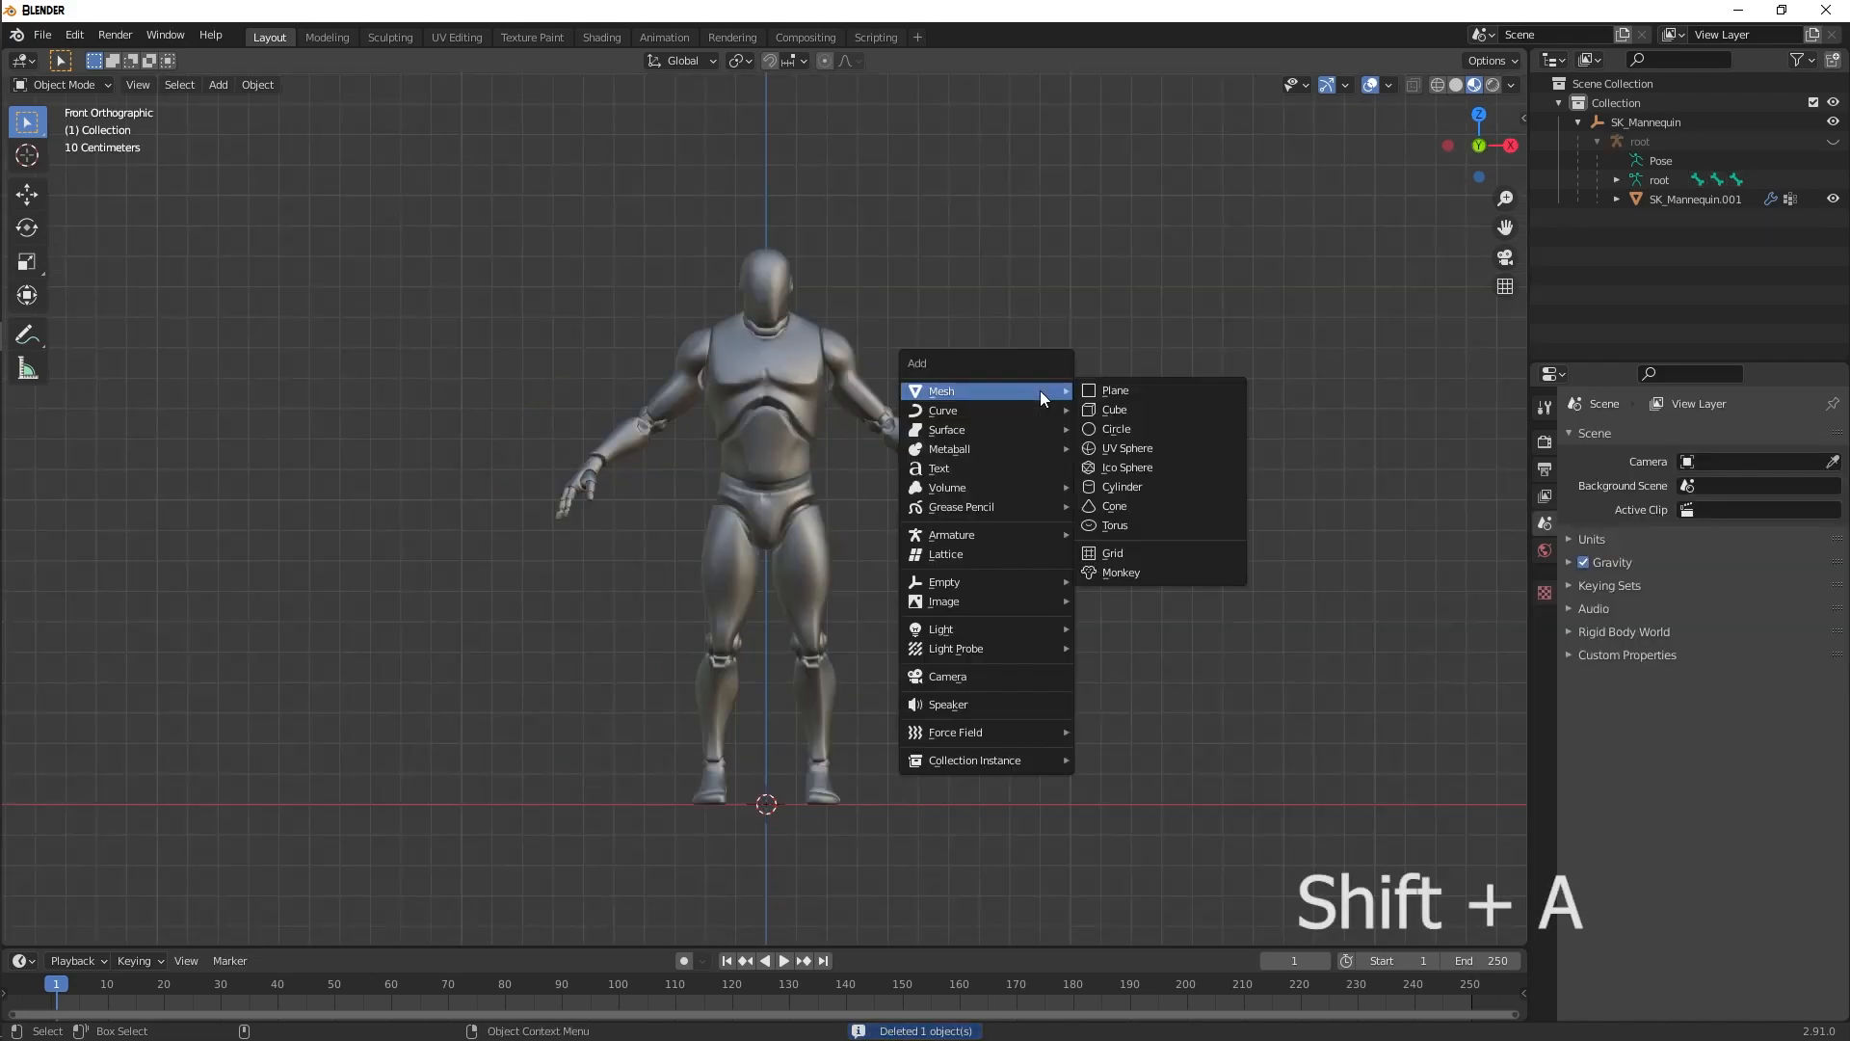
click(1154, 479)
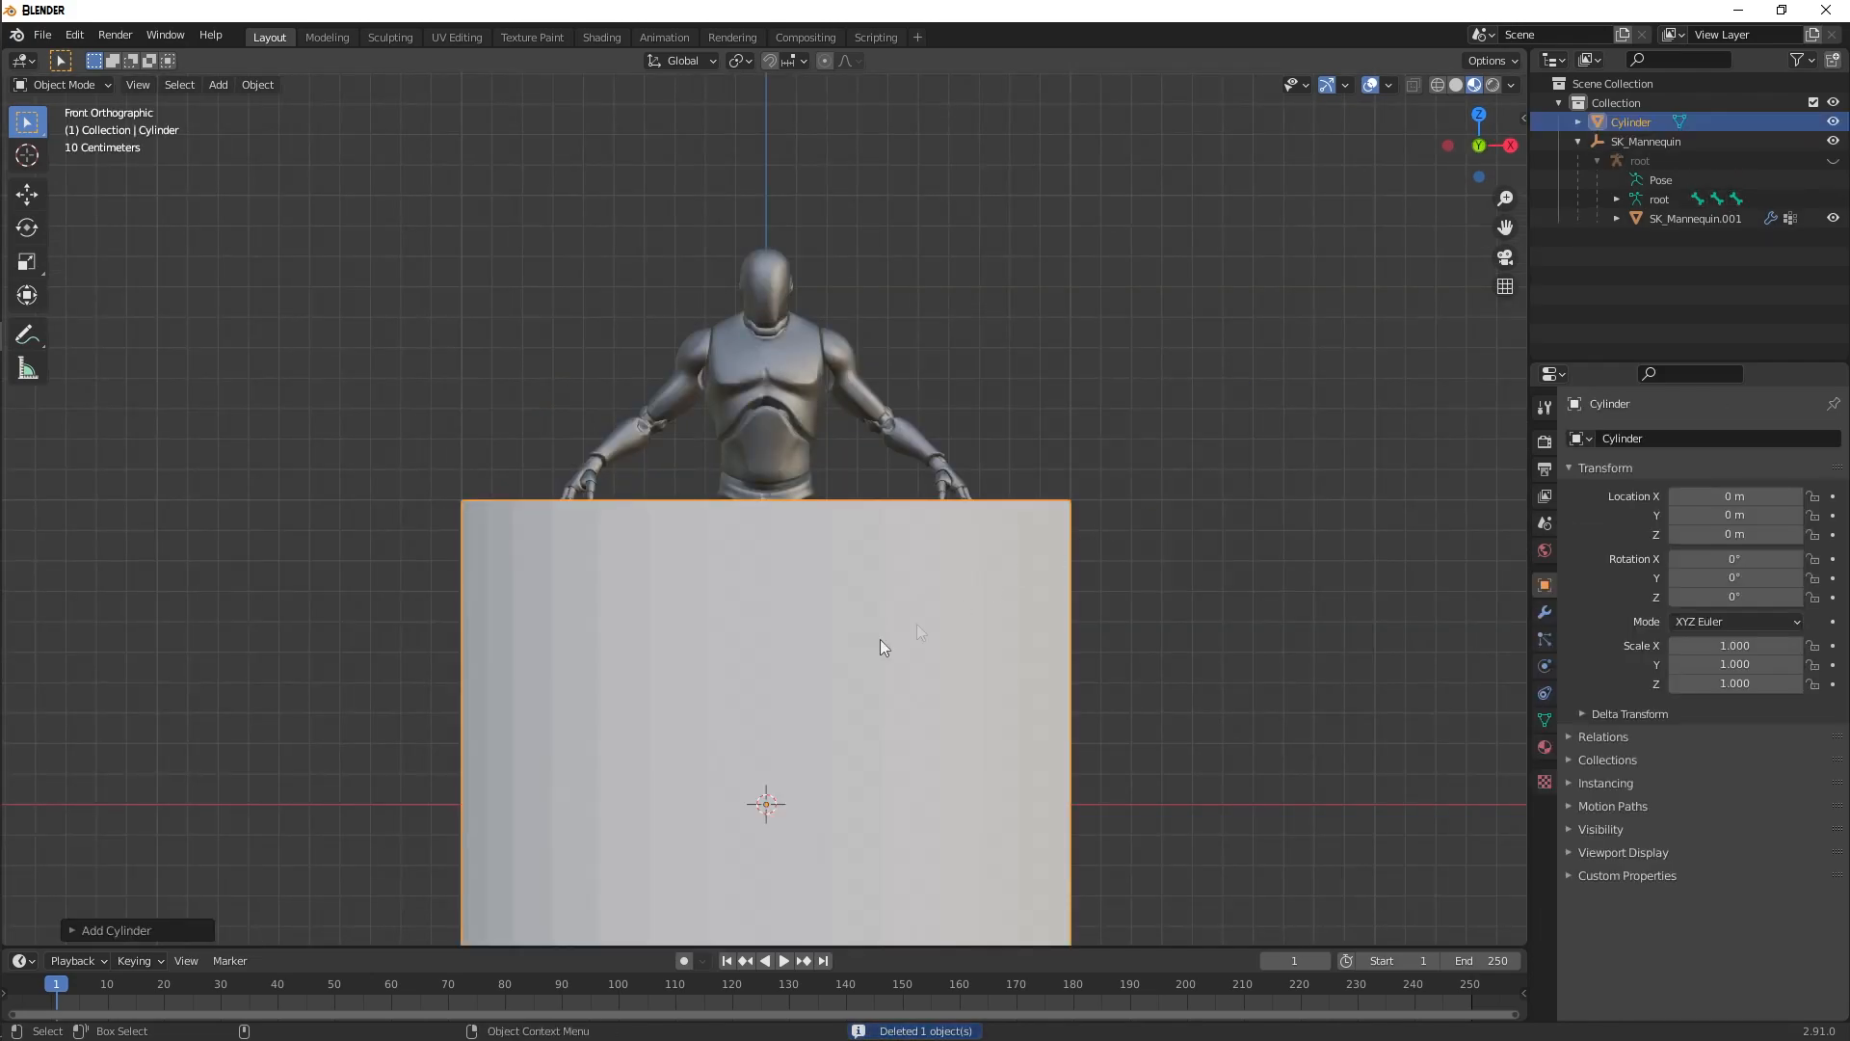
click(81, 924)
click(248, 702)
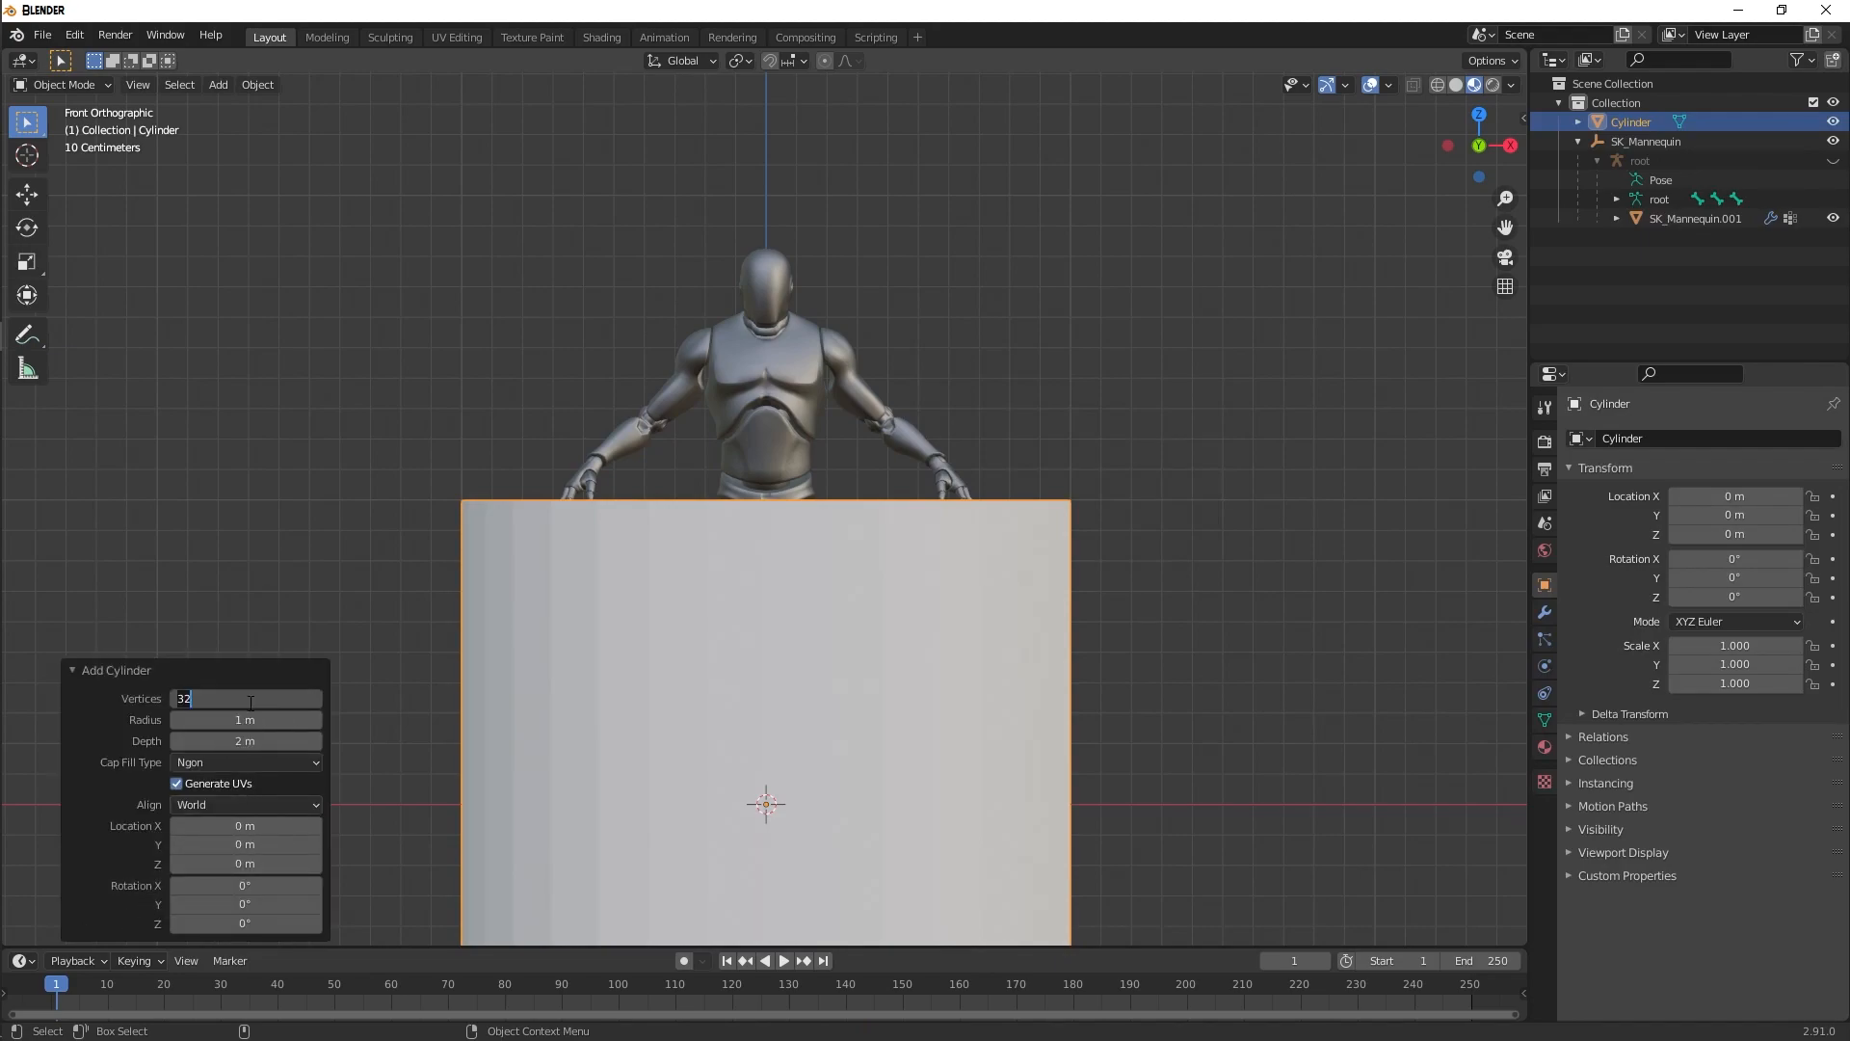
key(Return)
- Scale the cylinder uniformly to about 0.377 and raise it along Z to about 0.94 m
scroll(1101, 485, down, 3)
shift+scroll(973, 593, down, 3)
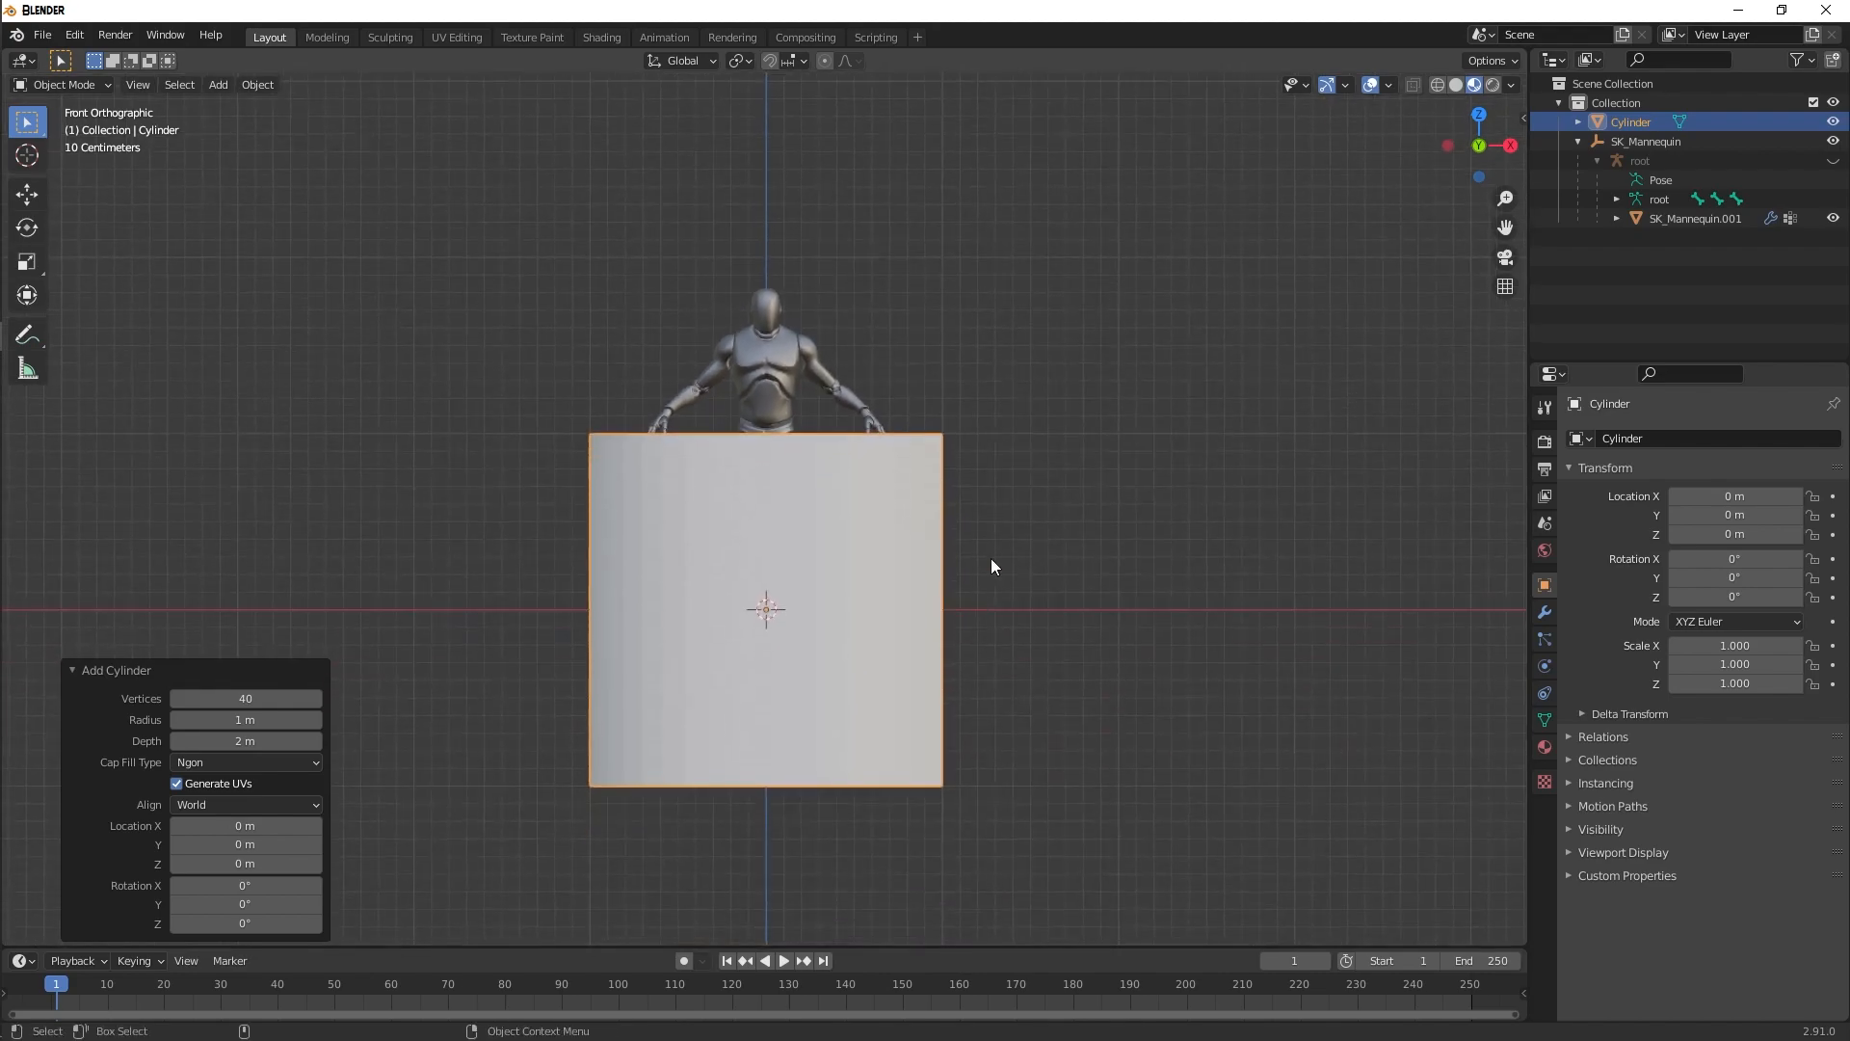
key(s)
click(900, 555)
key(g)
key(z)
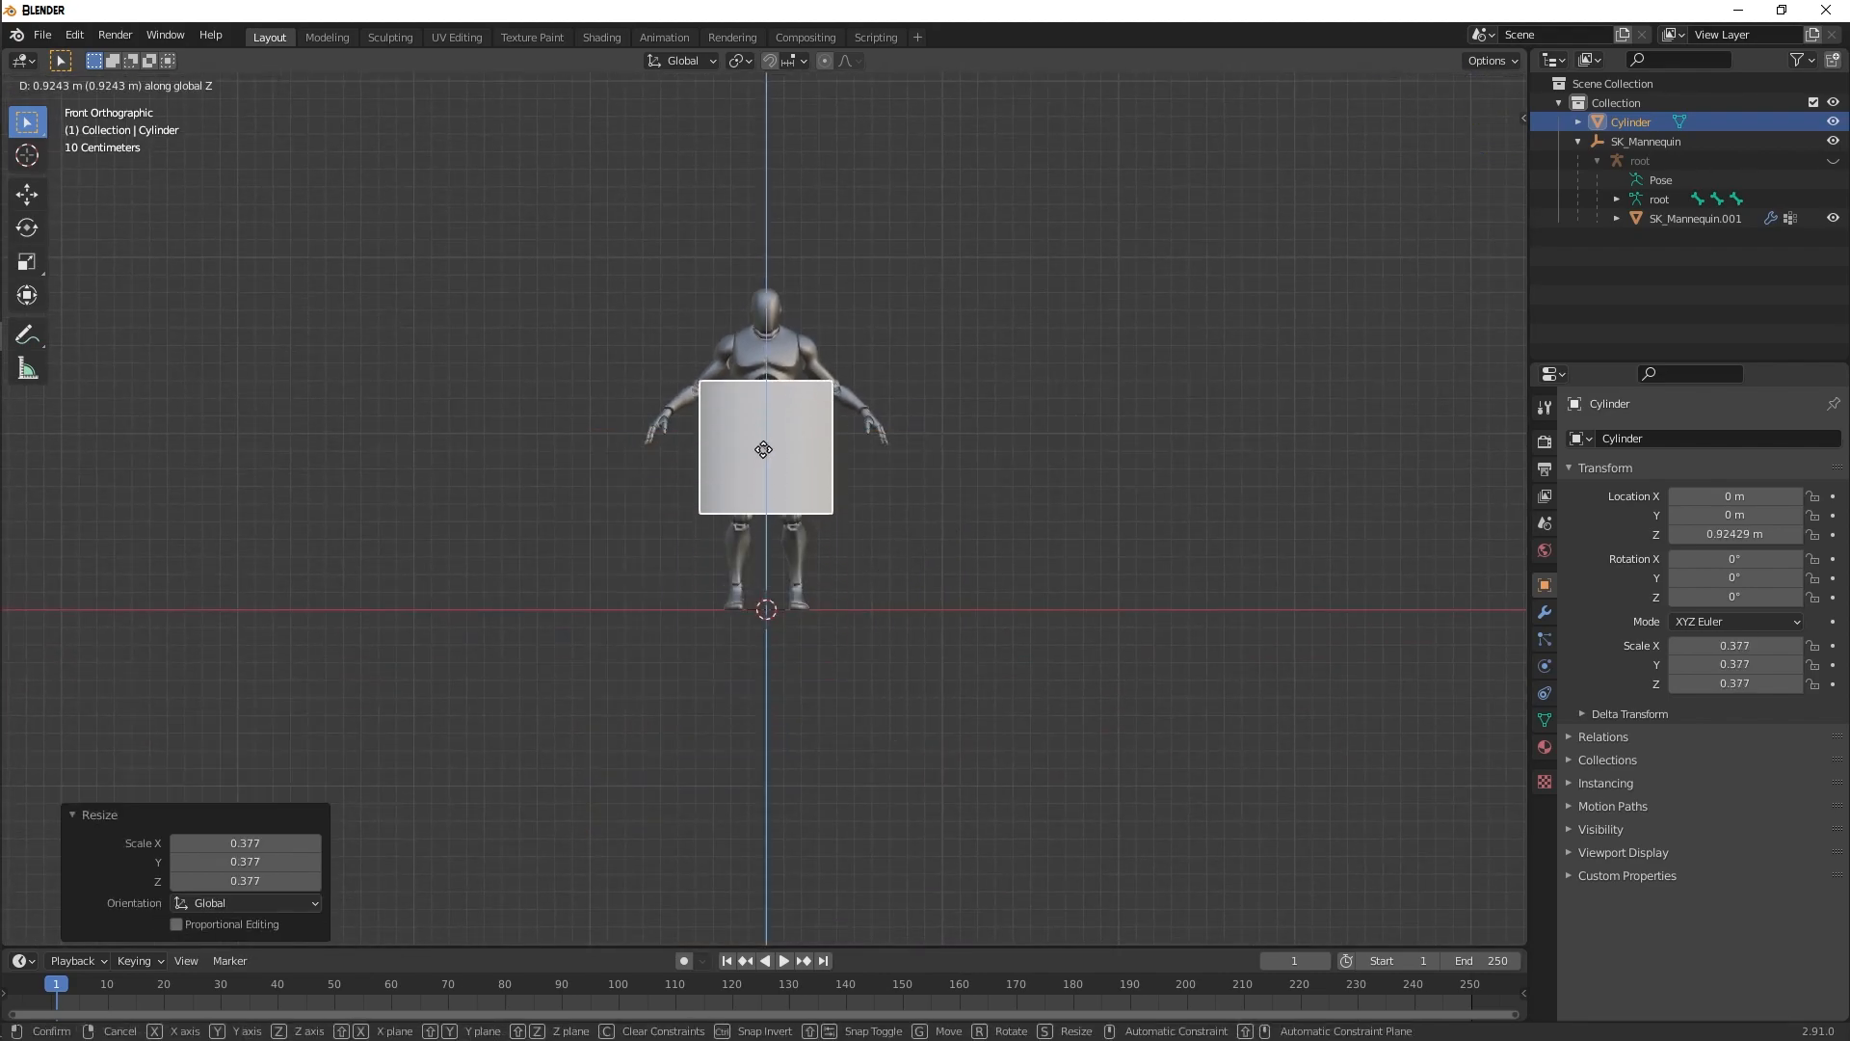
click(754, 443)
- Display the viewport in wireframe shading to see the mannequin through the cylinder
scroll(923, 228, up, 5)
scroll(1148, 286, down, 1)
click(1416, 86)
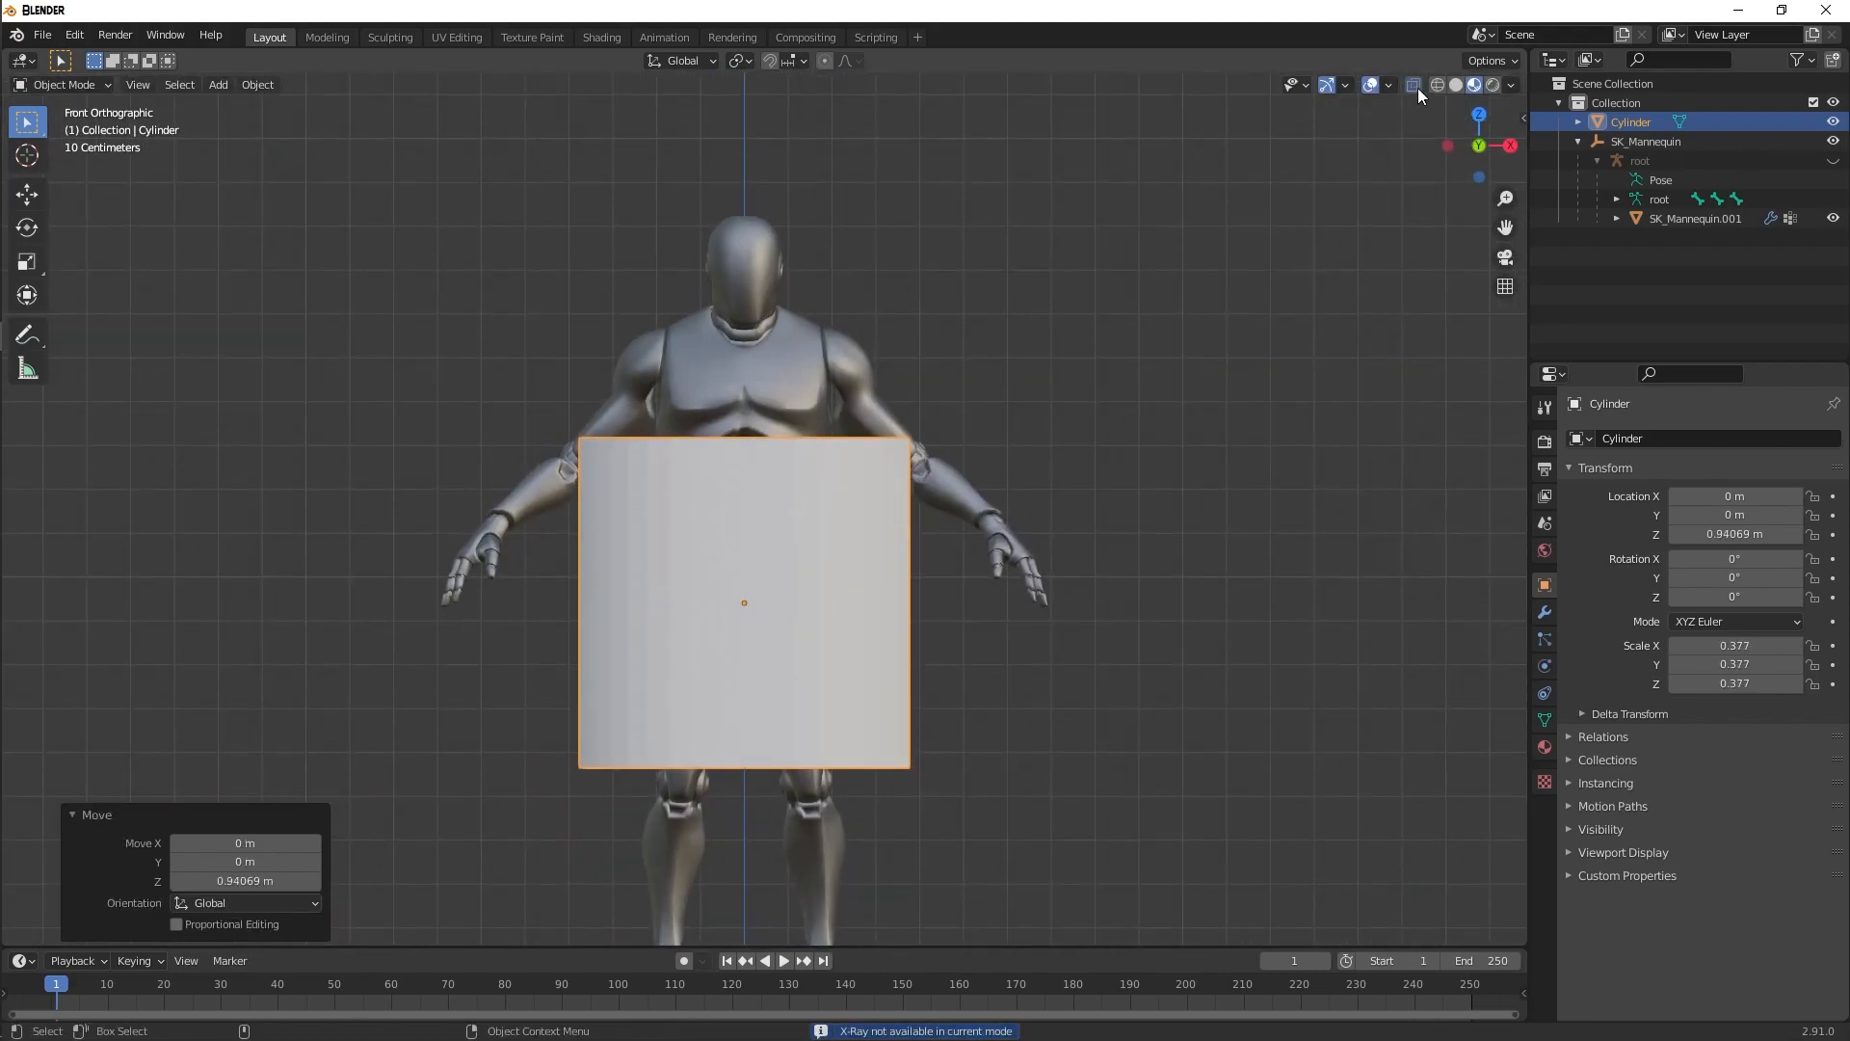
click(1440, 86)
scroll(1005, 511, up, 3)
scroll(1409, 92, down, 1)
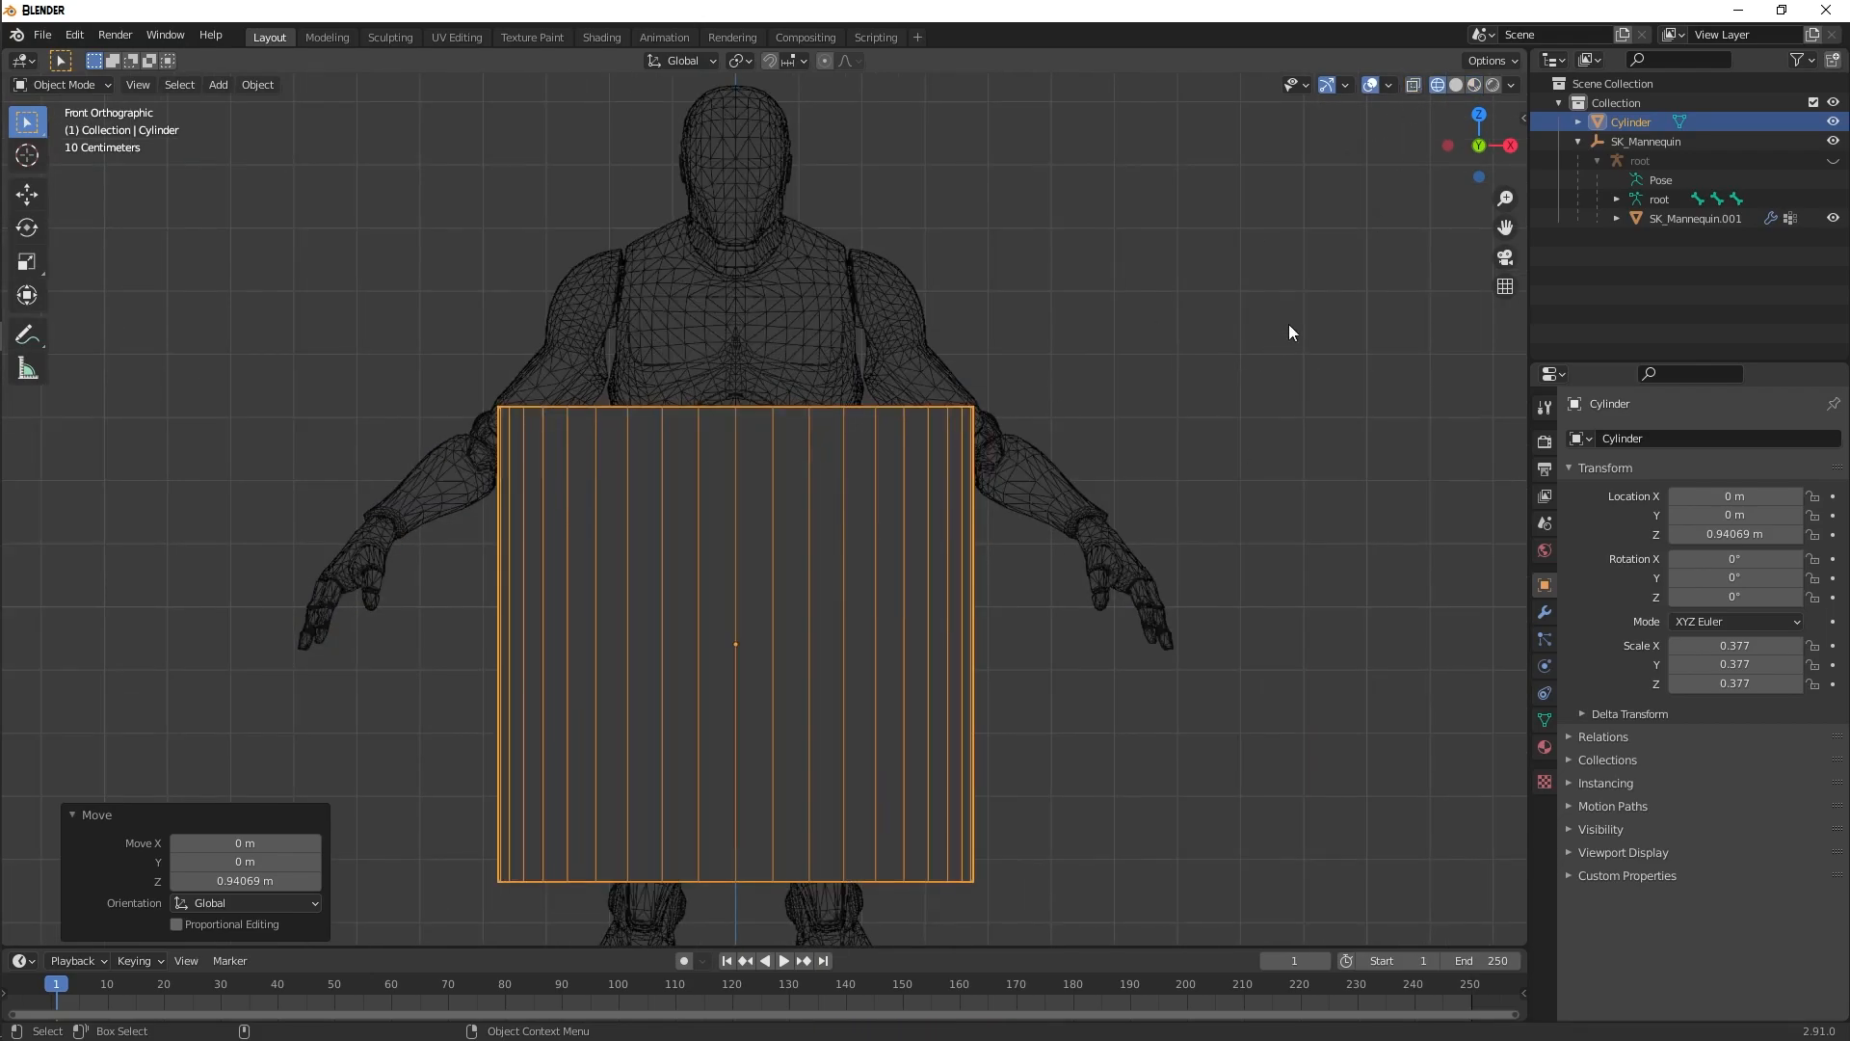
- Scale the cylinder uniformly to about 0.23 and move it along Z to about 0.93 m
key(s)
click(1085, 418)
key(g)
key(z)
click(1048, 420)
- Flatten the cylinder along Z to a scale of about 0.051 and raise it along Z to about 0.973 m, around the hips
key(s)
key(z)
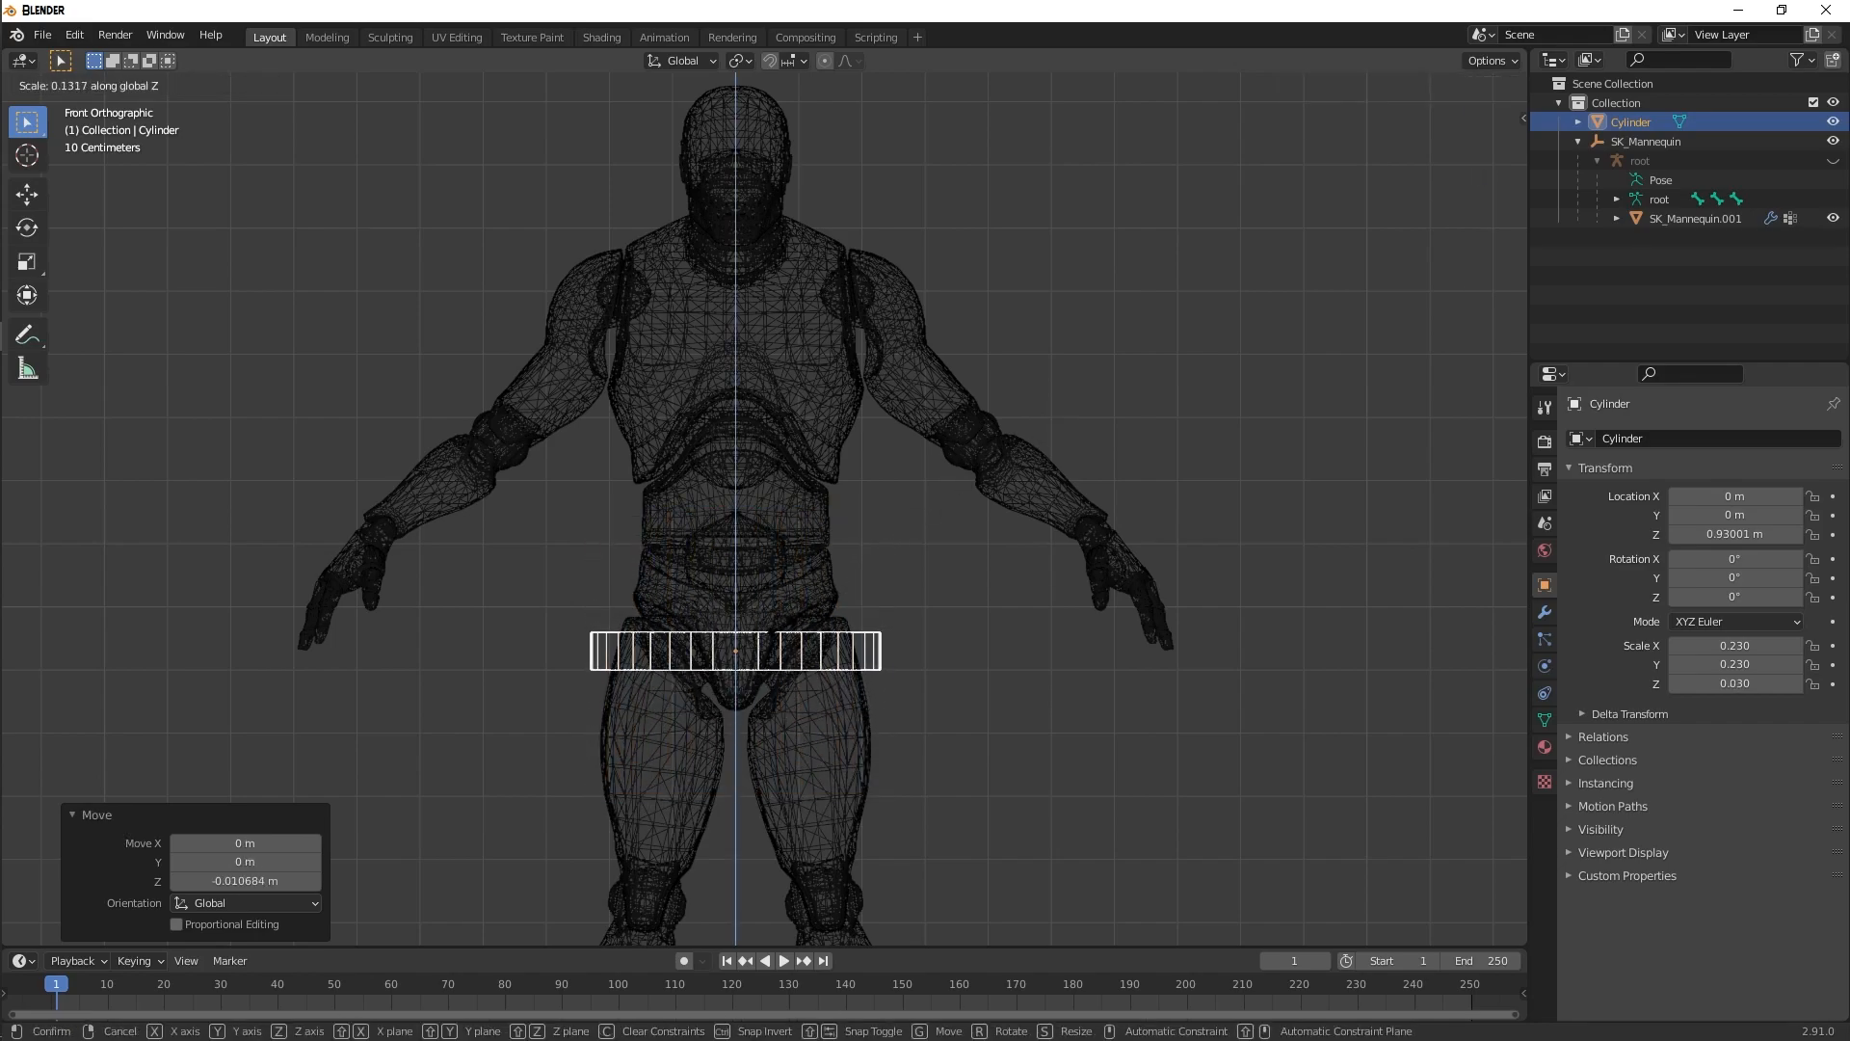
click(810, 611)
key(g)
key(z)
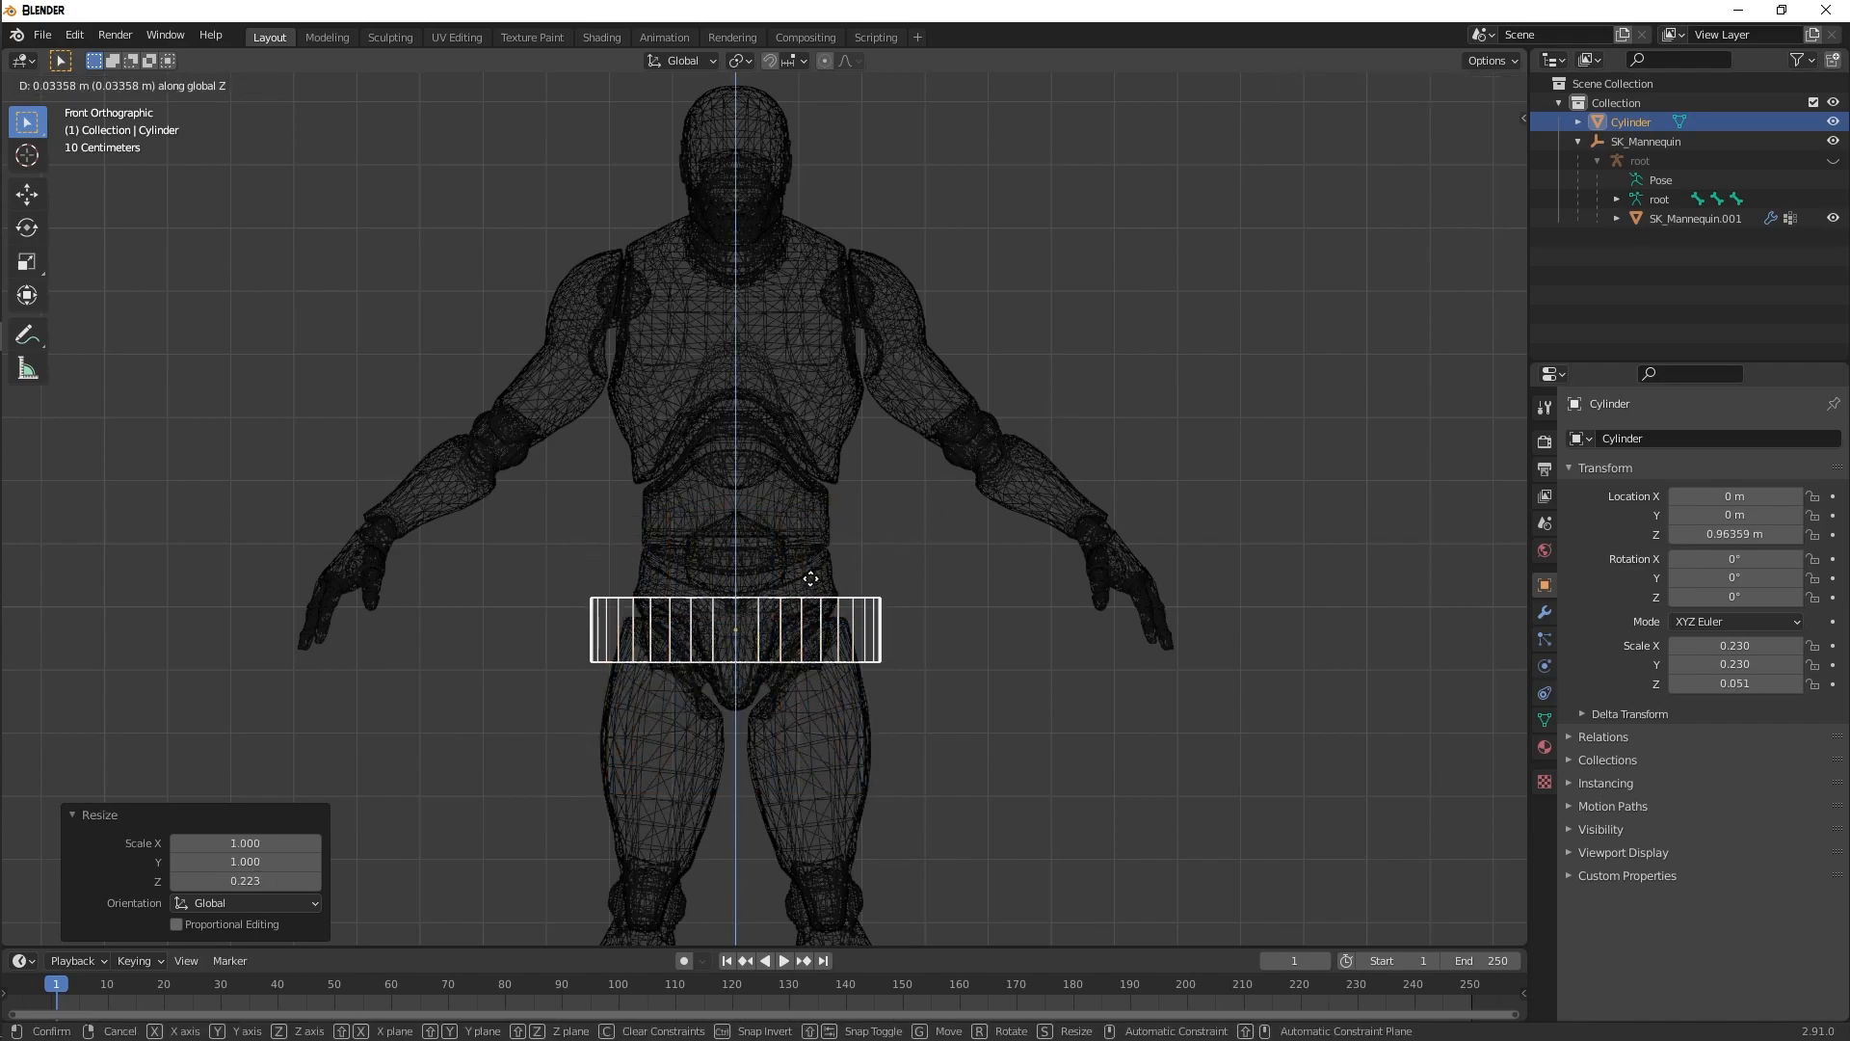
click(812, 575)
- Scale the cylinder uniformly to about 0.203 in X and Y and display the viewport in Material Preview shading with X-ray on
key(s)
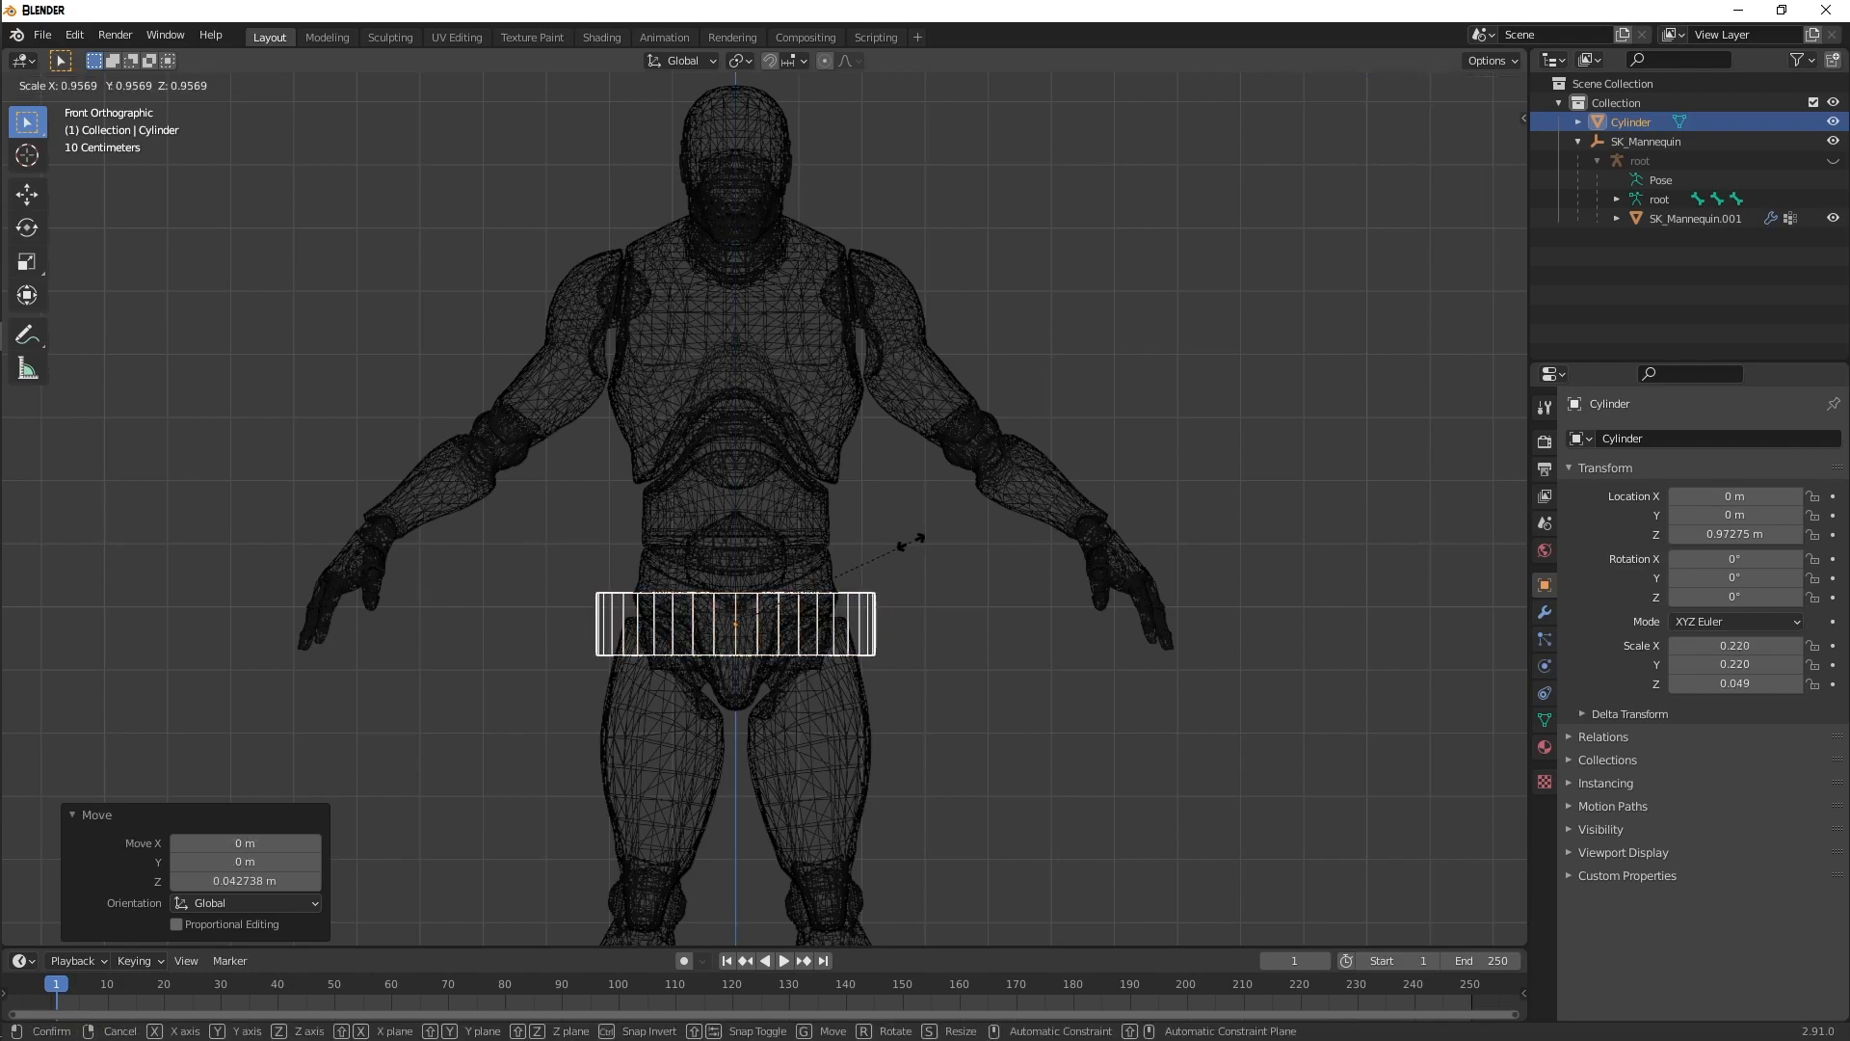
click(900, 553)
mouse_move(900, 553)
middle_down()
mouse_move(963, 590)
mouse_move(632, 542)
mouse_move(964, 538)
mouse_move(699, 565)
middle_up()
key(Tab)
click(1415, 85)
click(1475, 85)
- Extrude several adjacent lower-rim edges at the mannequin's rear left into a strip, about 0.14 m in X, 0.23 m in Y and -0.49 m in Z
click(891, 711)
scroll(891, 711, up, 4)
middle_drag(892, 711, 843, 756)
key(2)
shift+click(737, 545)
shift+click(665, 550)
scroll(844, 675, down, 3)
scroll(843, 713, up, 3)
middle_drag(836, 674, 872, 569)
shift+click(920, 550)
middle_drag(967, 472, 916, 369)
scroll(950, 589, down, 4)
key(e)
click(830, 781)
- Extrude a group of lower-rim edges at the mannequin's rear right about 0.72 m downward to form a second strip
middle_drag(830, 781, 987, 510)
key(grave)
click(756, 612)
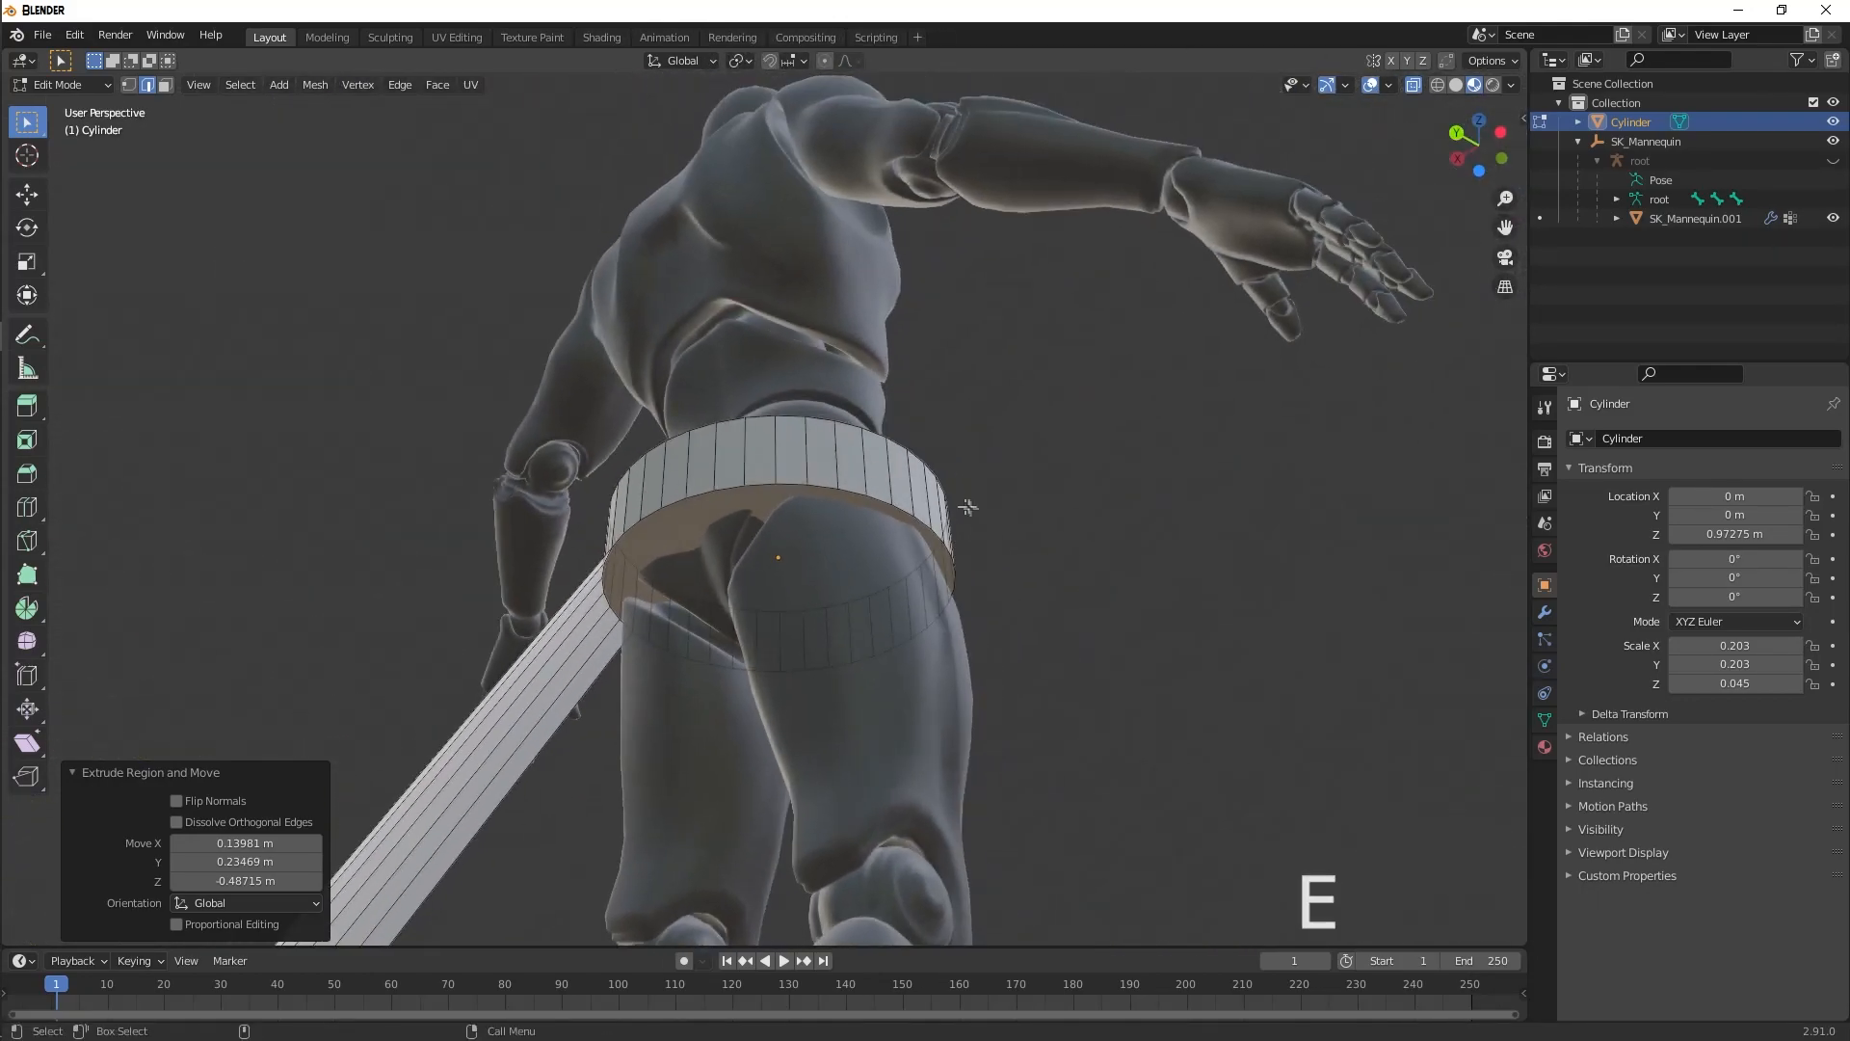
scroll(924, 495, up, 3)
click(950, 465)
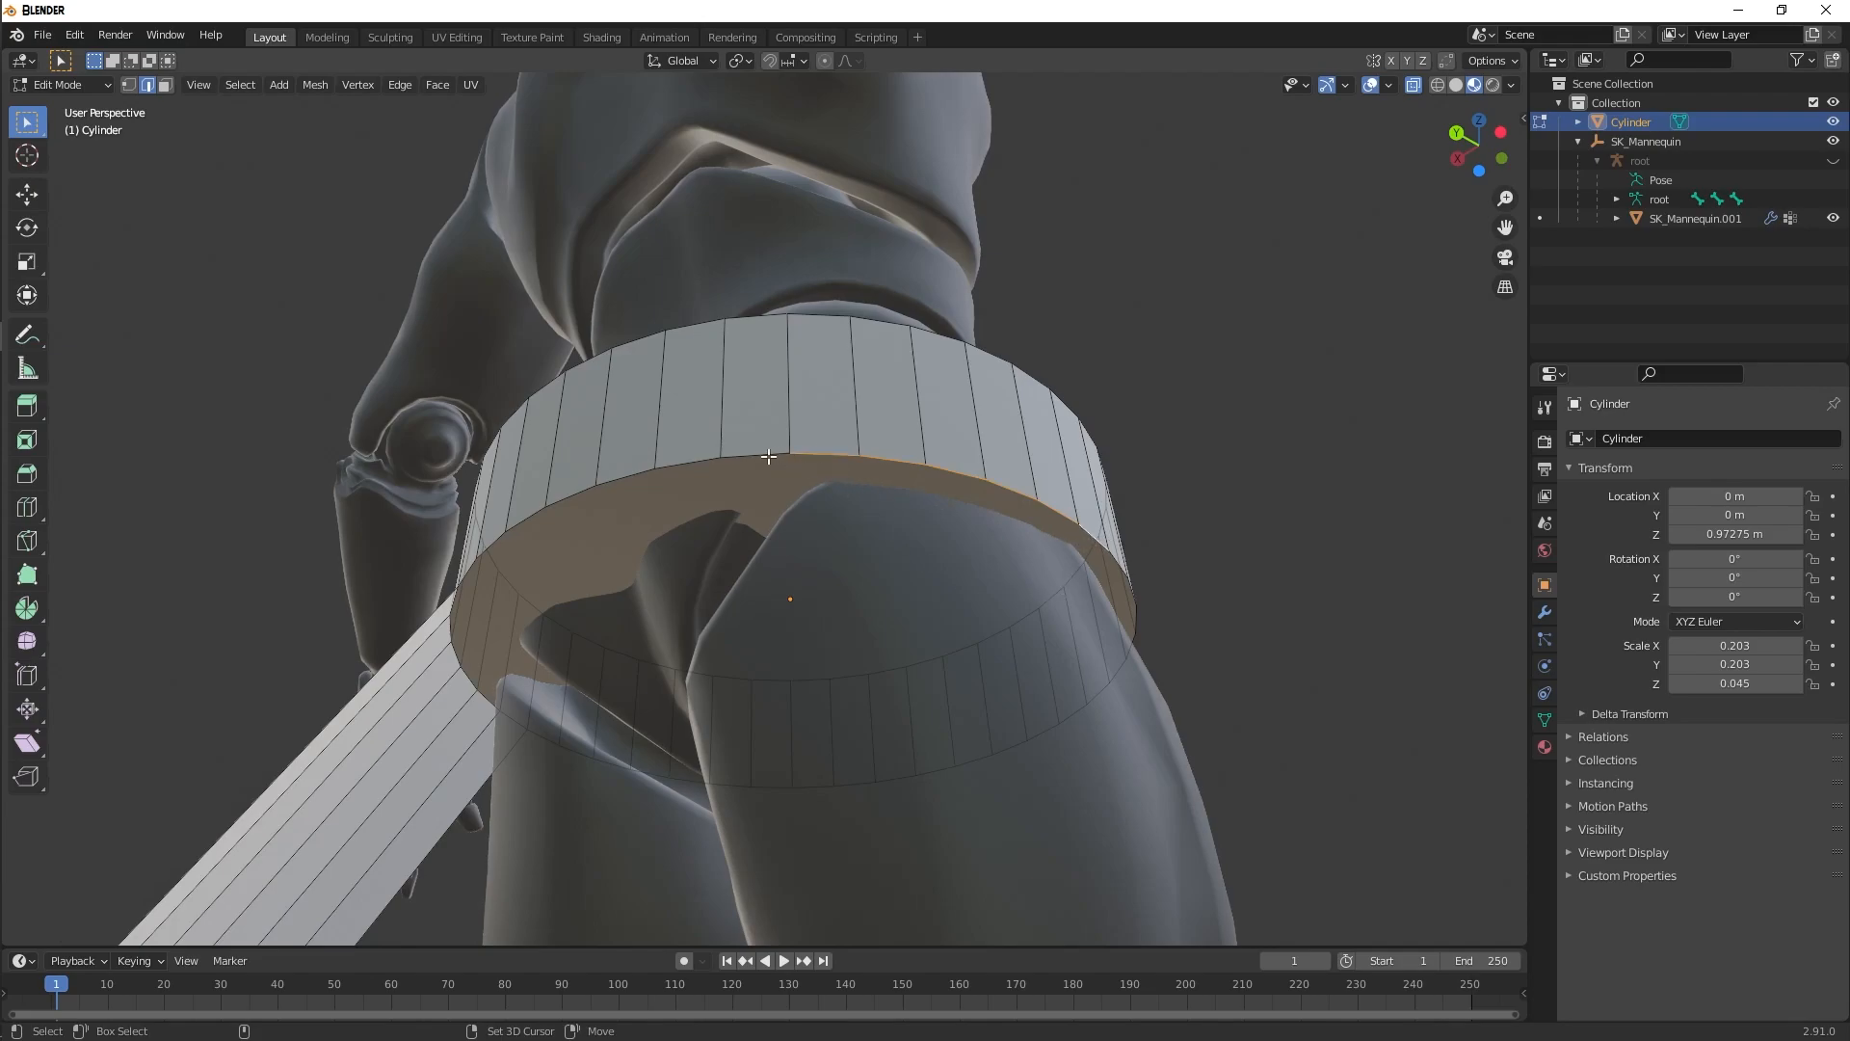
middle_drag(768, 456, 1169, 443)
key(grave)
click(1296, 439)
shift+middle_drag(929, 723, 999, 347)
key(grave)
click(838, 333)
scroll(854, 385, down, 6)
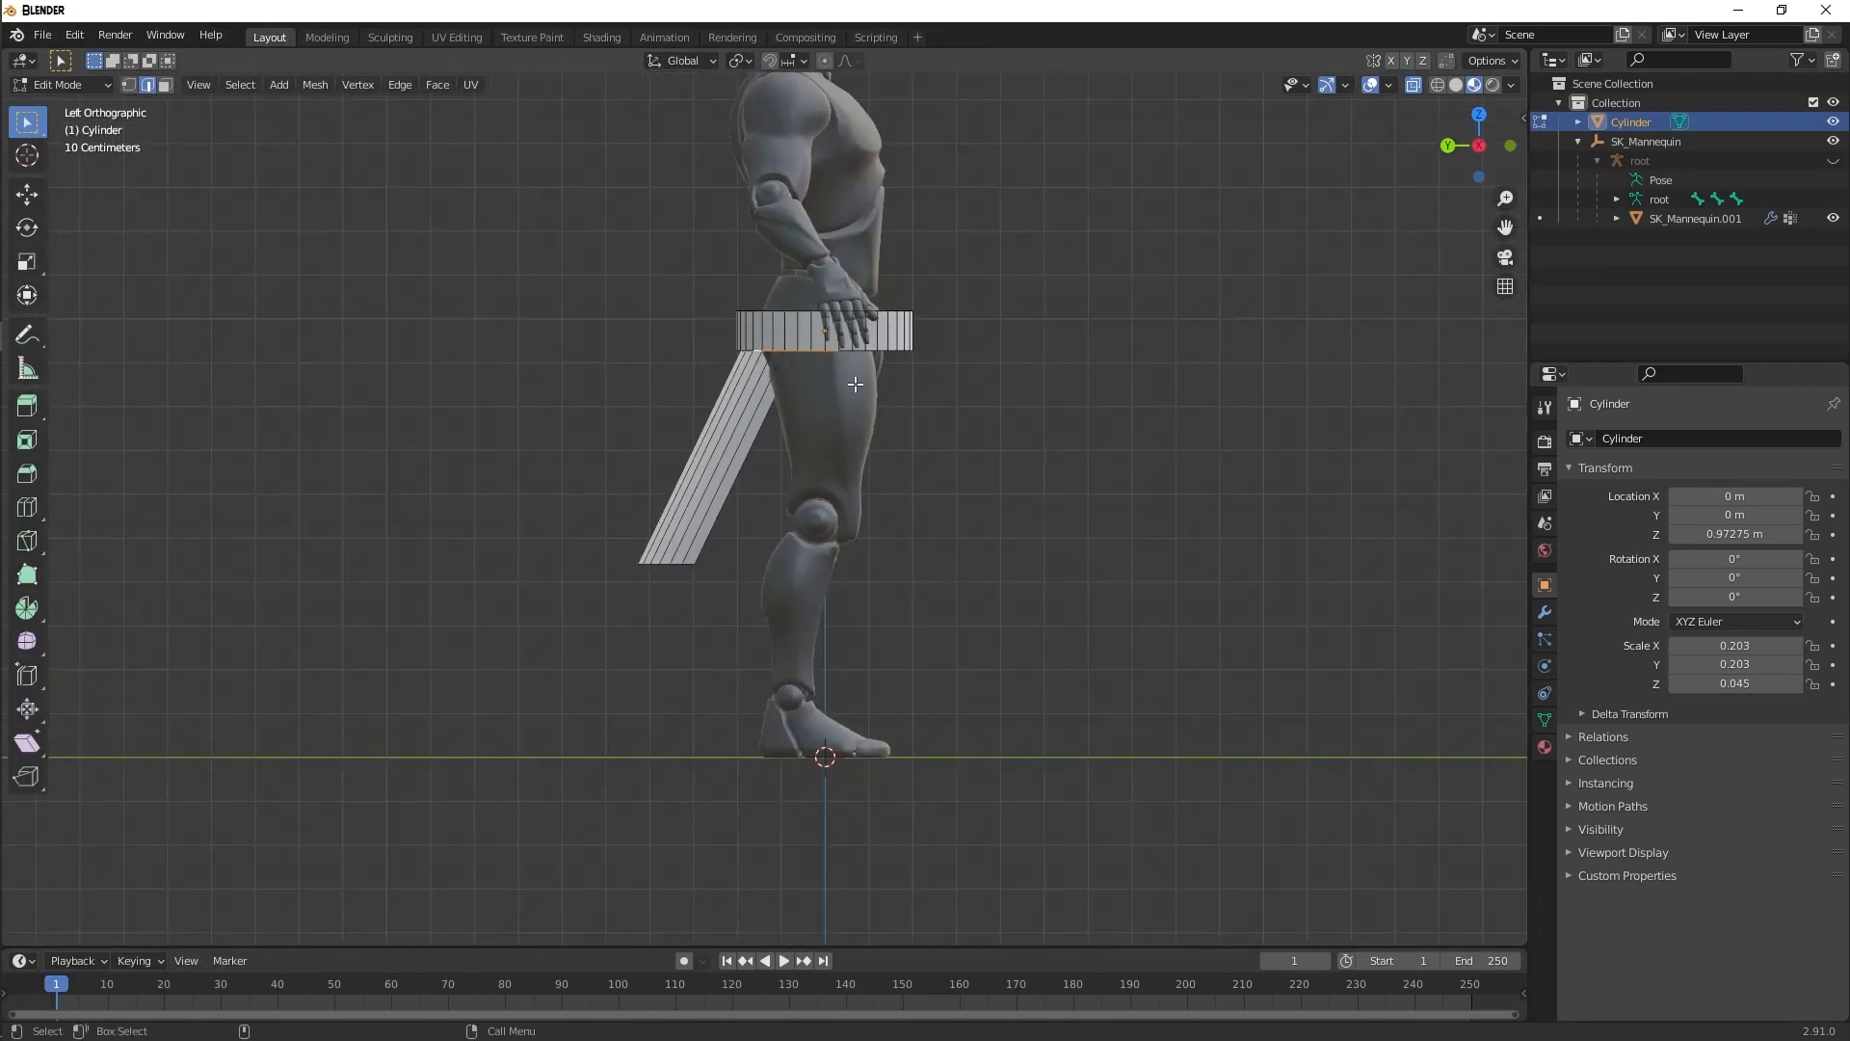
key(e)
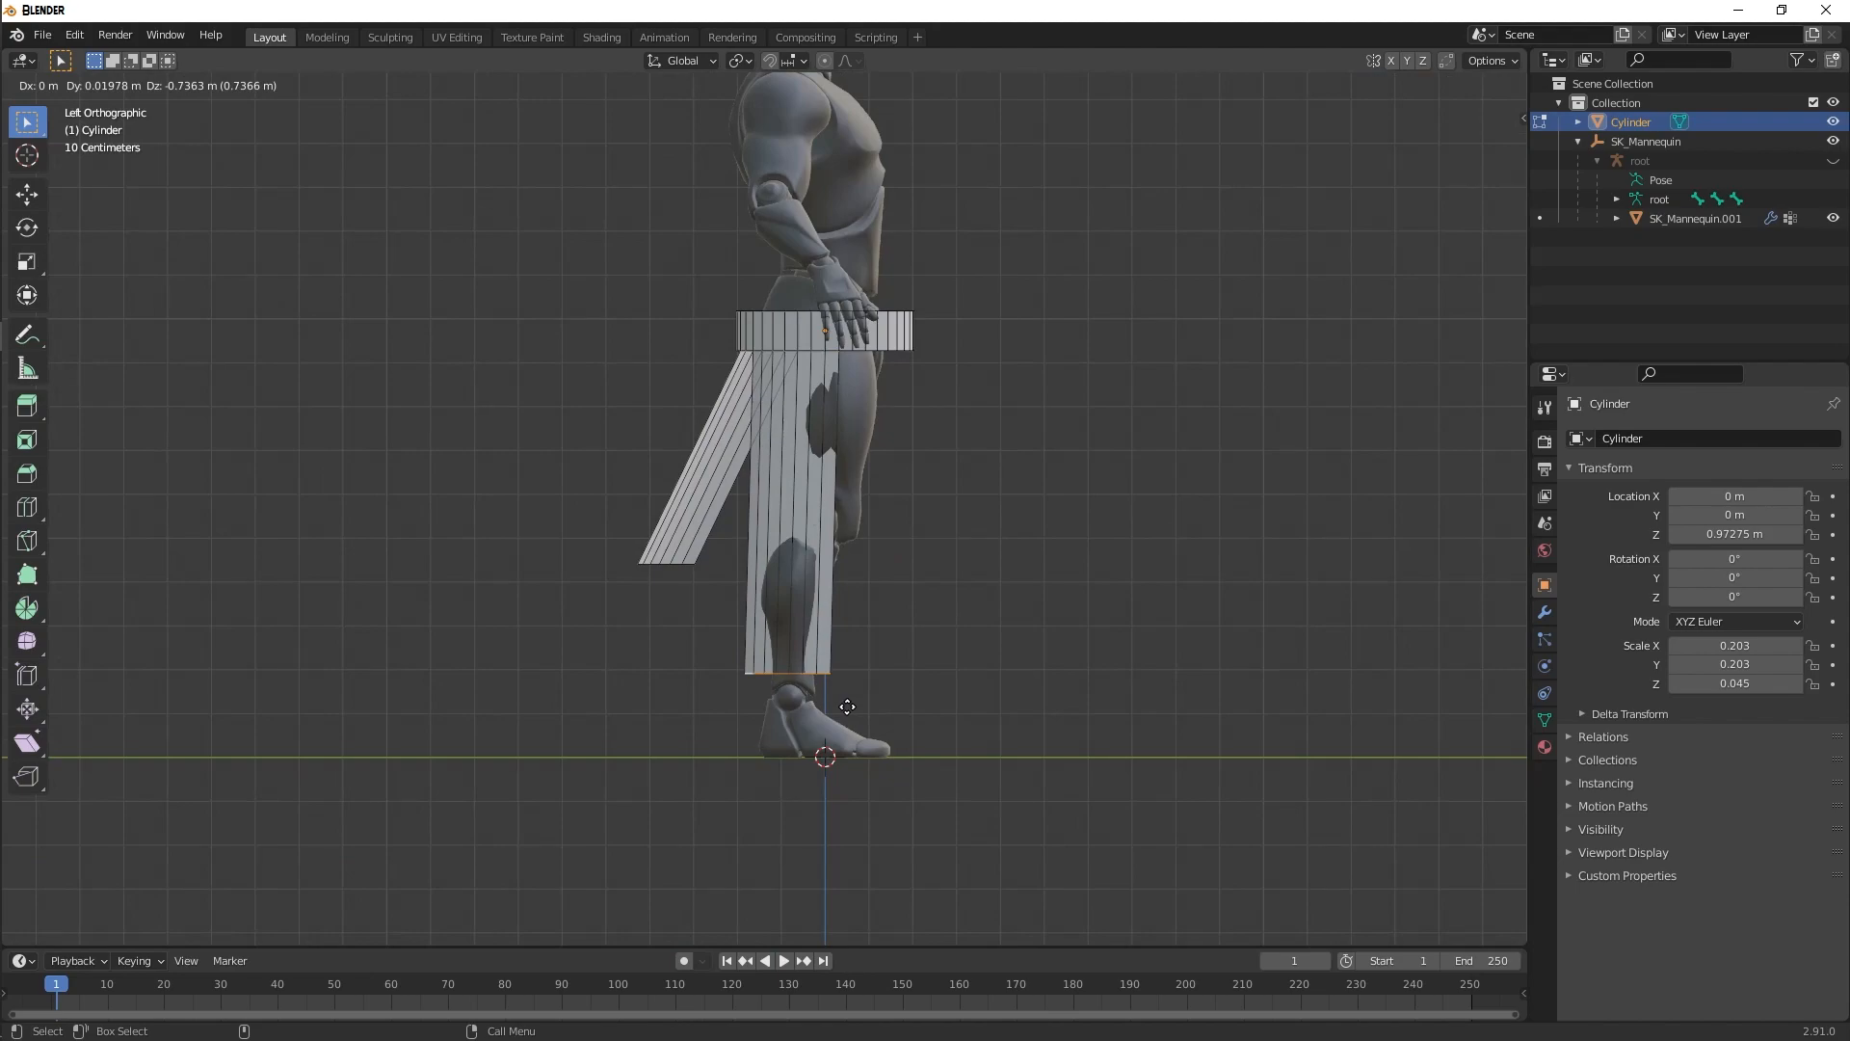
click(848, 696)
- Move the second strip's lower end about 0.22 m outward along X and about 0.03 m down, and refine its placement
key(grave)
click(950, 628)
key(g)
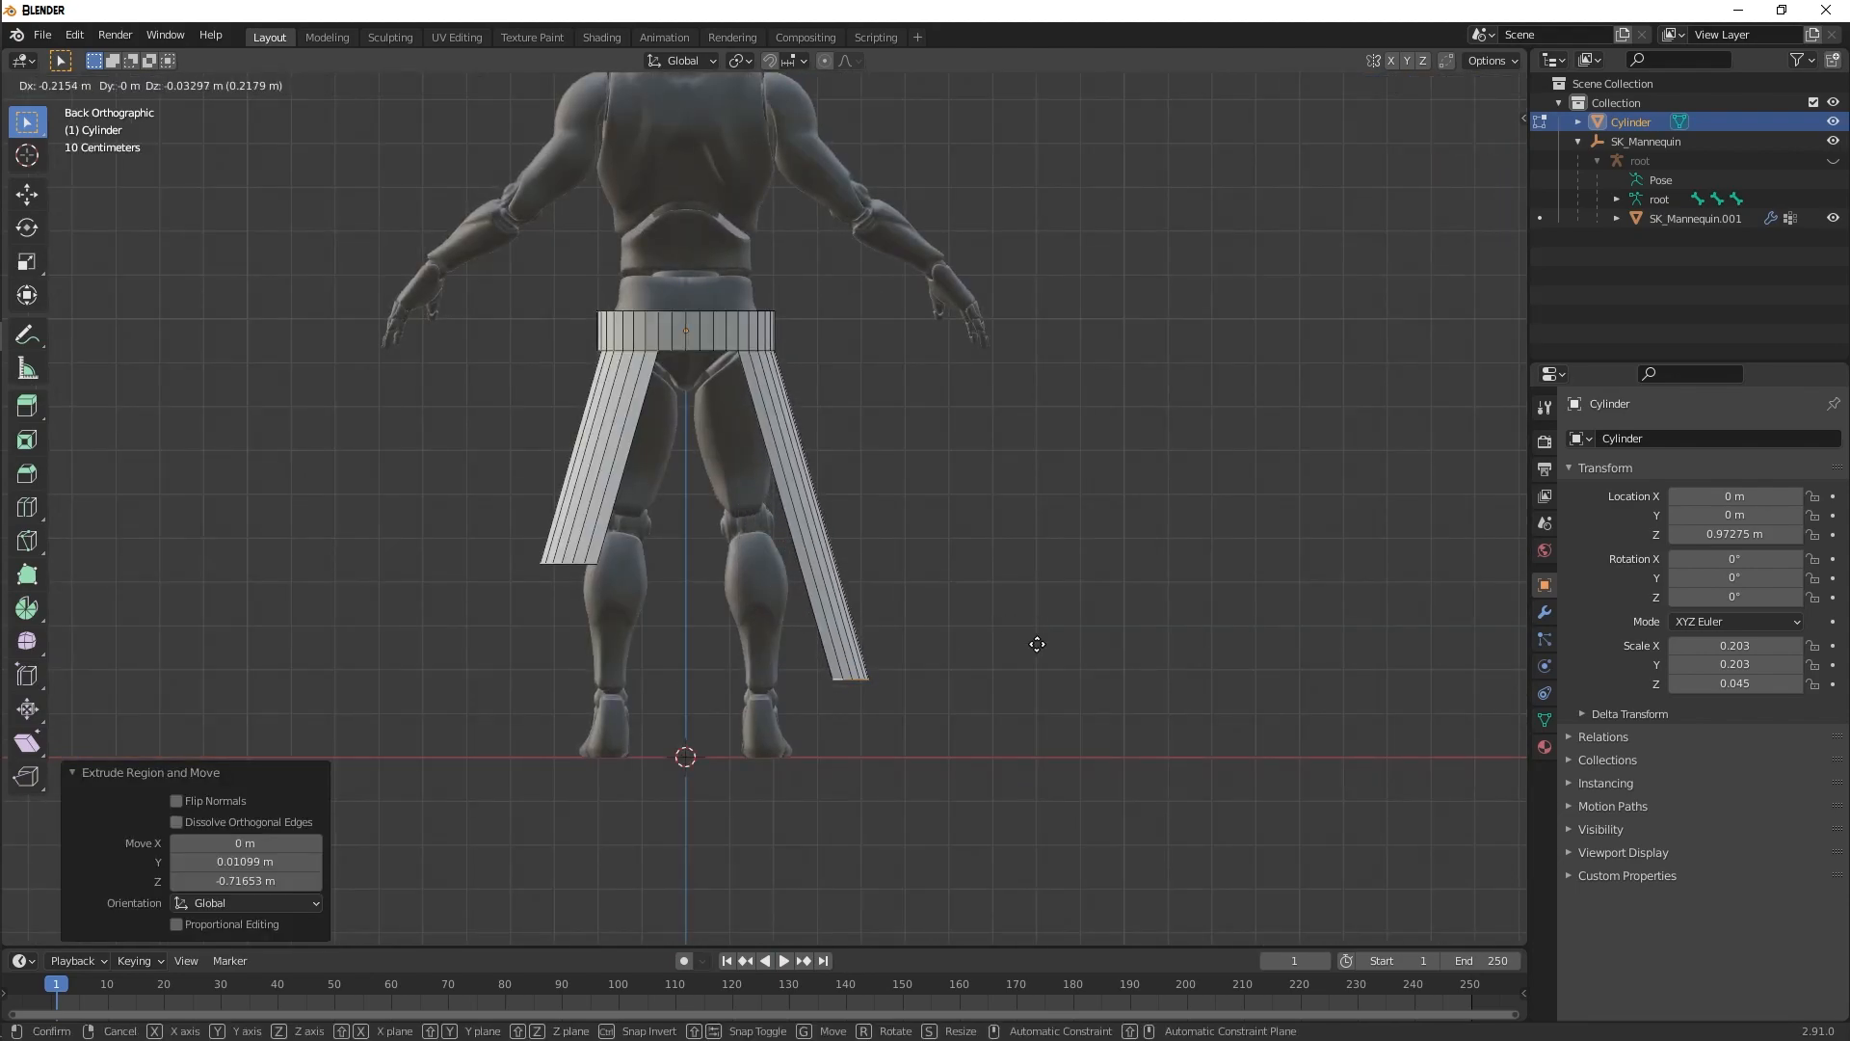
click(1037, 644)
mouse_move(967, 476)
middle_down()
mouse_move(1161, 488)
mouse_move(934, 482)
mouse_move(950, 475)
middle_up()
key(grave)
click(1057, 419)
key(g)
click(1056, 401)
- Turn off X-ray and return the cylinder to Object Mode
middle_drag(978, 364, 1310, 384)
scroll(1088, 413, down, 4)
click(1413, 84)
scroll(1012, 318, up, 2)
key(Tab)
mouse_move(1038, 281)
middle_down()
mouse_move(929, 309)
mouse_move(650, 291)
mouse_move(1023, 274)
middle_up()
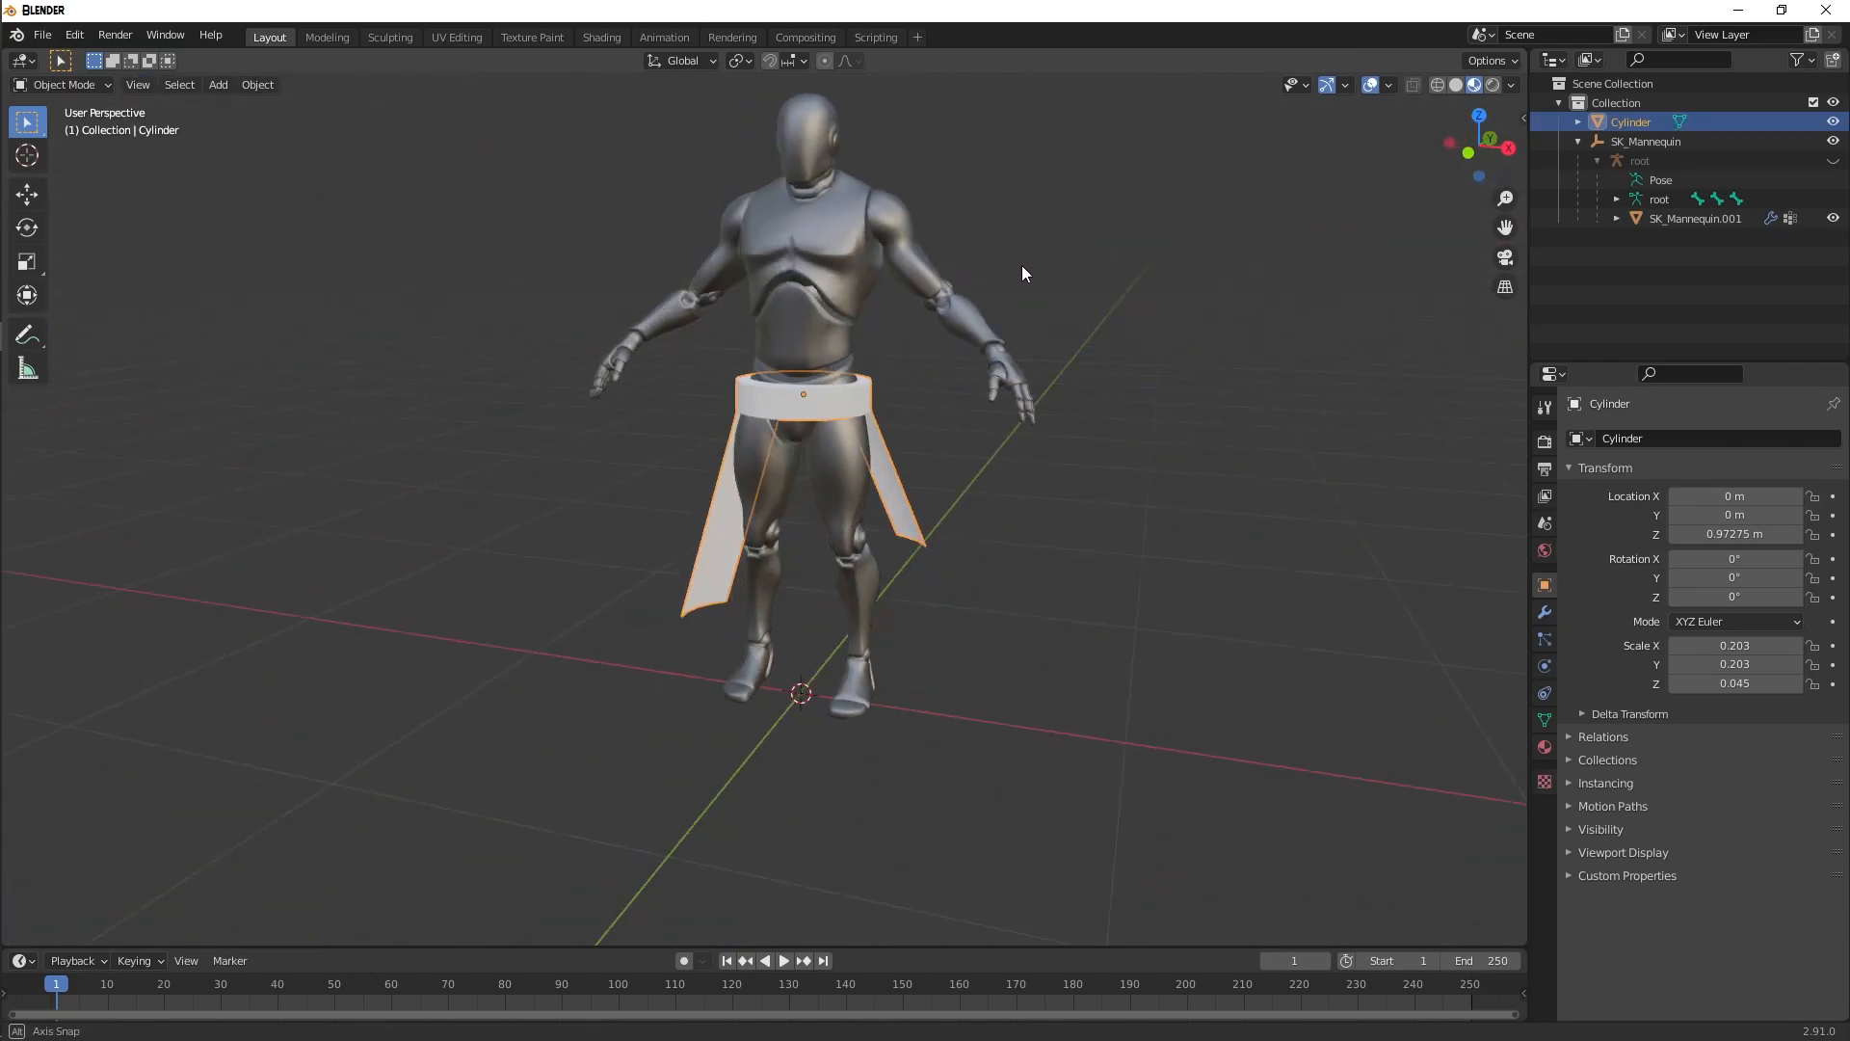
- Add a new material named Cloth to the cylinder
click(1549, 748)
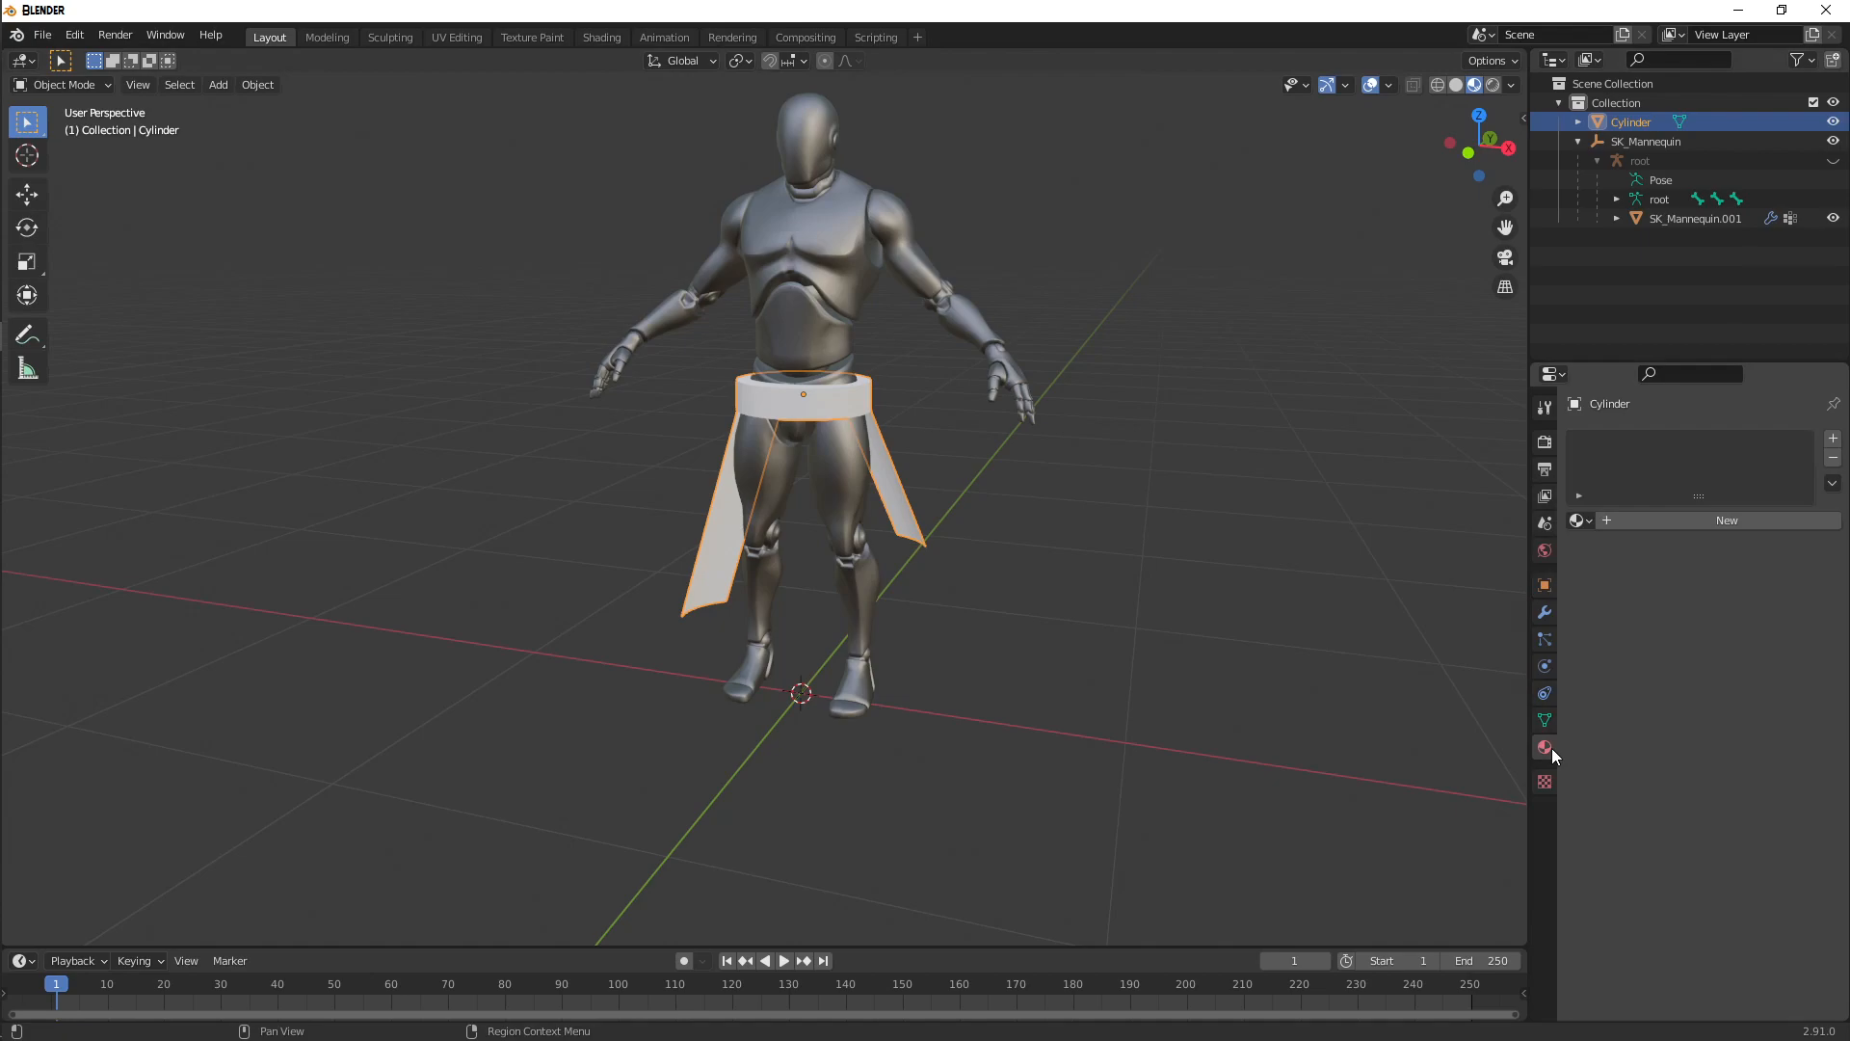
click(1638, 524)
click(1696, 521)
text(Cloth)
key(Return)
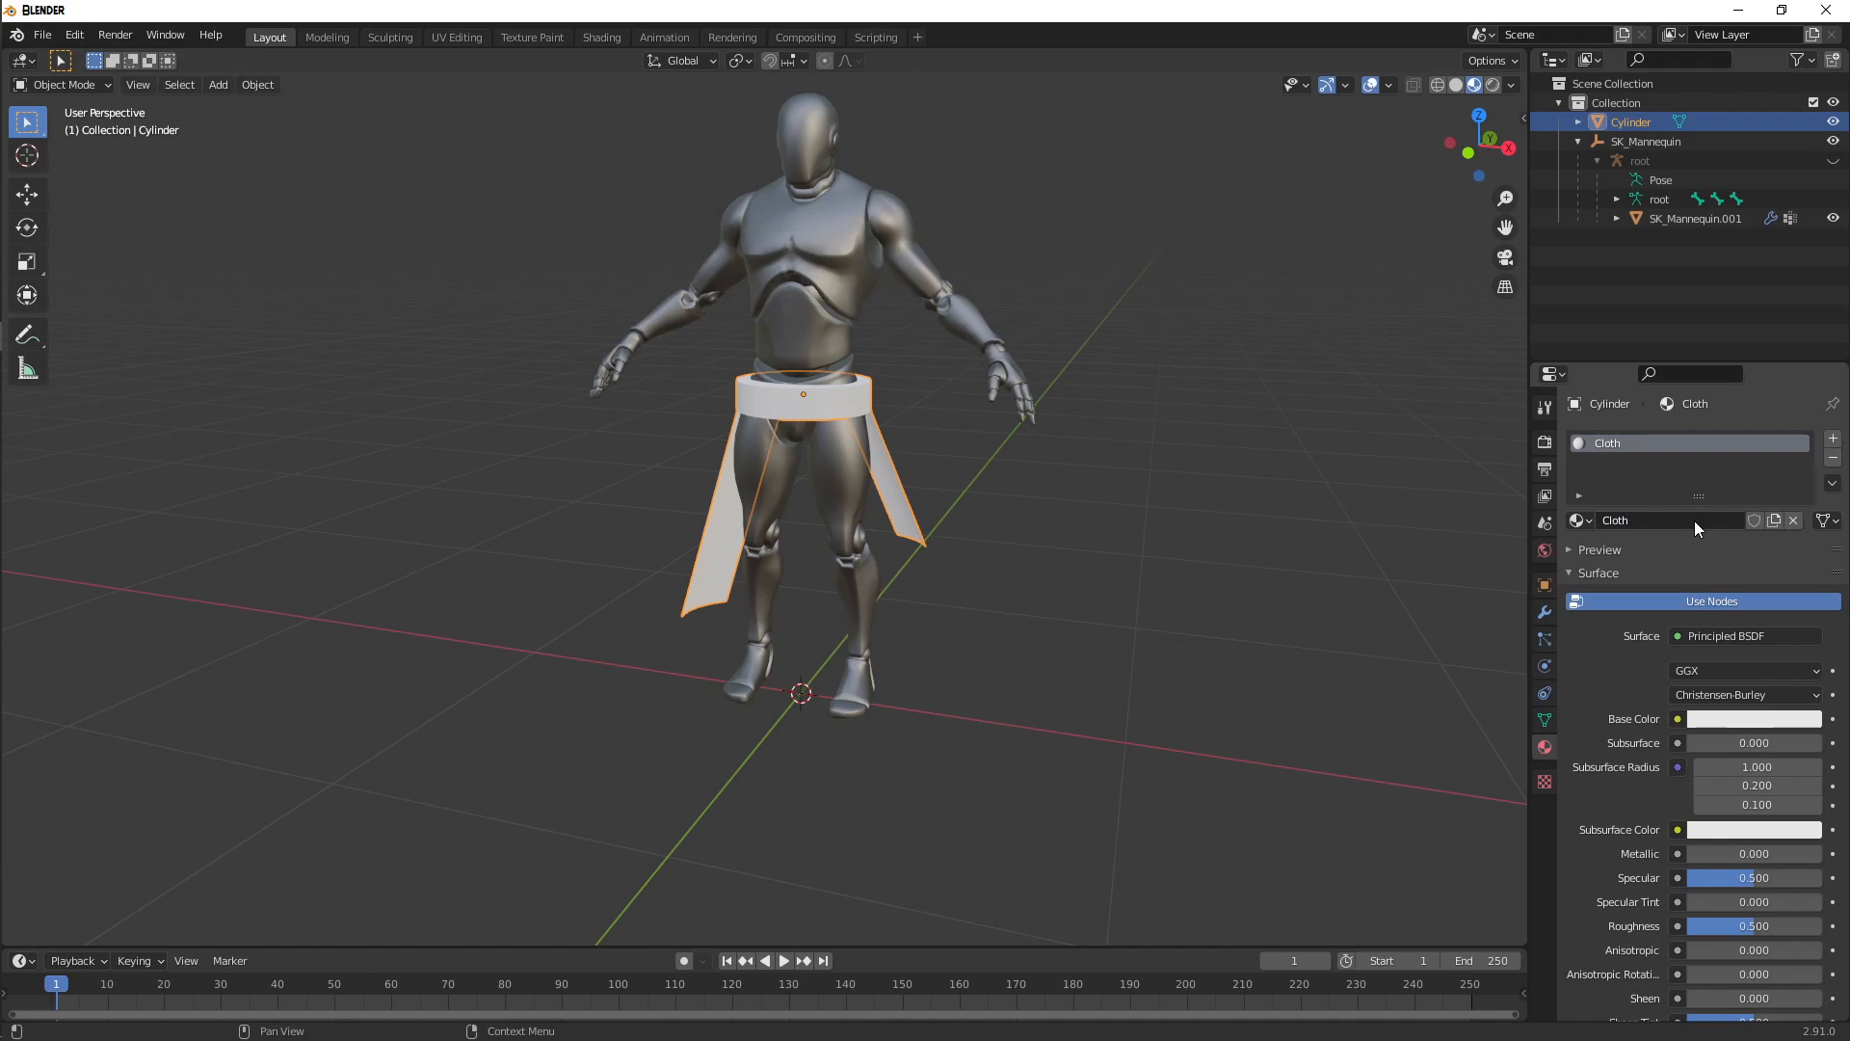
- Set the Cloth material's base color to dark blue with hue 0.655, saturation 0.596 and value 0.340
mouse_move(1060, 357)
middle_down()
mouse_move(1202, 347)
mouse_move(1053, 364)
mouse_move(1074, 372)
middle_up()
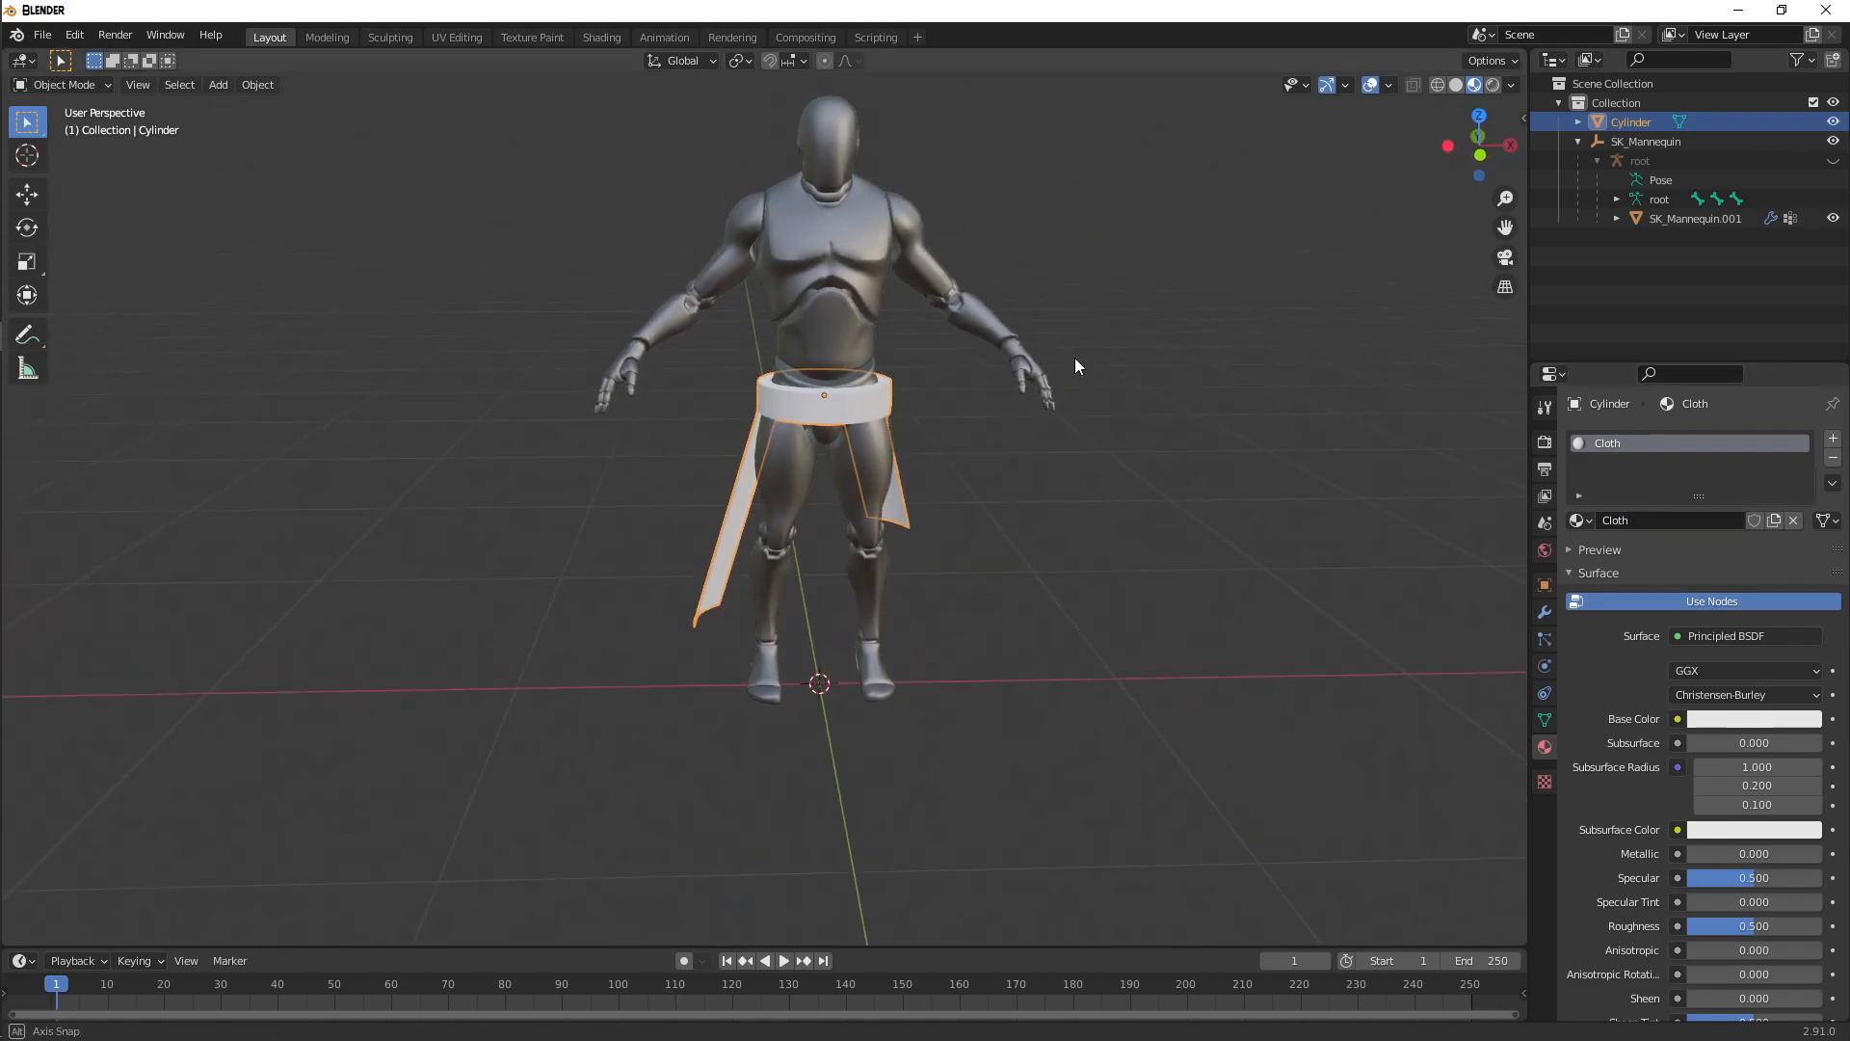
click(1714, 723)
click(1728, 582)
drag(1807, 520, 1807, 512)
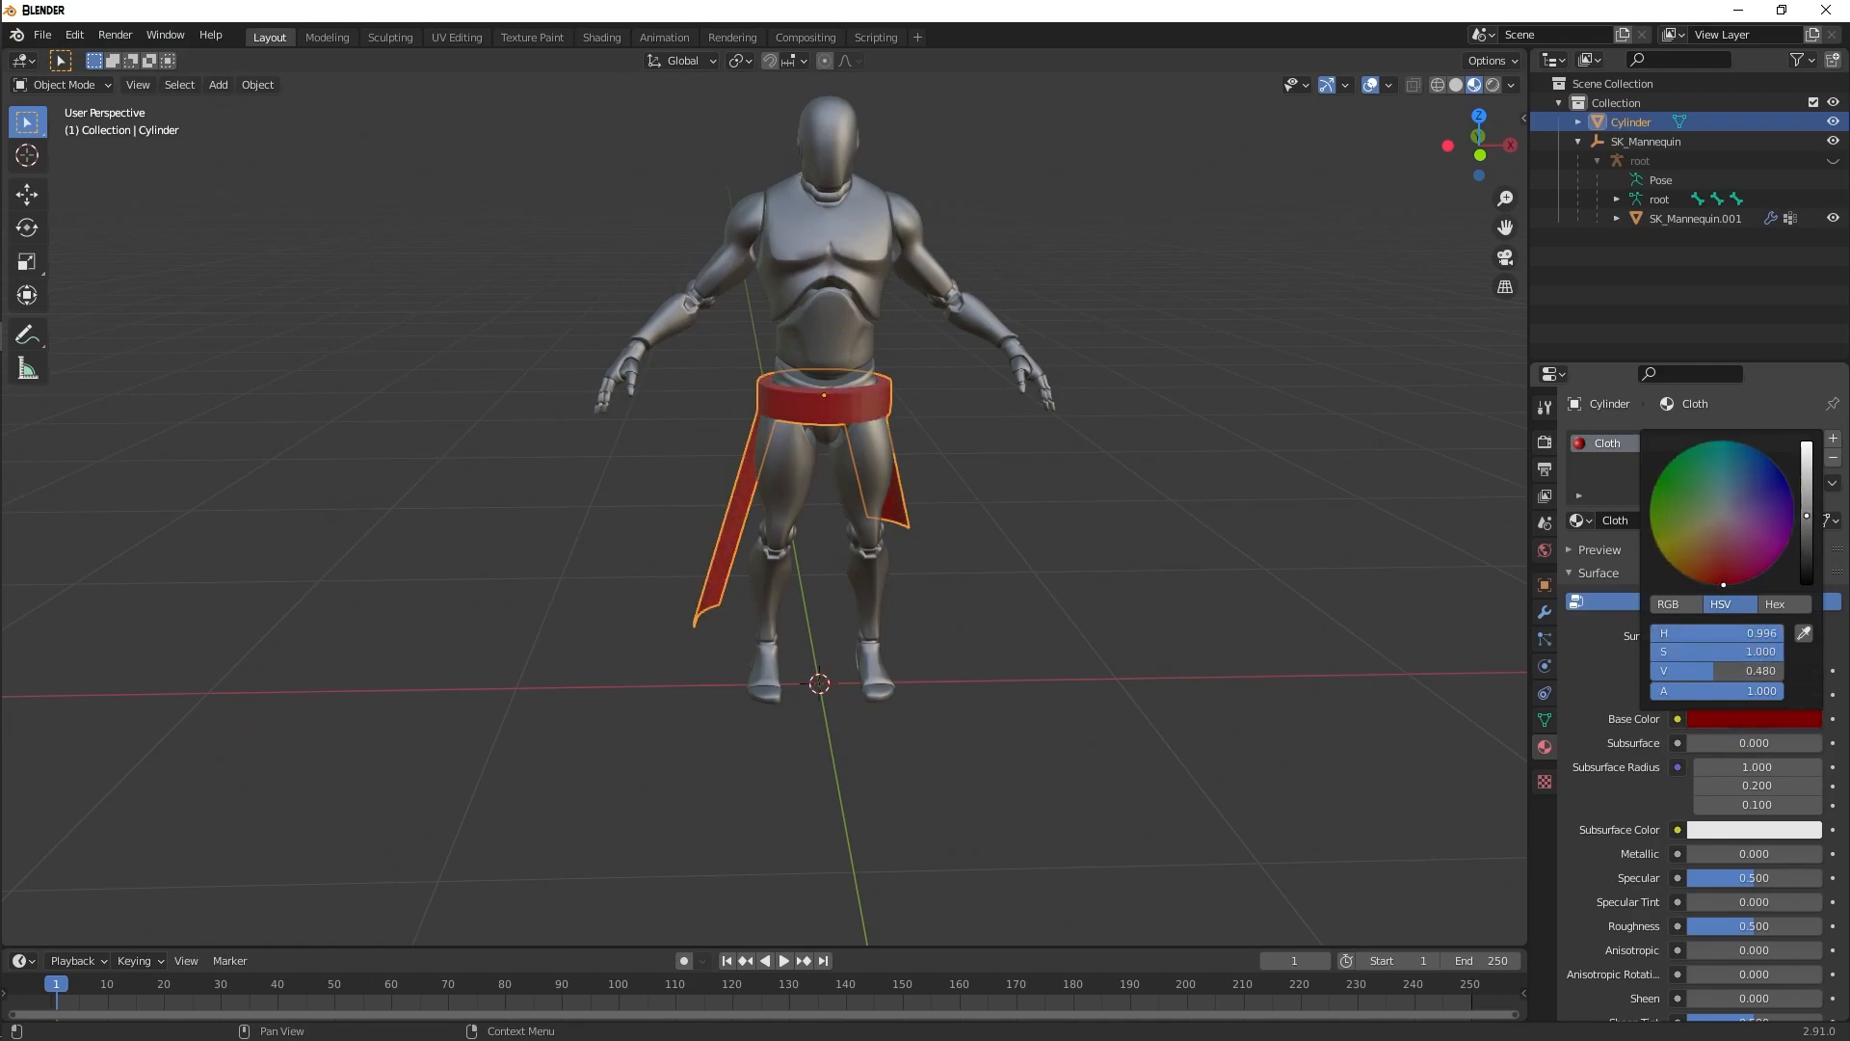
drag(1727, 577, 1807, 536)
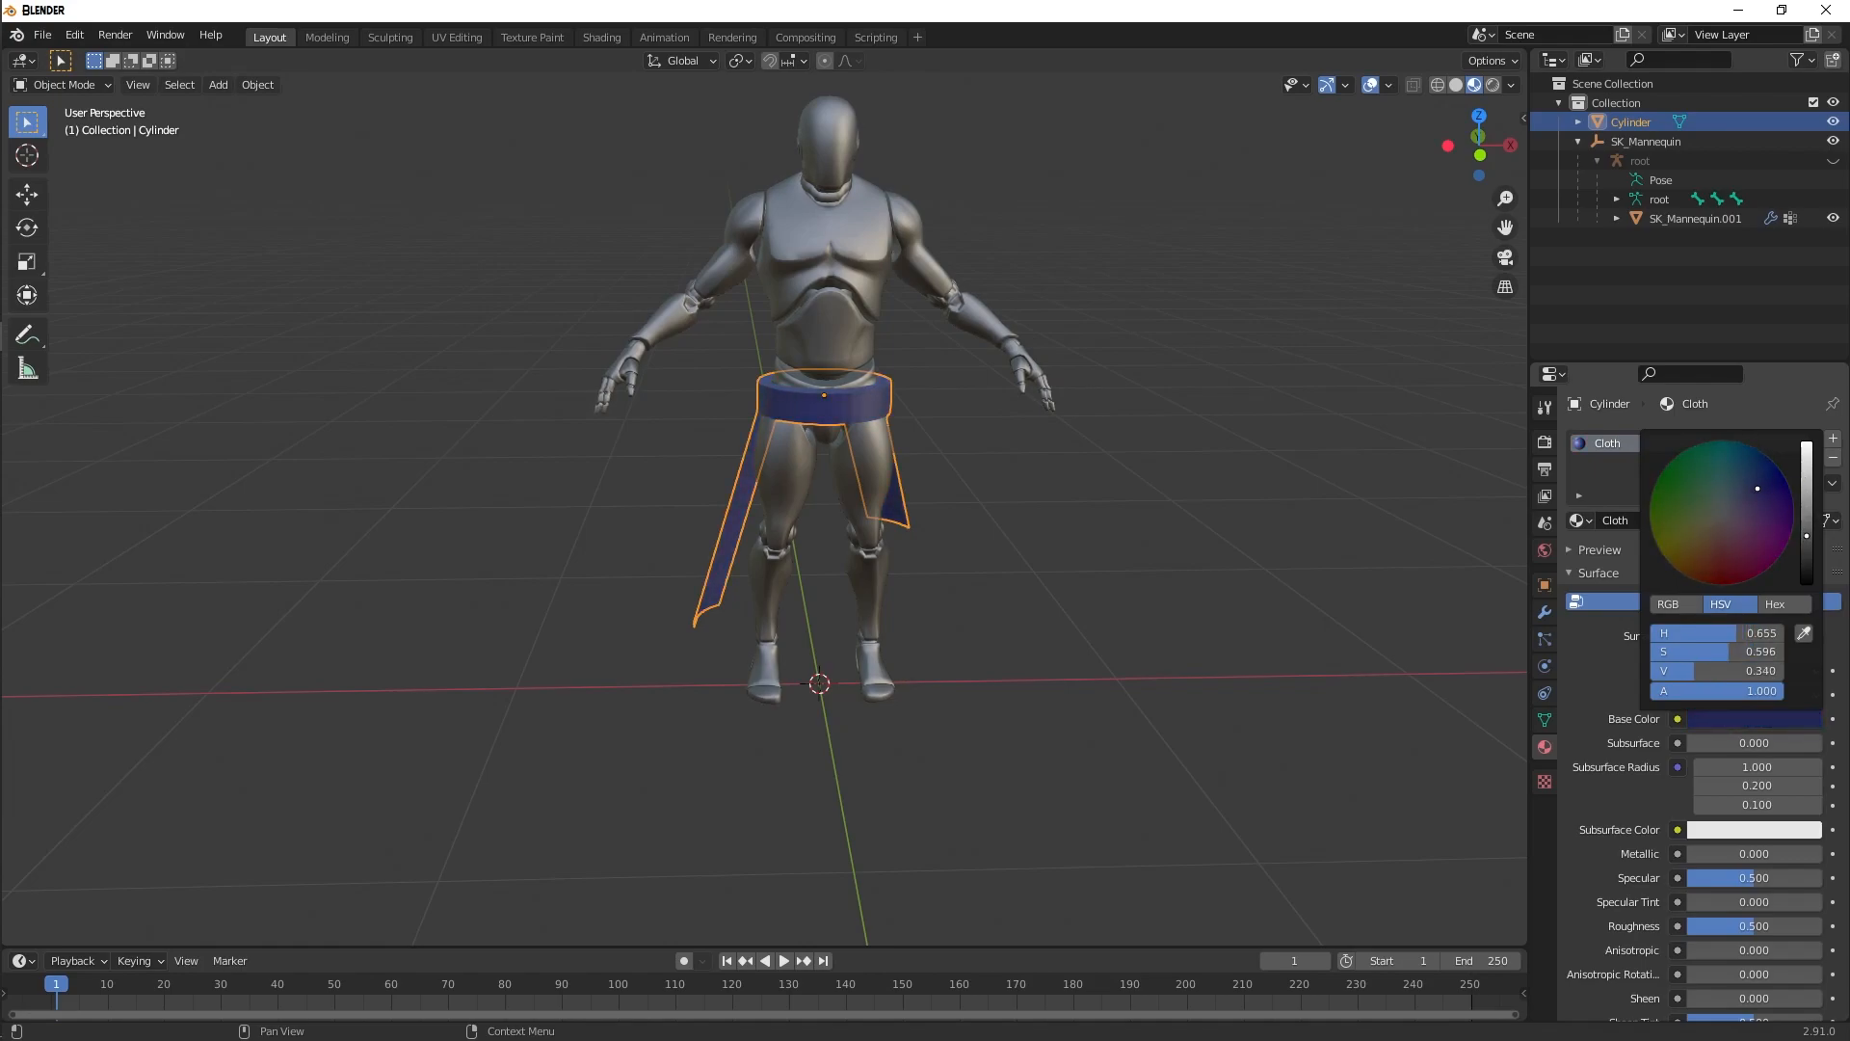
- Join the cylinder into the SK_Mannequin.001 mesh, keeping the mannequin as the active object
middle_drag(912, 441, 1109, 480)
click(1109, 480)
click(1638, 118)
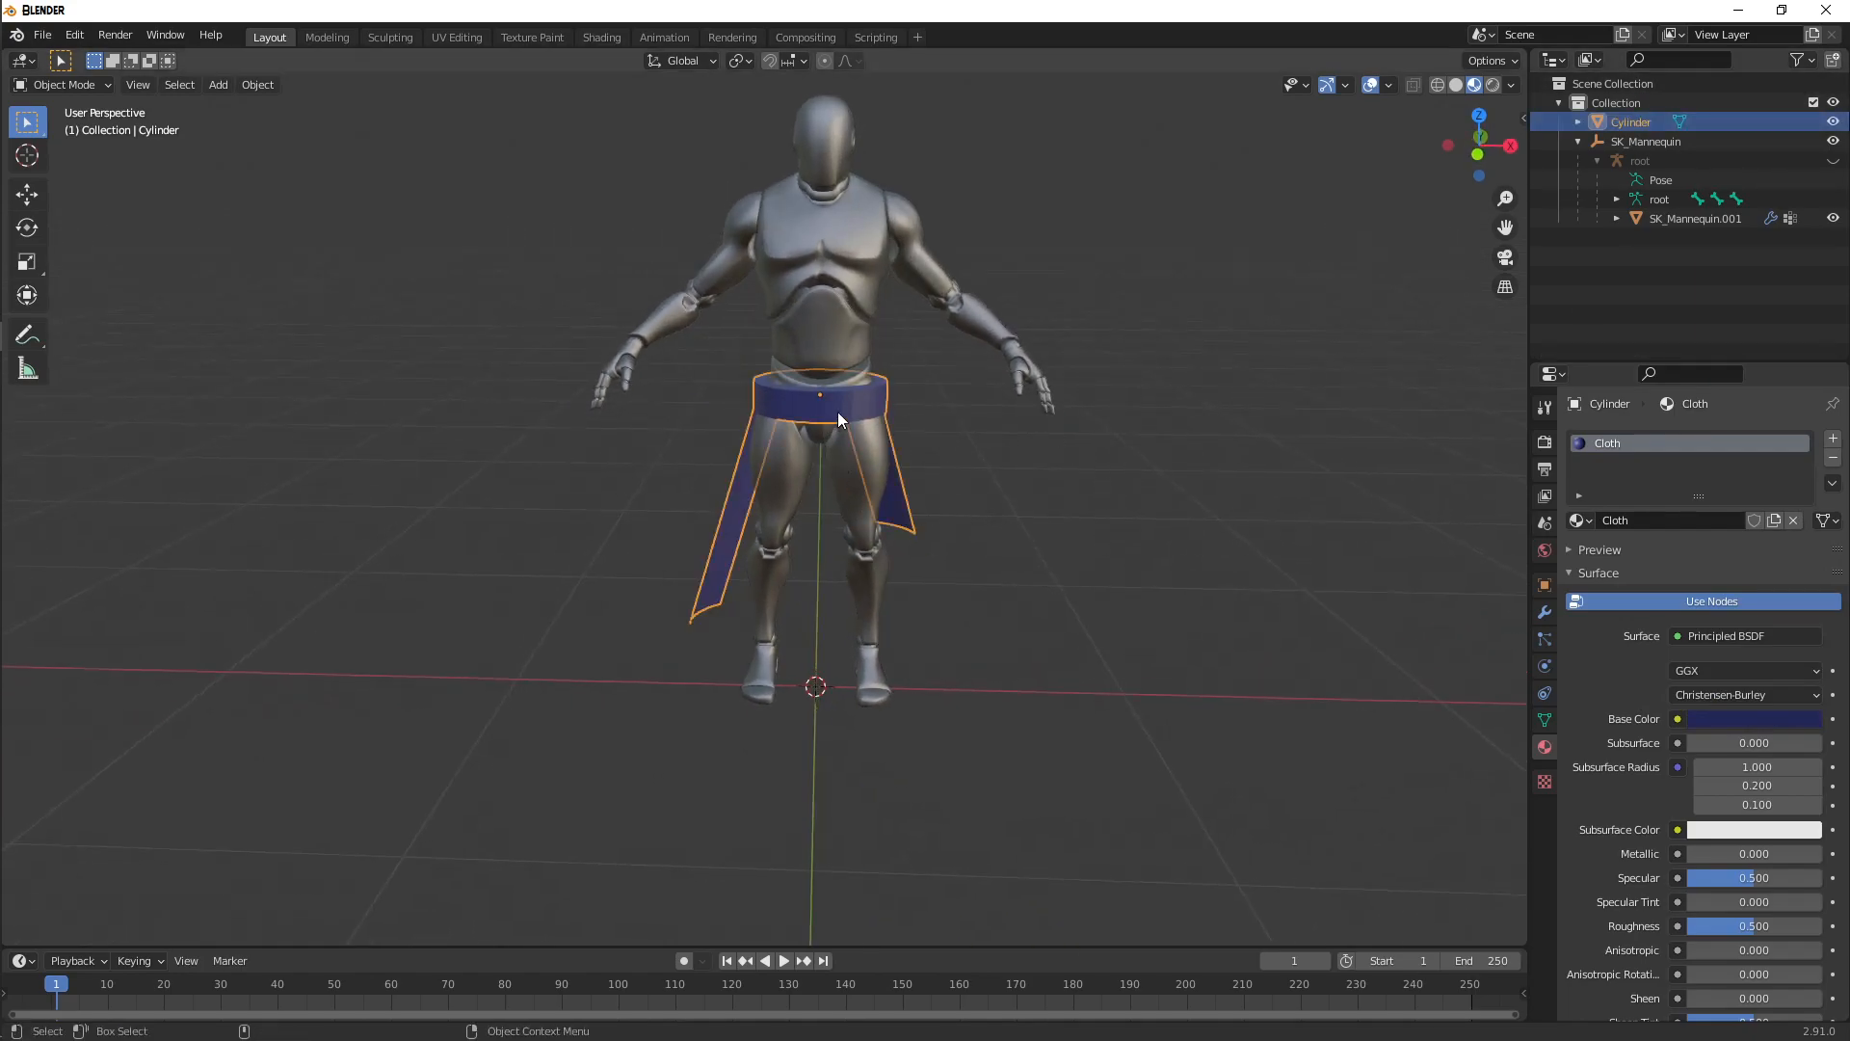
ctrl+click(1654, 218)
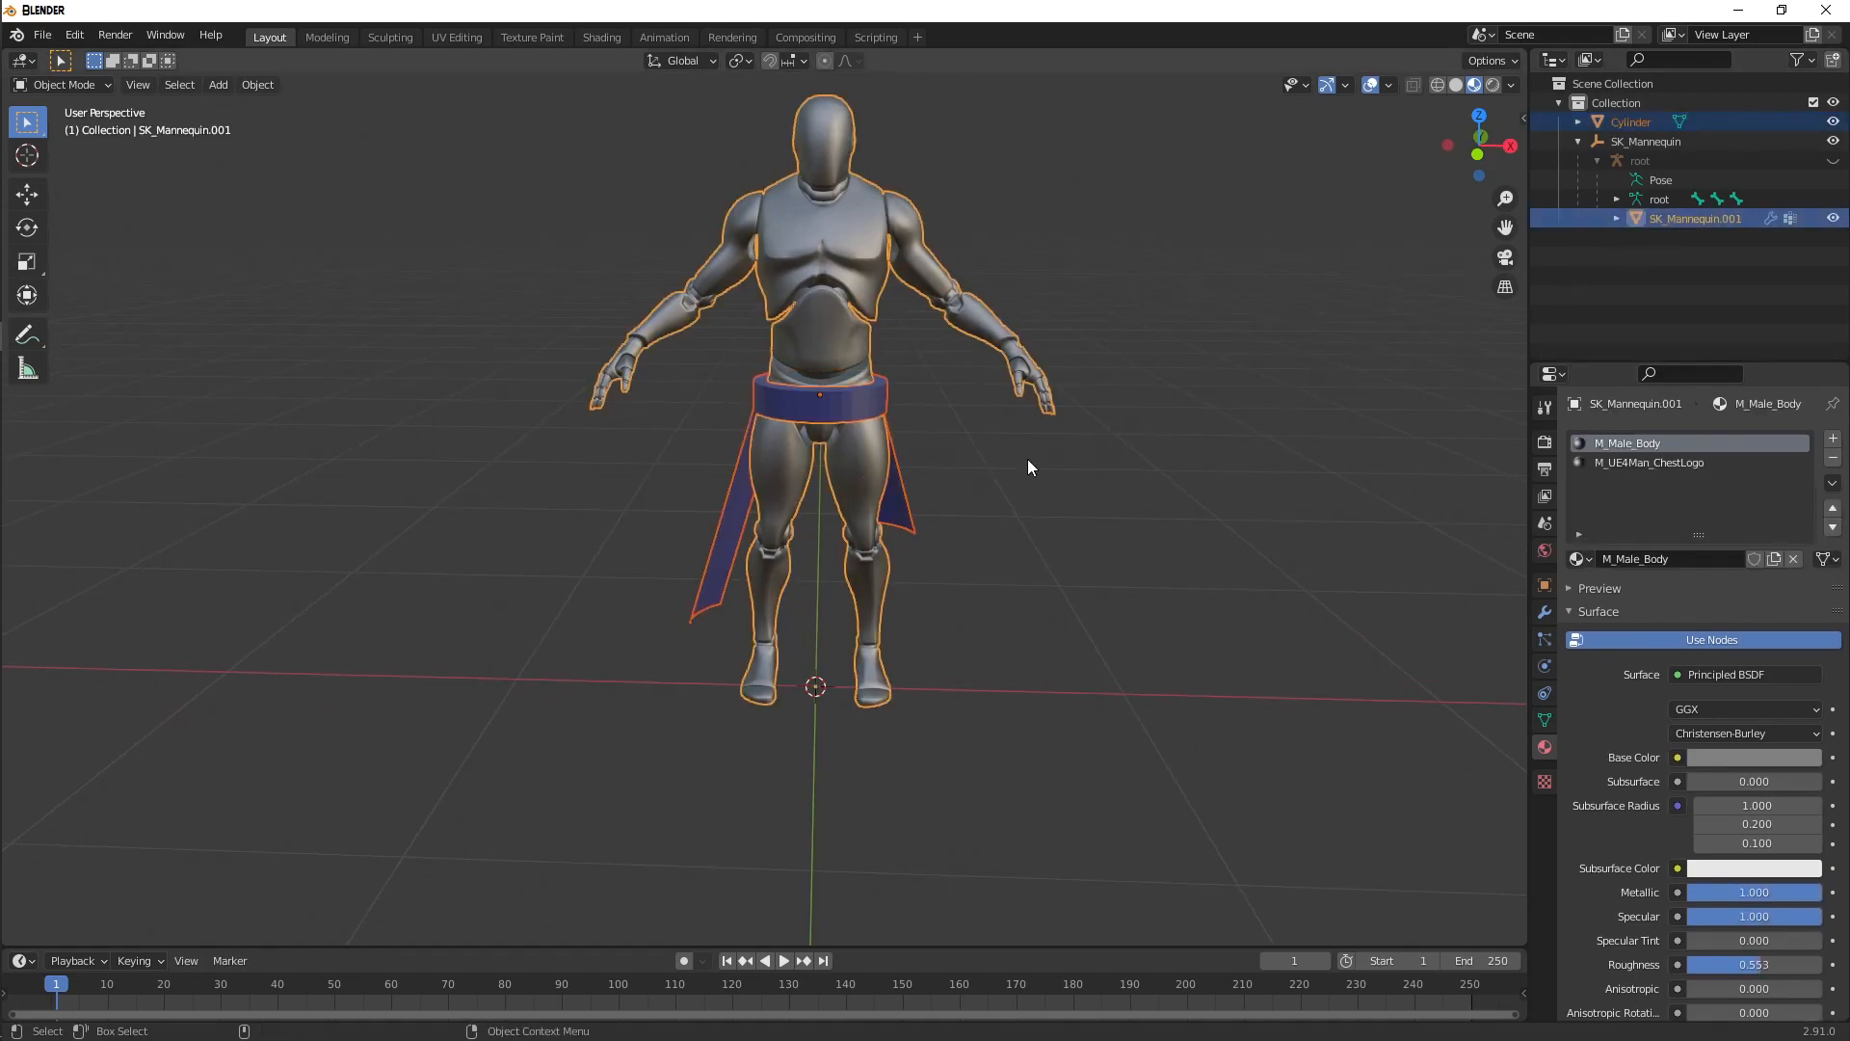
key(ctrl+j)
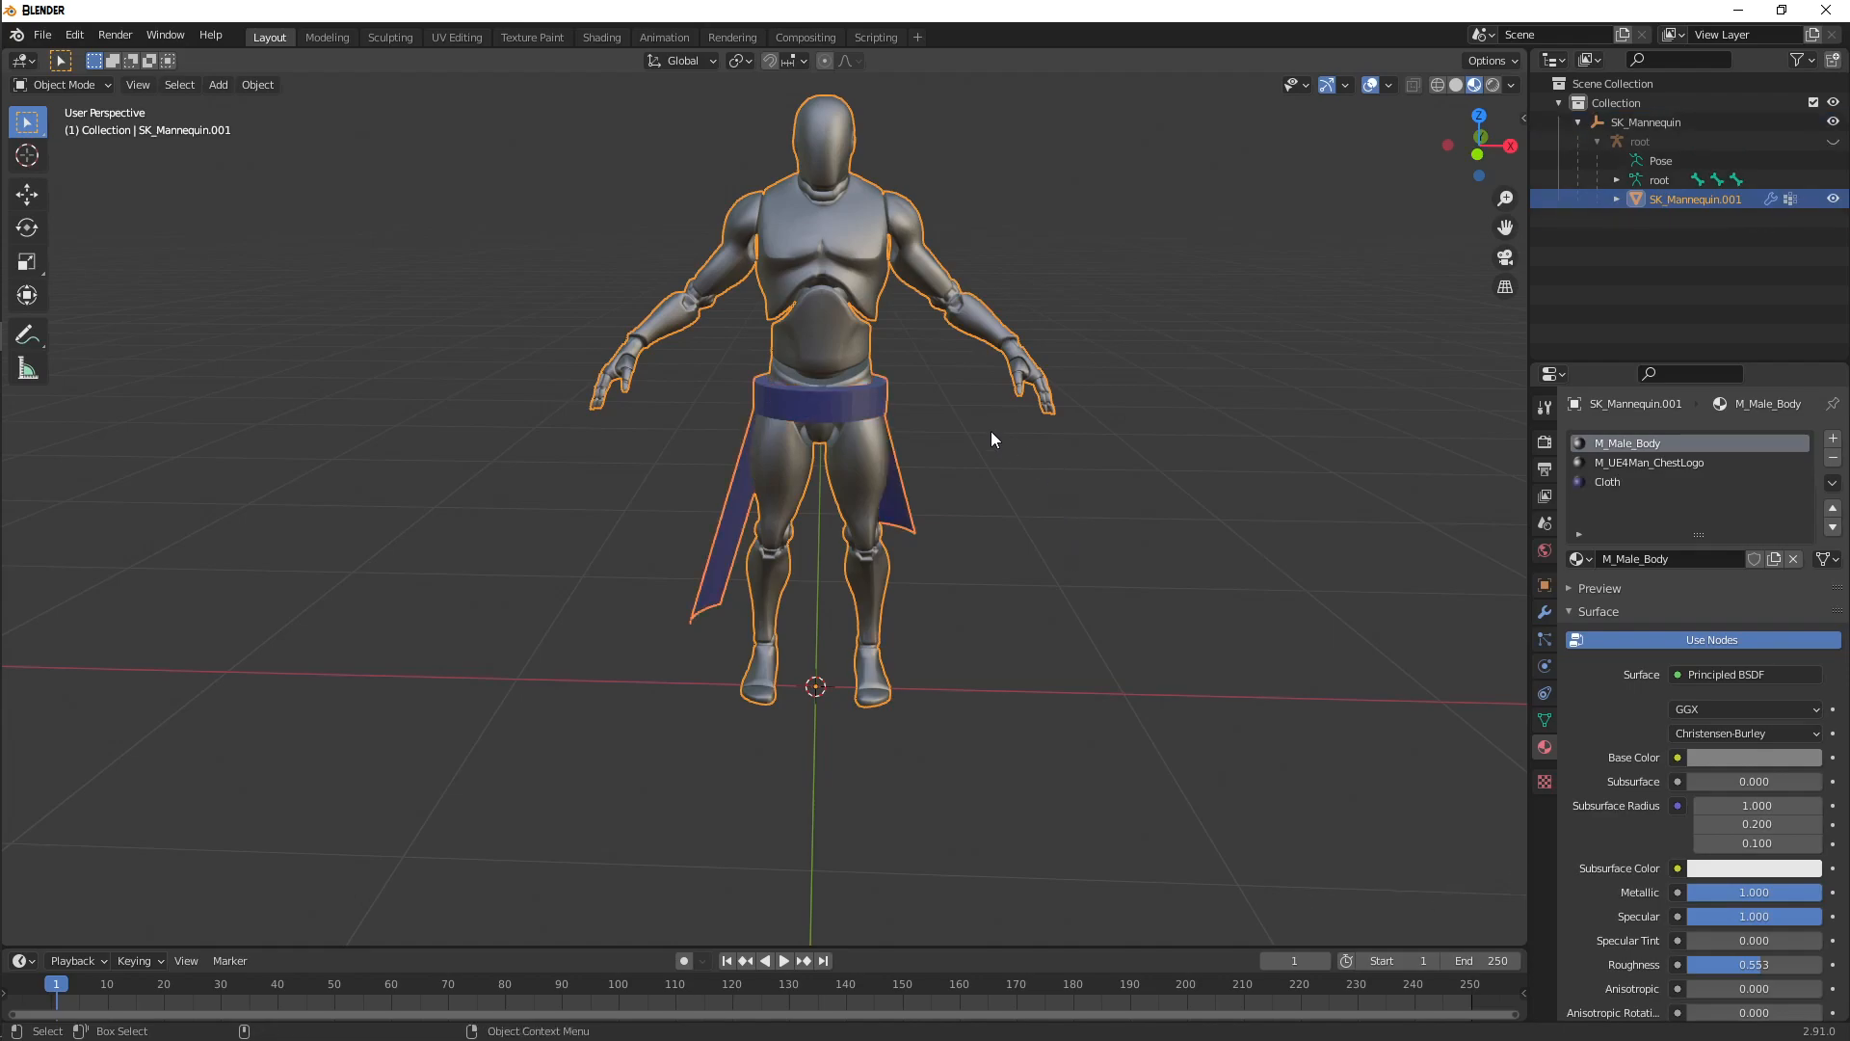
- Examine the joined mannequin and waist cloth in both Object Mode and Edit Mode
scroll(992, 432, down, 1)
scroll(993, 429, up, 2)
click(1020, 402)
middle_drag(1020, 401, 1070, 442)
scroll(1069, 442, down, 2)
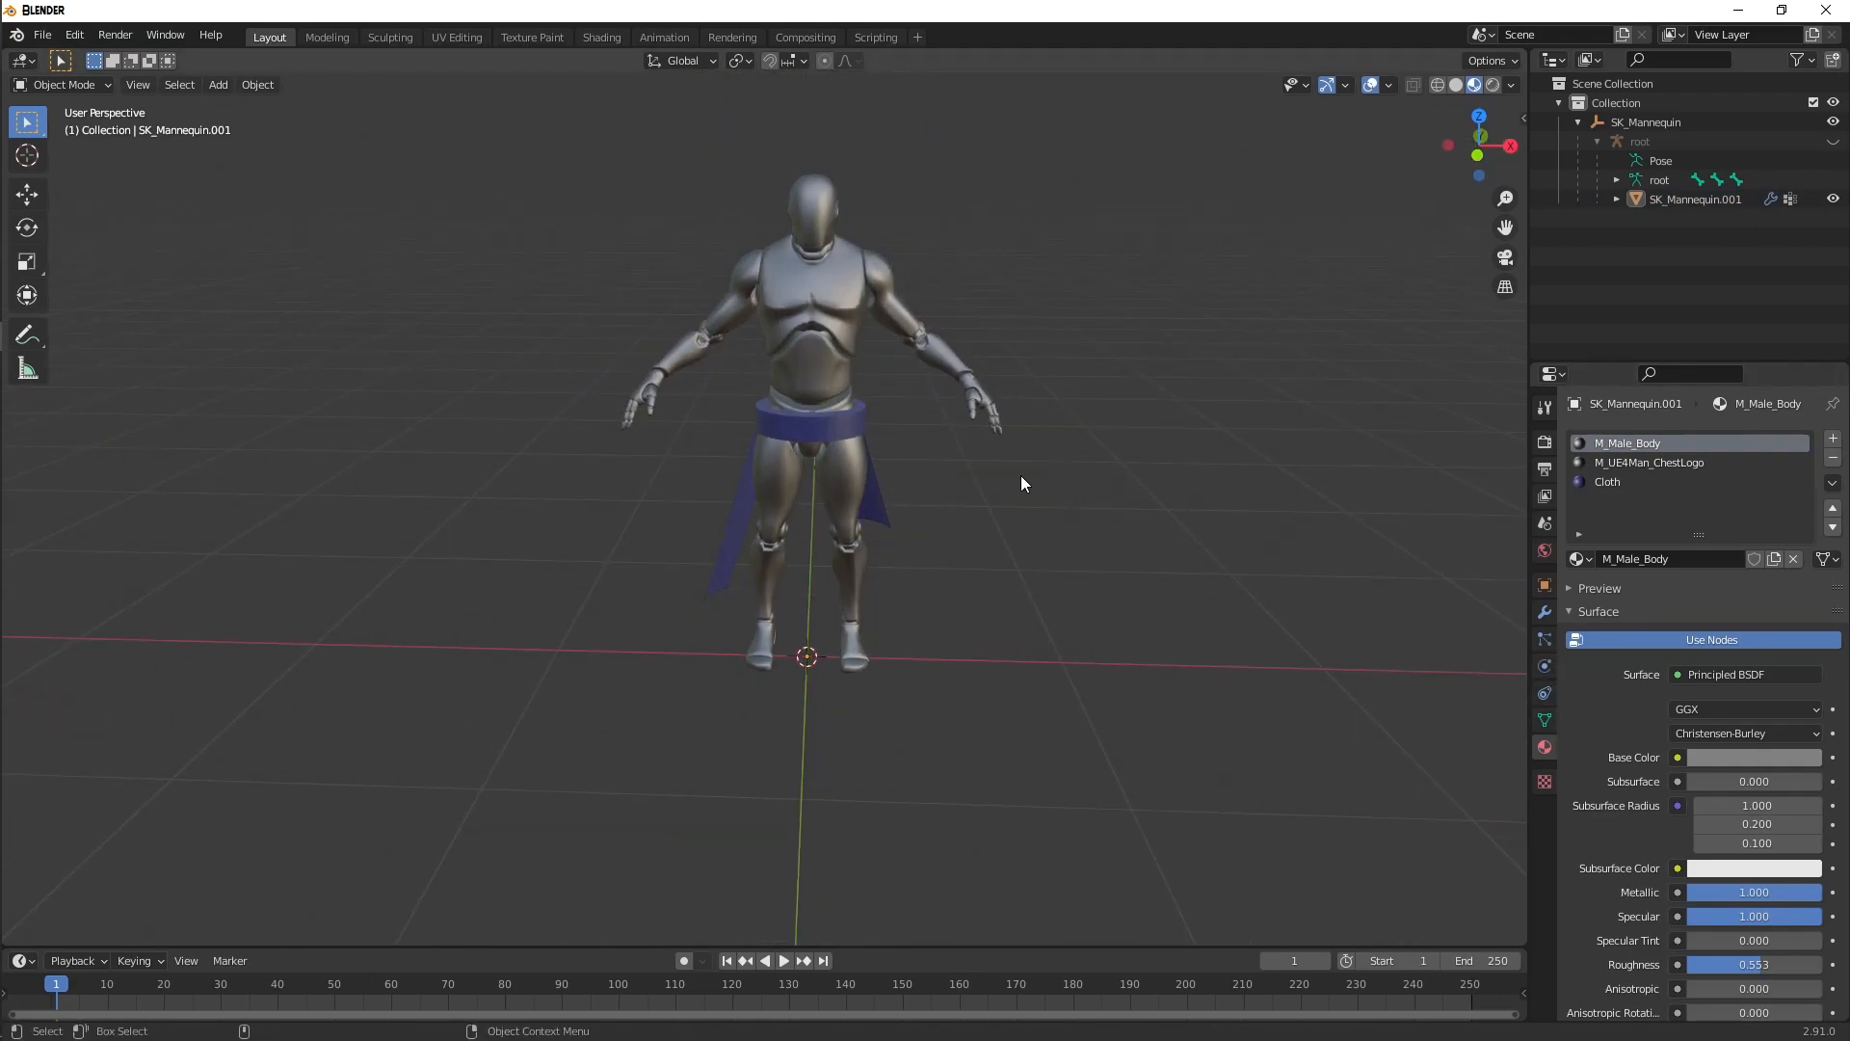
scroll(1021, 476, up, 2)
scroll(1020, 476, down, 2)
key(Tab)
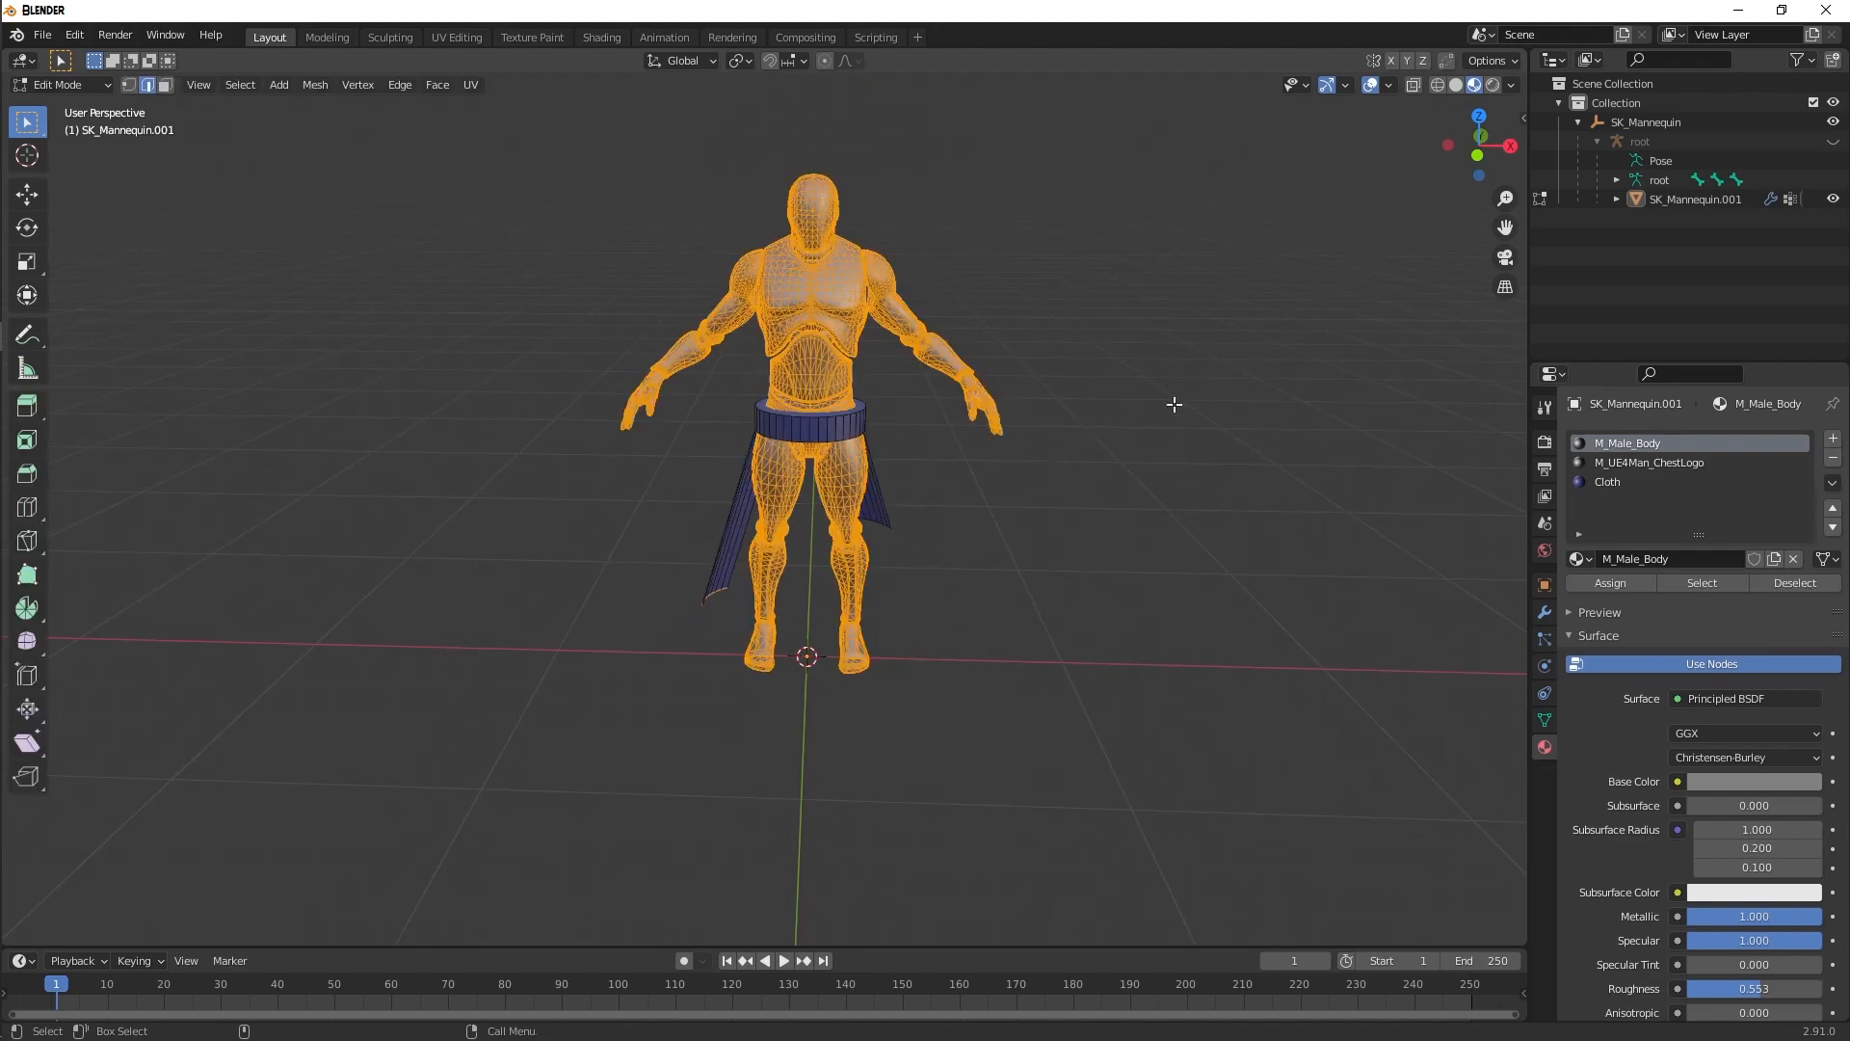
key(Tab)
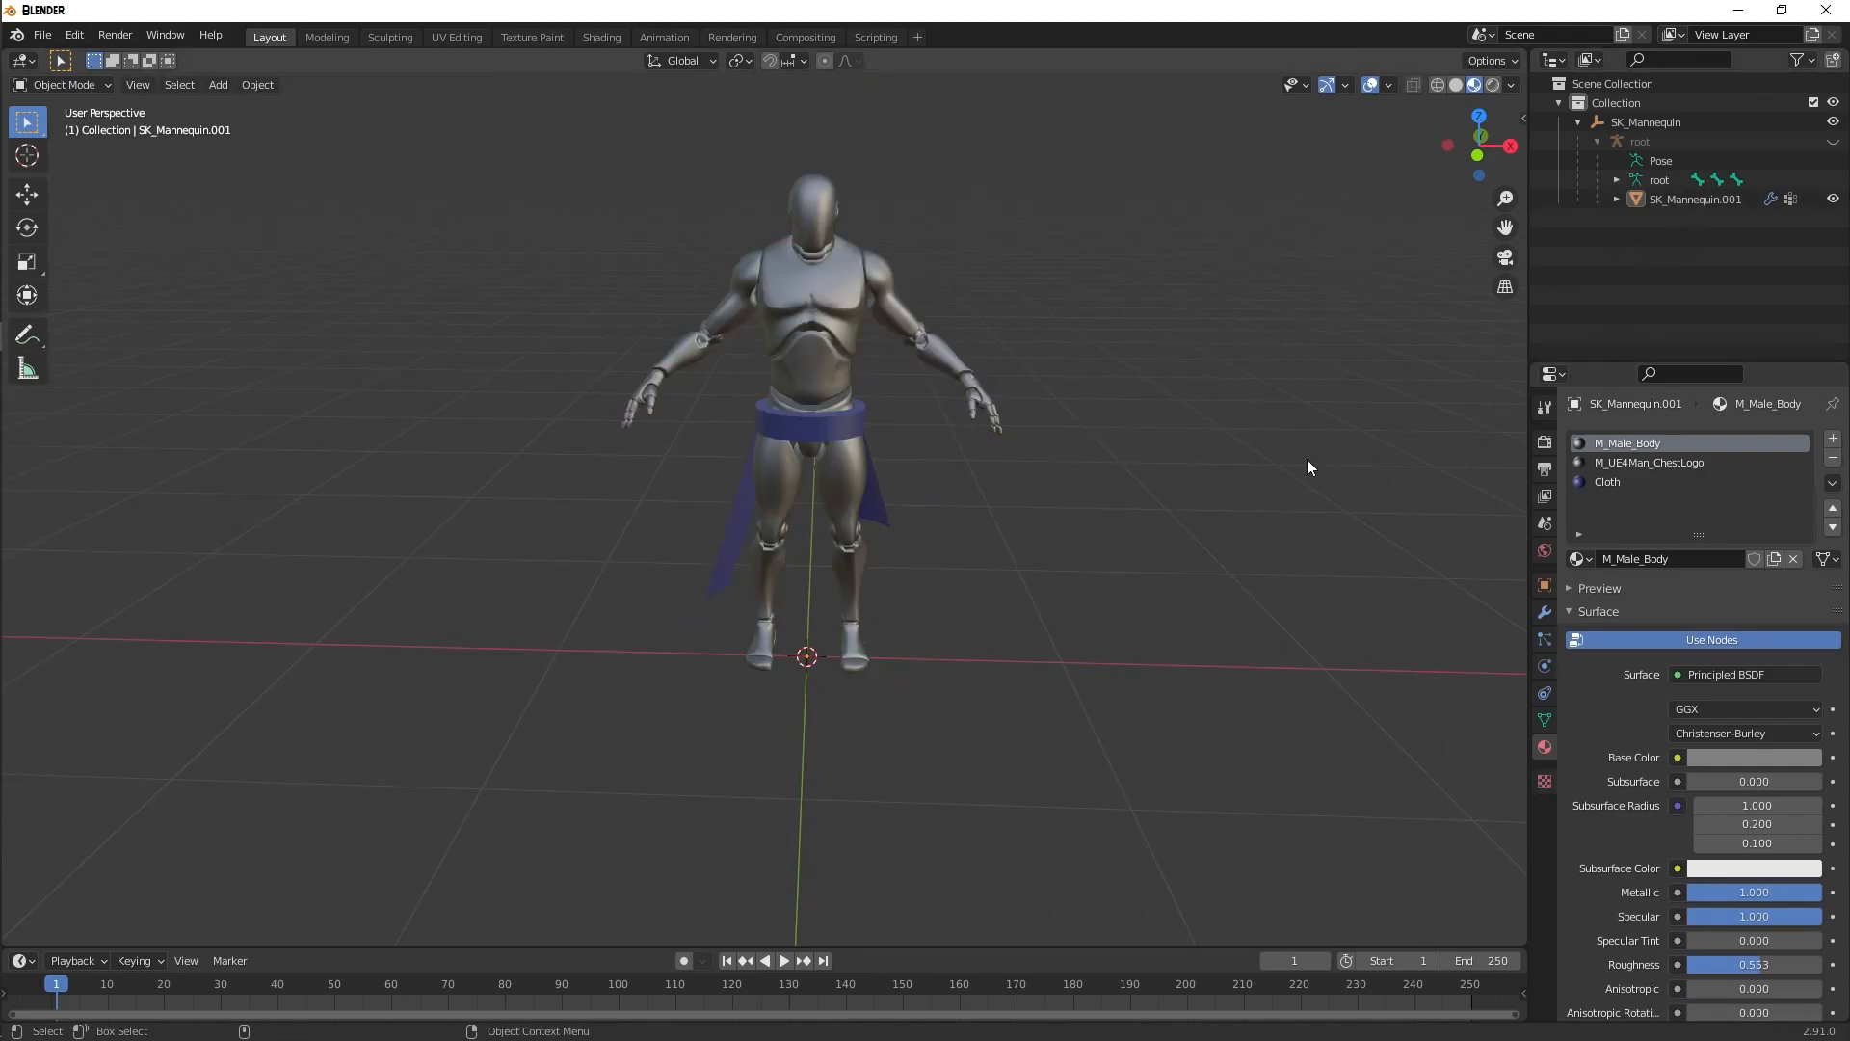
- Open the joined SK_Mannequin.001 mesh in Edit Mode with nothing selected and view it from the front
click(1681, 202)
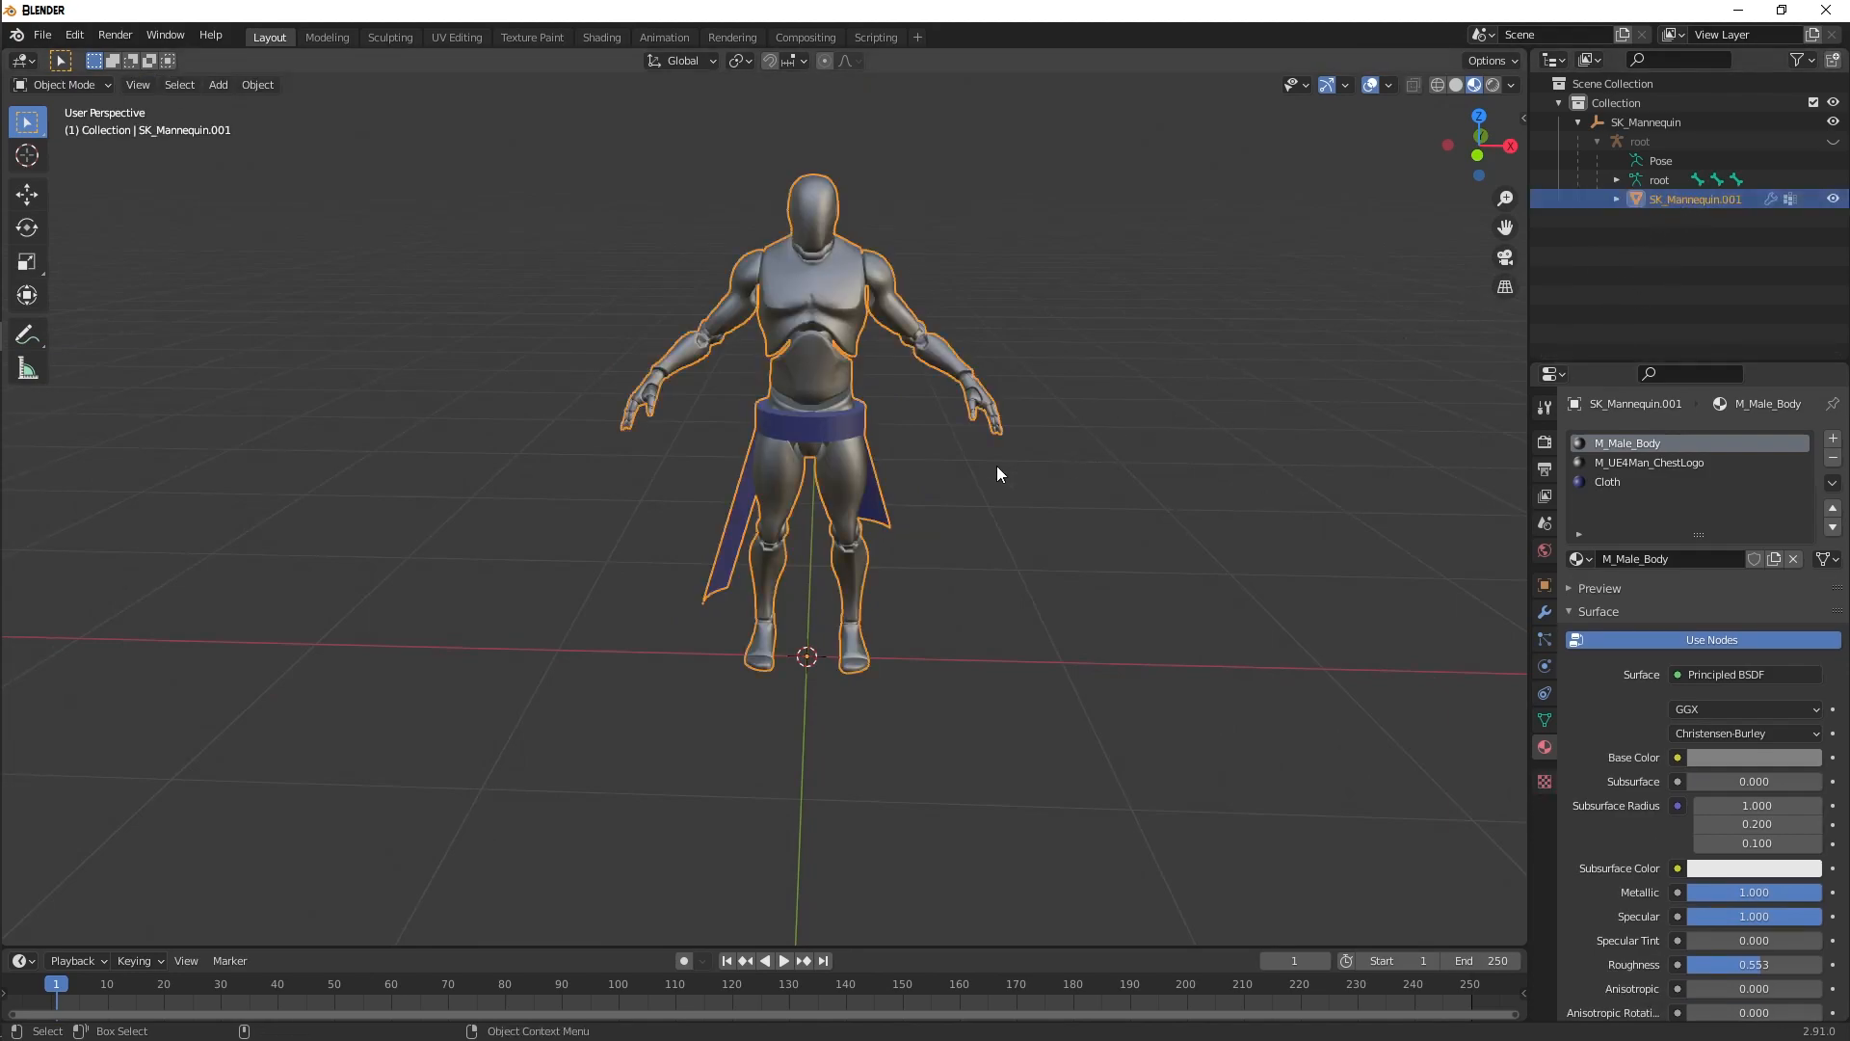
key(Tab)
scroll(990, 453, up, 3)
middle_drag(1182, 478, 1143, 442)
click(1186, 454)
key(grave)
click(1085, 374)
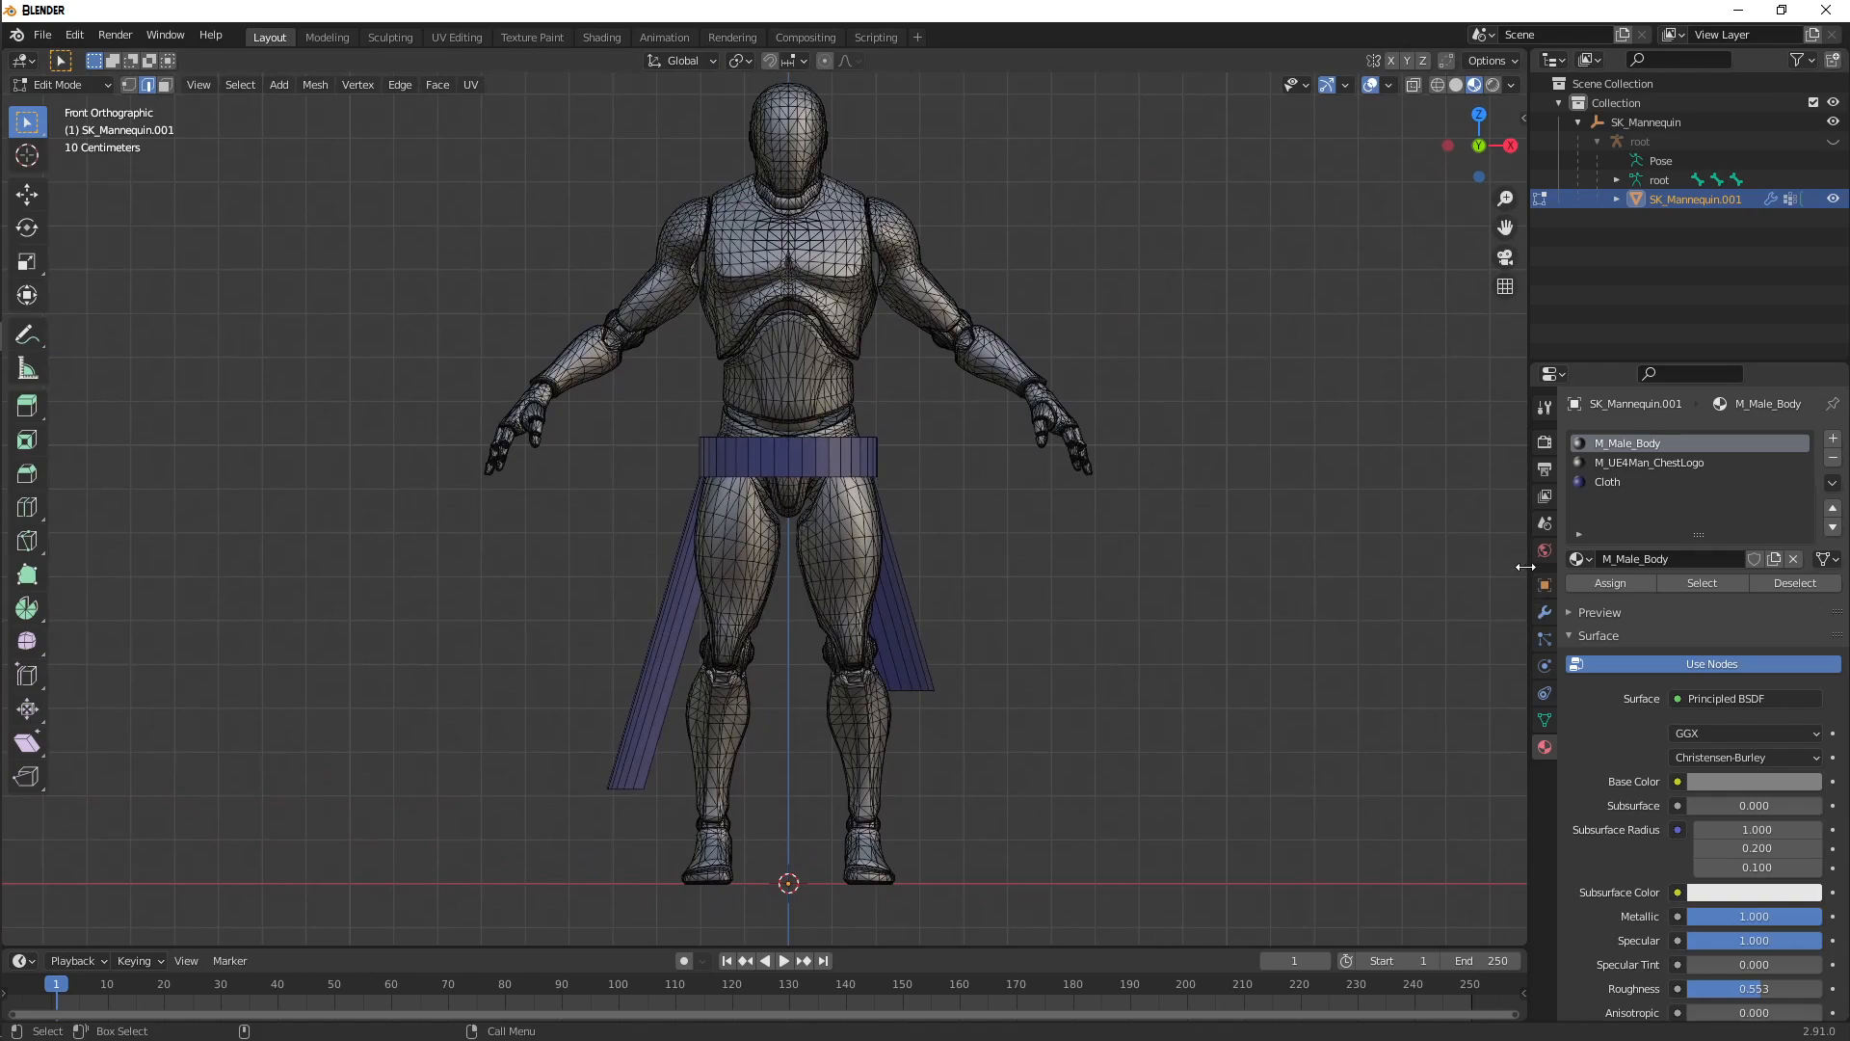
- Select the vertices of the pelvis vertex group and inspect the area they cover
click(1543, 722)
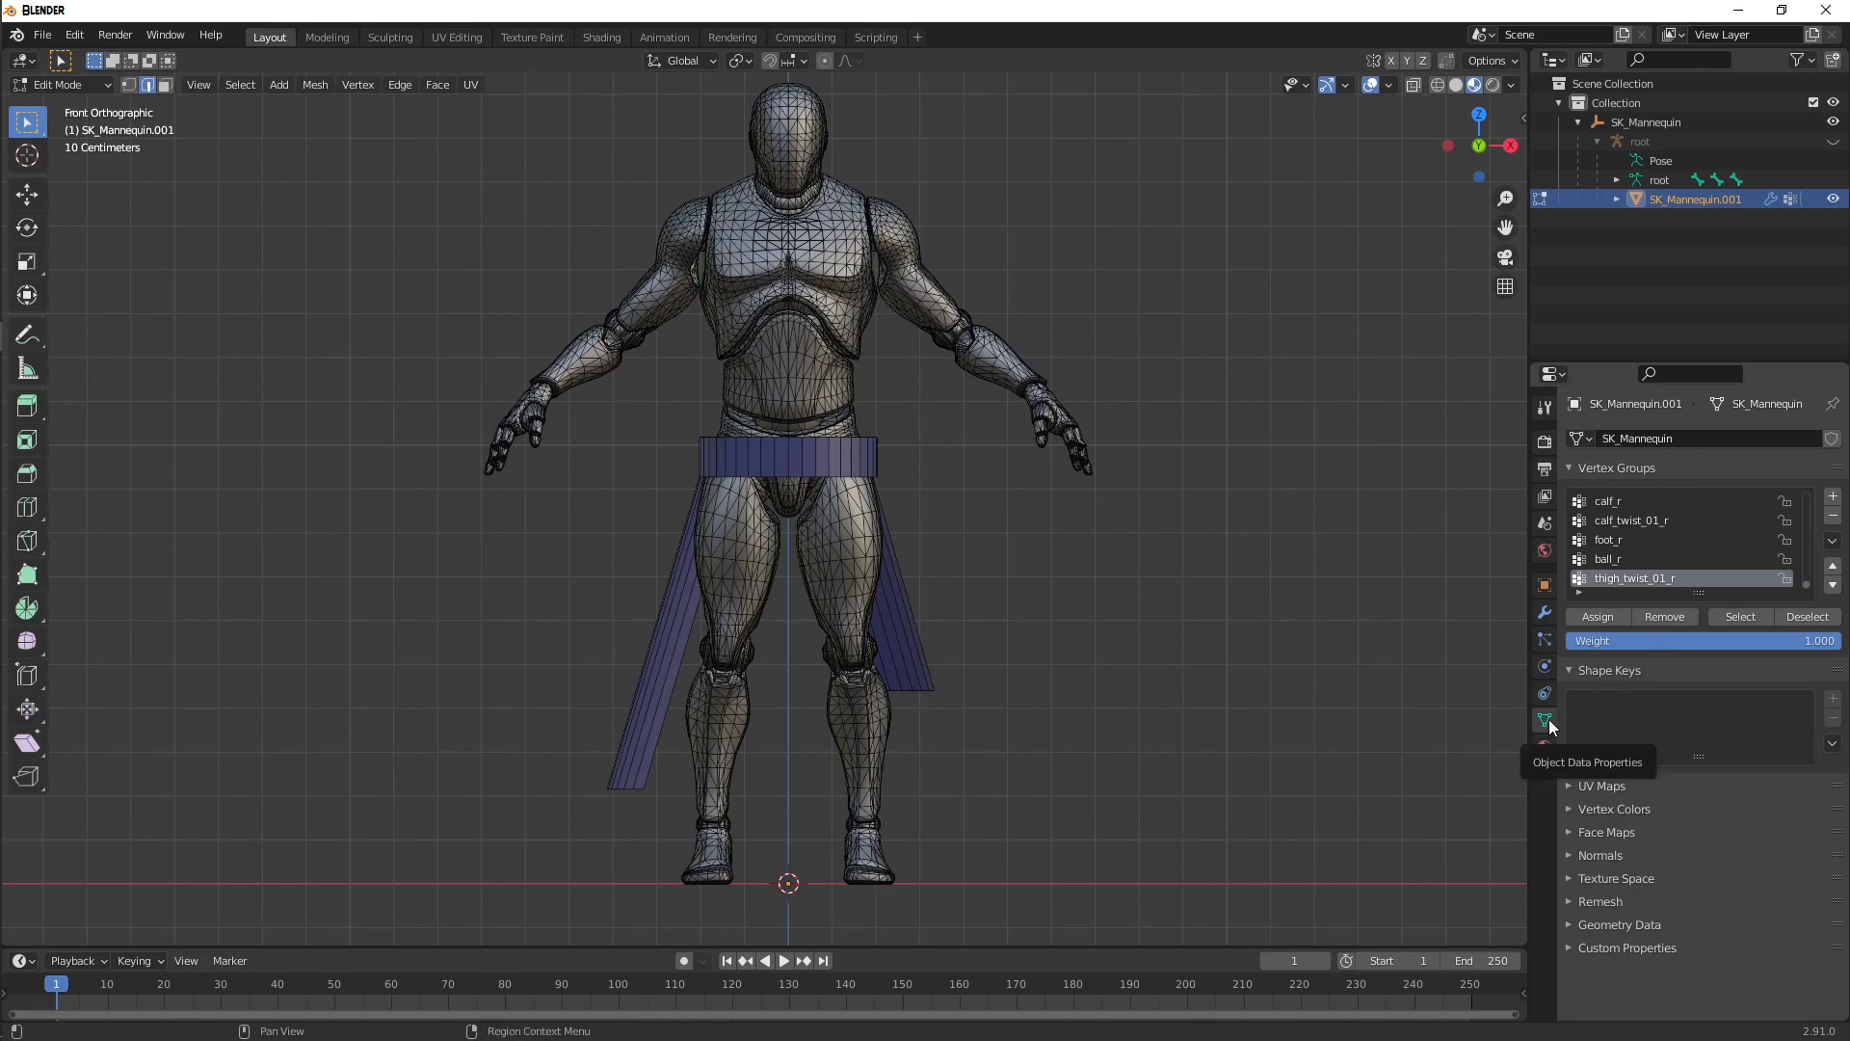
scroll(1636, 503, up, 7)
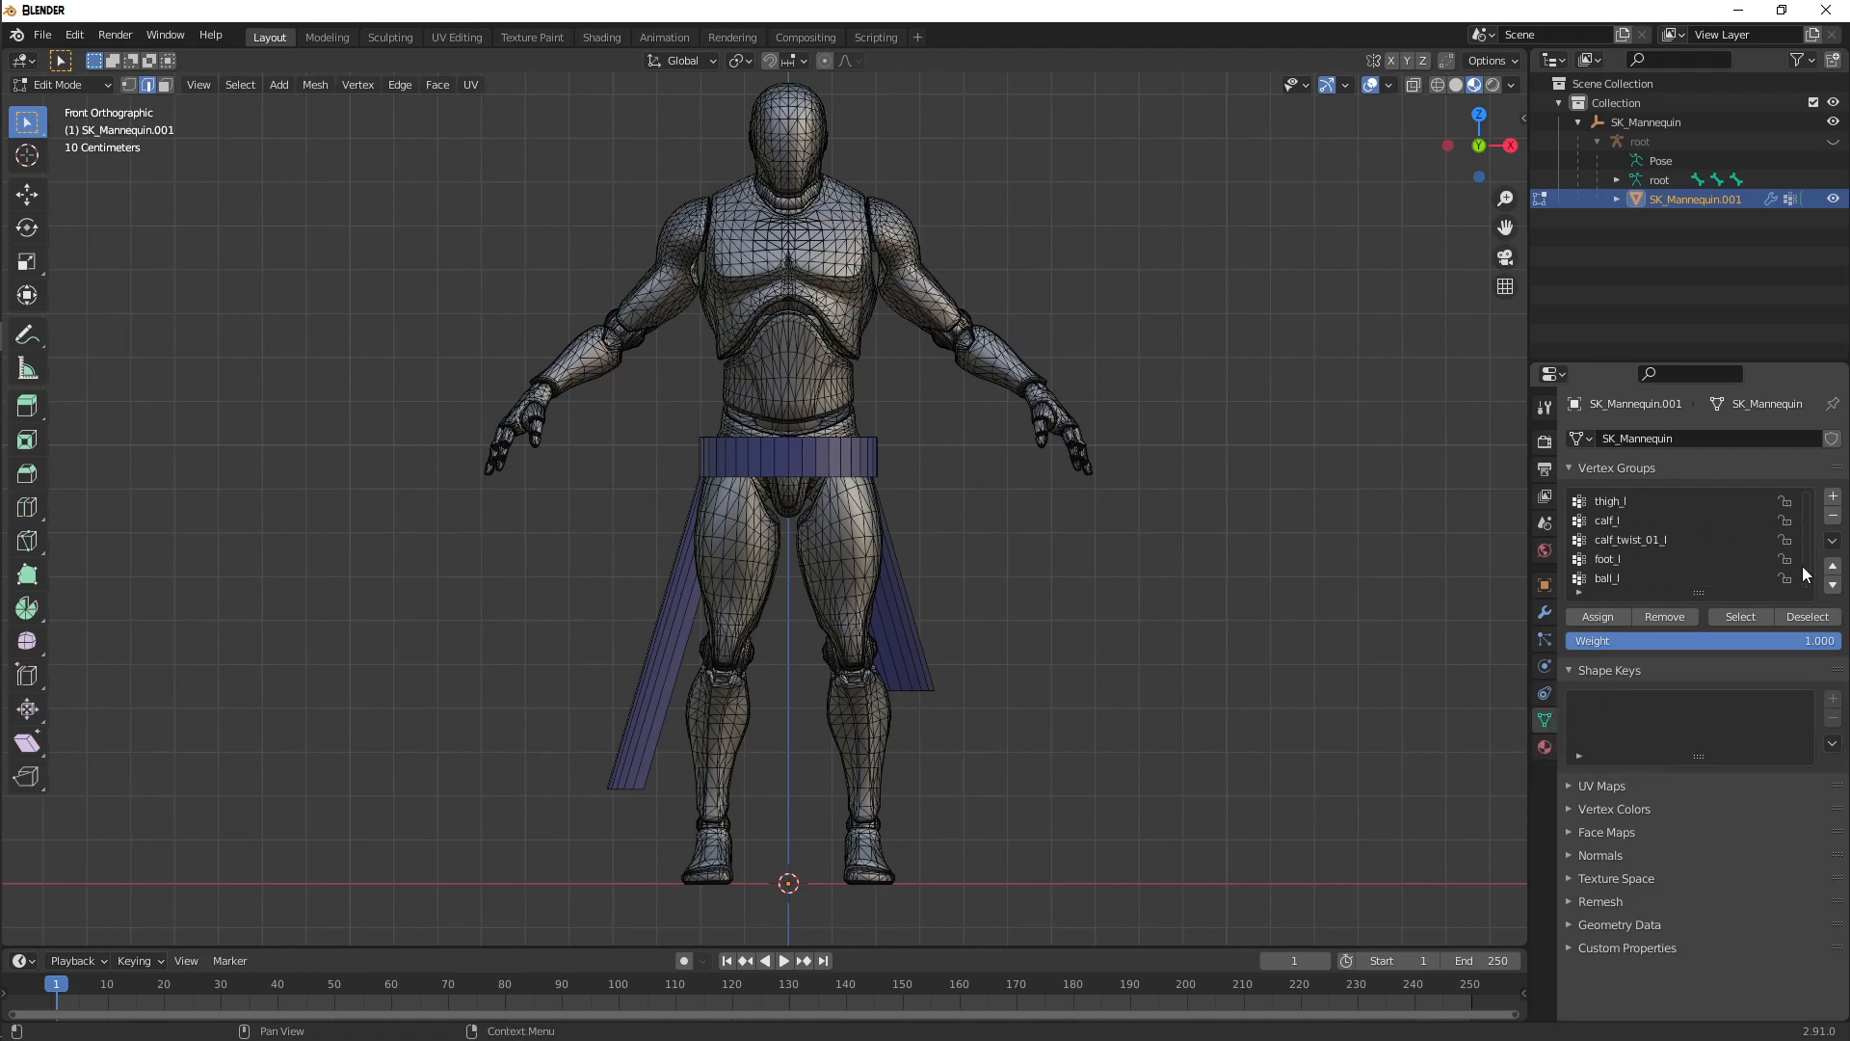
scroll(1808, 521, up, 10)
click(1632, 500)
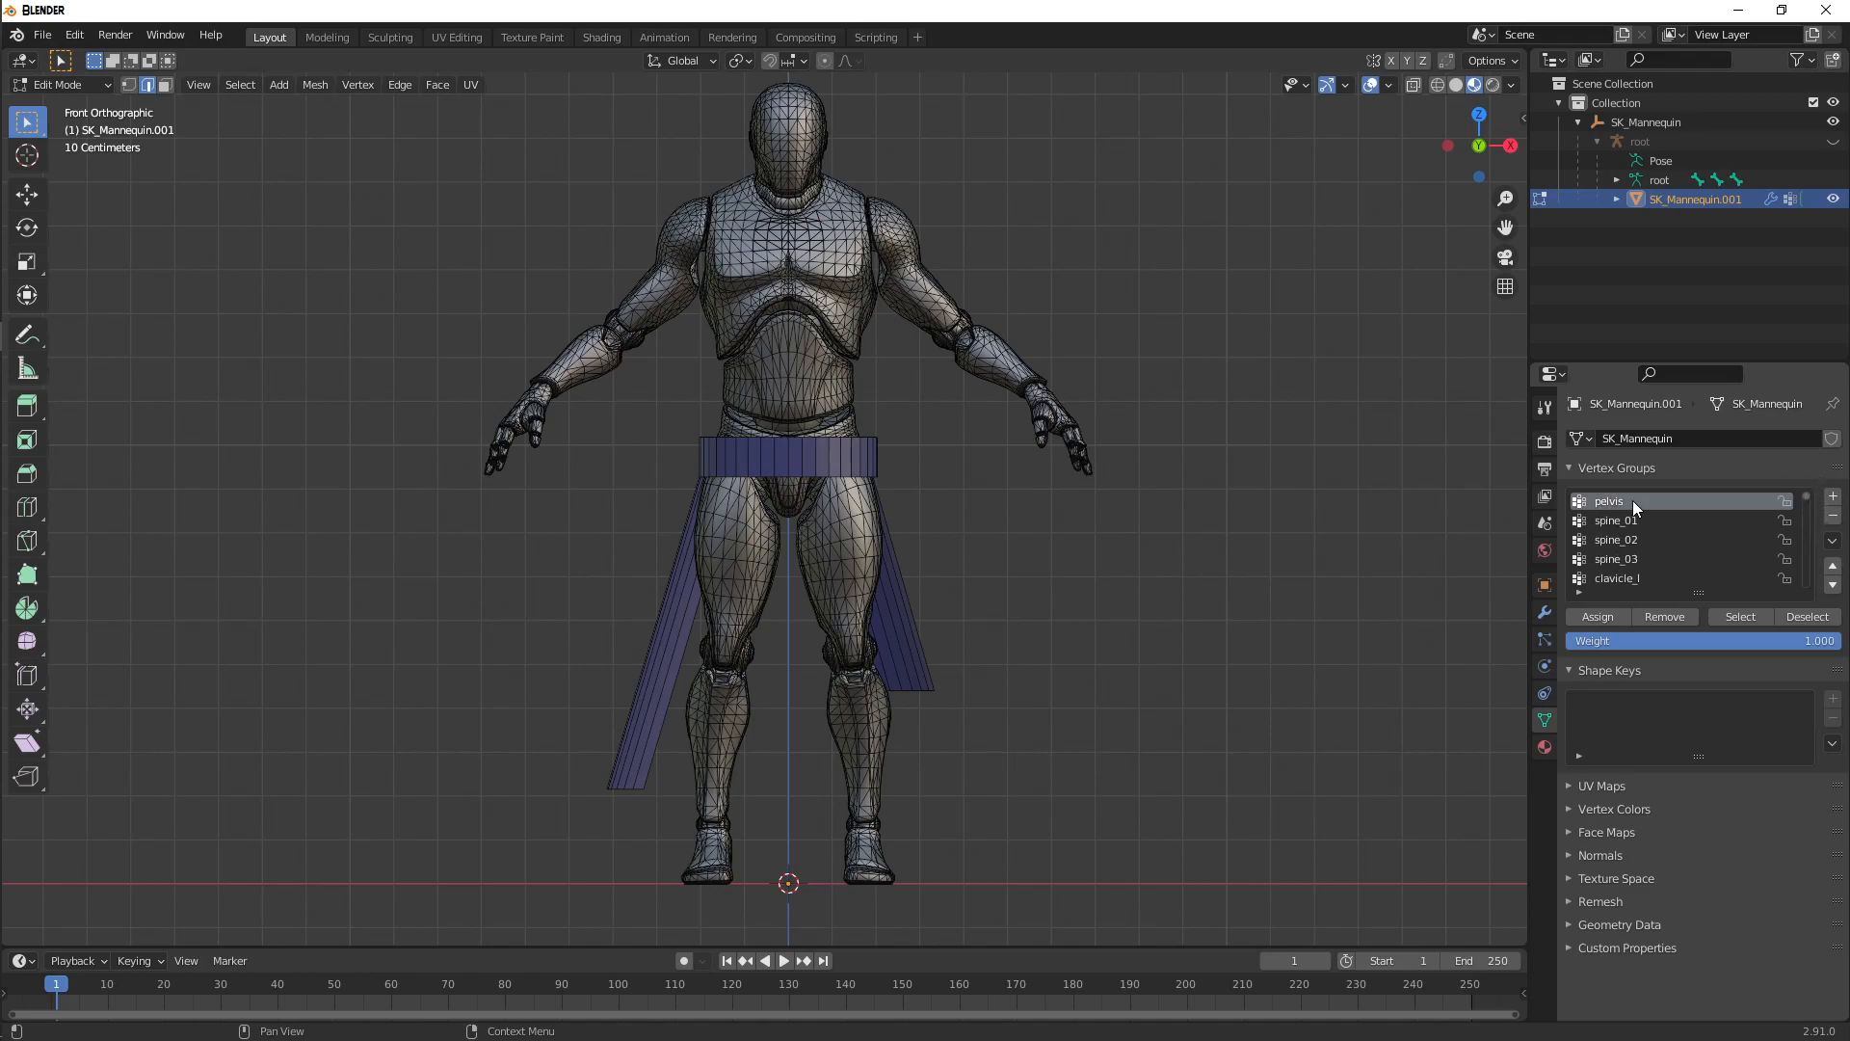
click(1725, 618)
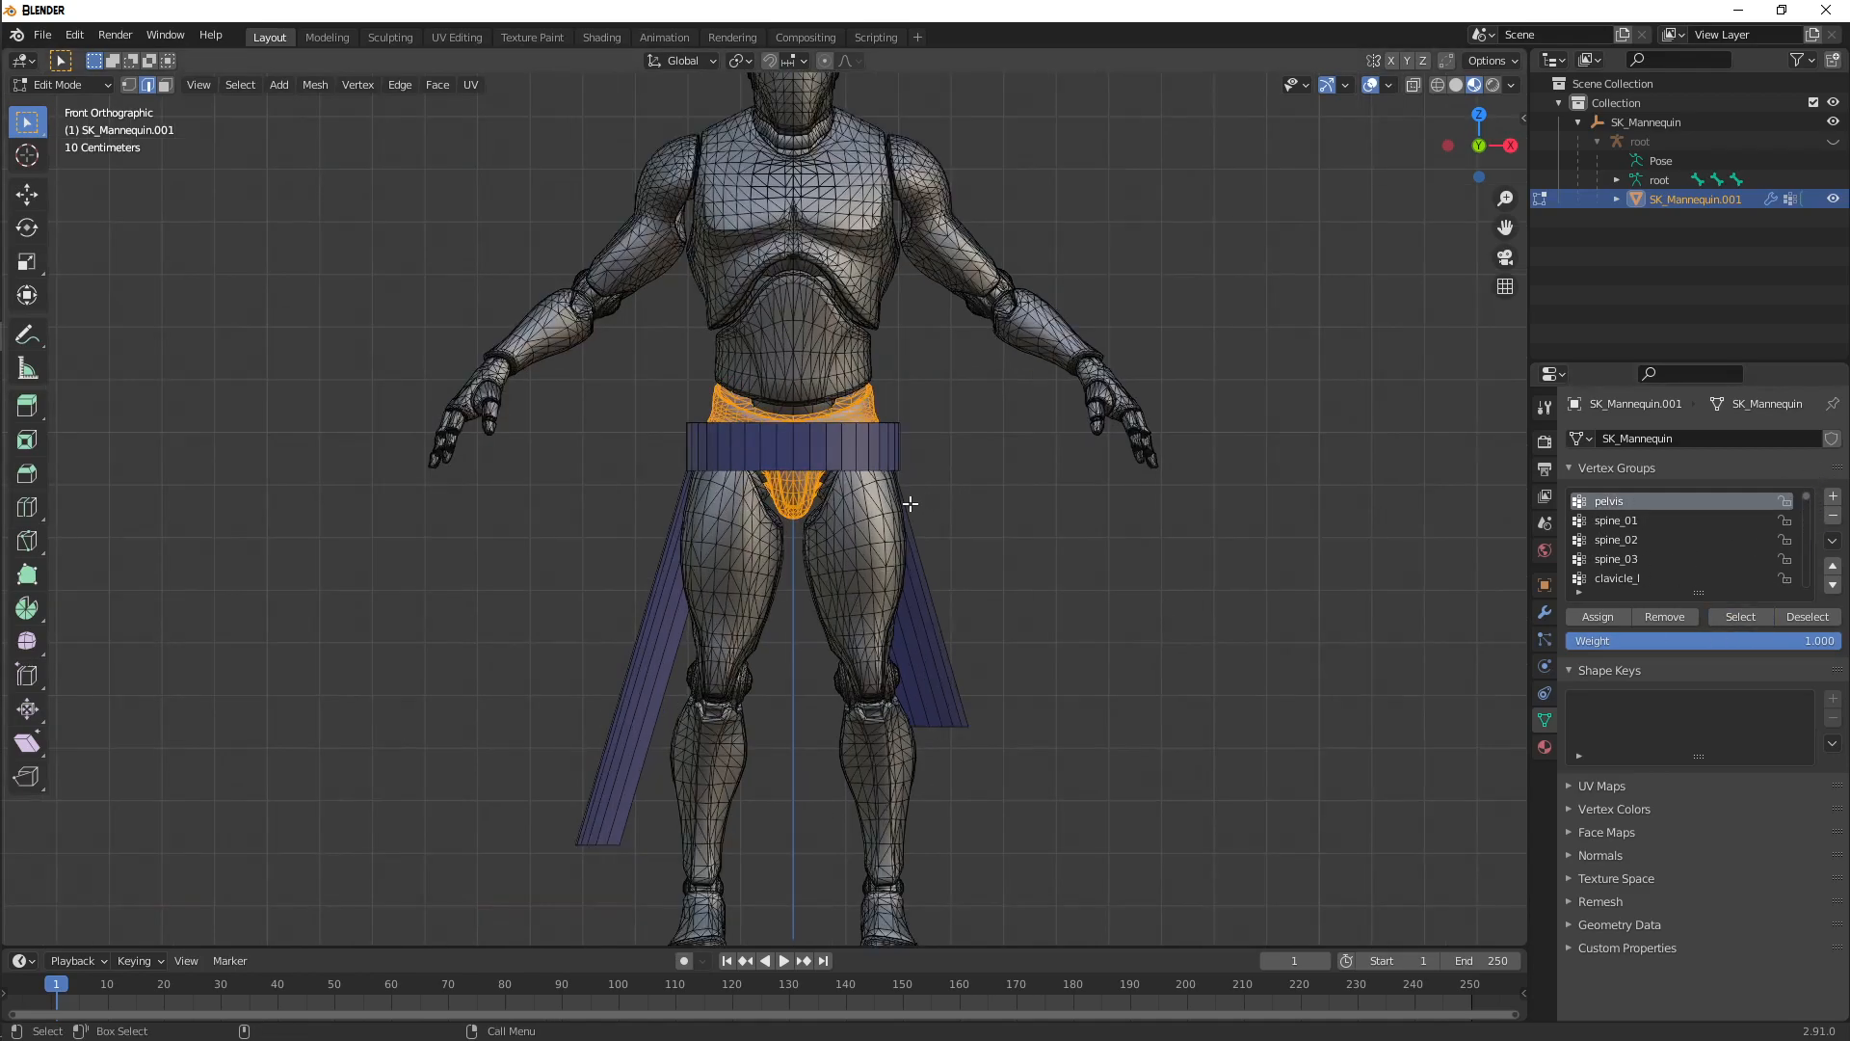
middle_drag(769, 433, 10, 443)
key(grave)
click(339, 438)
- Clear the selection, inspect which vertices belong to the spine_01 vertex group, and deselect them
click(1605, 522)
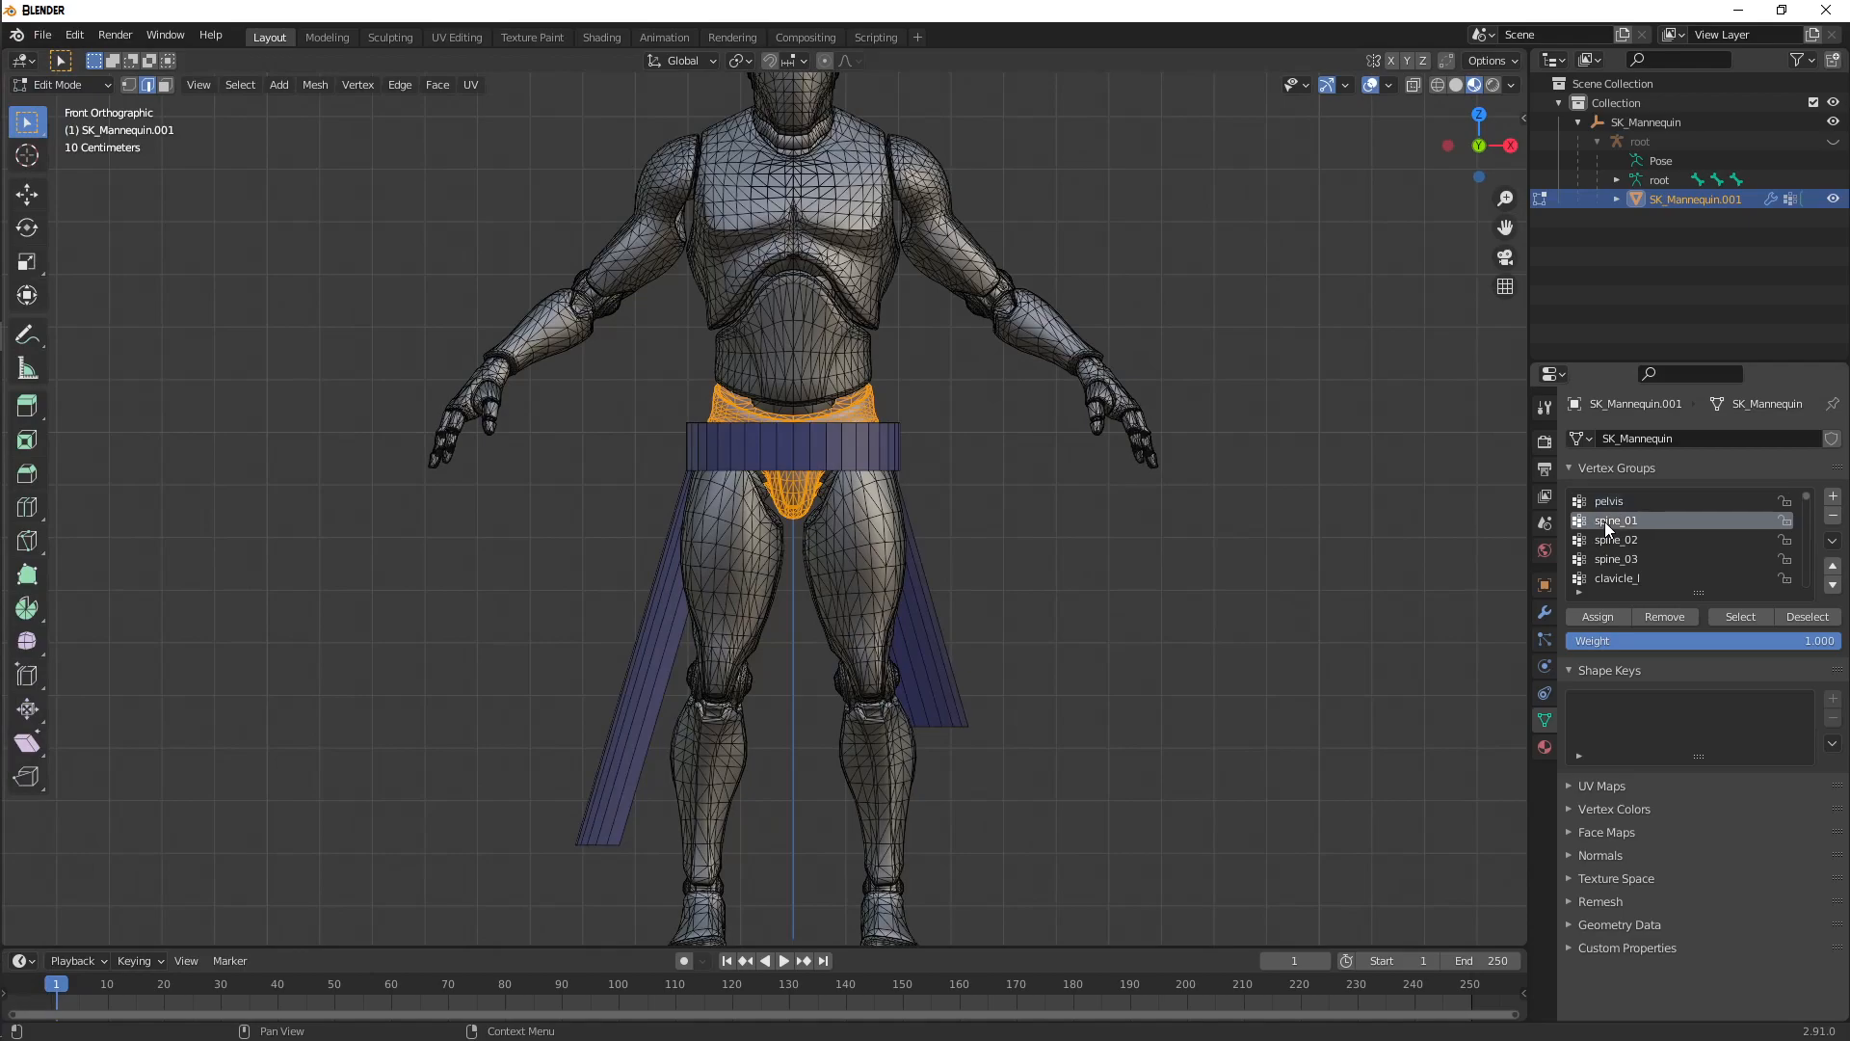
click(1789, 623)
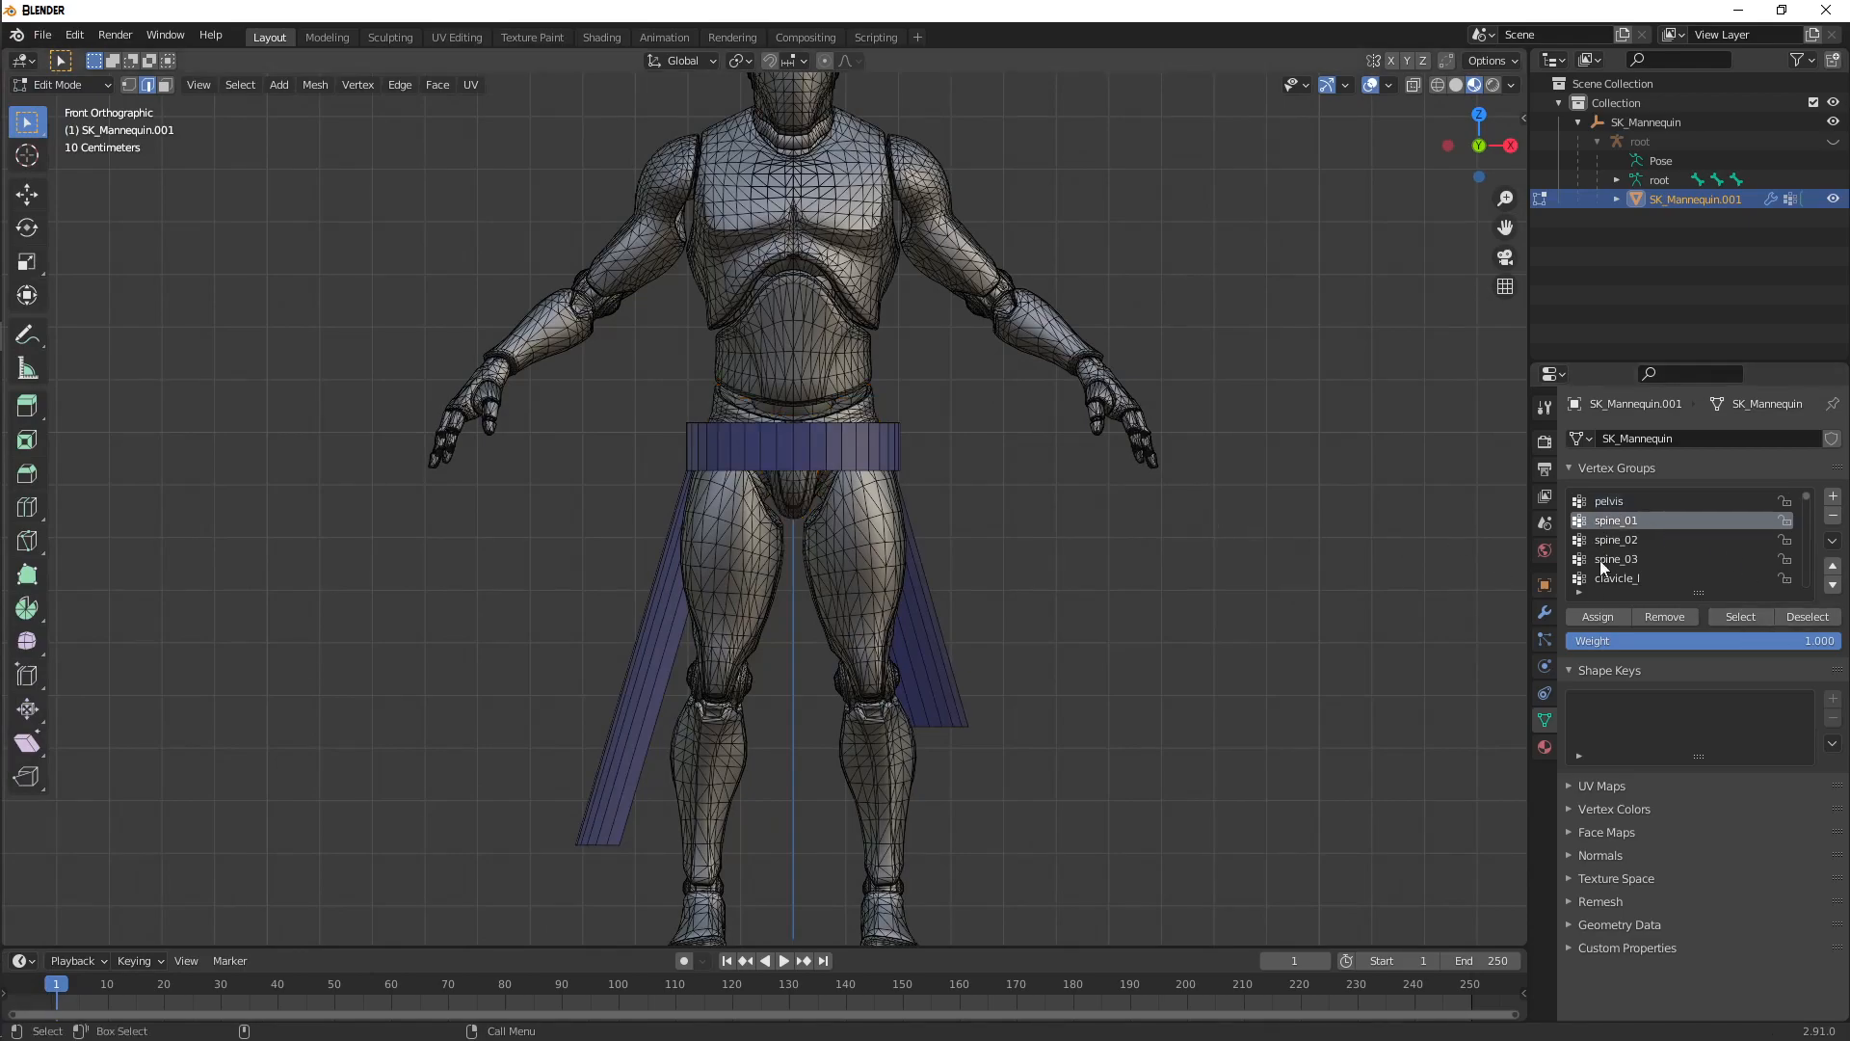
click(1733, 615)
middle_drag(776, 370, 206, 405)
key(grave)
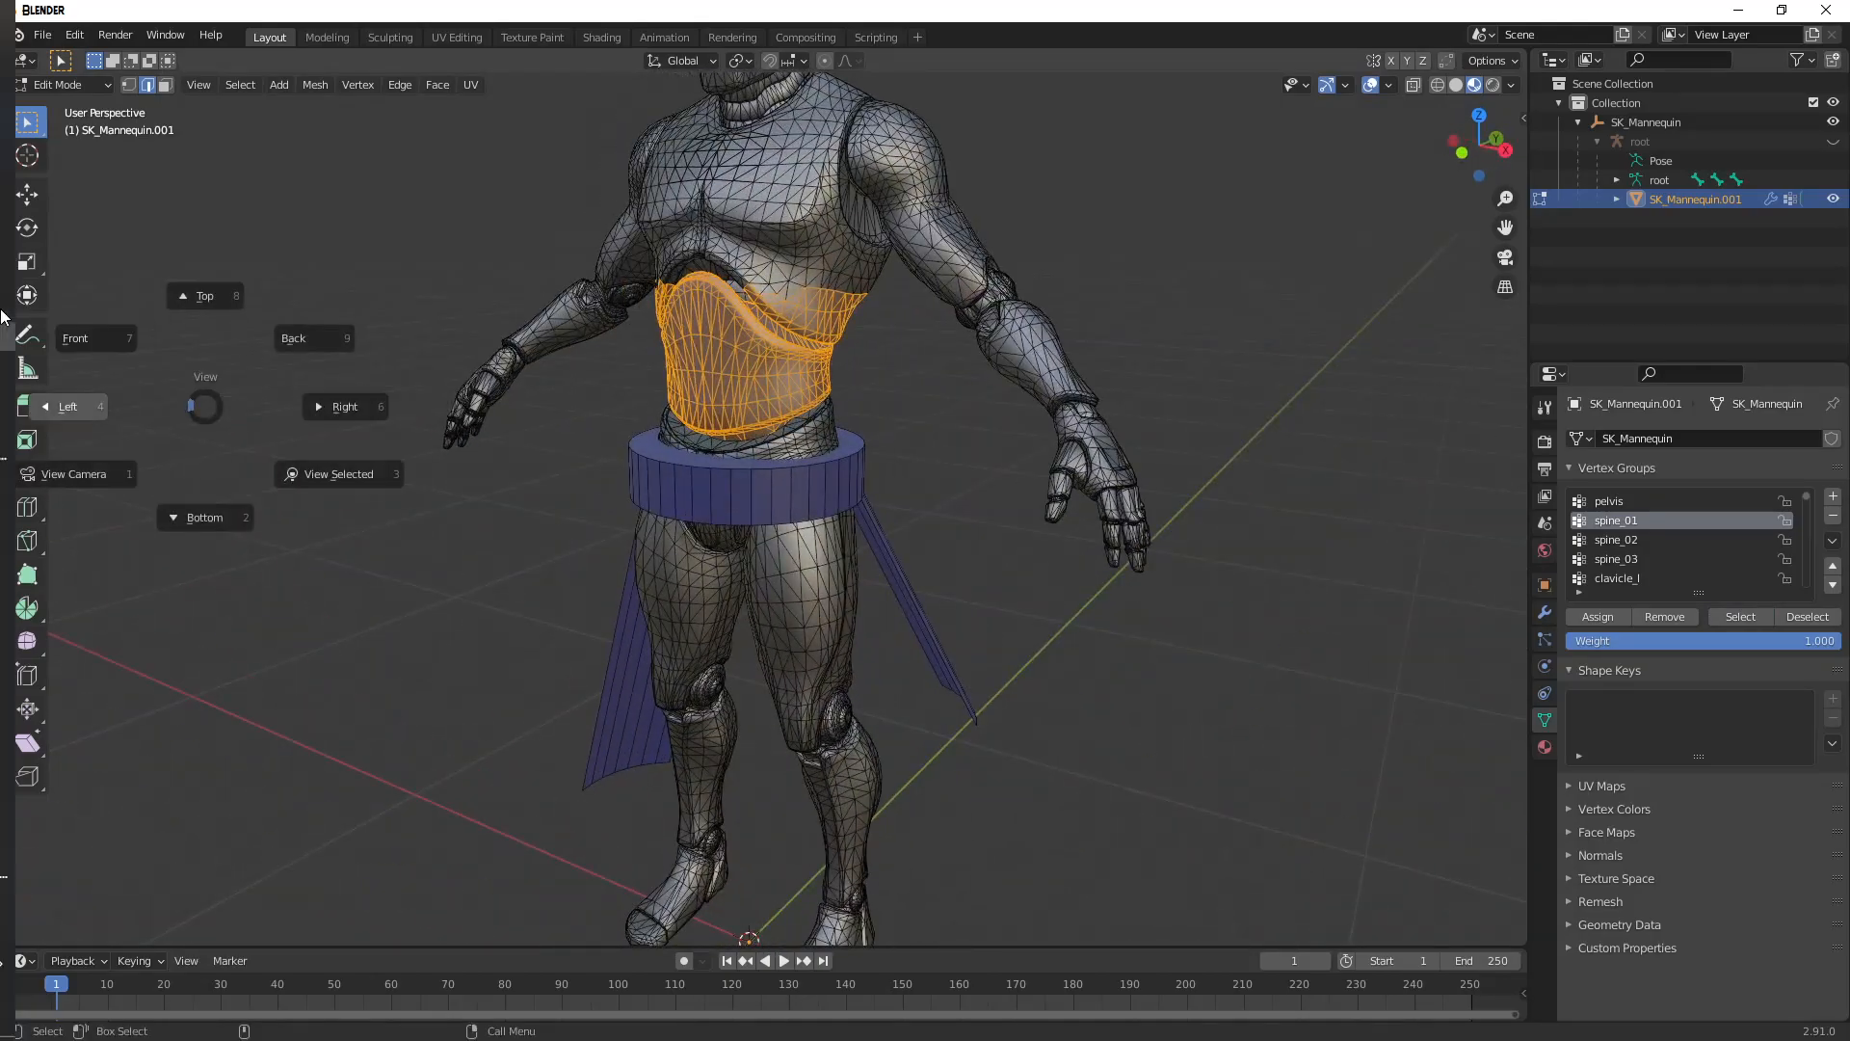
click(61, 407)
key(grave)
click(475, 297)
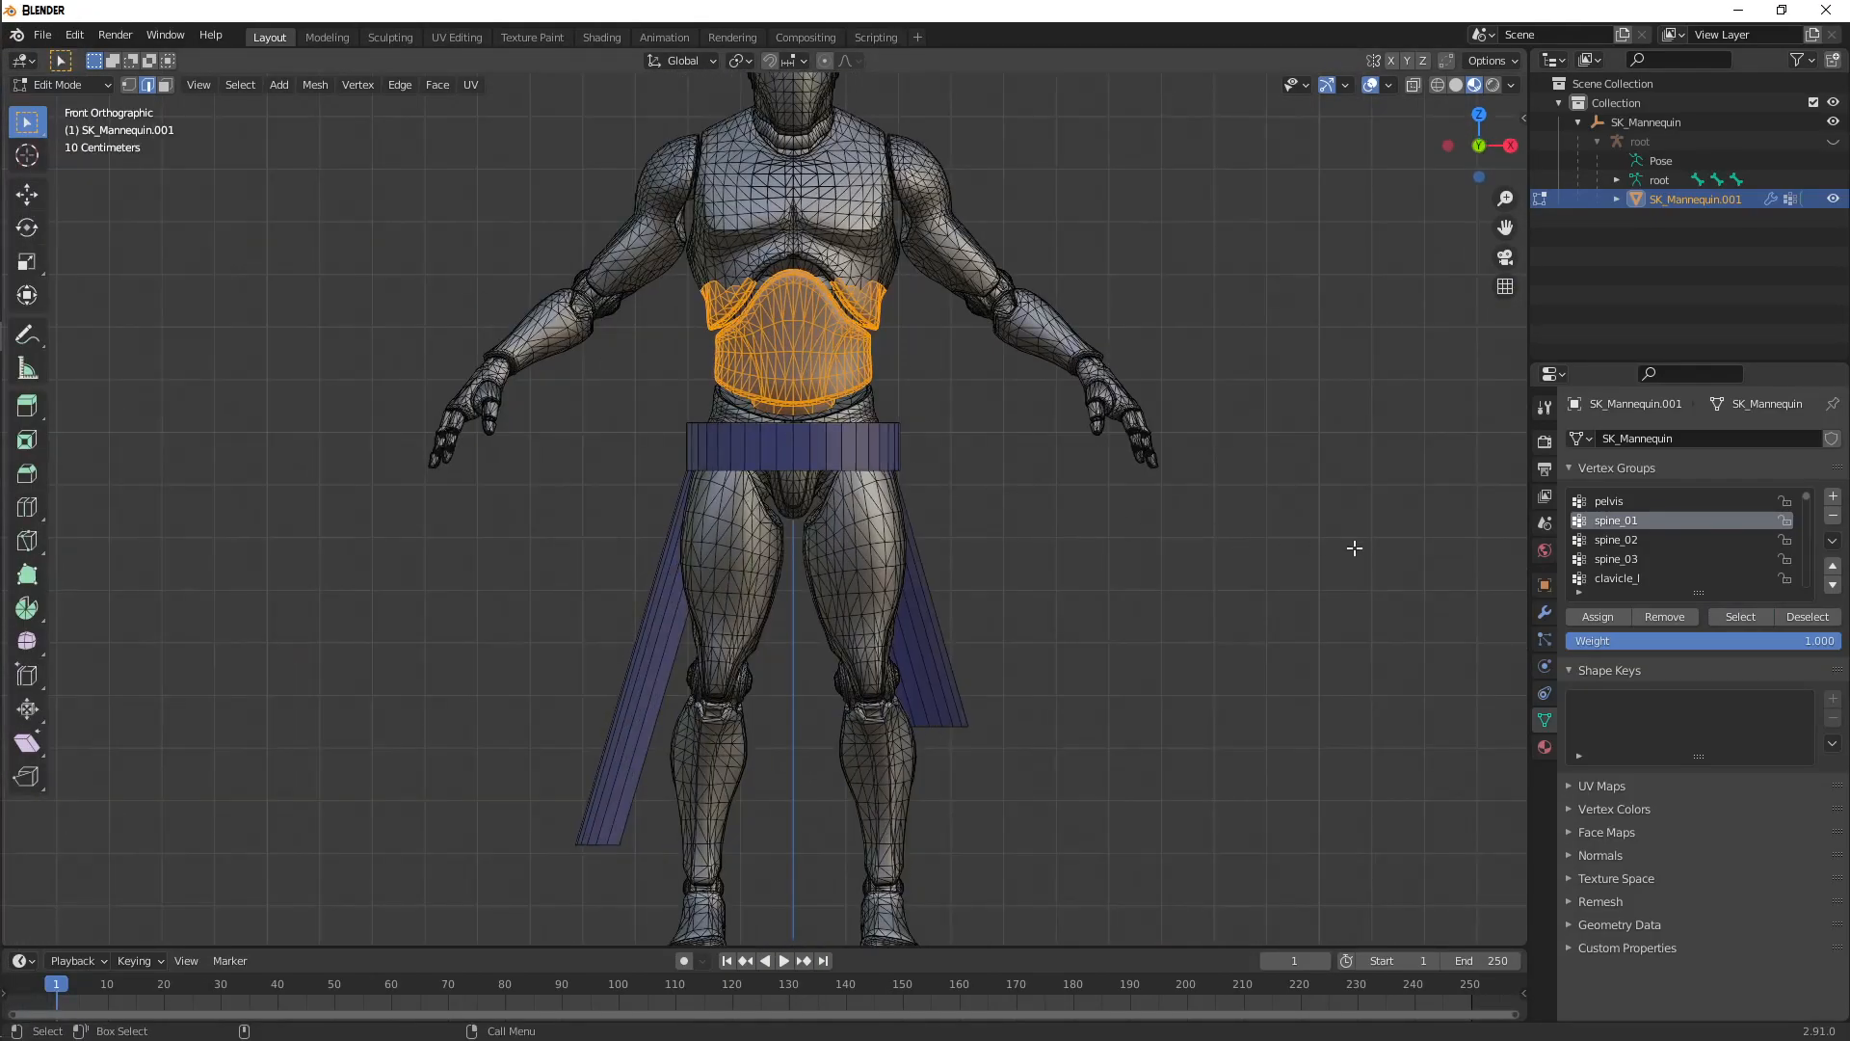
click(1808, 617)
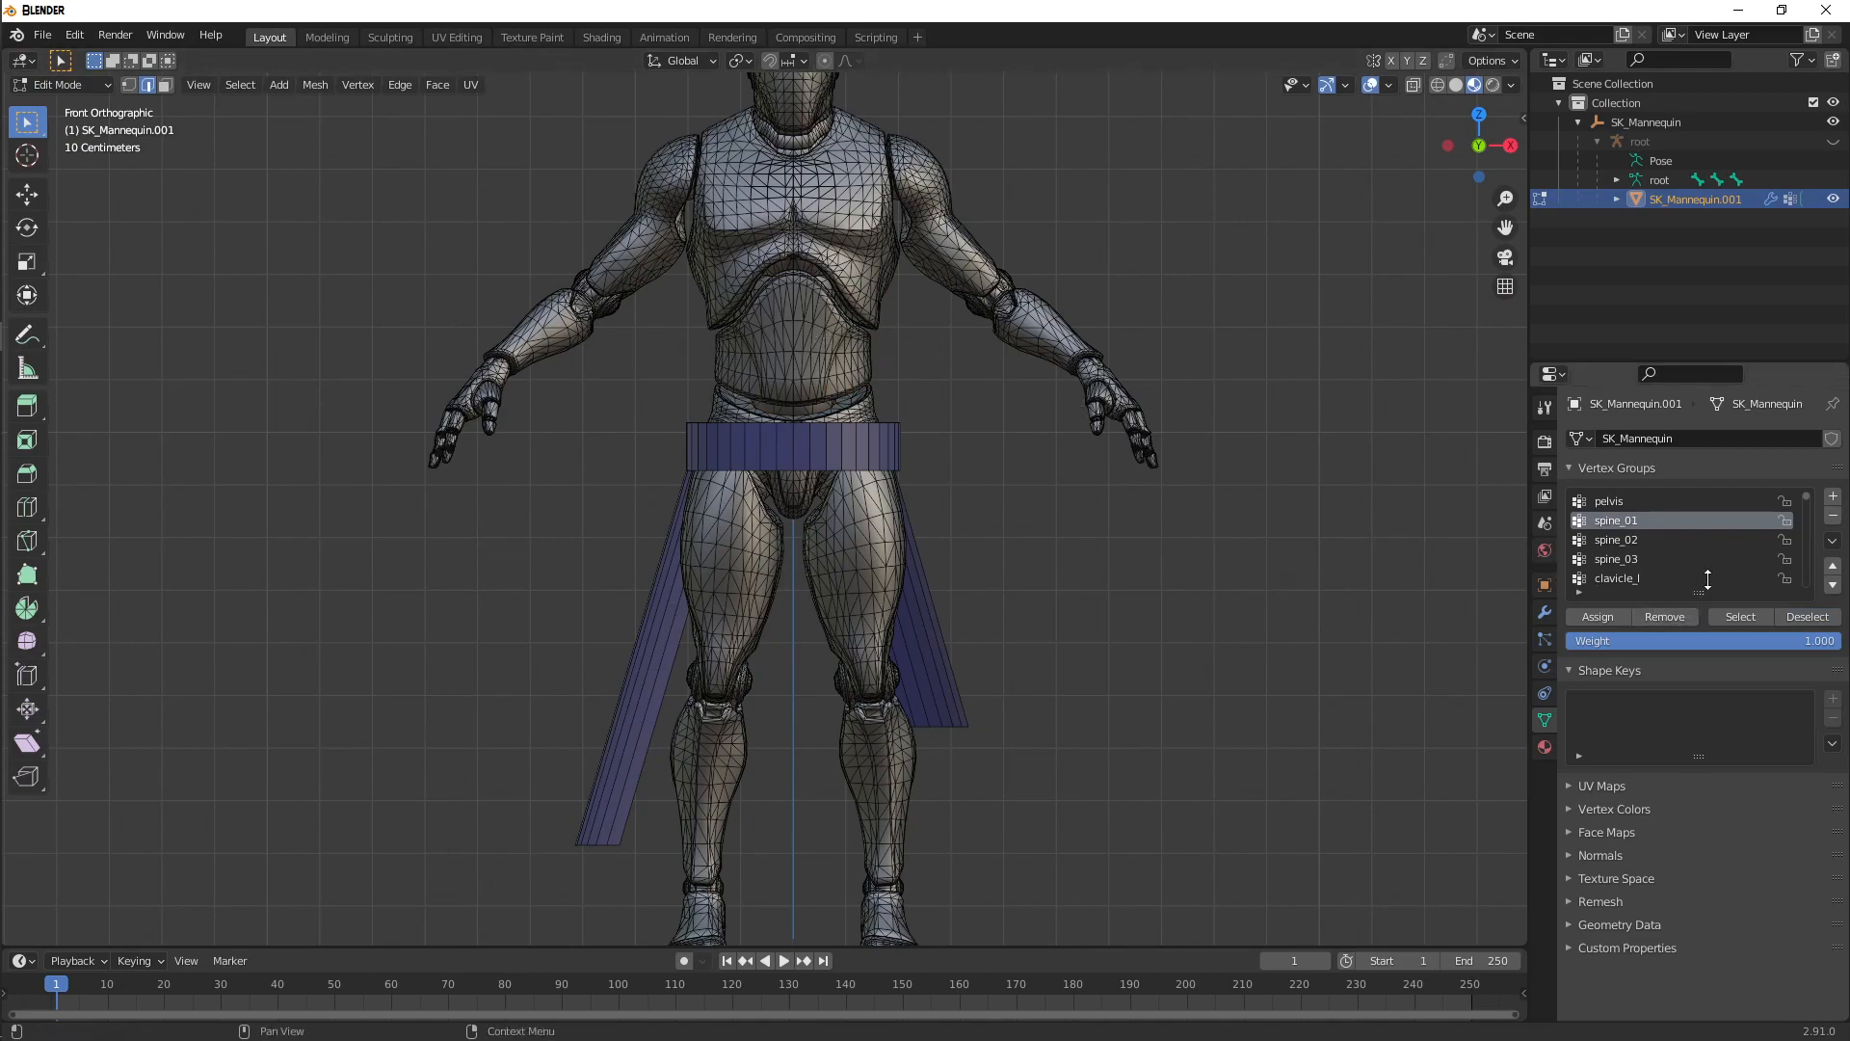
- Select the pelvis group's vertices plus the whole linked waist cloth and assign them to the pelvis vertex group with weight 1.000
click(1622, 503)
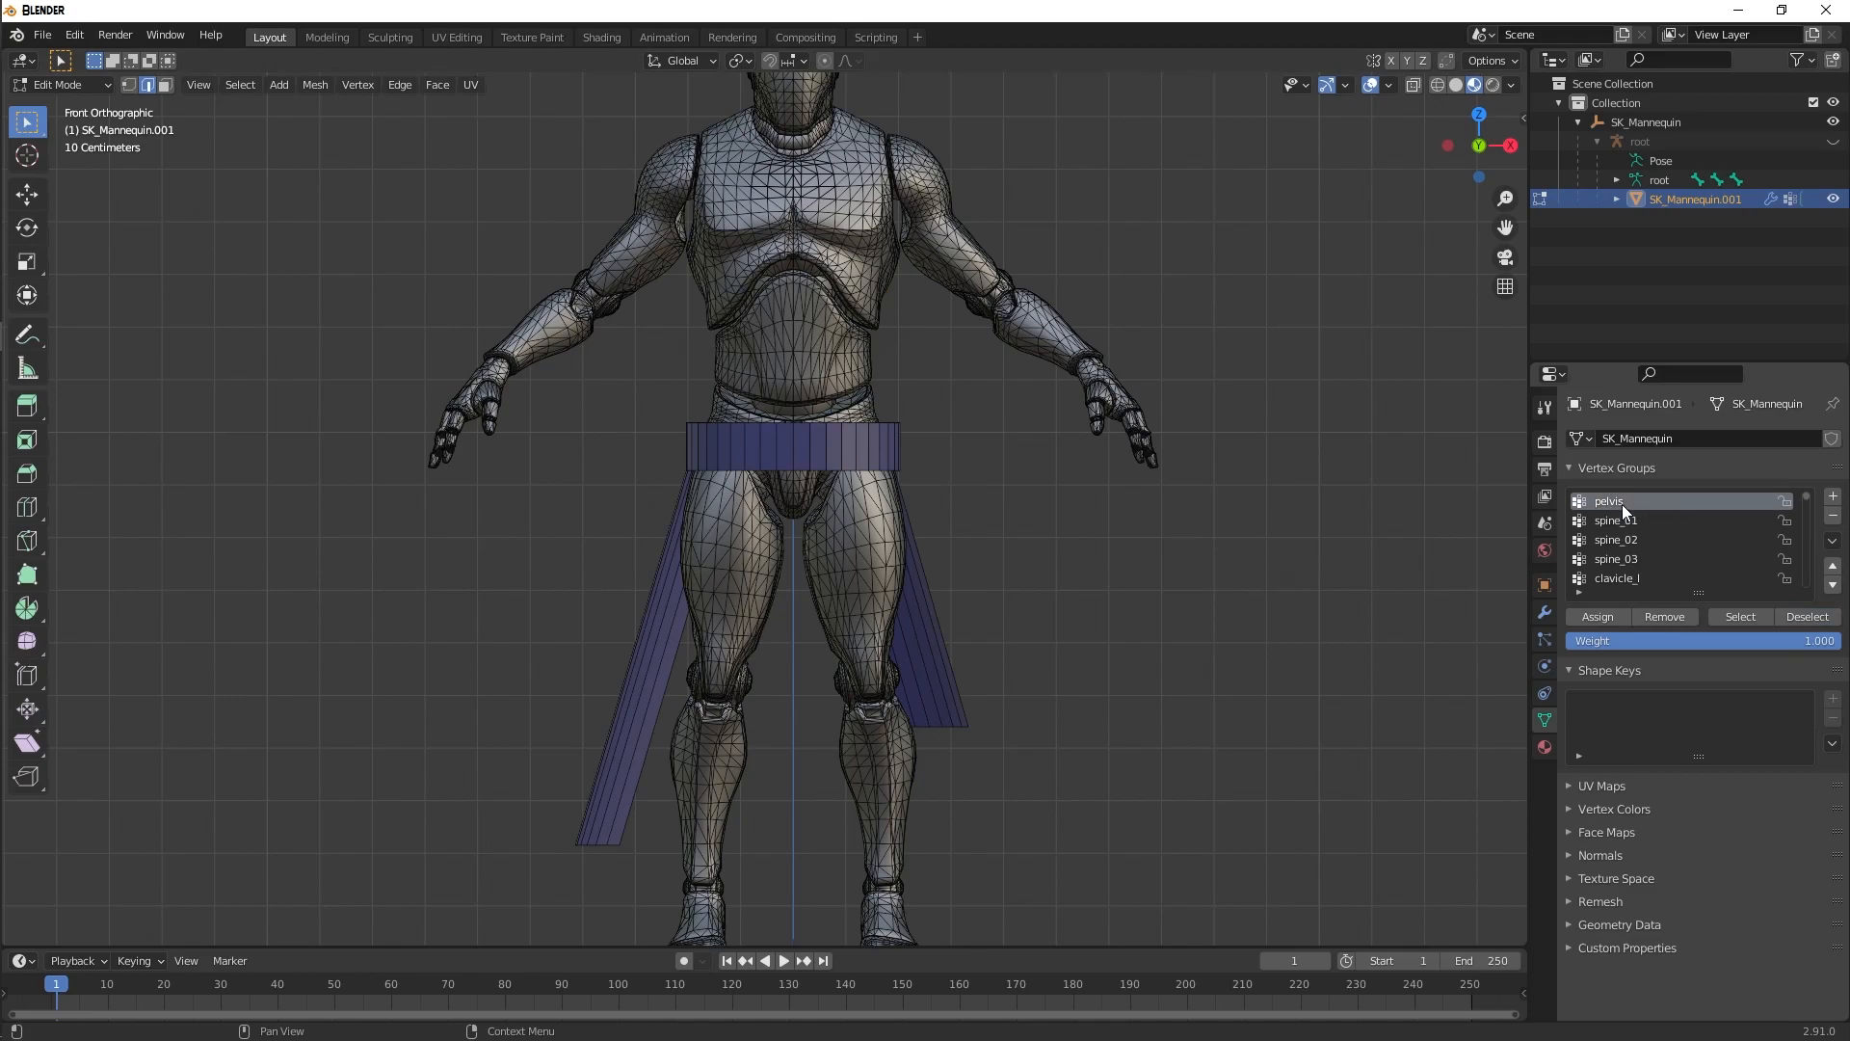
click(1734, 624)
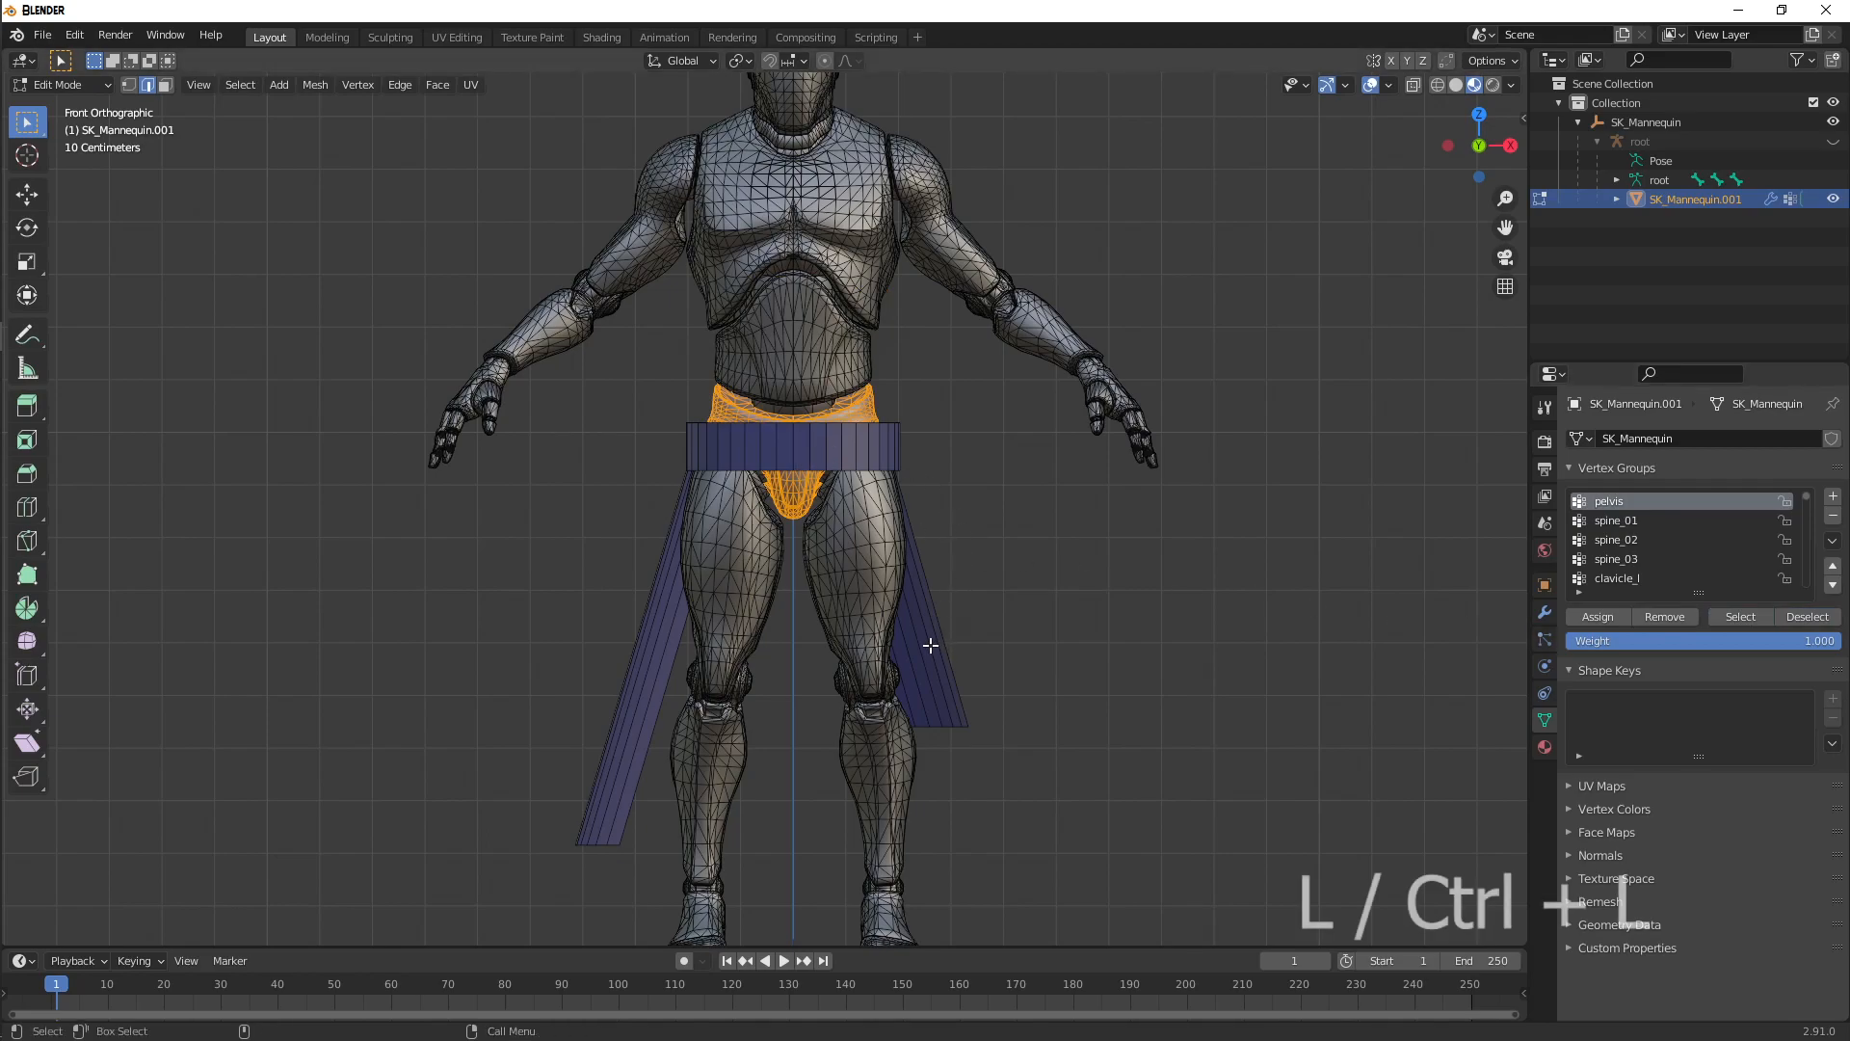
key(l)
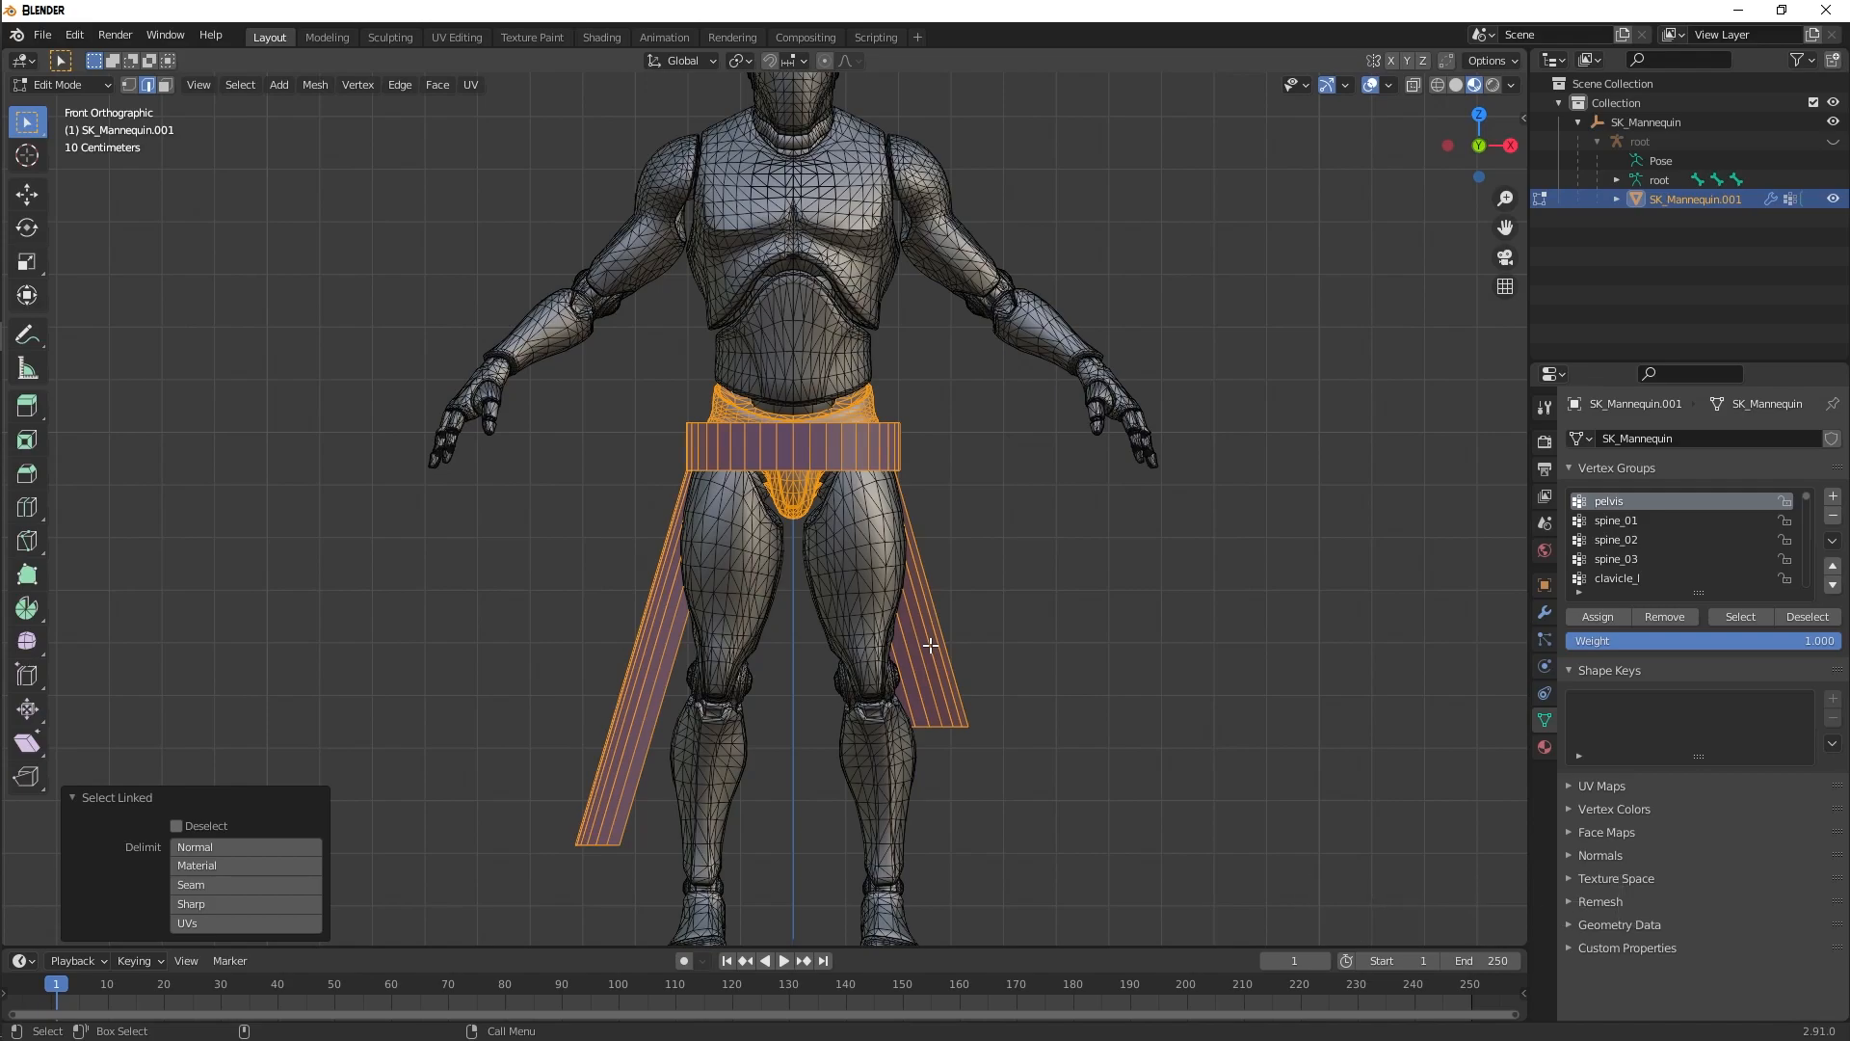
click(1608, 621)
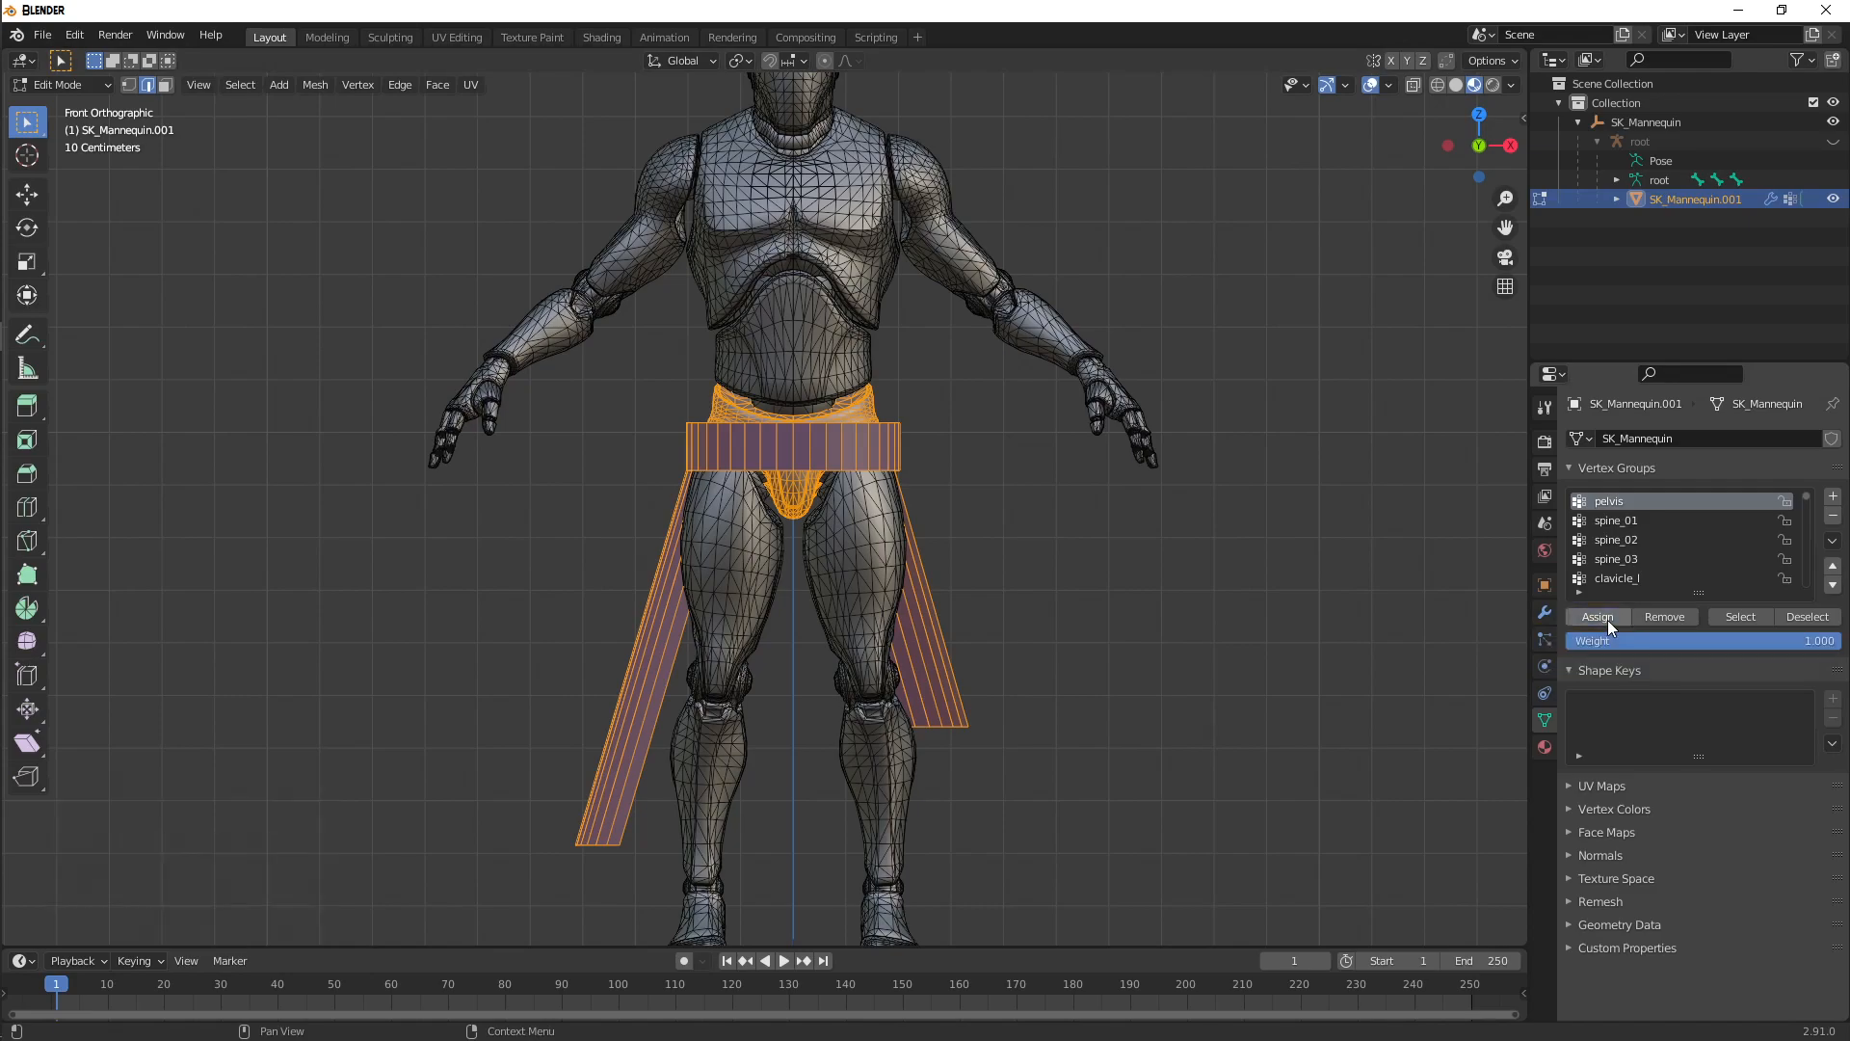
- Check which vertices the pelvis group selects after the assignment, deselect them, and review the whole model in Object Mode
click(1087, 564)
click(1730, 620)
click(1316, 615)
scroll(1296, 510, down, 2)
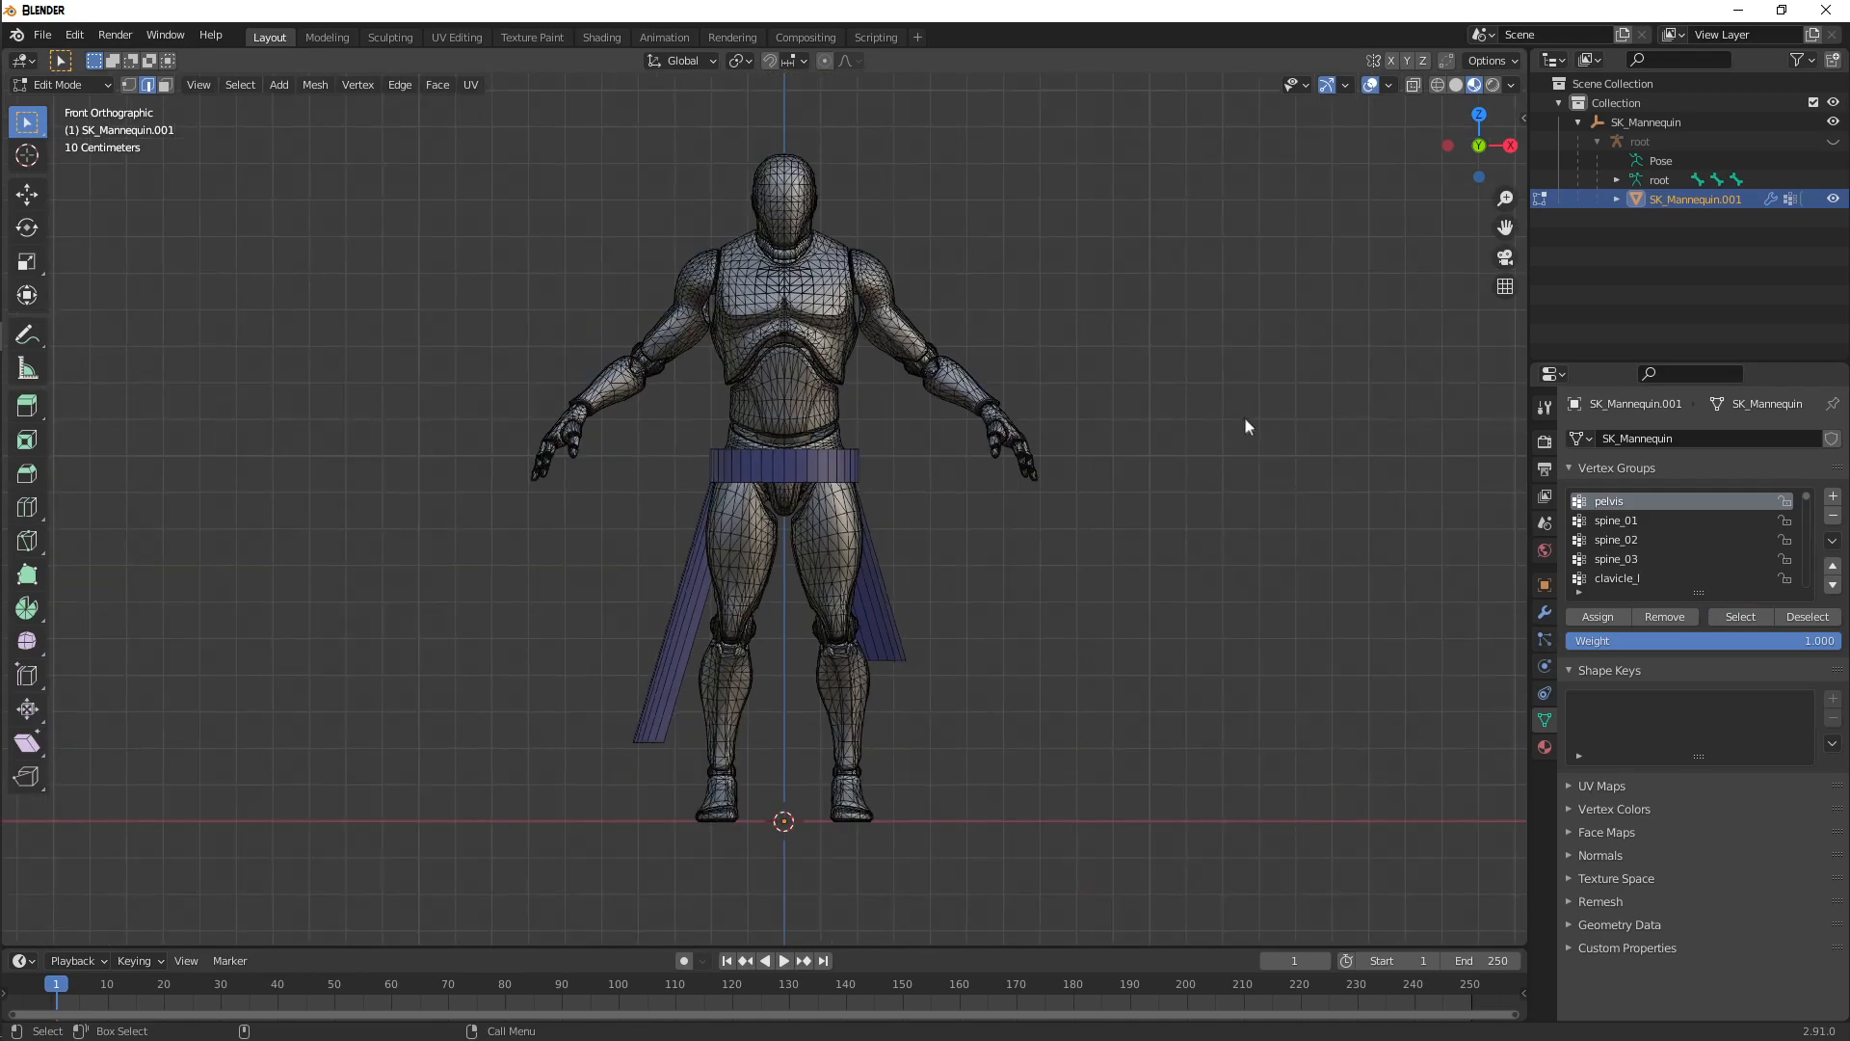
key(Tab)
middle_drag(1232, 420, 1153, 444)
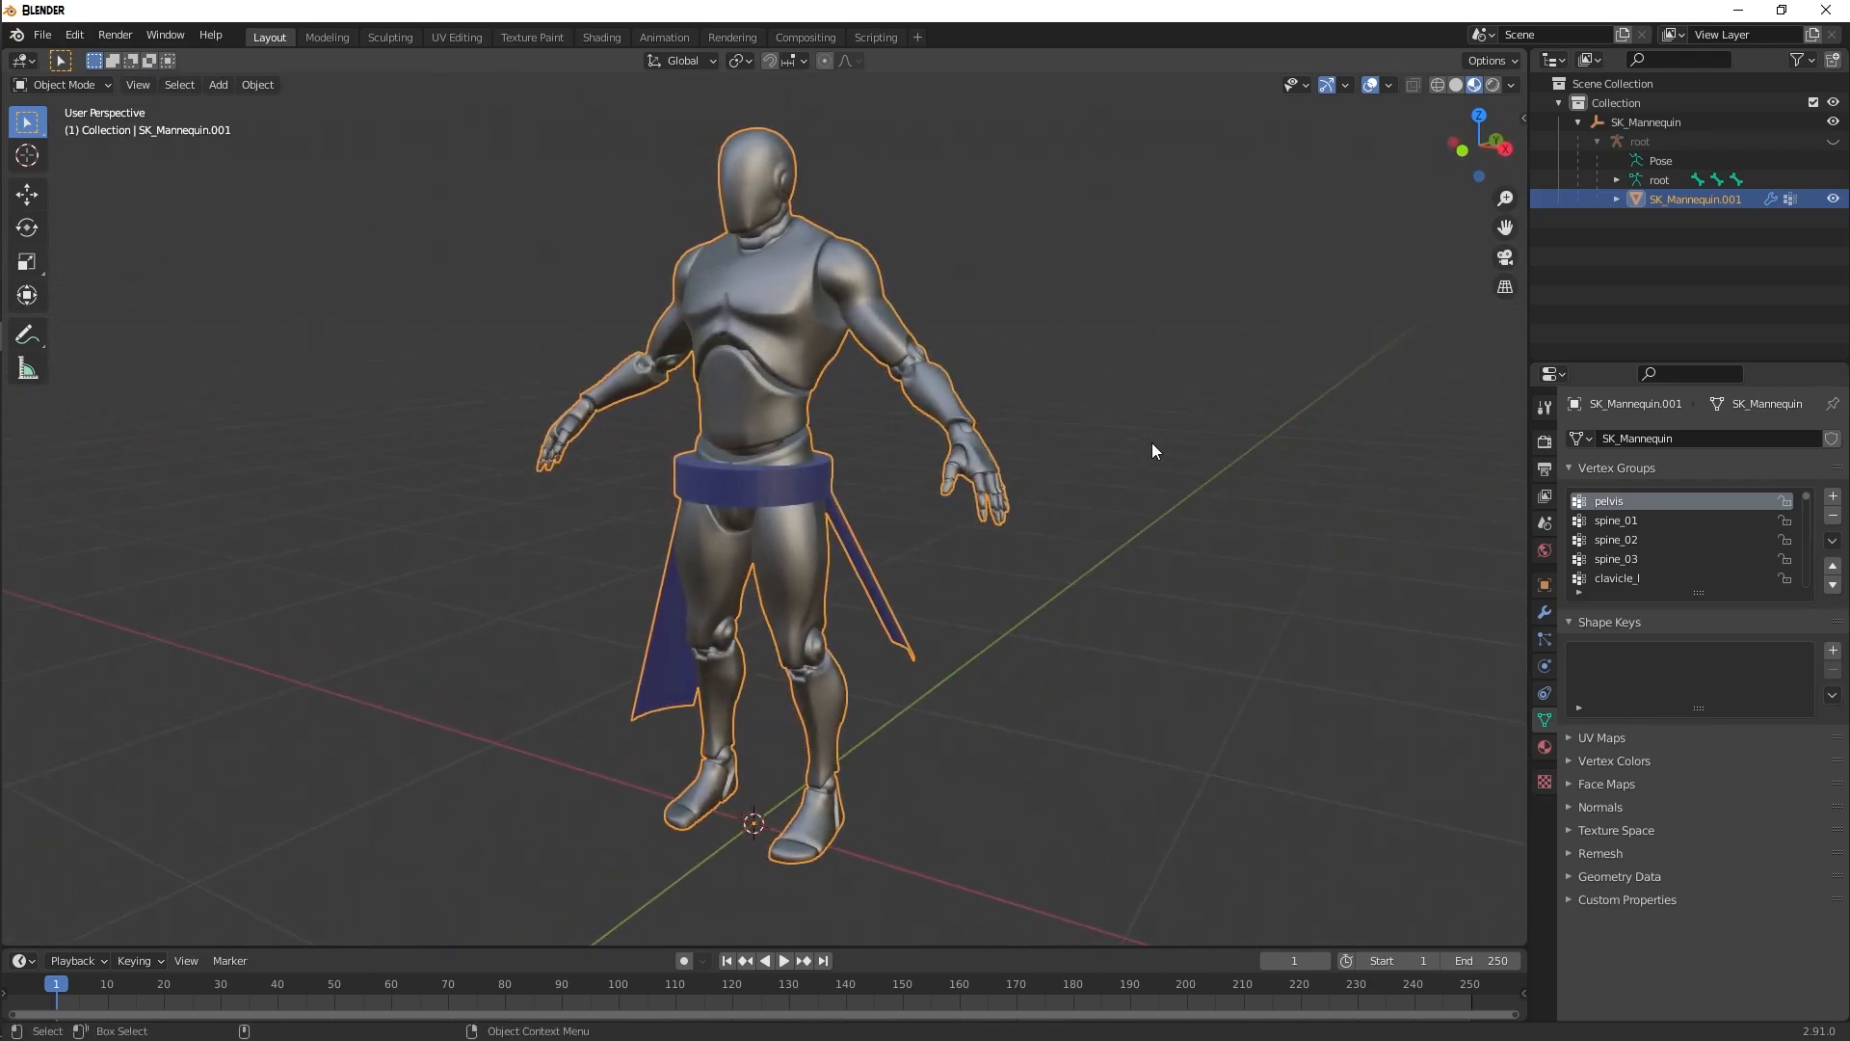
scroll(1153, 450, up, 2)
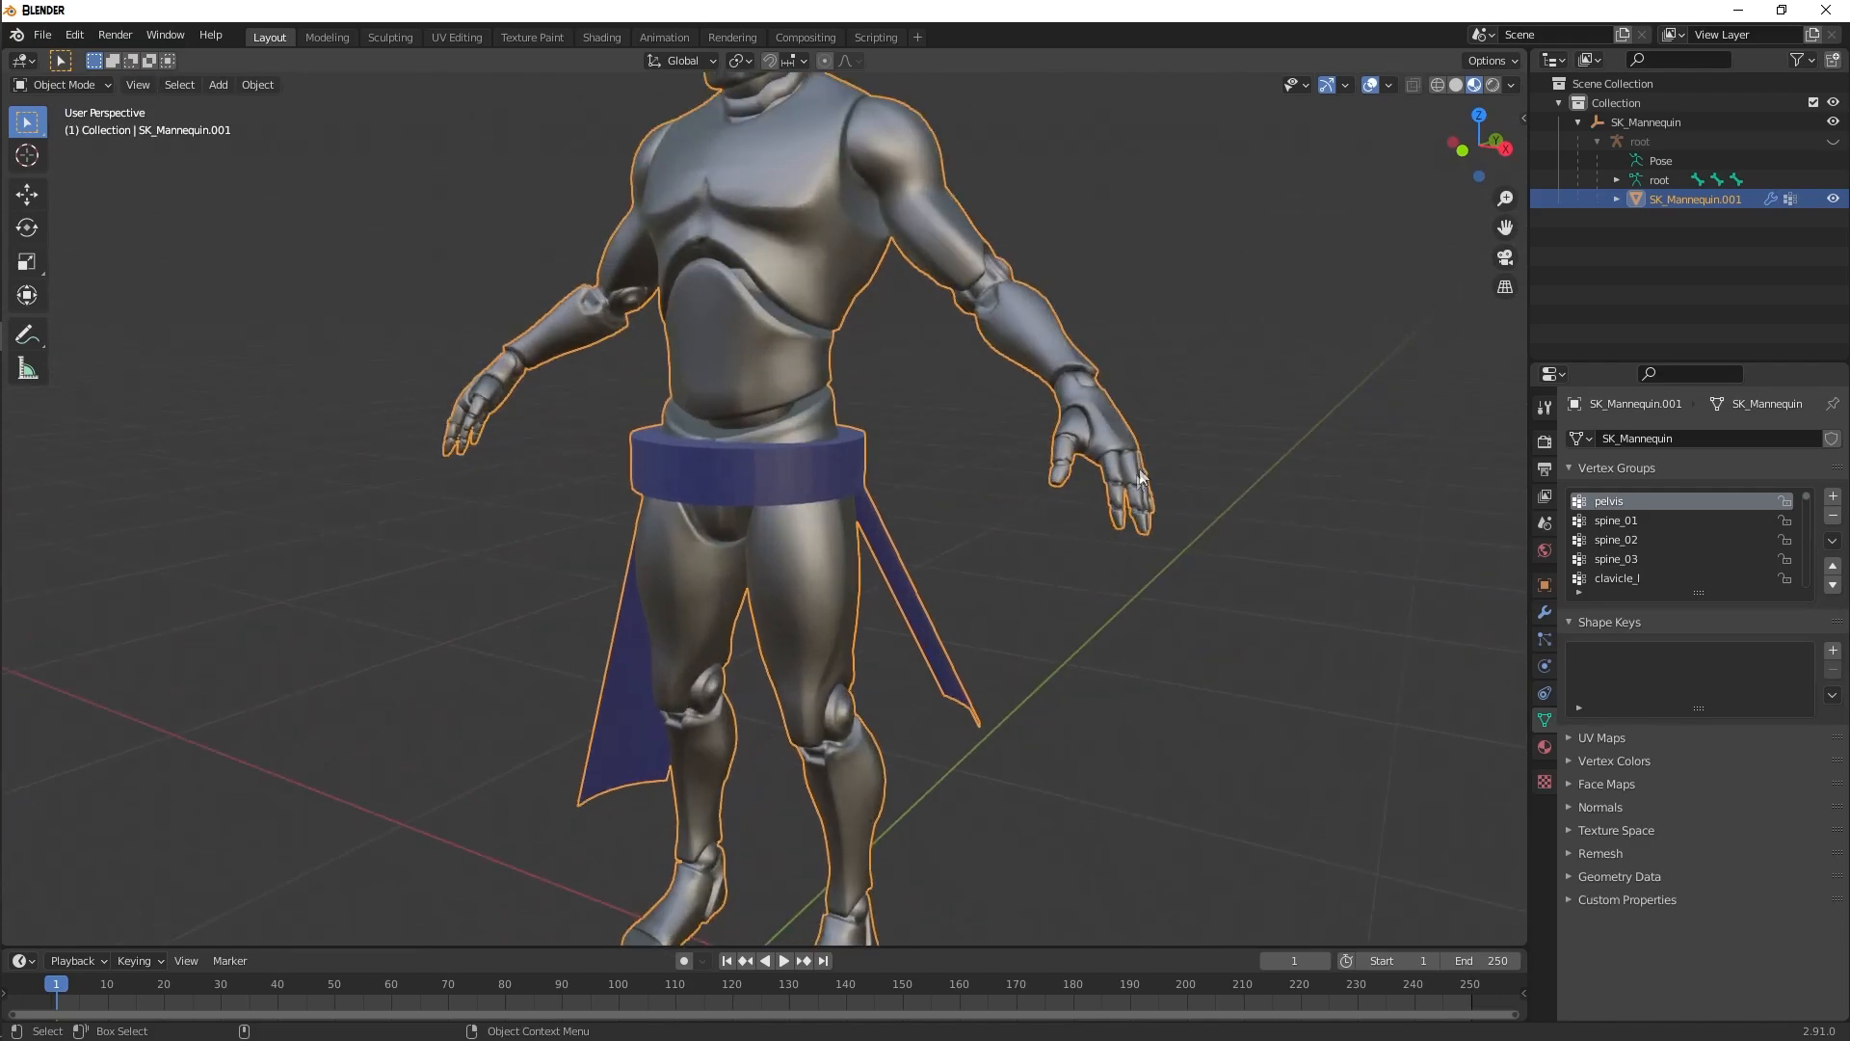
- In Edit Mode, add 21 evenly spaced horizontal loop cuts across the shorter hanging flap of the waist cloth
key(Tab)
middle_drag(1082, 566, 755, 761)
key(ctrl+r)
scroll(760, 742, up, 19)
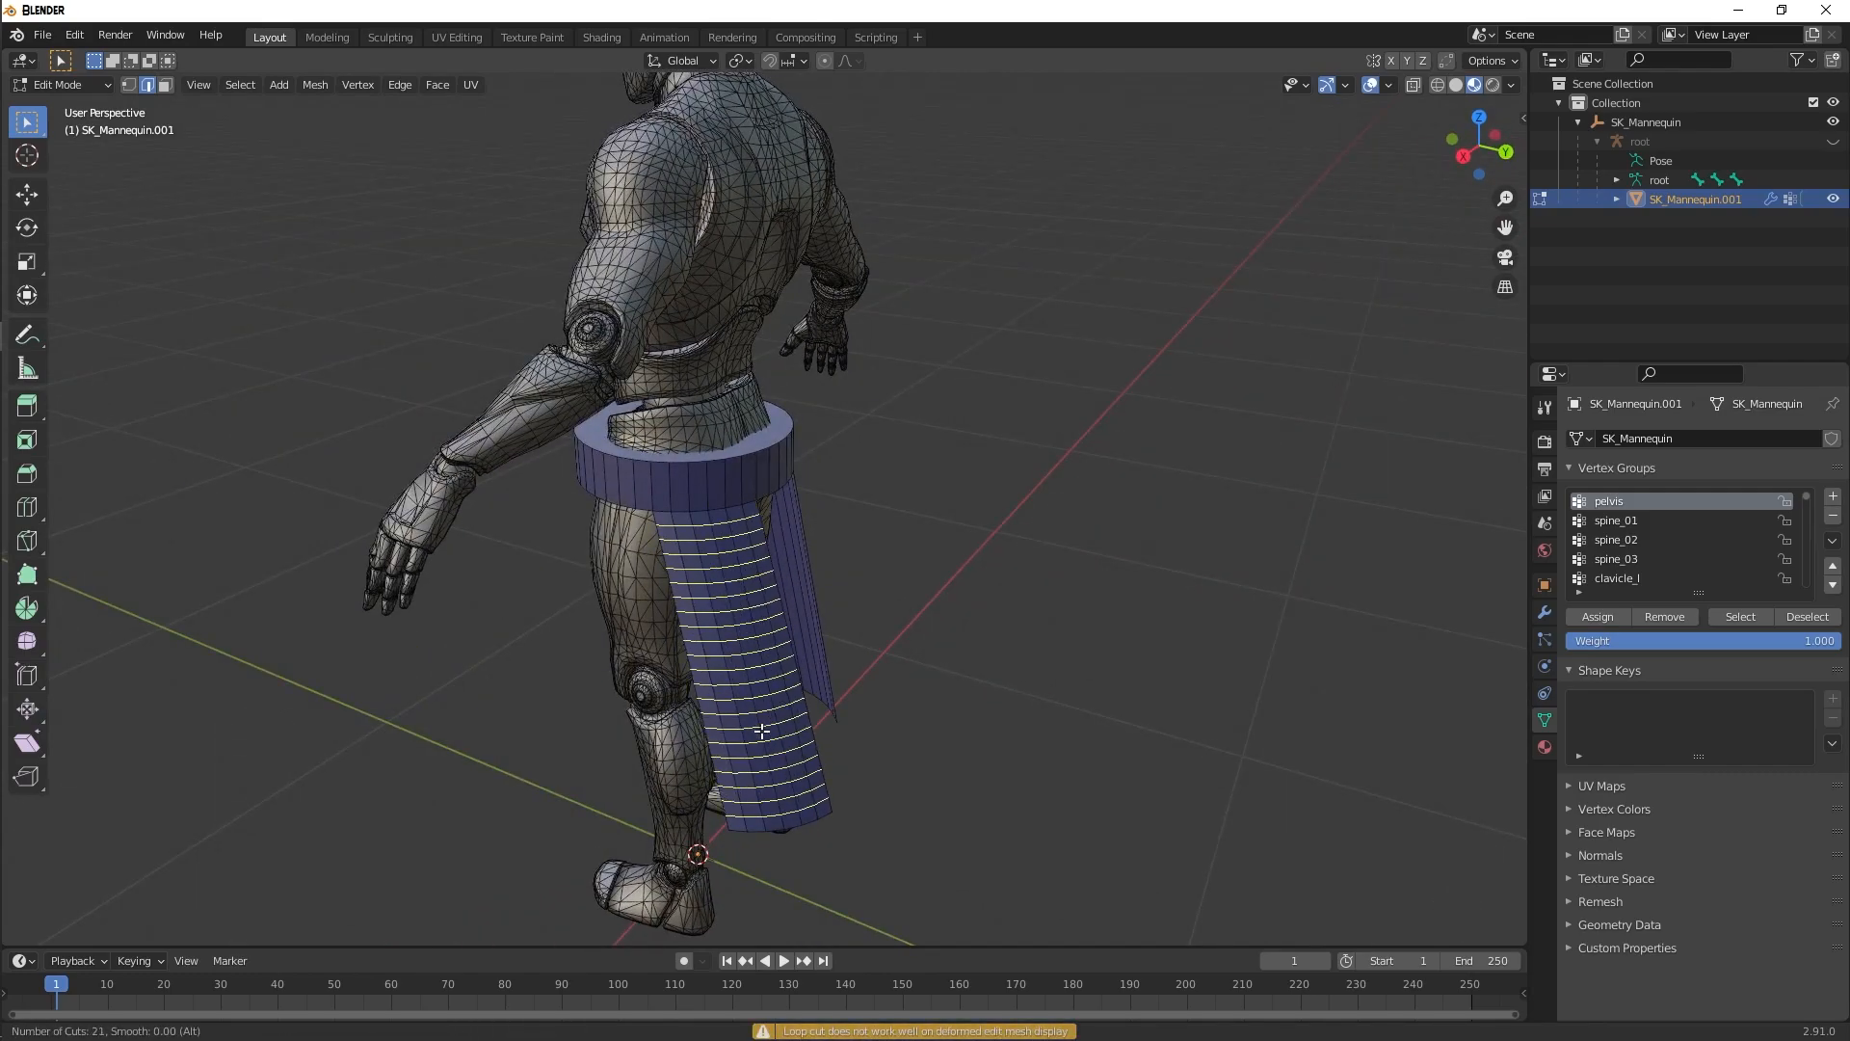
click(762, 731)
right_click(973, 662)
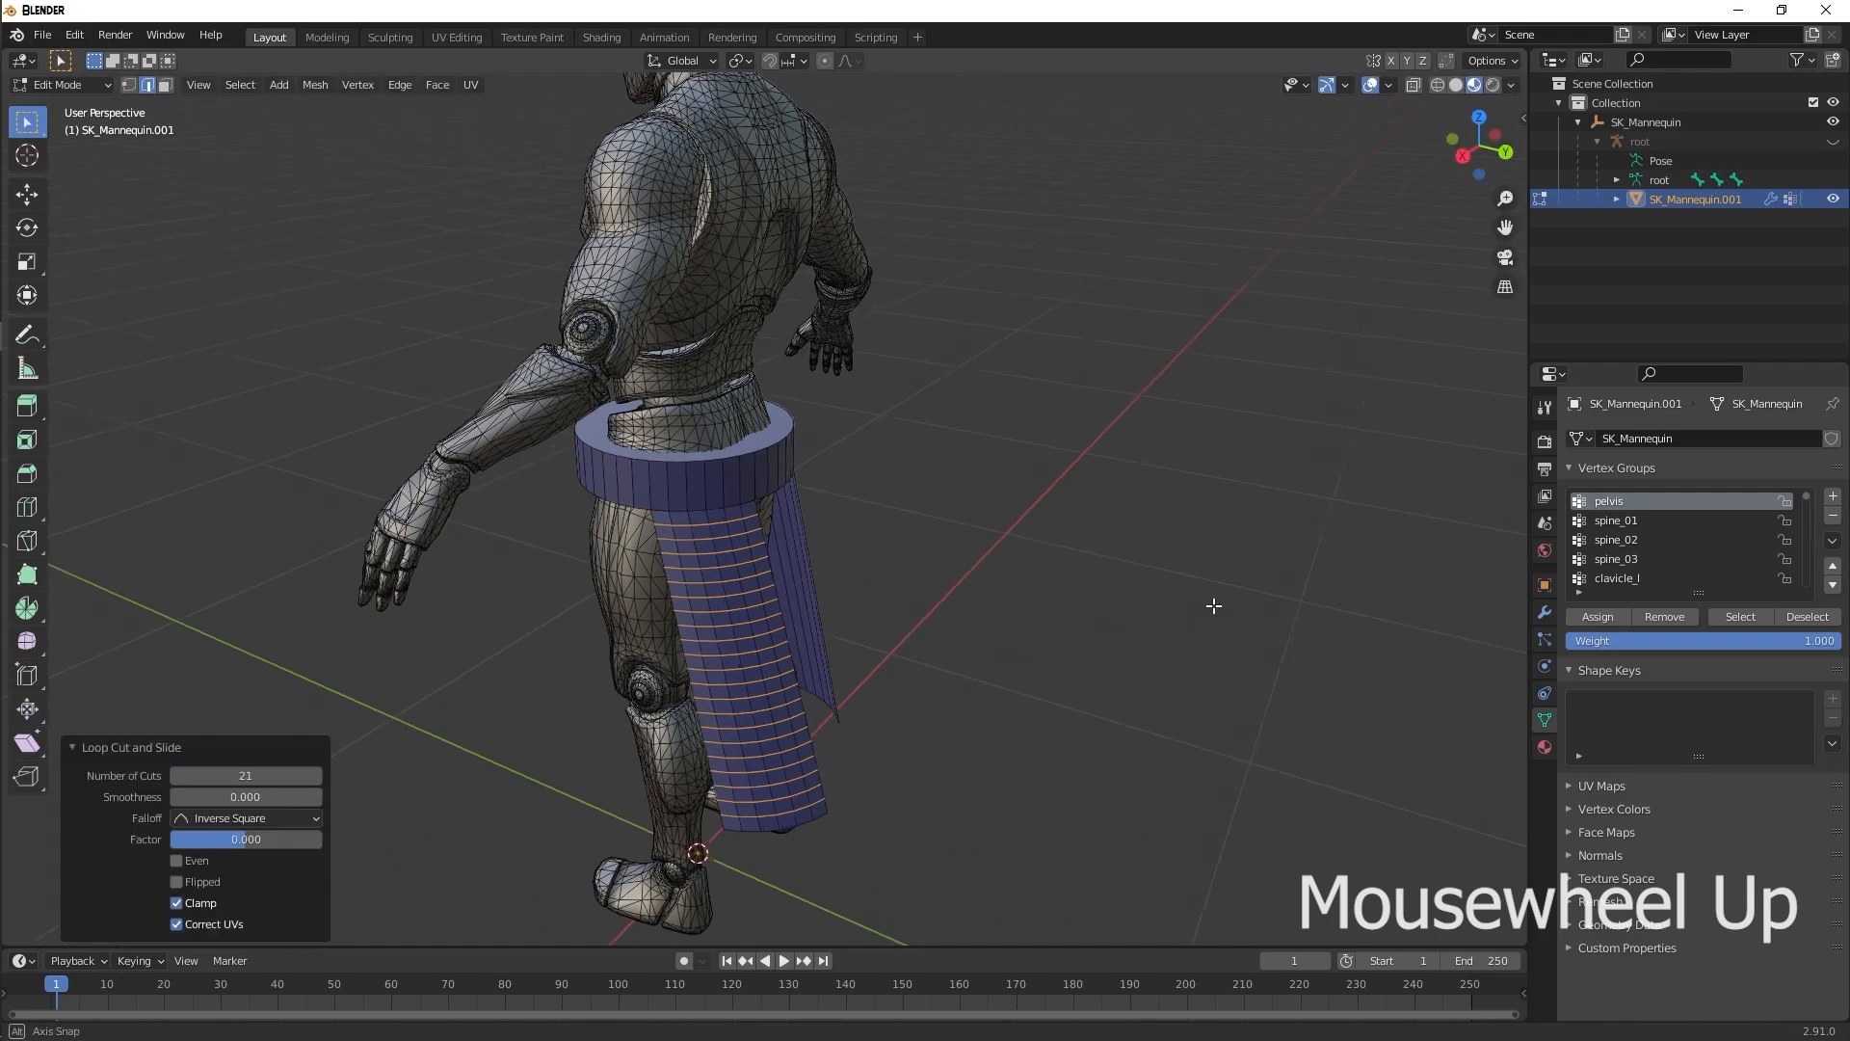
- Add 22 evenly spaced horizontal loop cuts across the longer hanging flap of the waist cloth
middle_drag(1218, 603, 922, 594)
key(ctrl+r)
scroll(842, 712, up, 2)
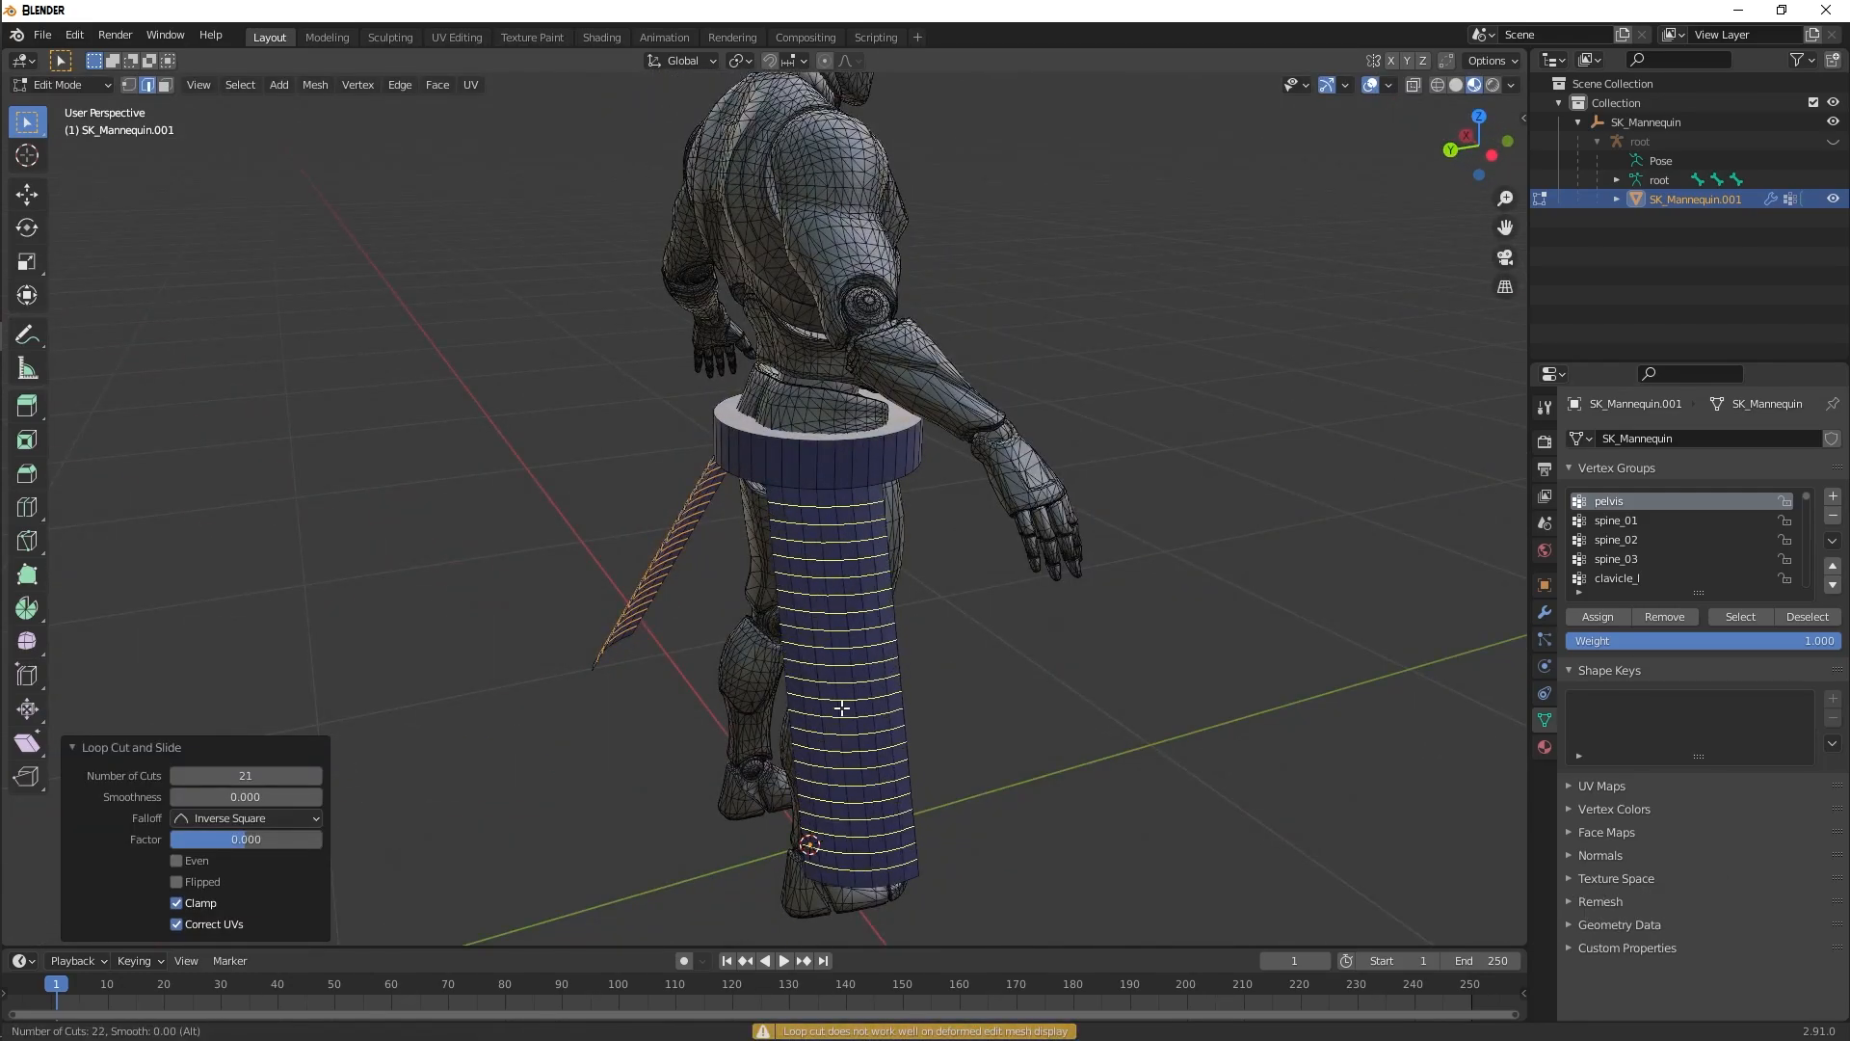
click(843, 708)
right_click(842, 709)
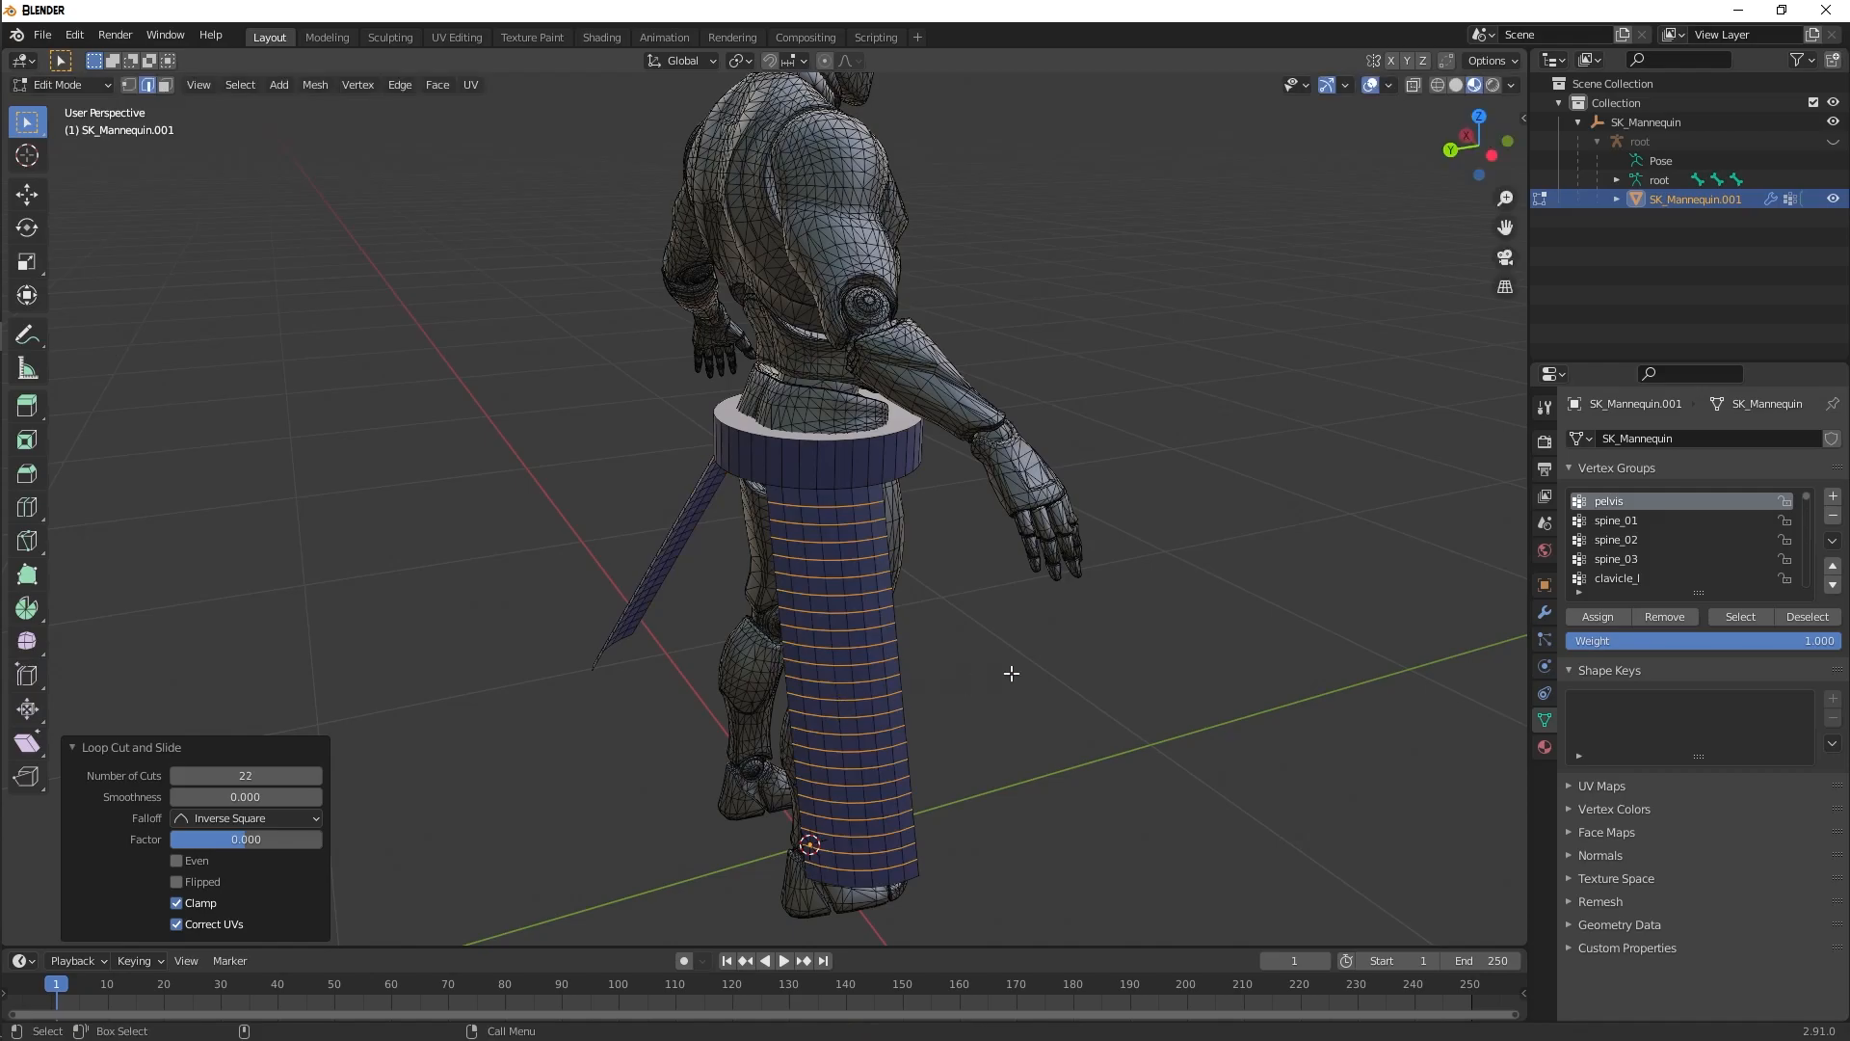
- Return to Object Mode, unhide the root armature and select all objects in the scene
middle_drag(1212, 629, 783, 504)
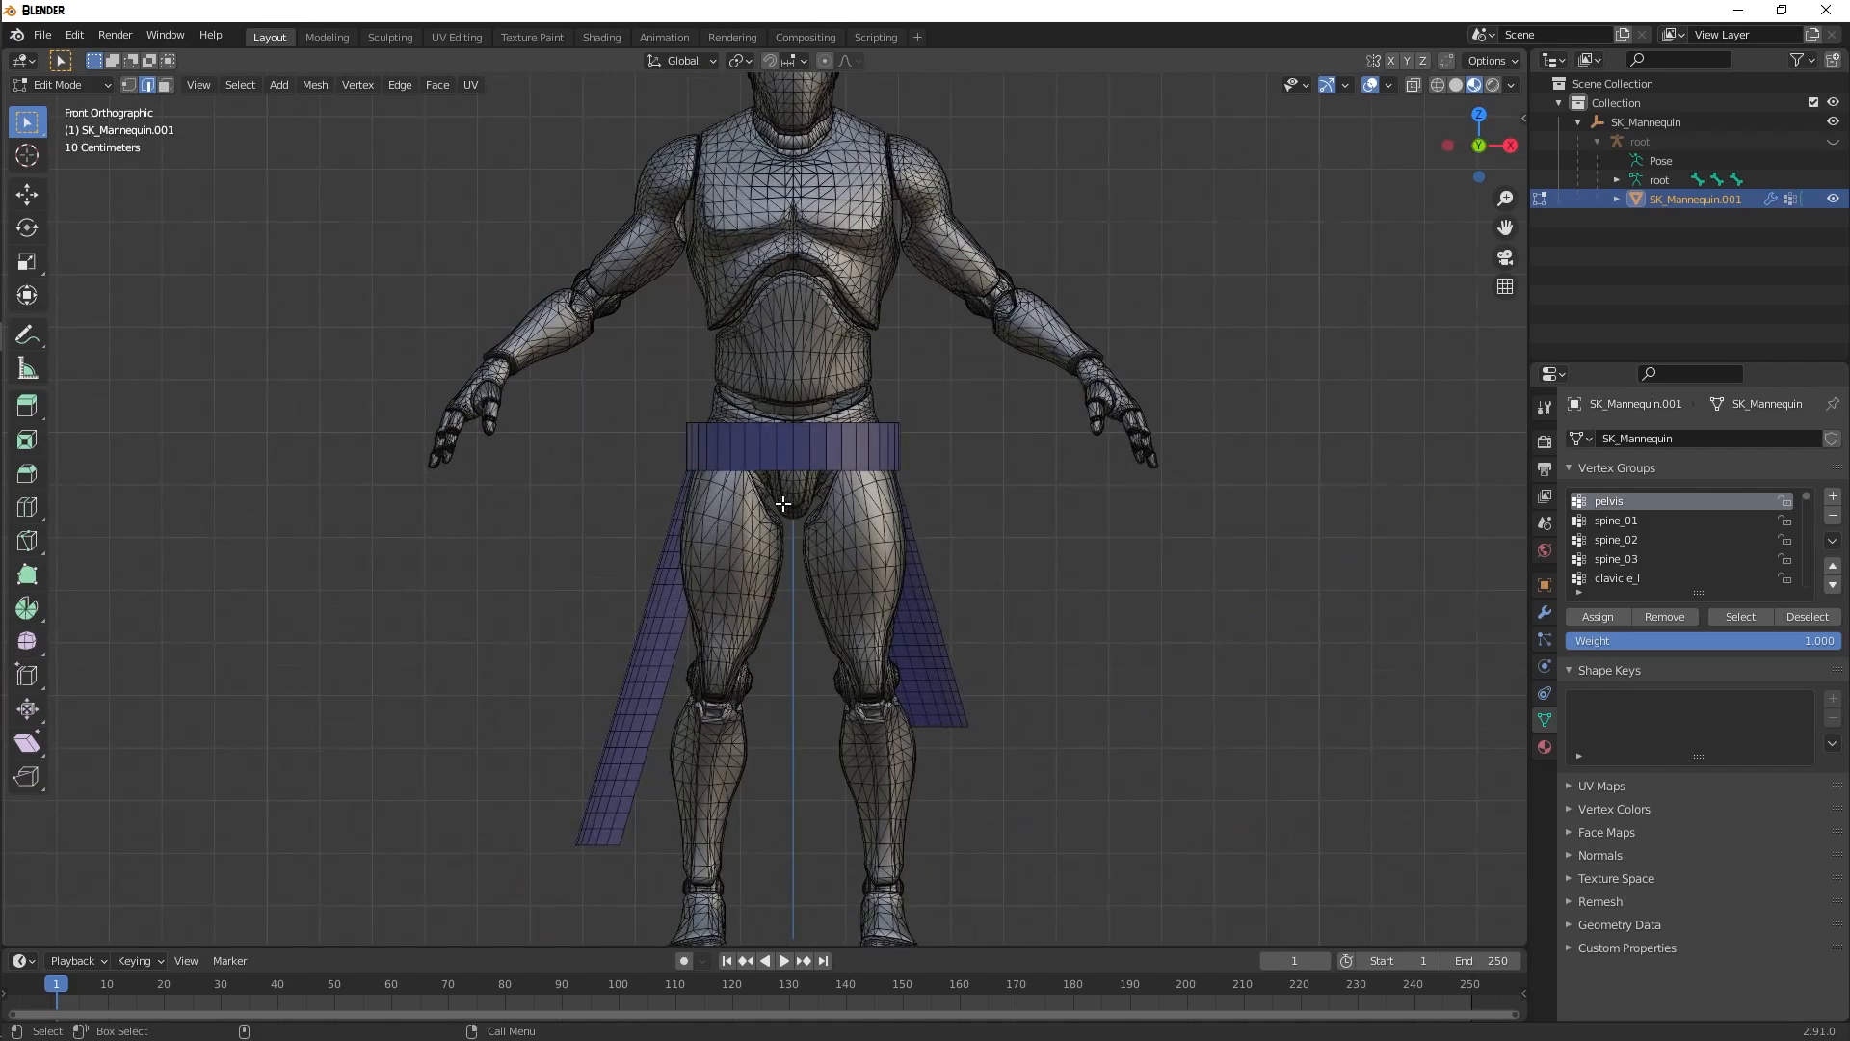
scroll(783, 504, down, 5)
middle_drag(887, 400, 919, 457)
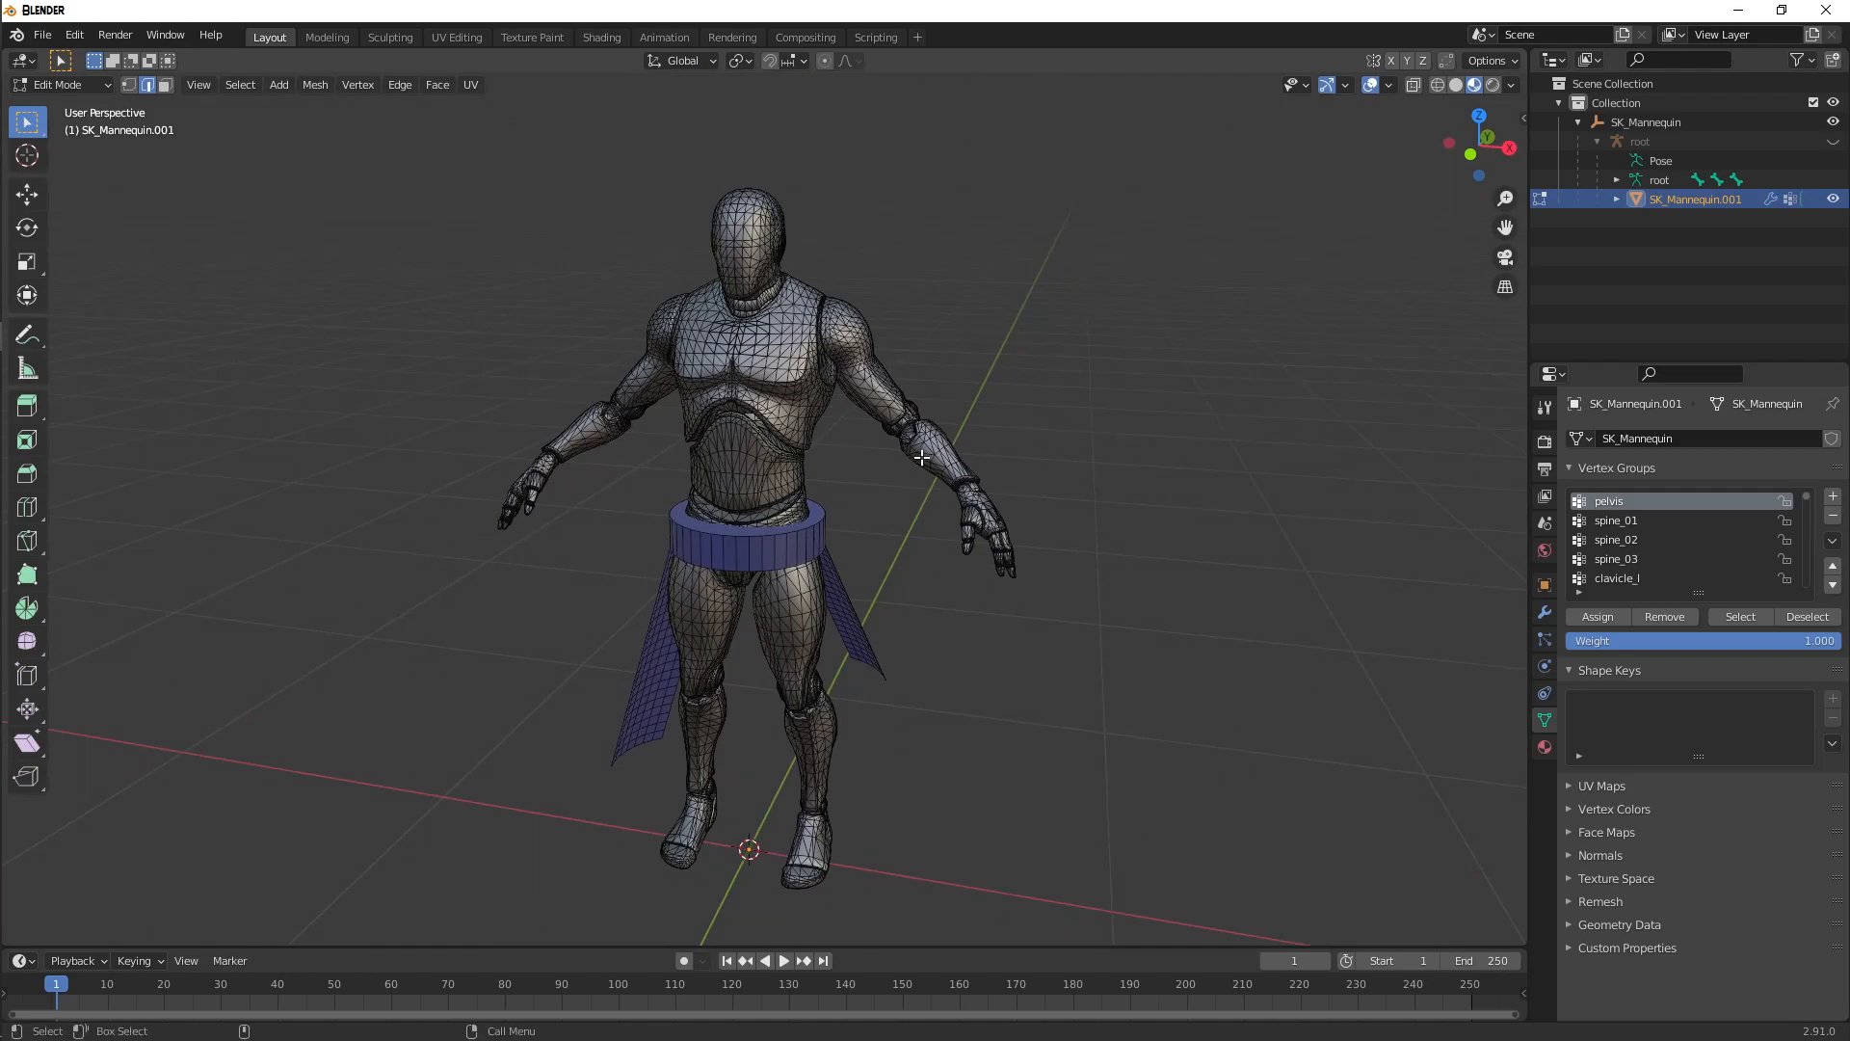
key(Tab)
scroll(979, 449, down, 2)
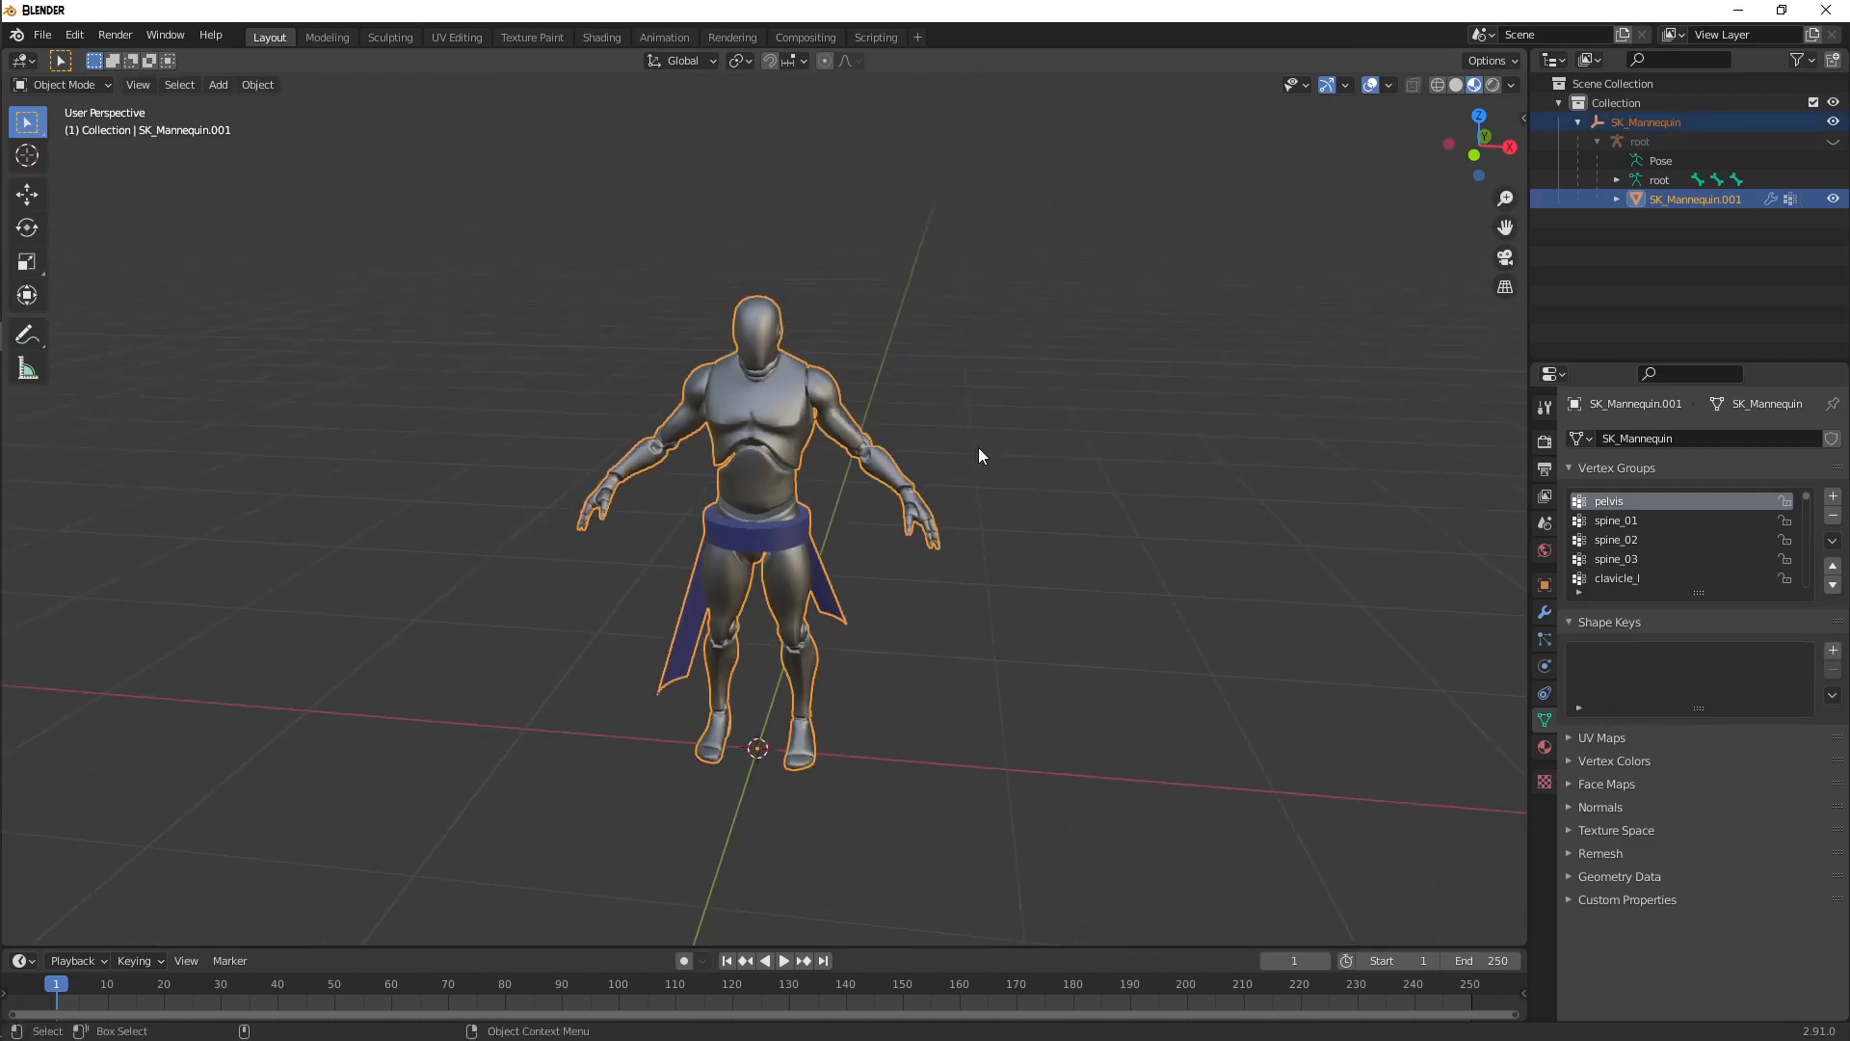
click(1828, 143)
key(a)
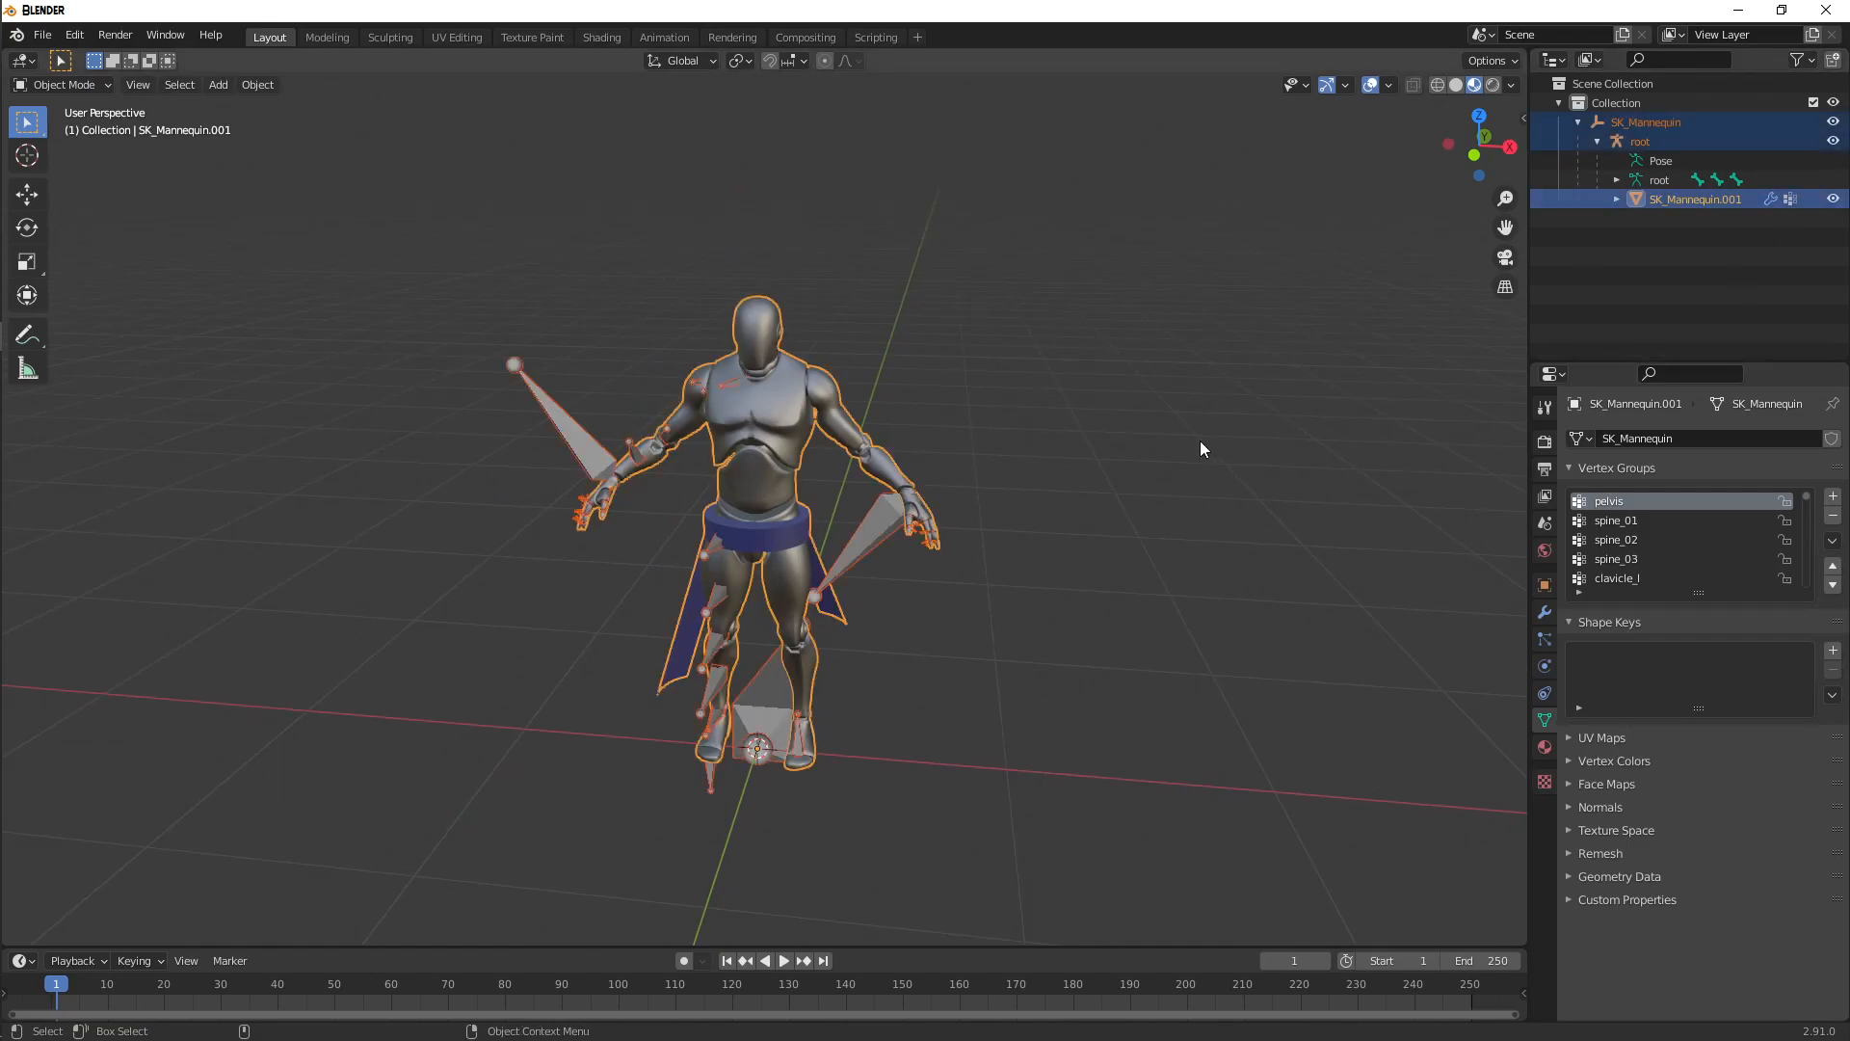
- Start an FBX export and choose the recent Assets folder, D:\Youtube\Tutorial3\Assets, as the destination
click(53, 37)
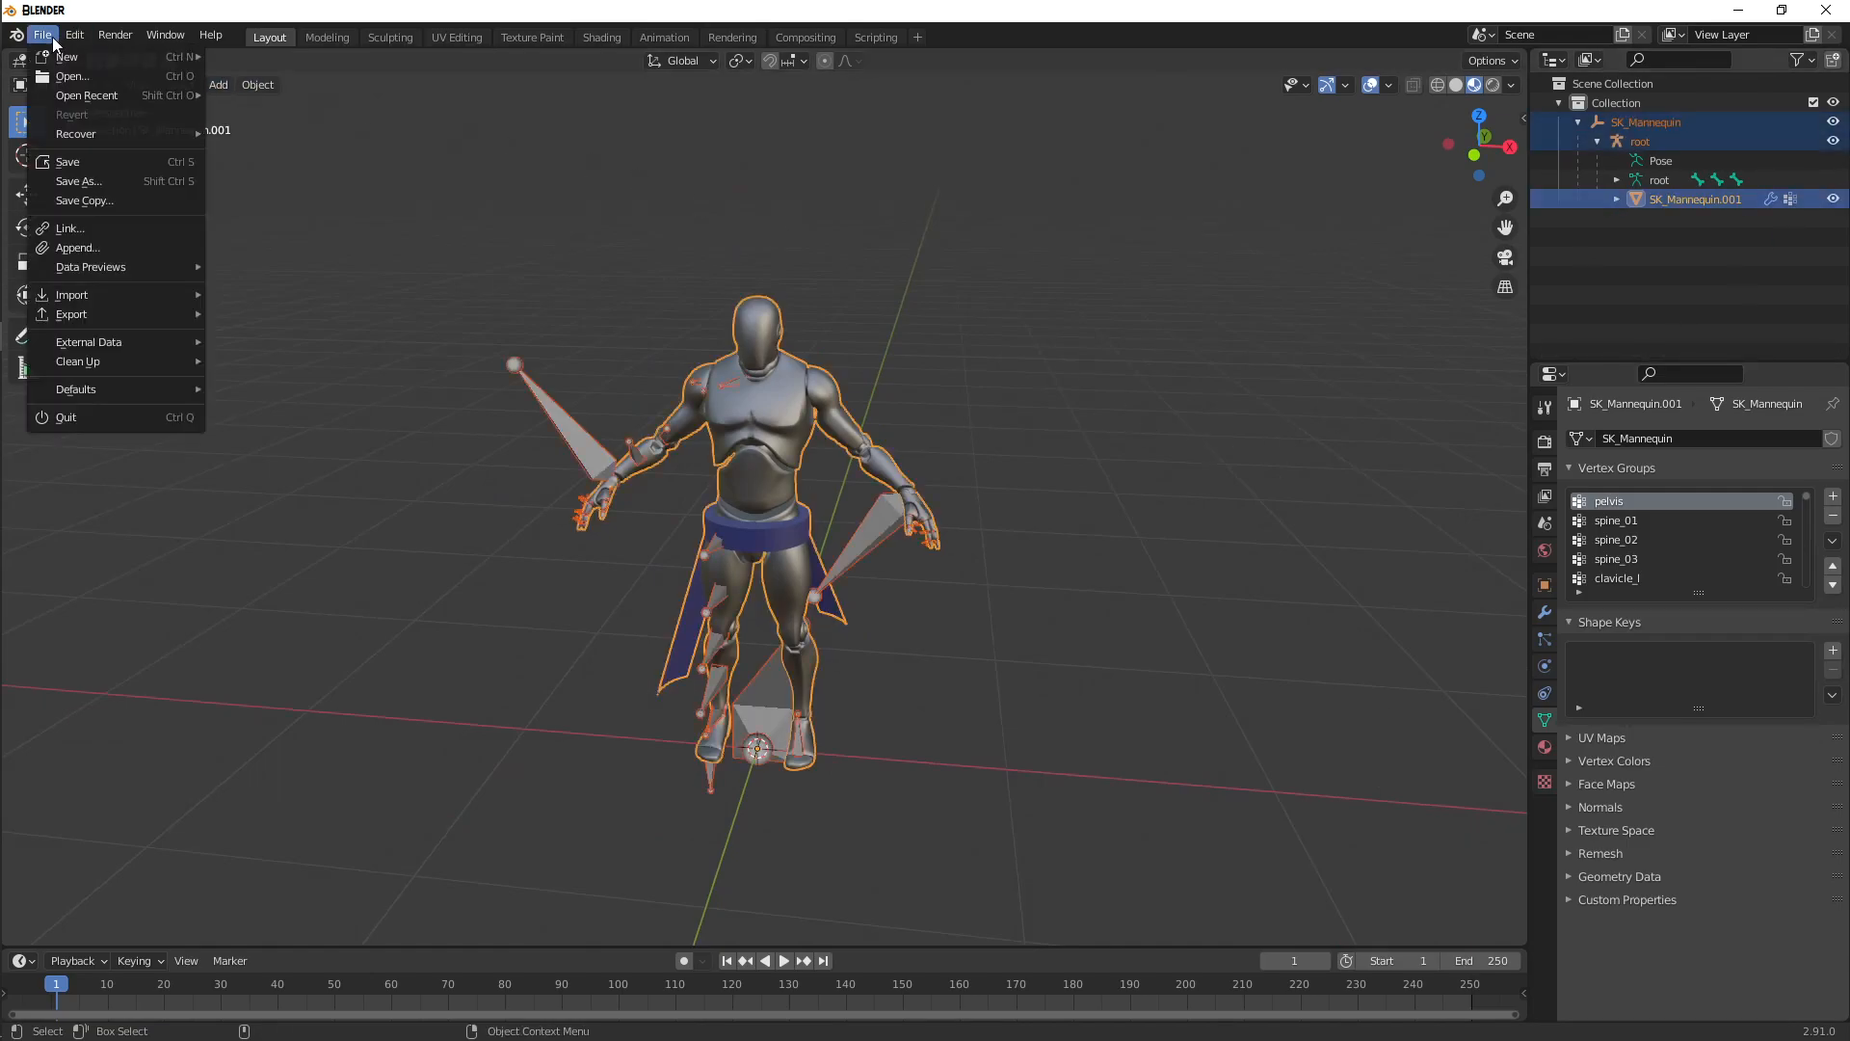
mouse_move(83, 316)
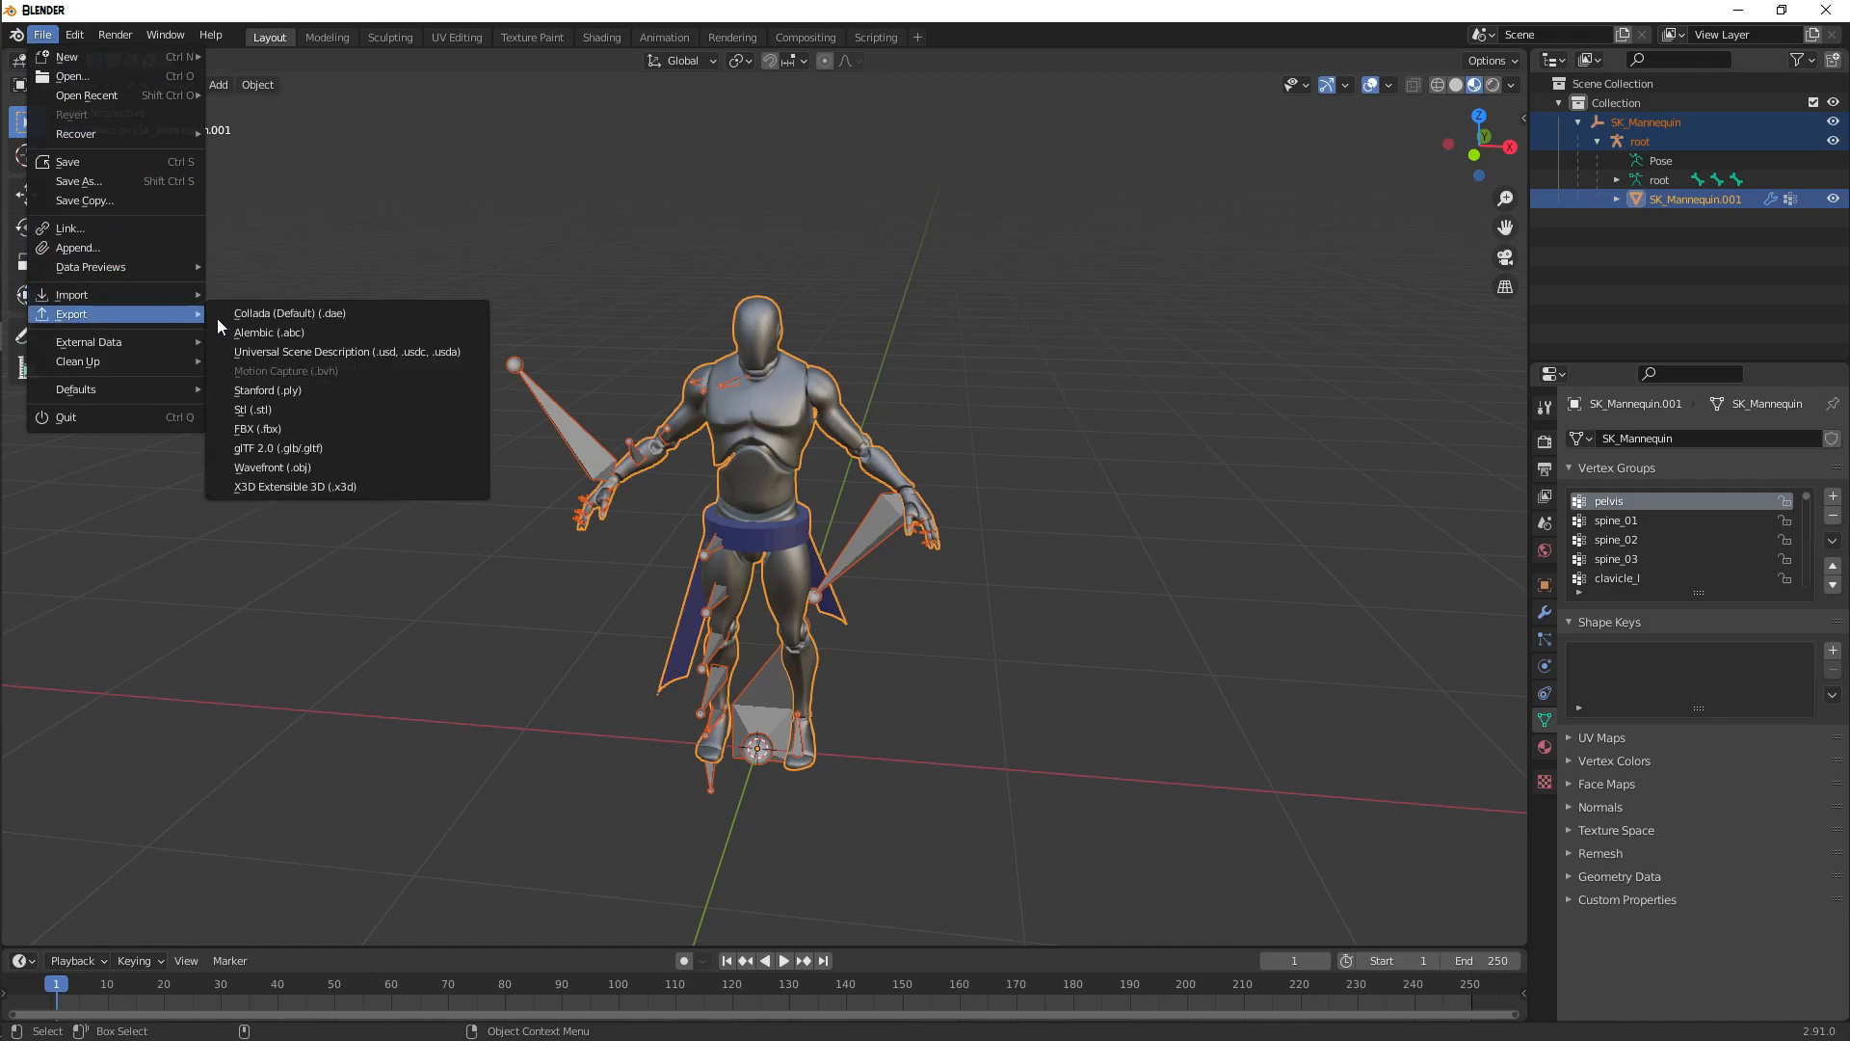
click(299, 432)
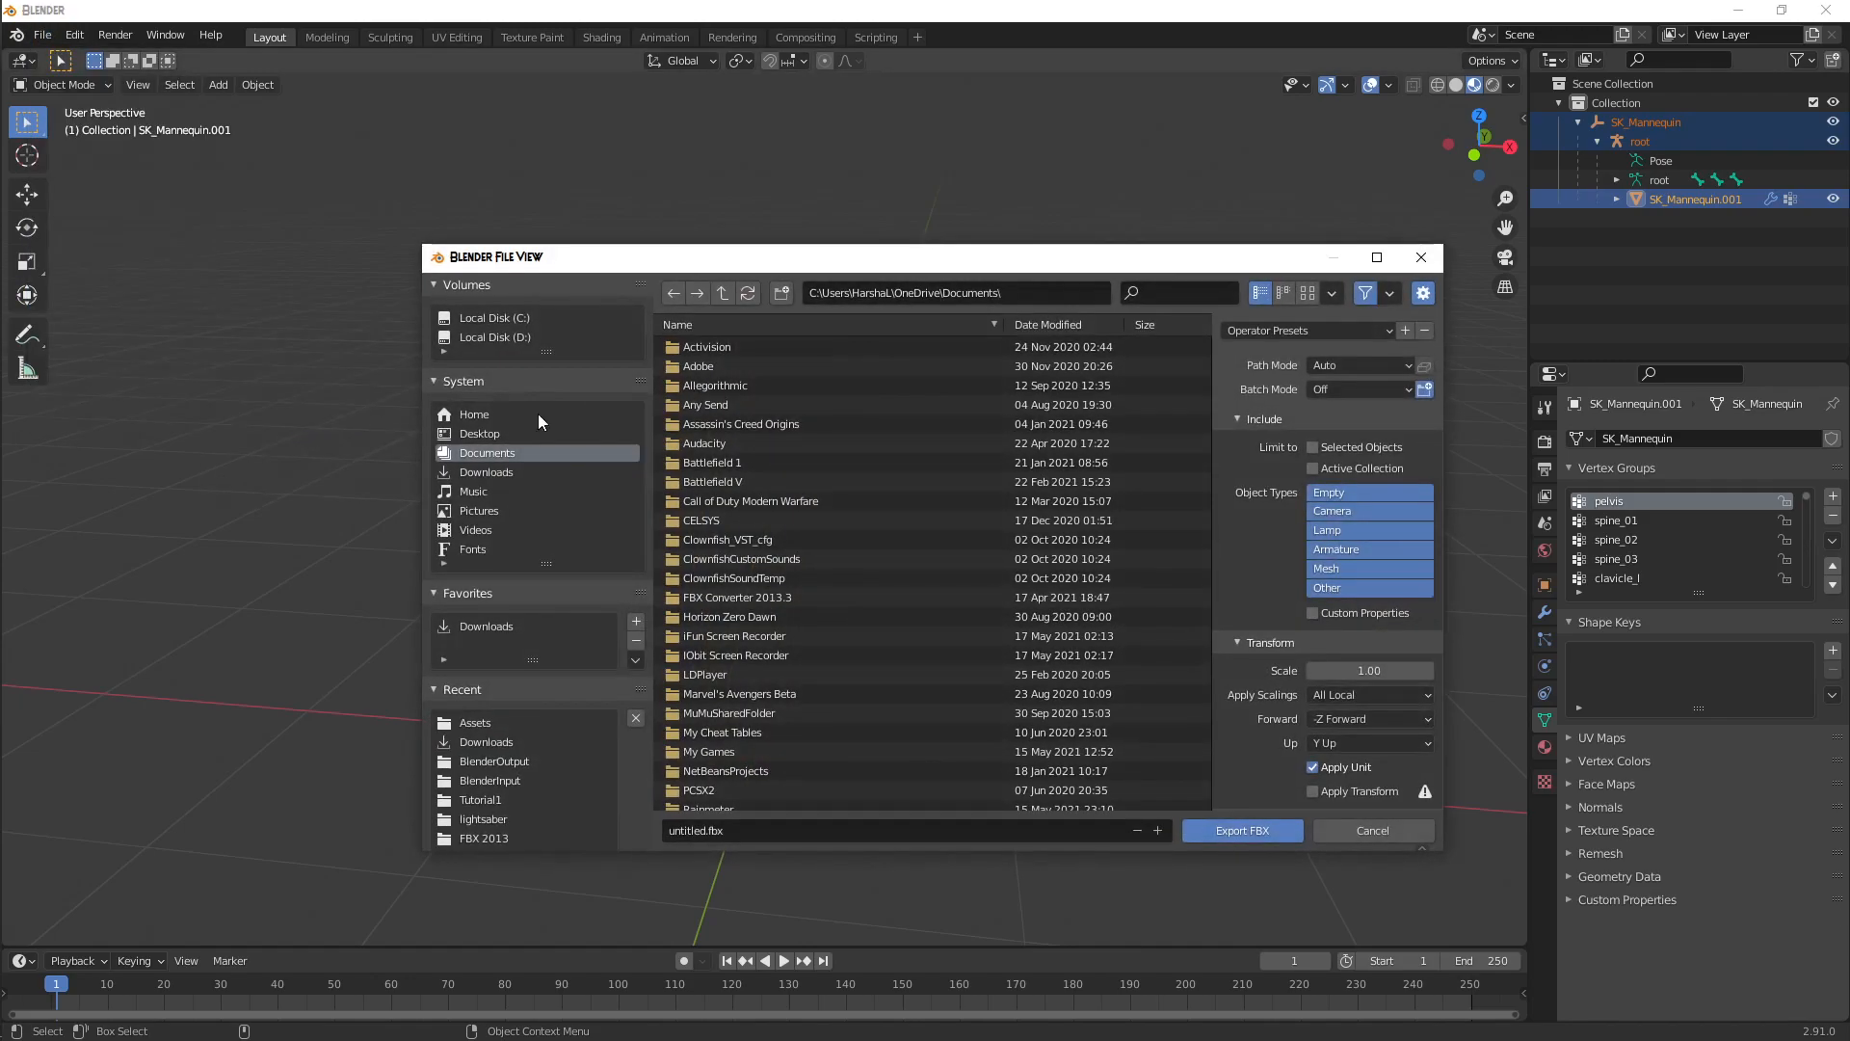
click(479, 725)
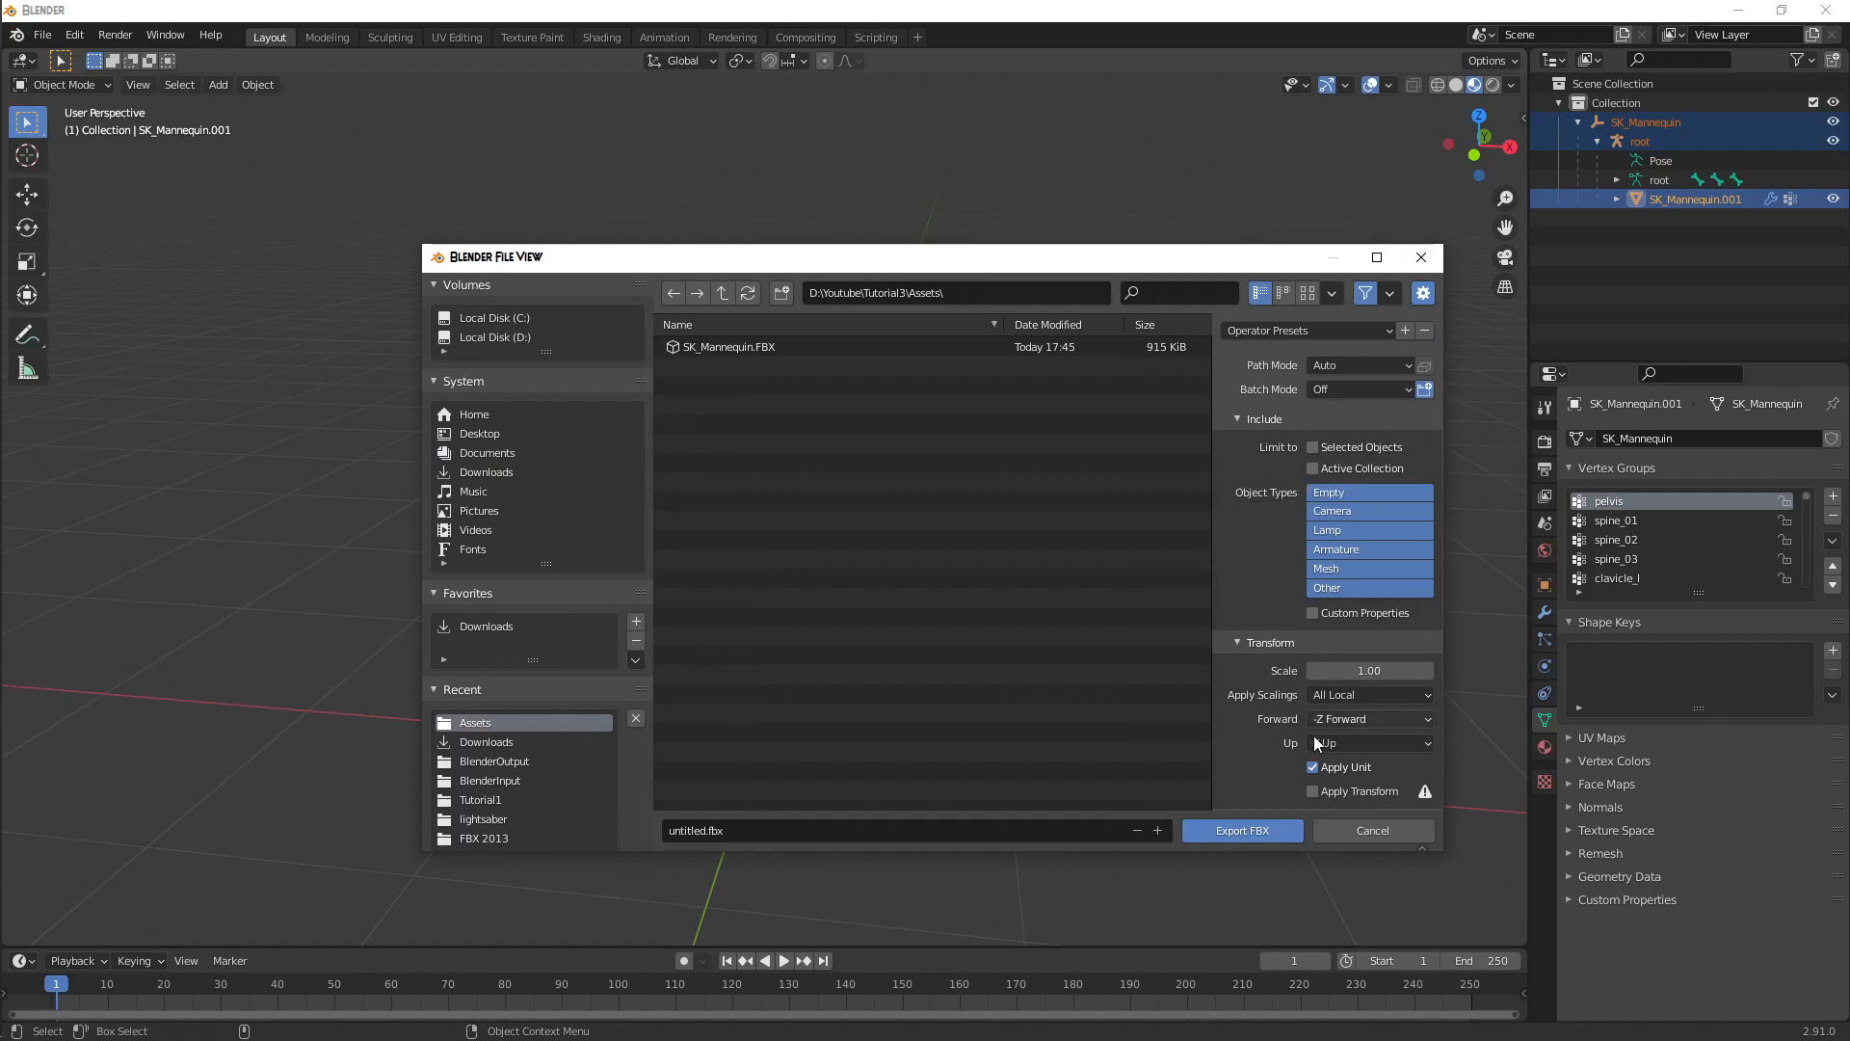
- Limit the FBX export to selected objects and include only the Armature, Mesh and Other object types
scroll(1344, 633, down, 2)
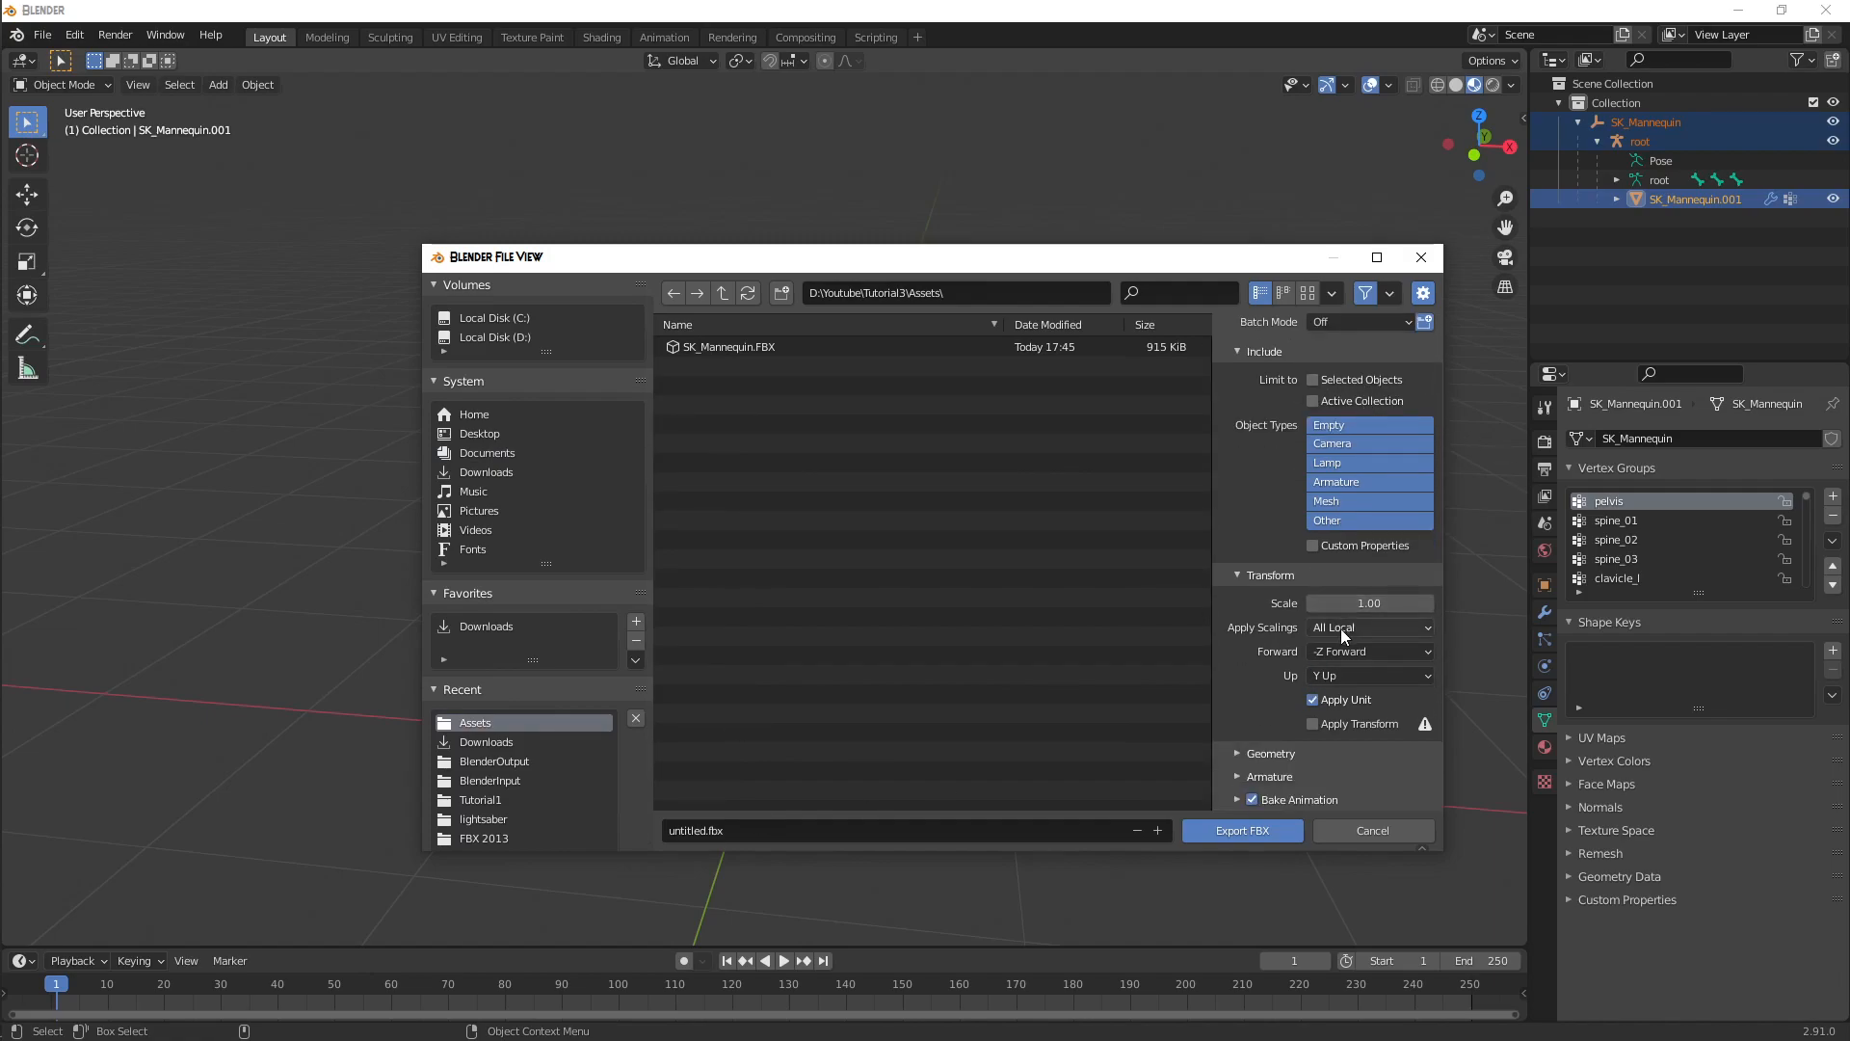
scroll(1343, 632, up, 1)
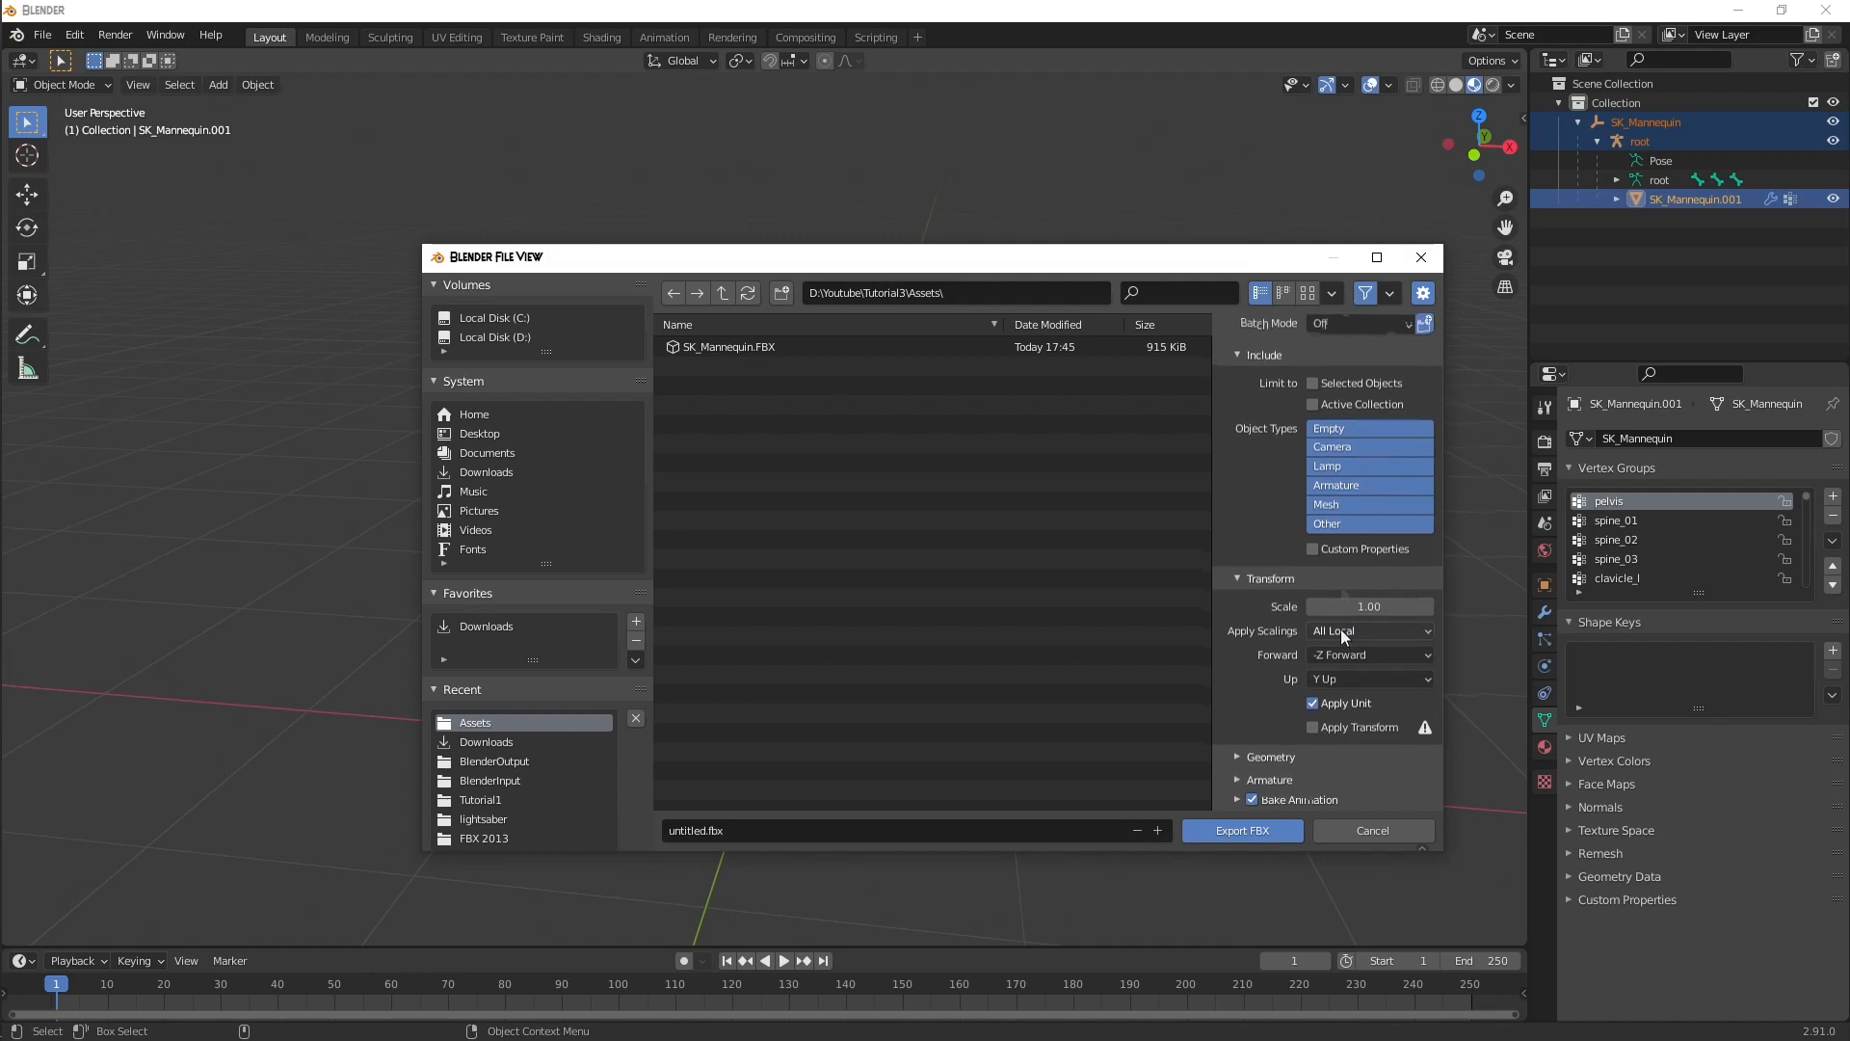
scroll(1340, 622, up, 1)
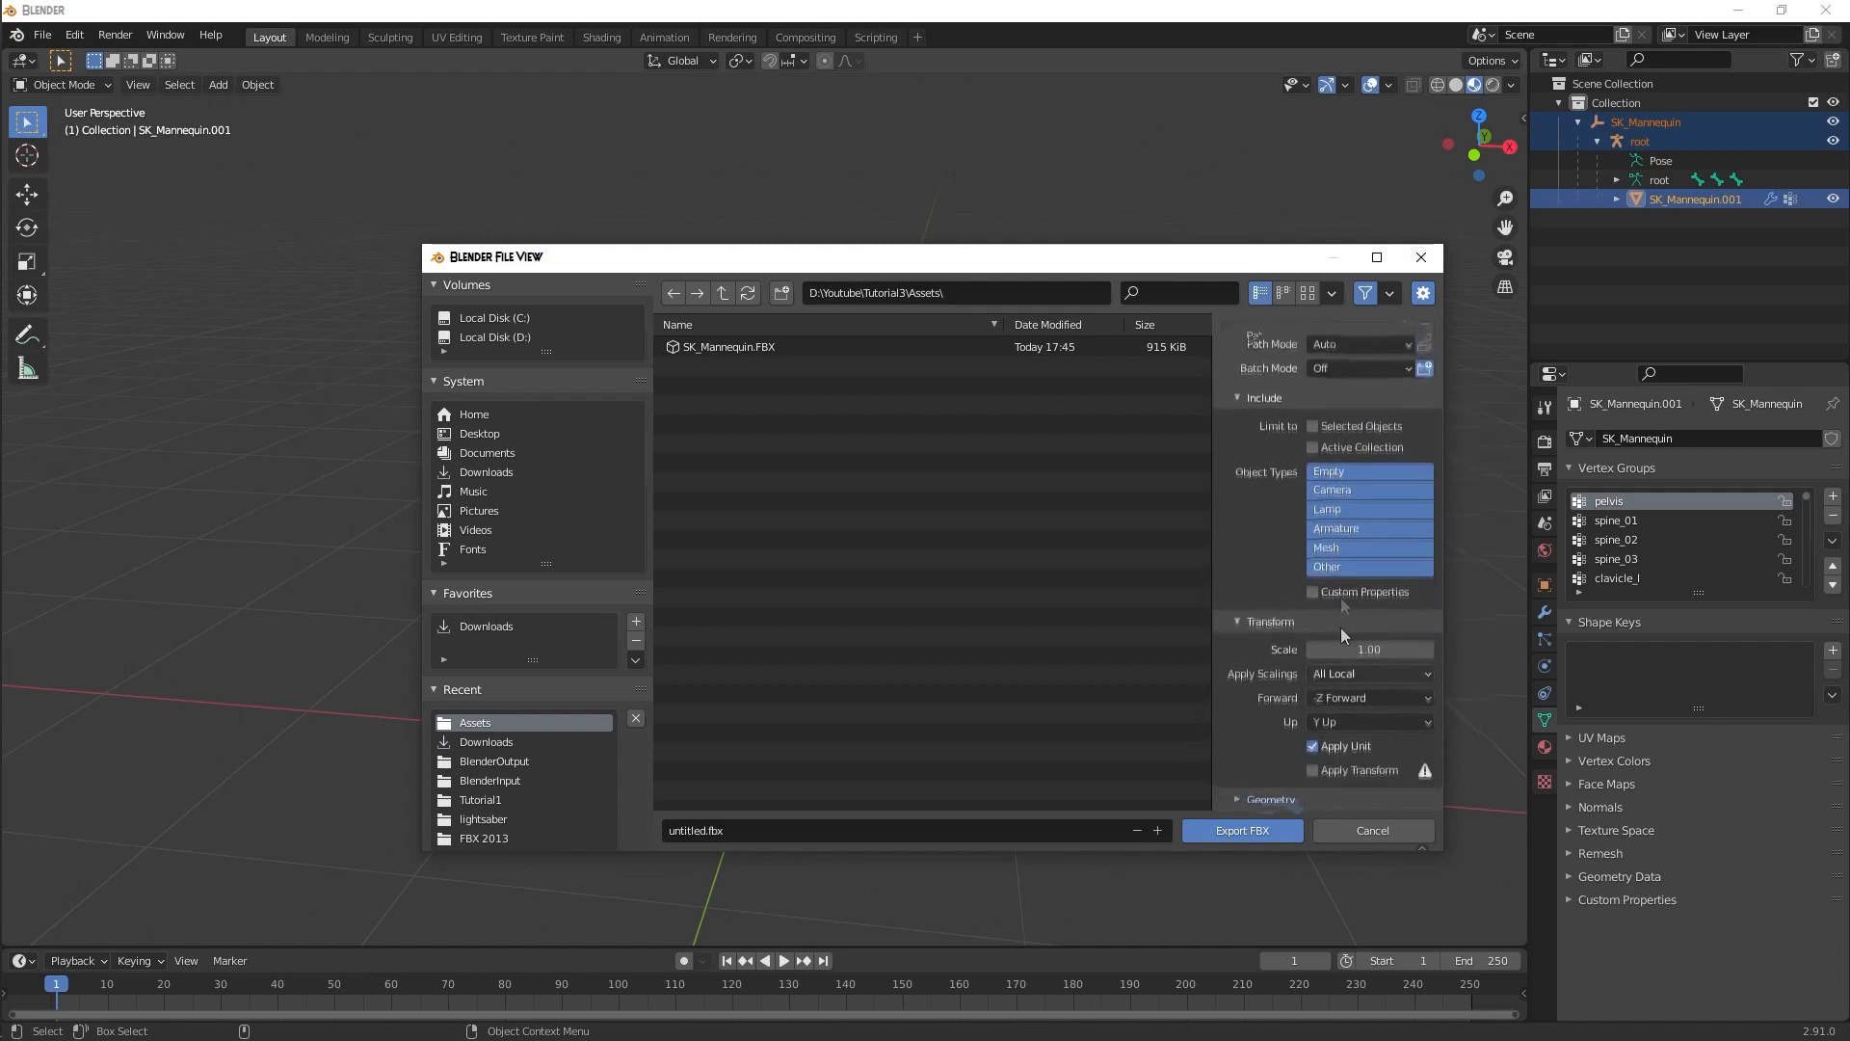
click(1313, 448)
click(1343, 546)
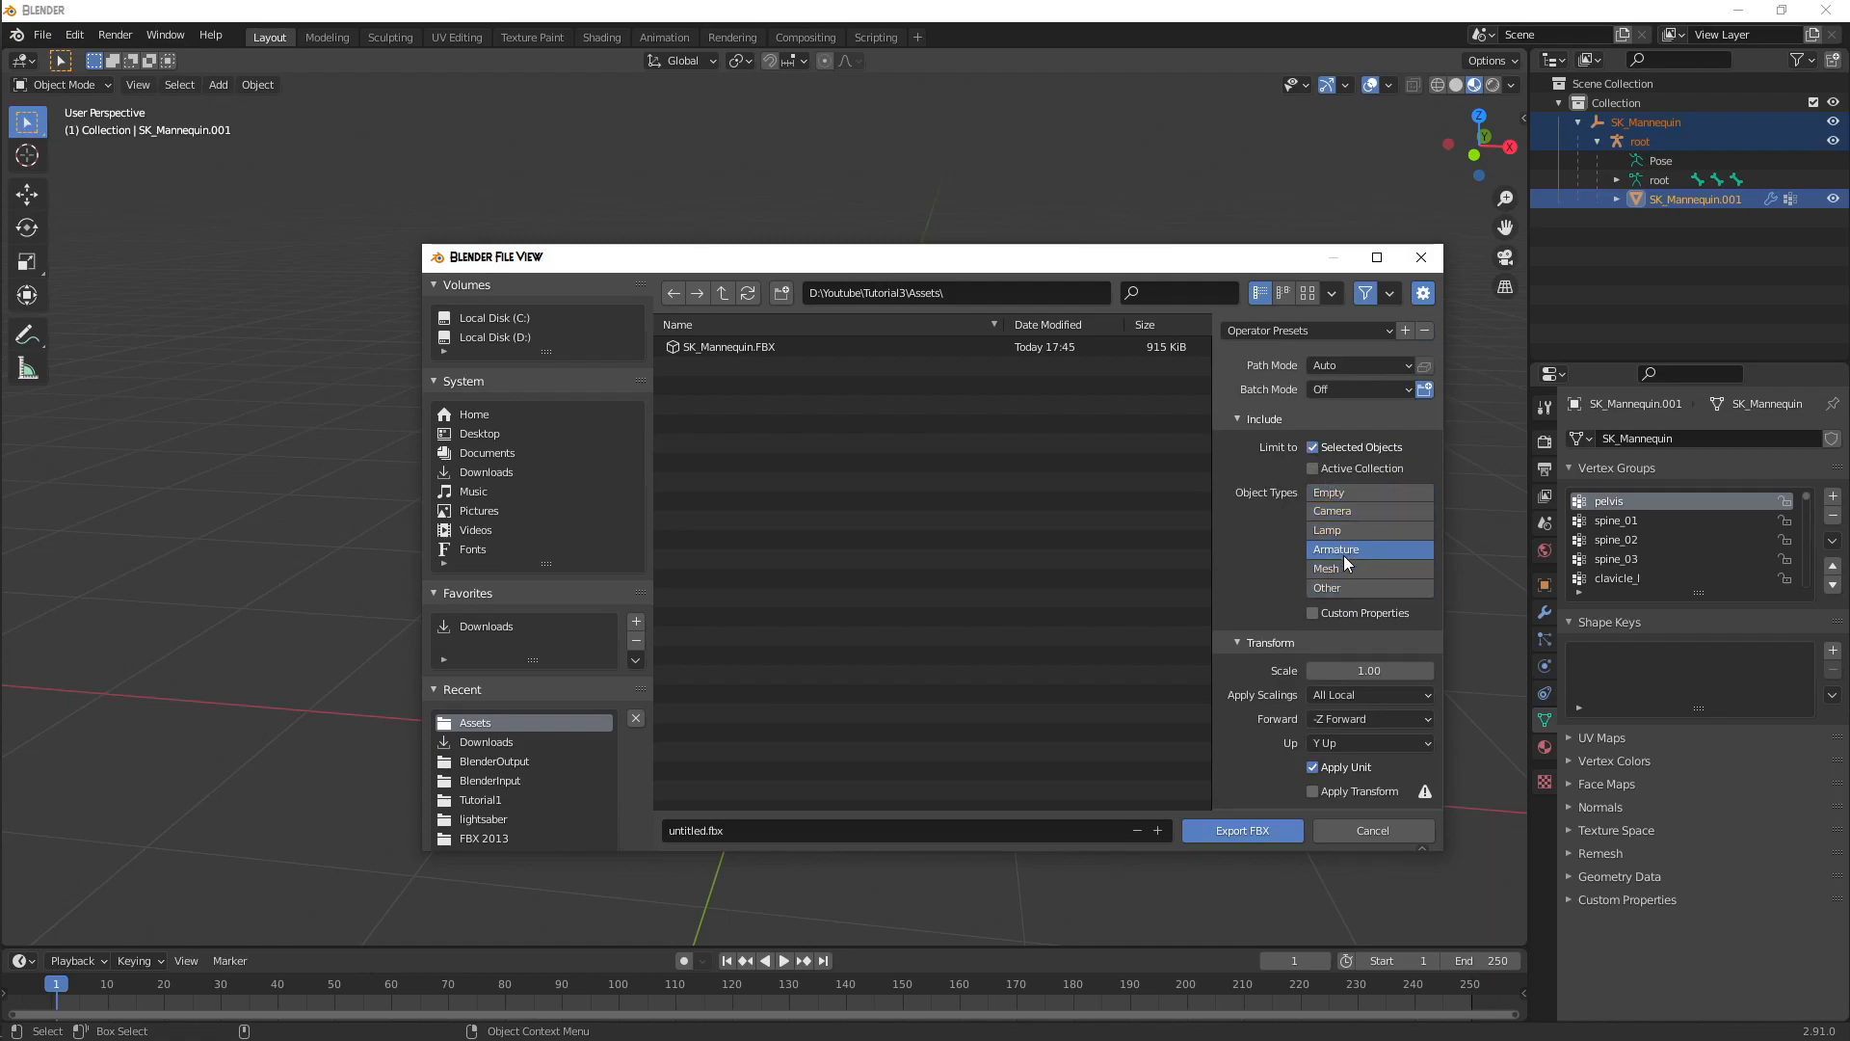
shift+click(1340, 569)
shift+click(1336, 590)
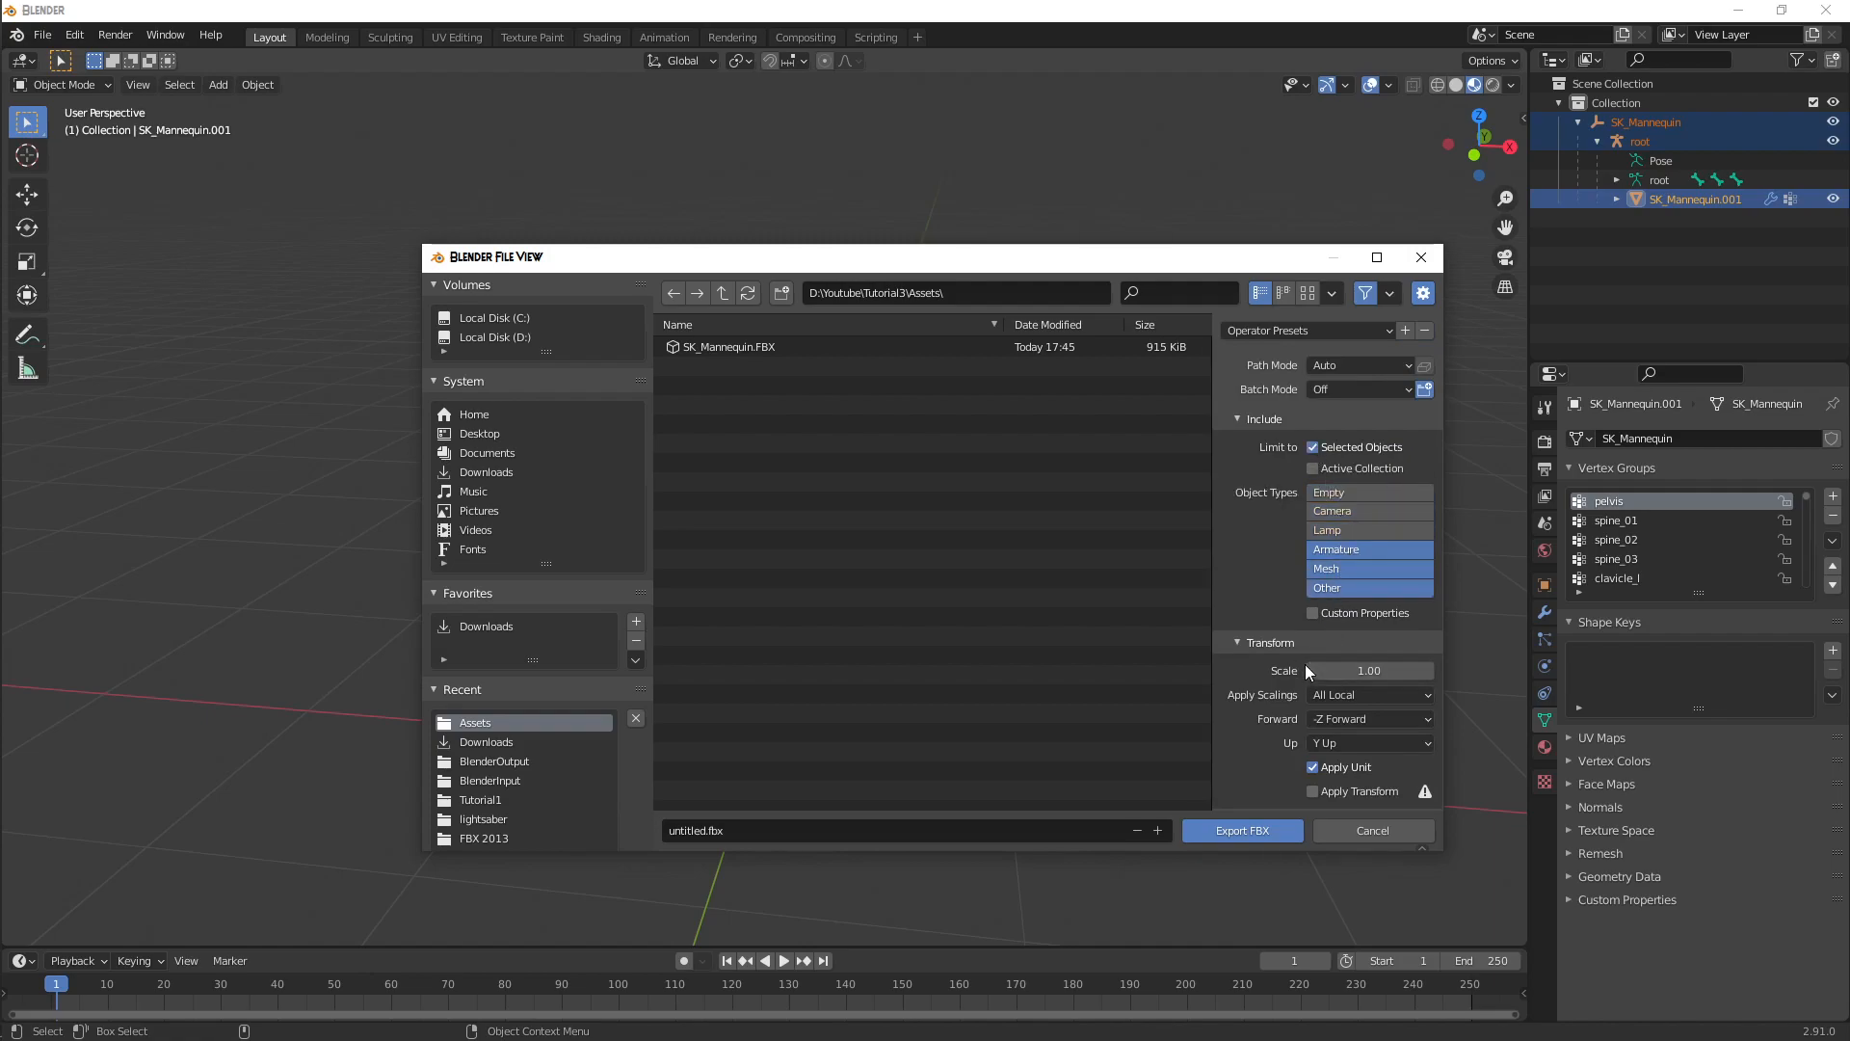
- Set the FBX export's geometry smoothing to Edge
scroll(1282, 617, down, 1)
scroll(1278, 611, down, 1)
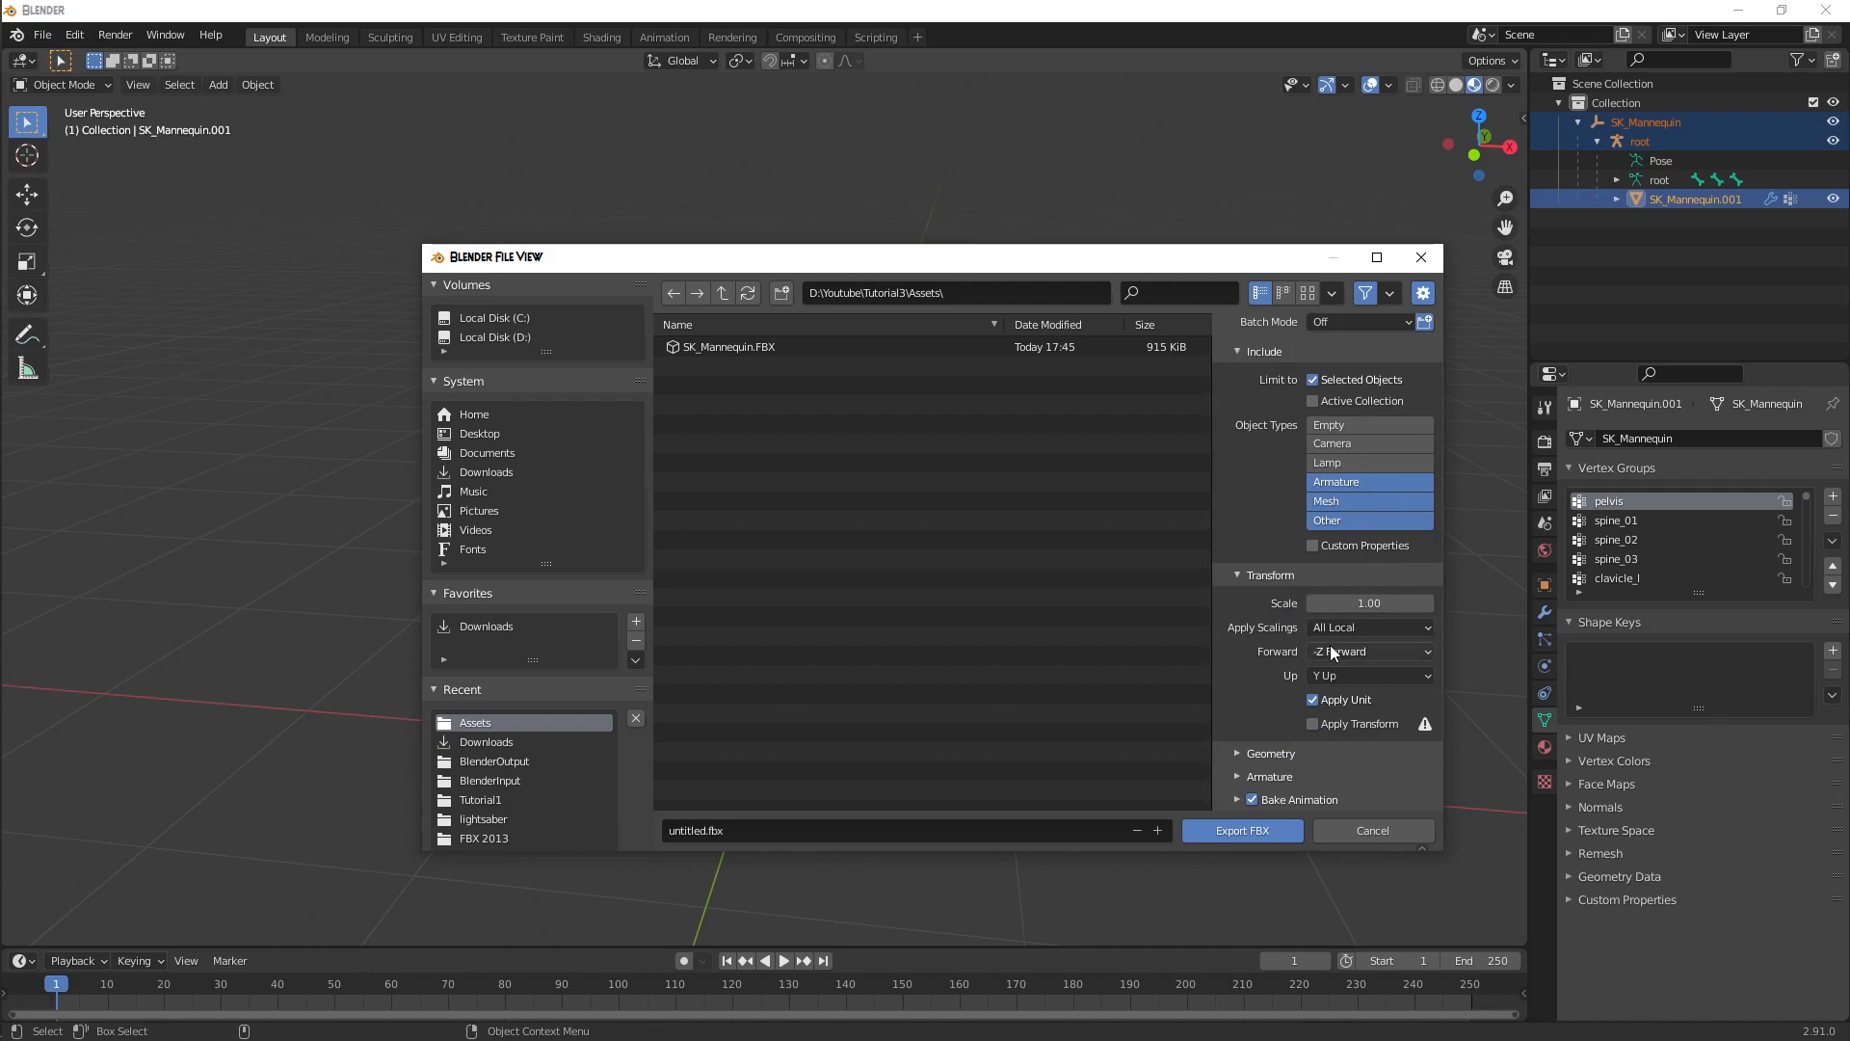
click(1235, 753)
scroll(1252, 732, down, 4)
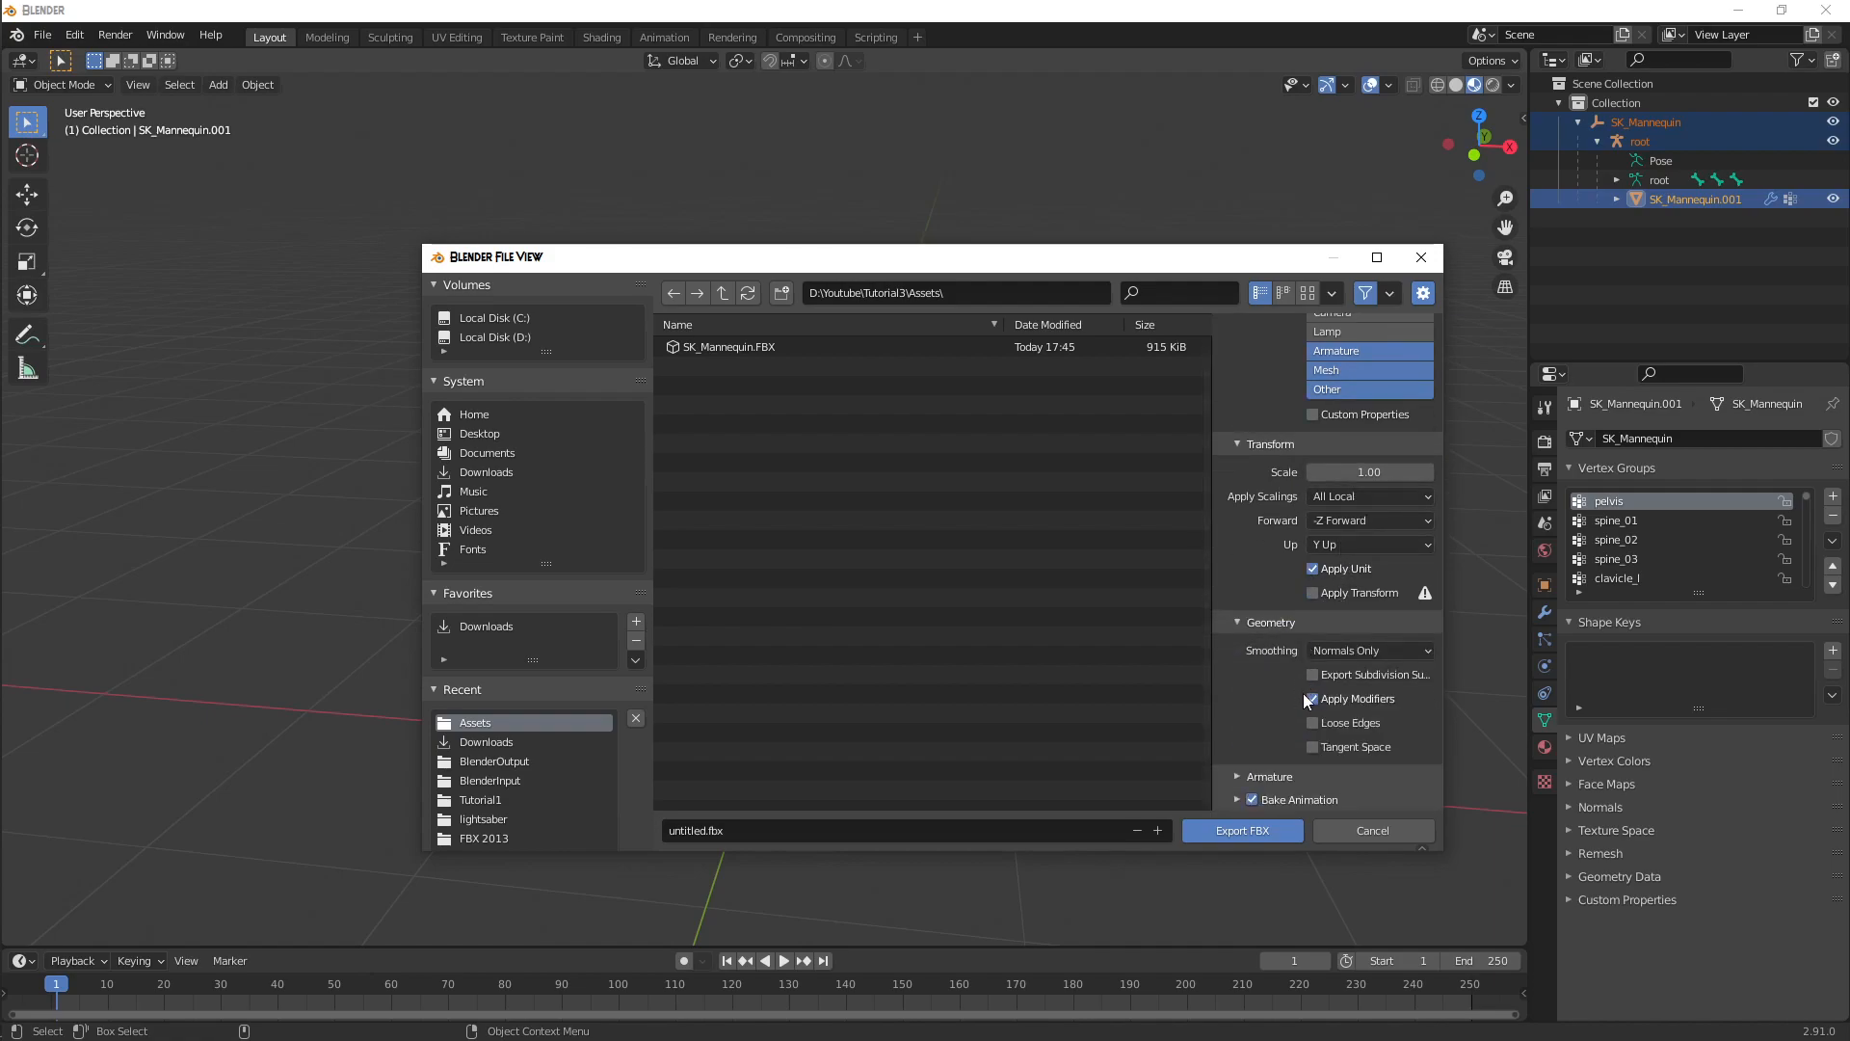
click(1334, 650)
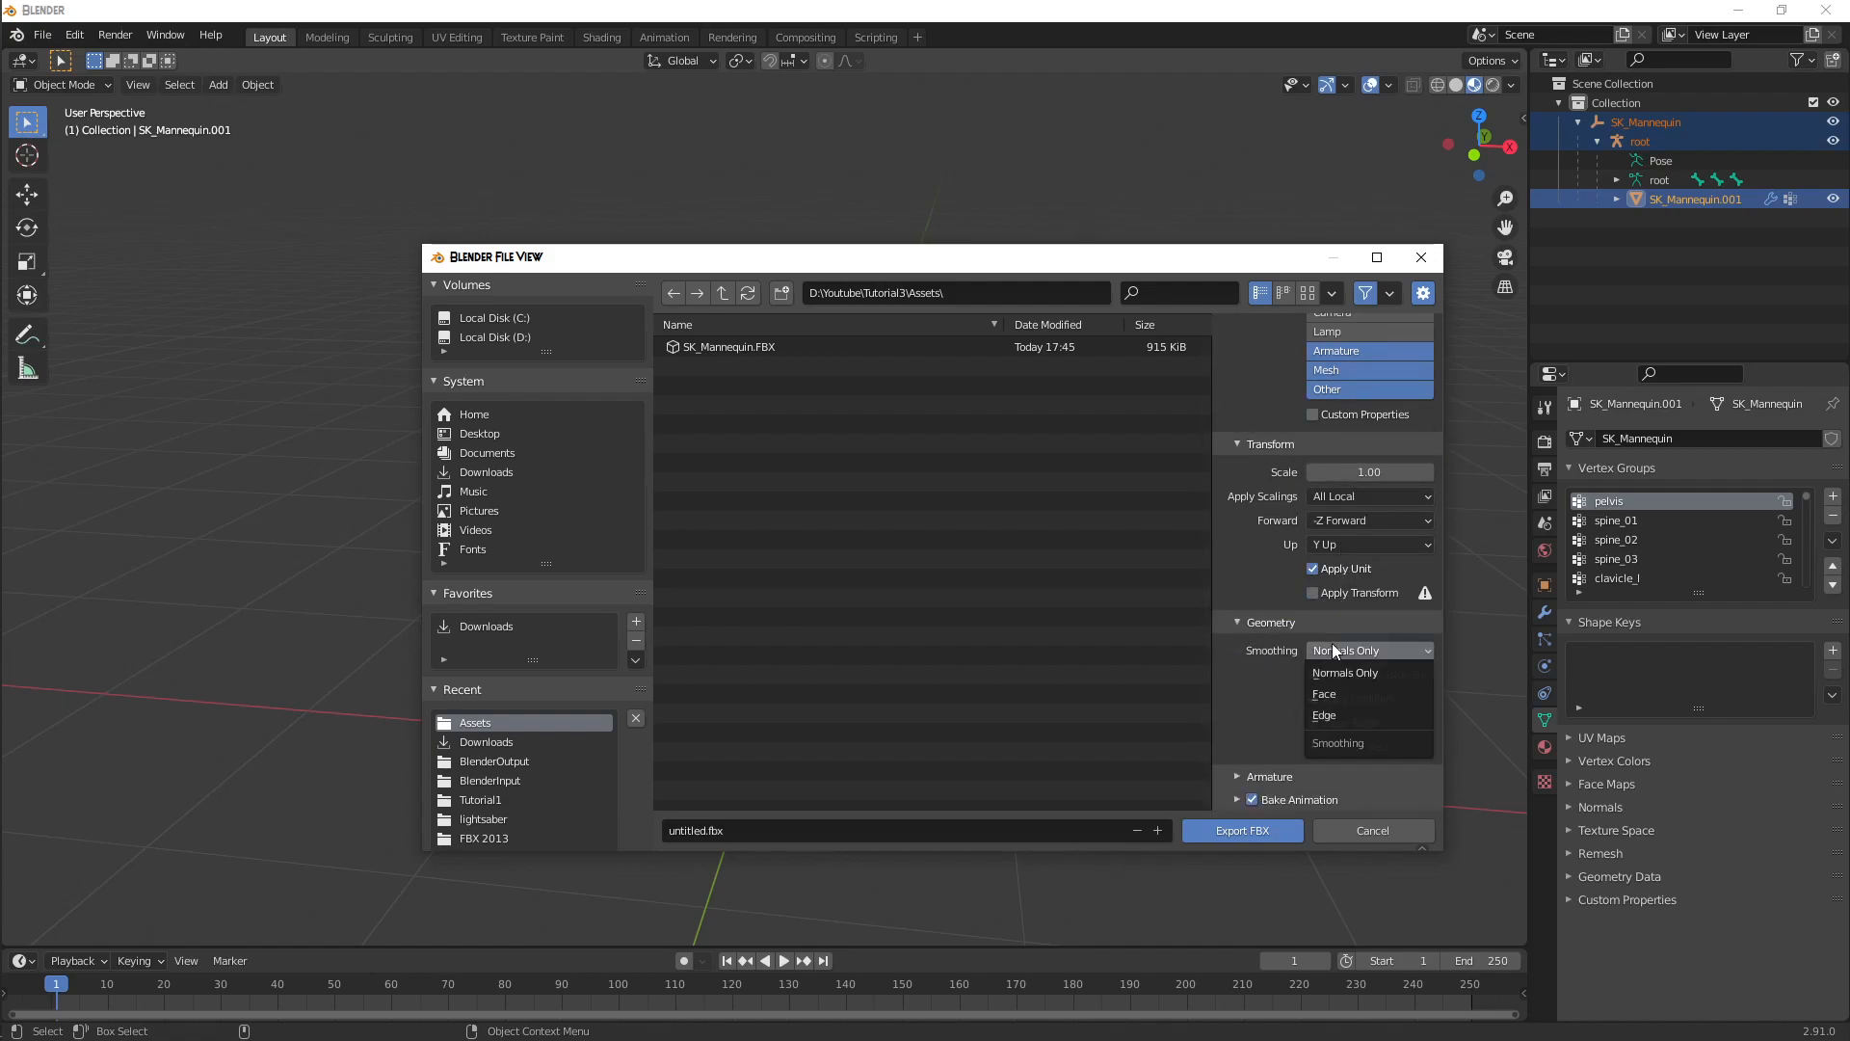
click(1338, 713)
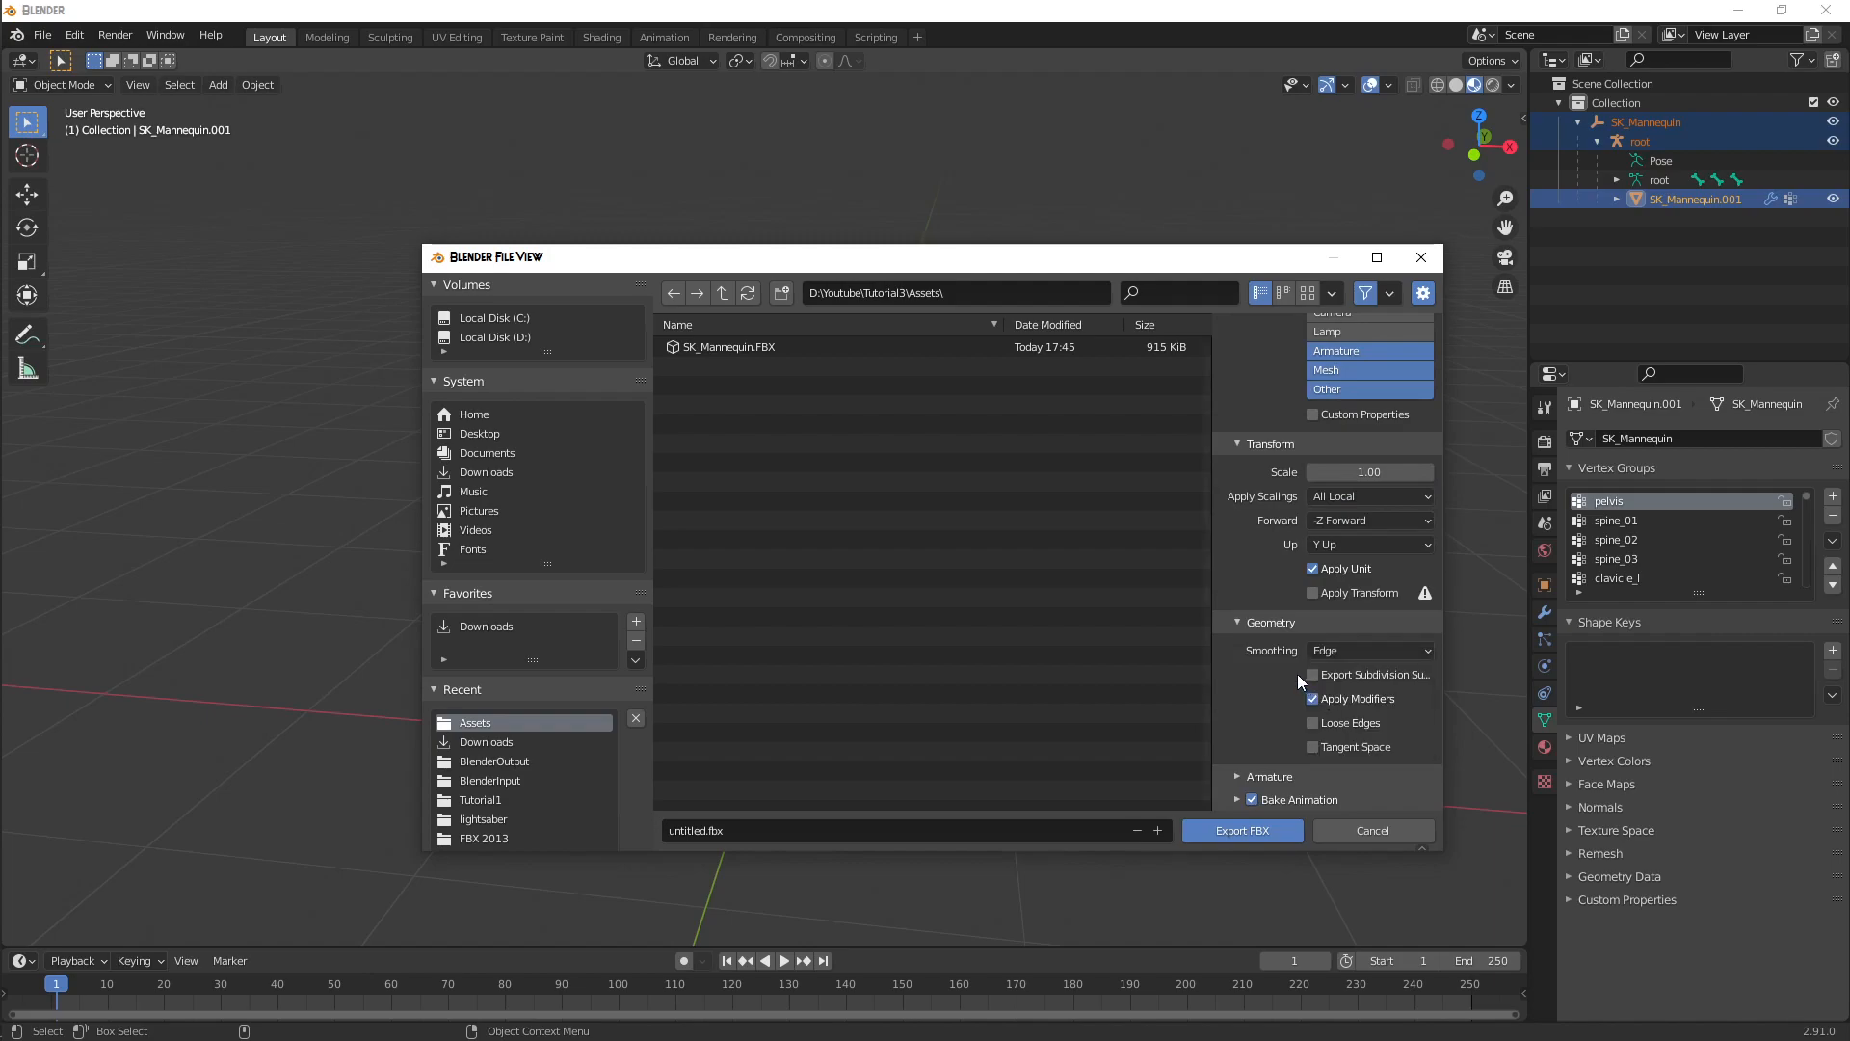
- Turn off Bake Animation and the armature's Add Leaf Bones option for the FBX export
click(1252, 799)
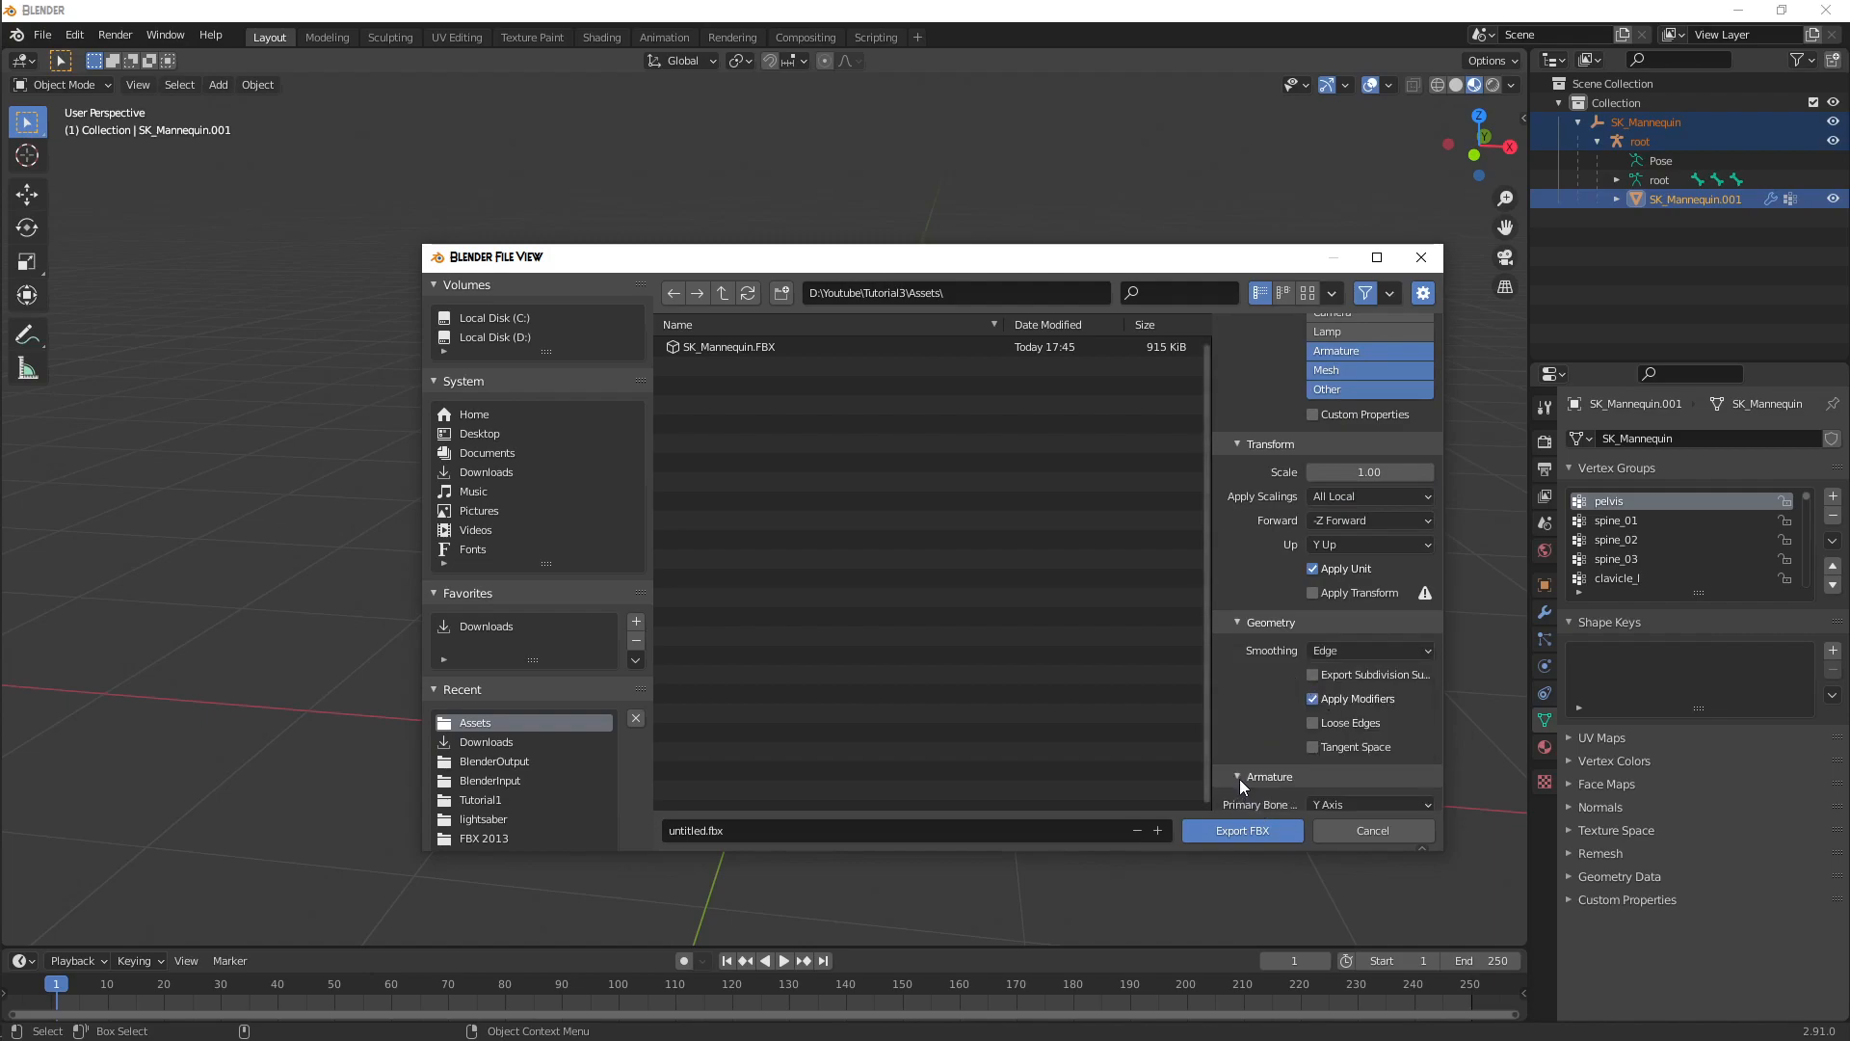
click(1239, 777)
scroll(1350, 732, down, 3)
click(1310, 770)
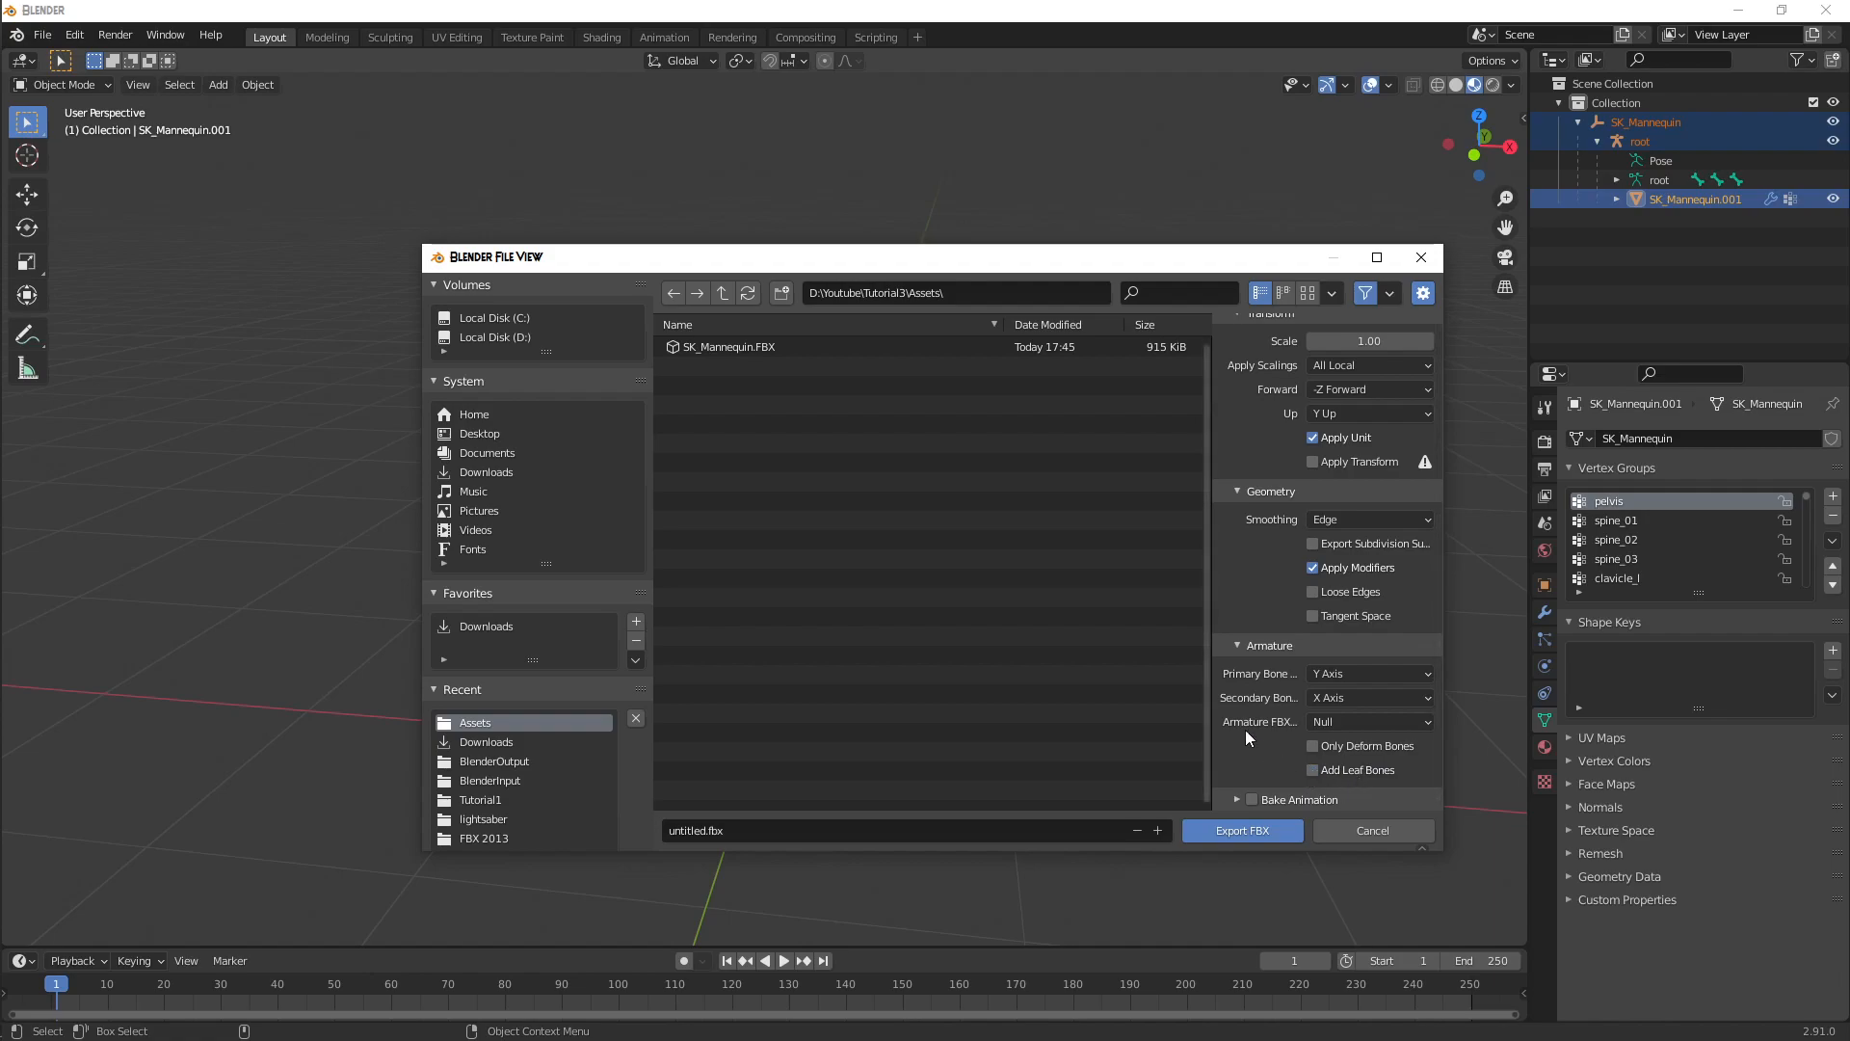
- Name the export file ClothModel and export it as FBX
click(784, 834)
text(Mod)
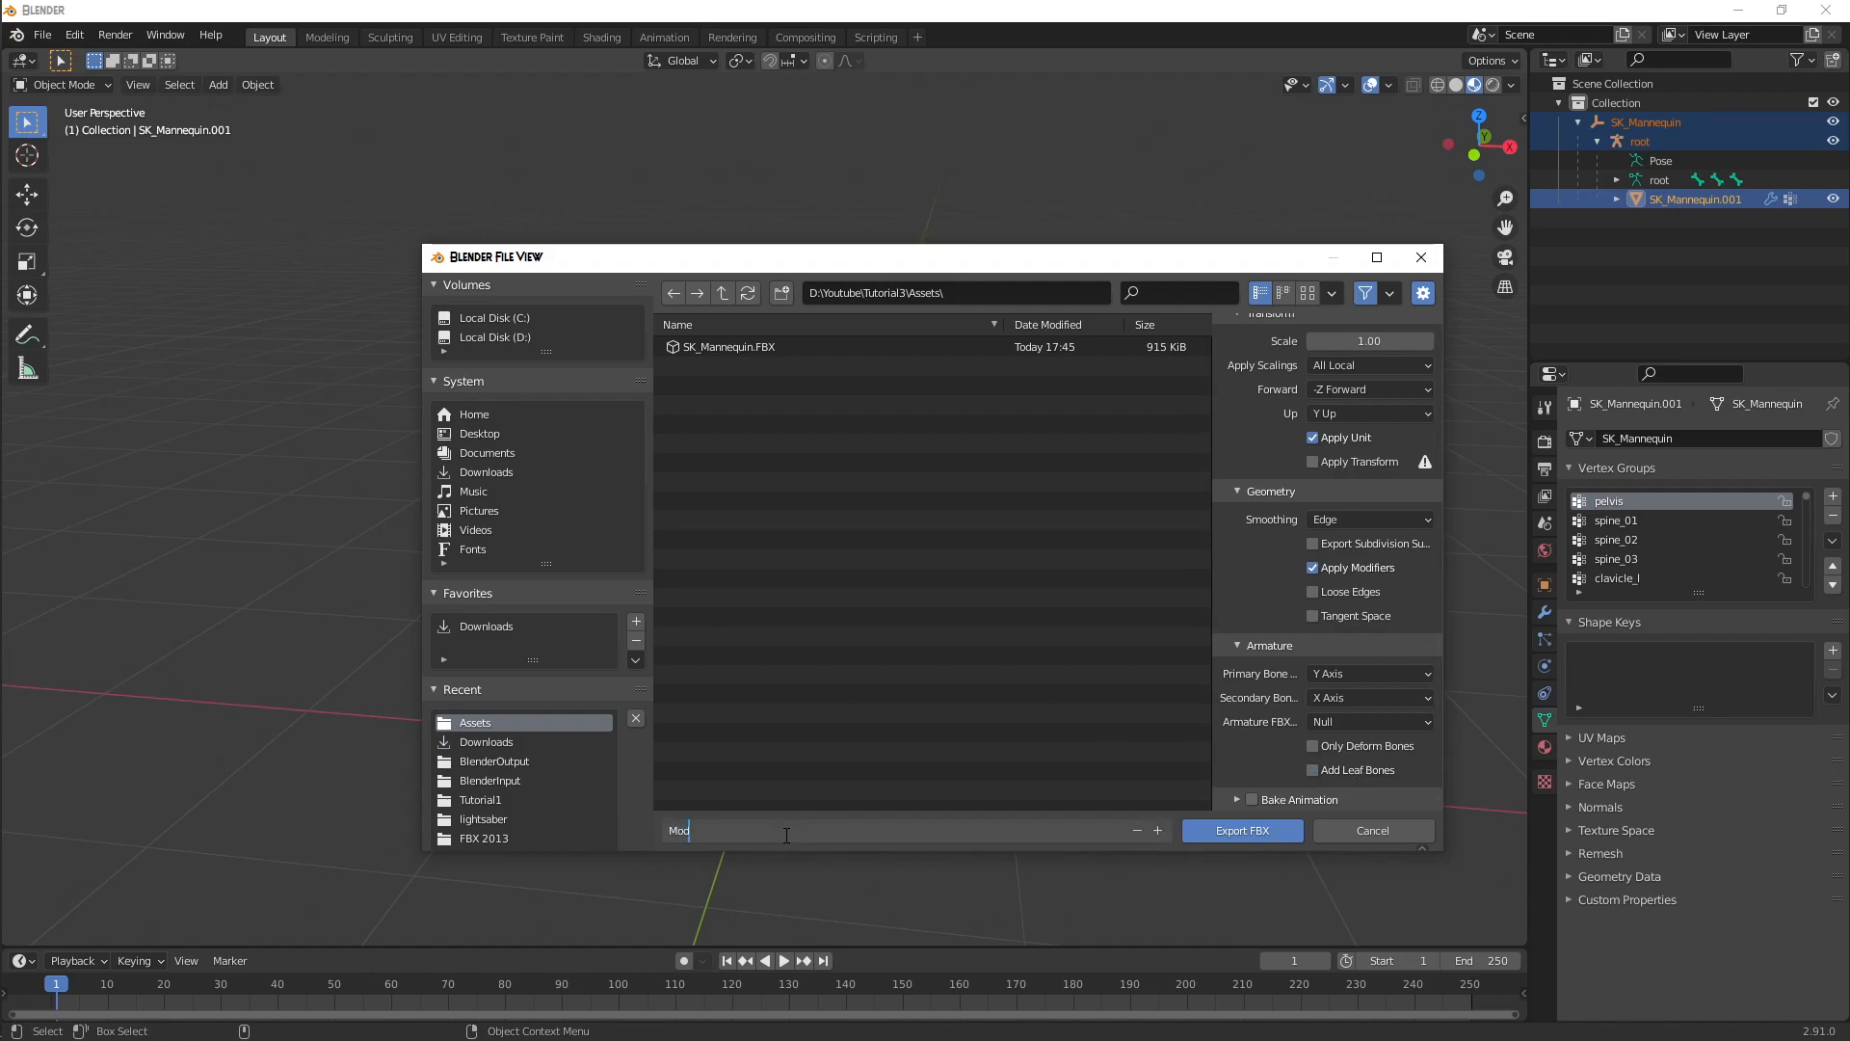
text(Model)
click(1233, 836)
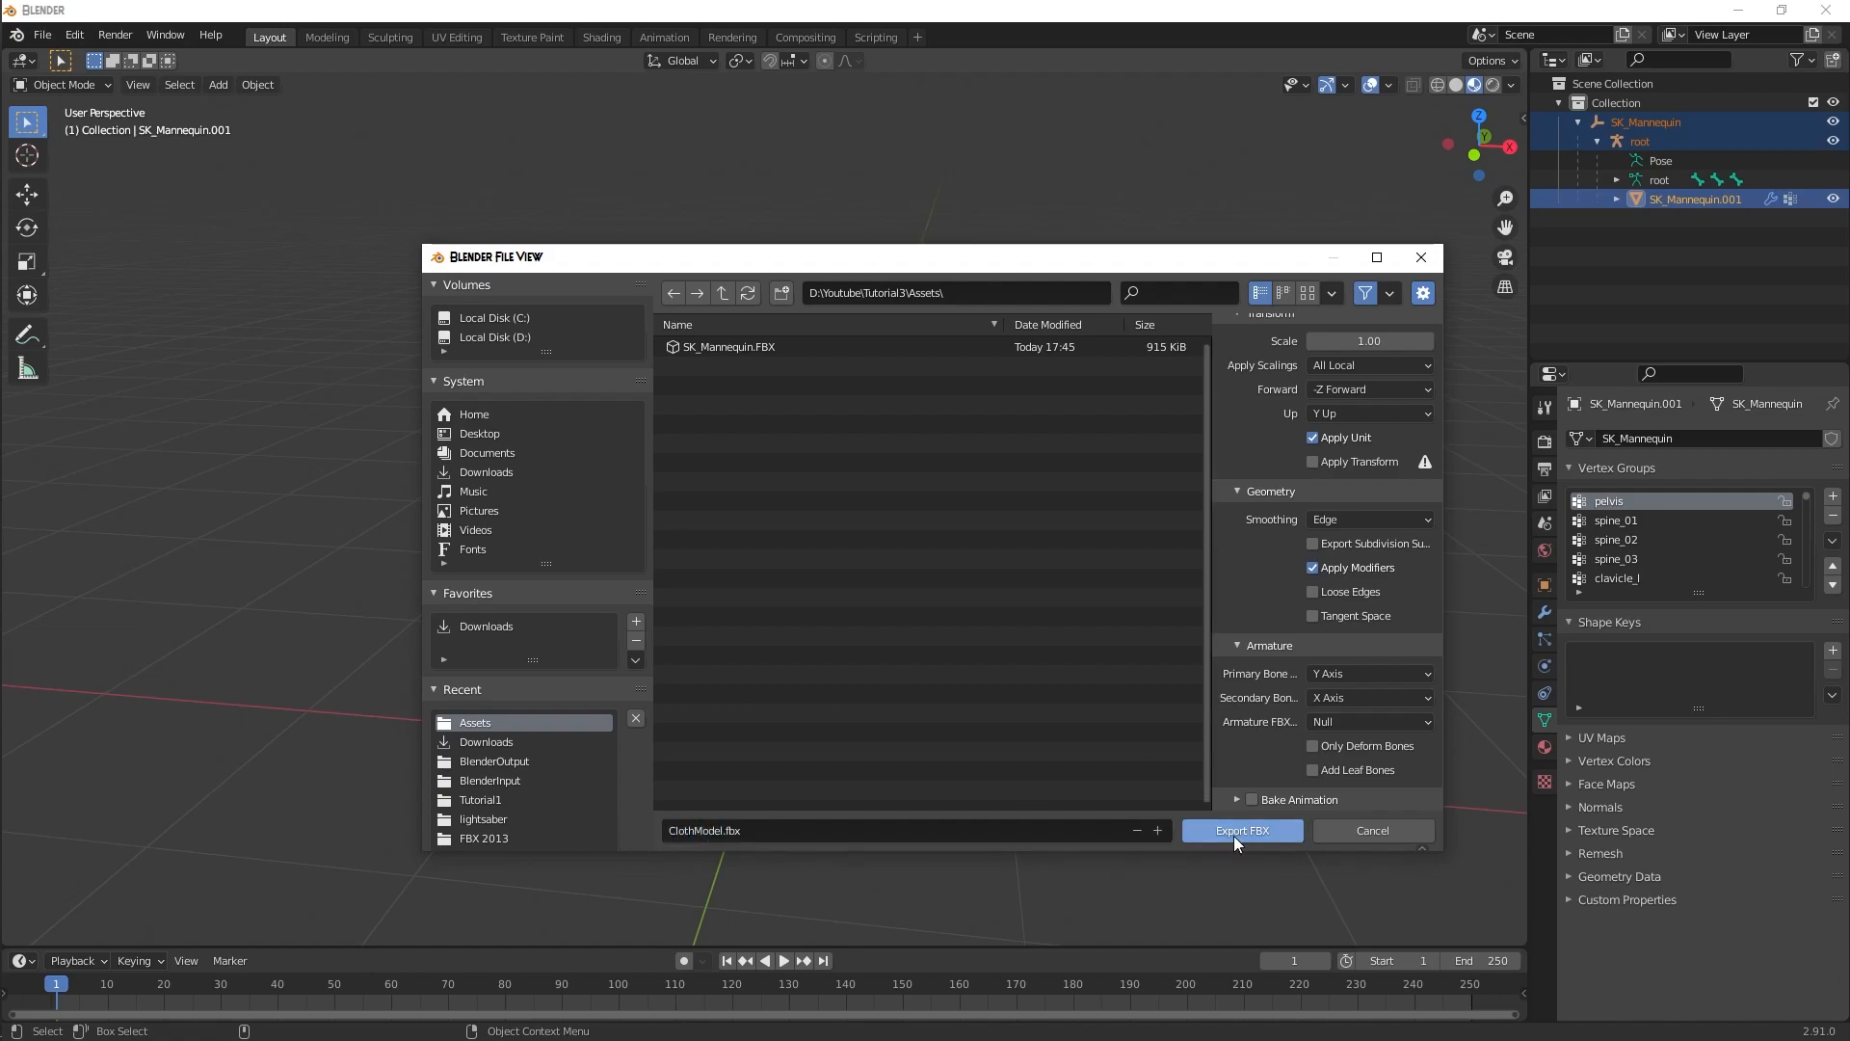
click(1234, 835)
- Switch to File Explorer and bring ClothModel.fbx from the Assets folder into Unreal Engine's Mannequin/Character/Mesh content folder
key(alt+Tab)
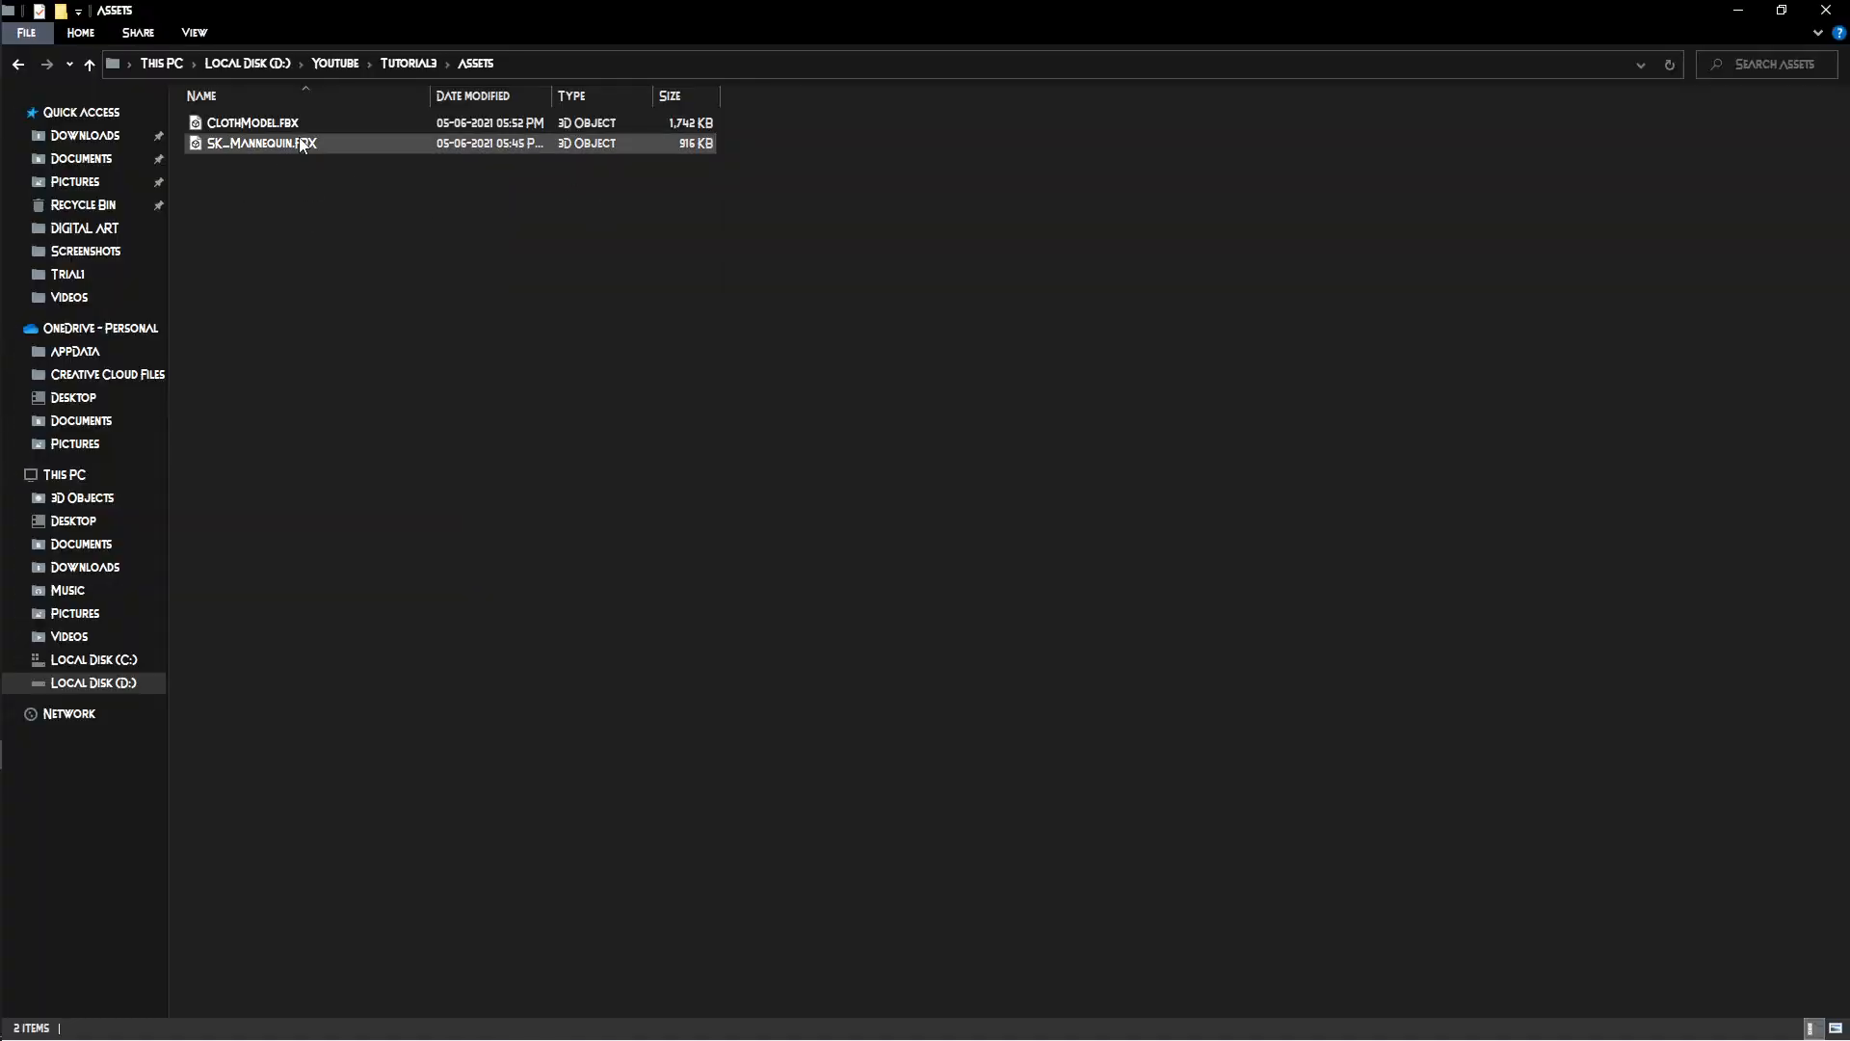
click(481, 123)
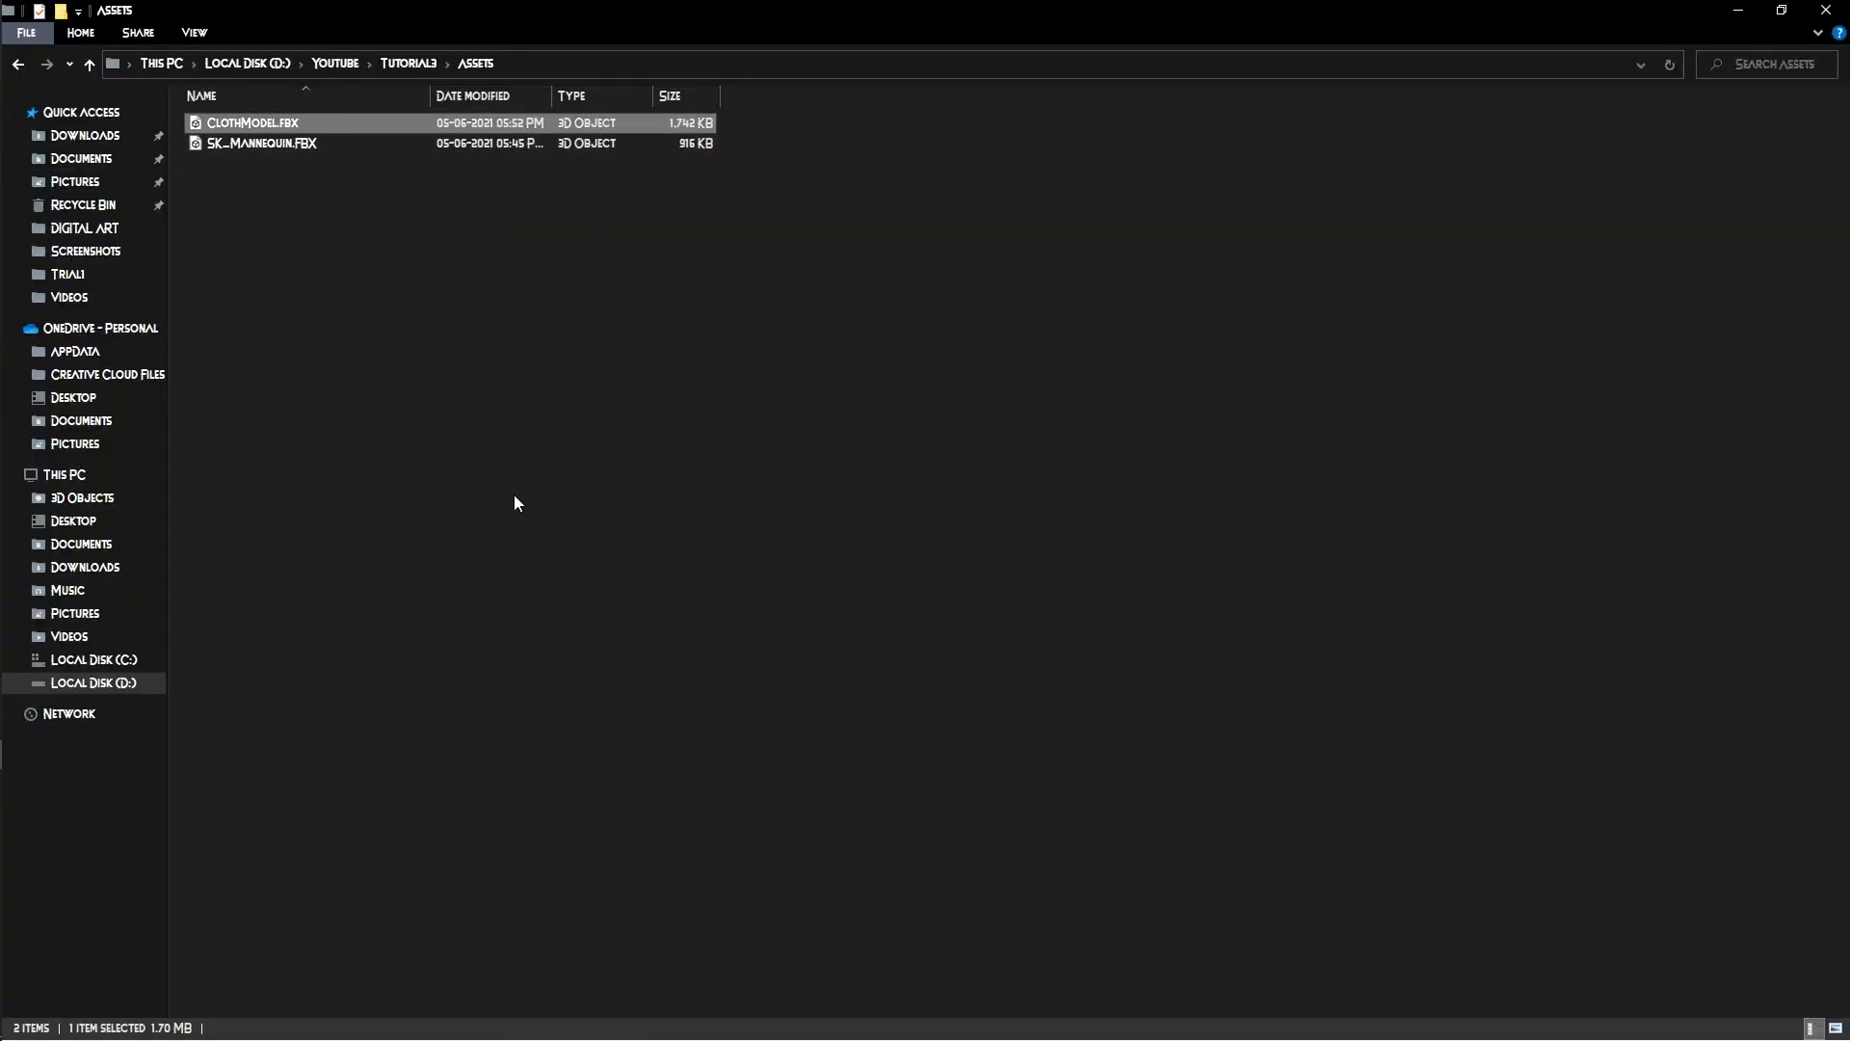
mouse_move(44, 457)
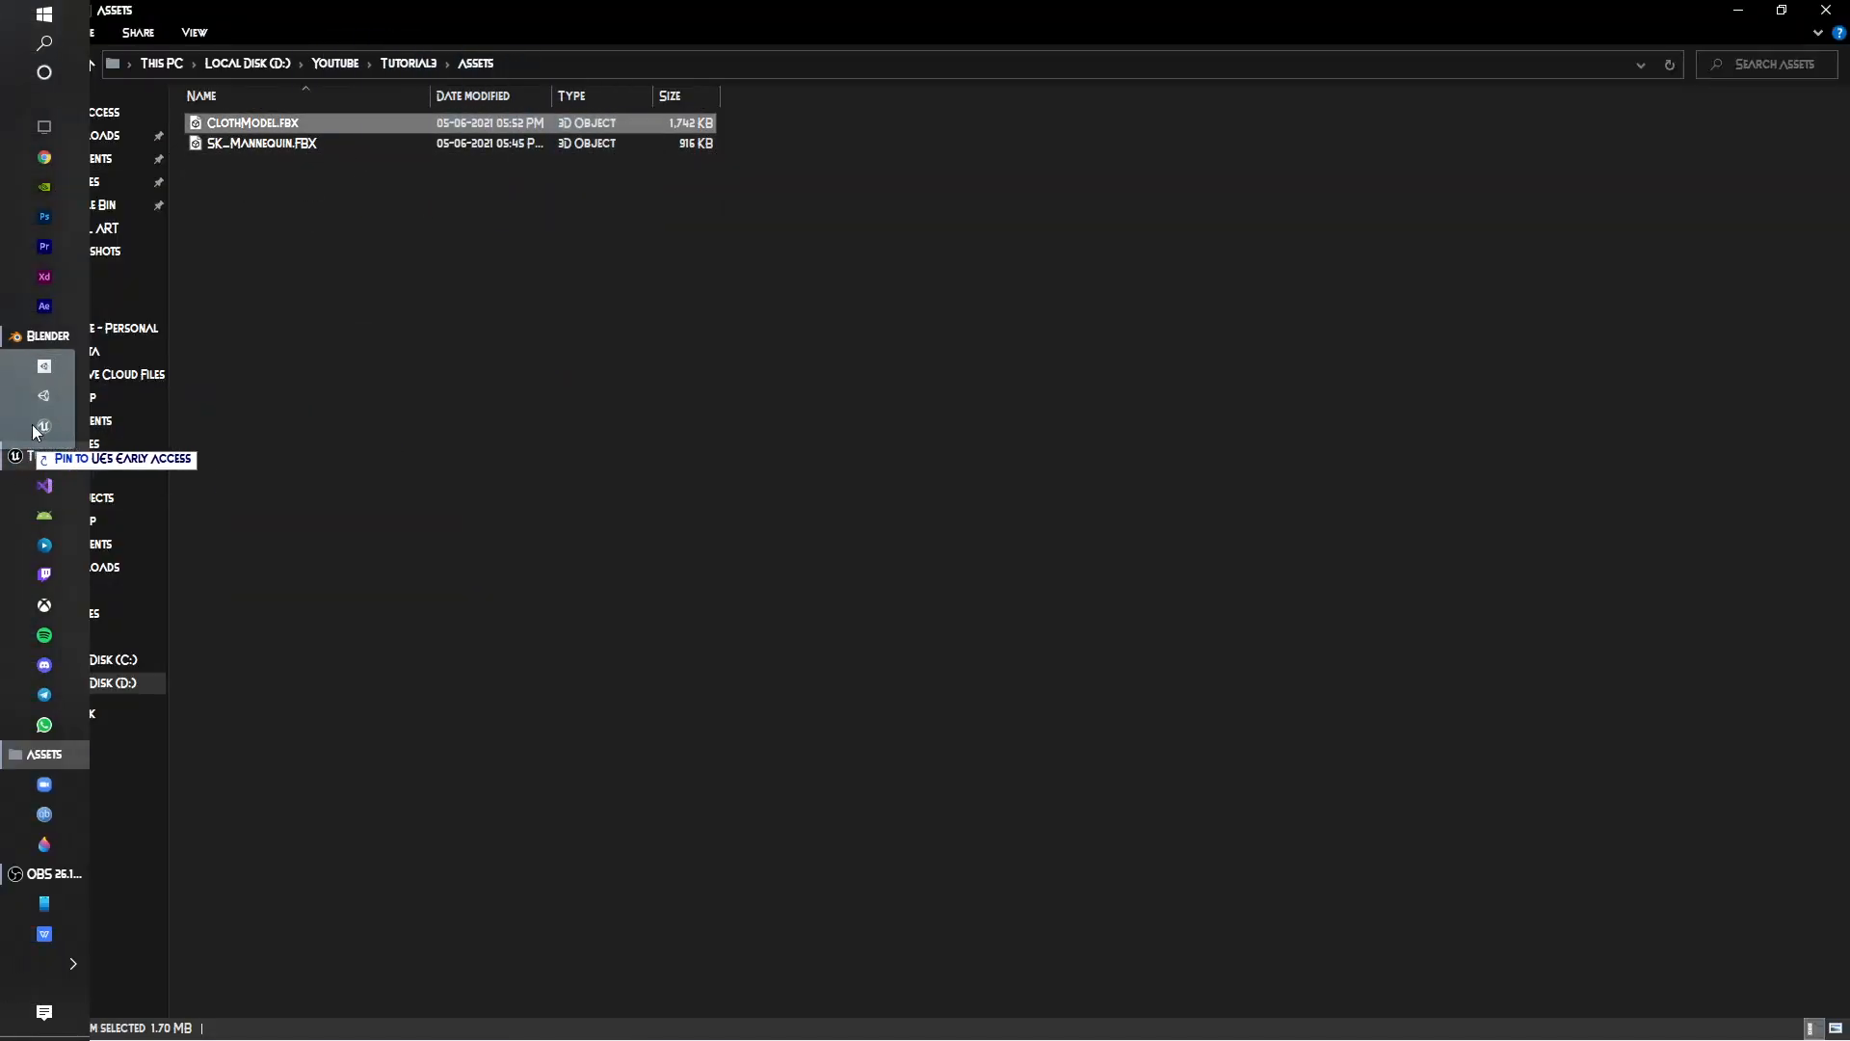
drag(45, 457, 964, 881)
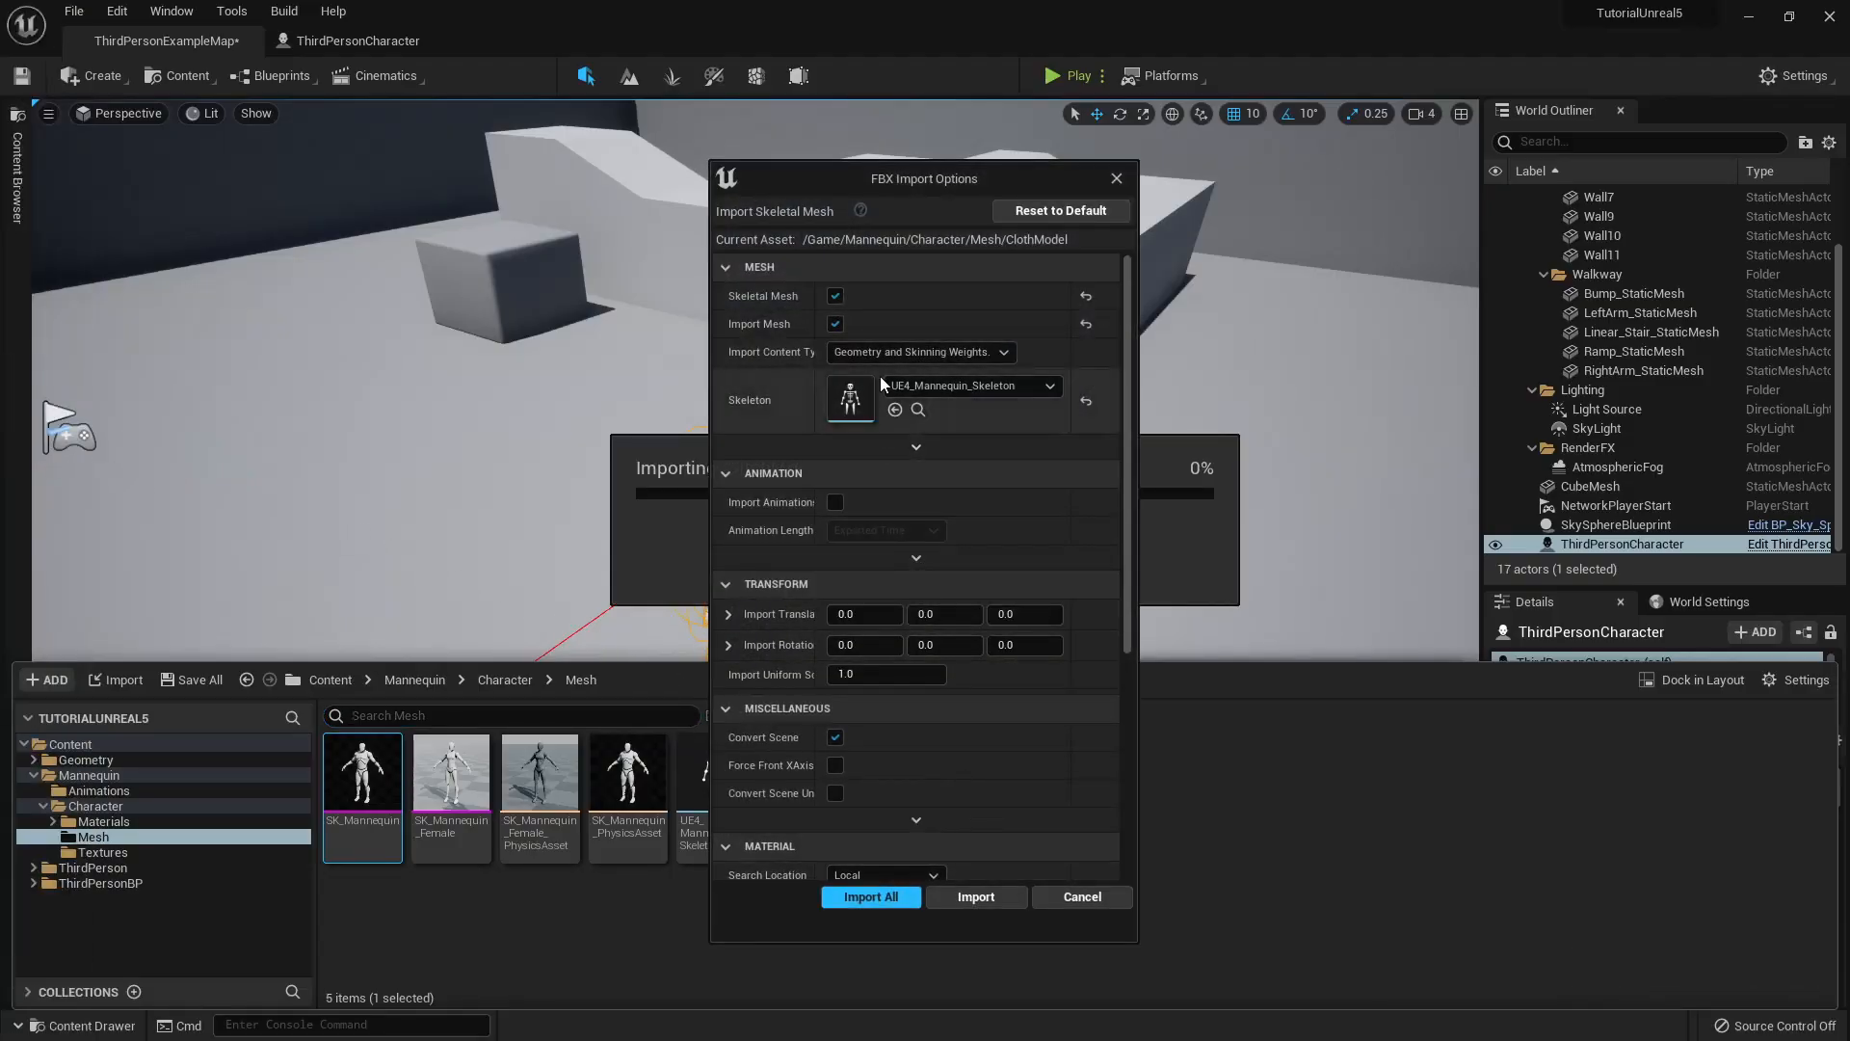
- Review the FBX import options and choose UE4_Mannequin_Skeleton as the skeleton for ClothModel
scroll(956, 801, down, 5)
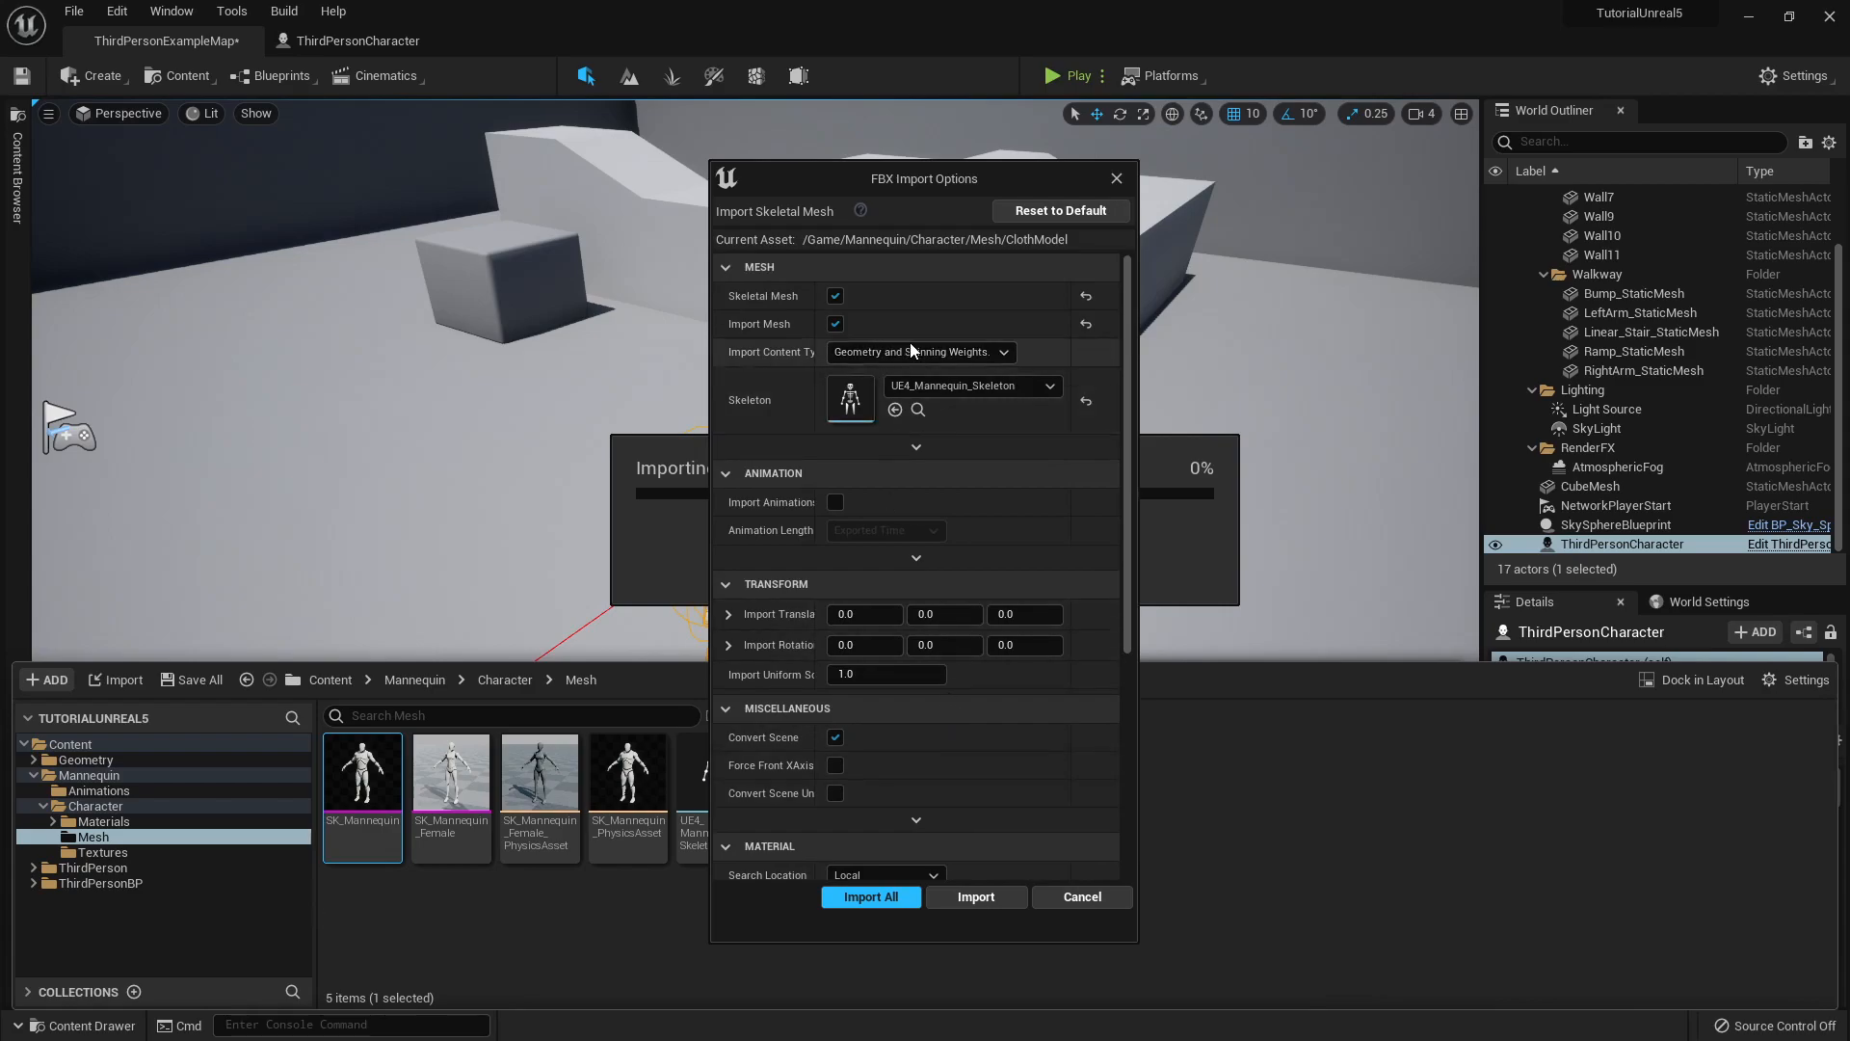
scroll(961, 694, up, 5)
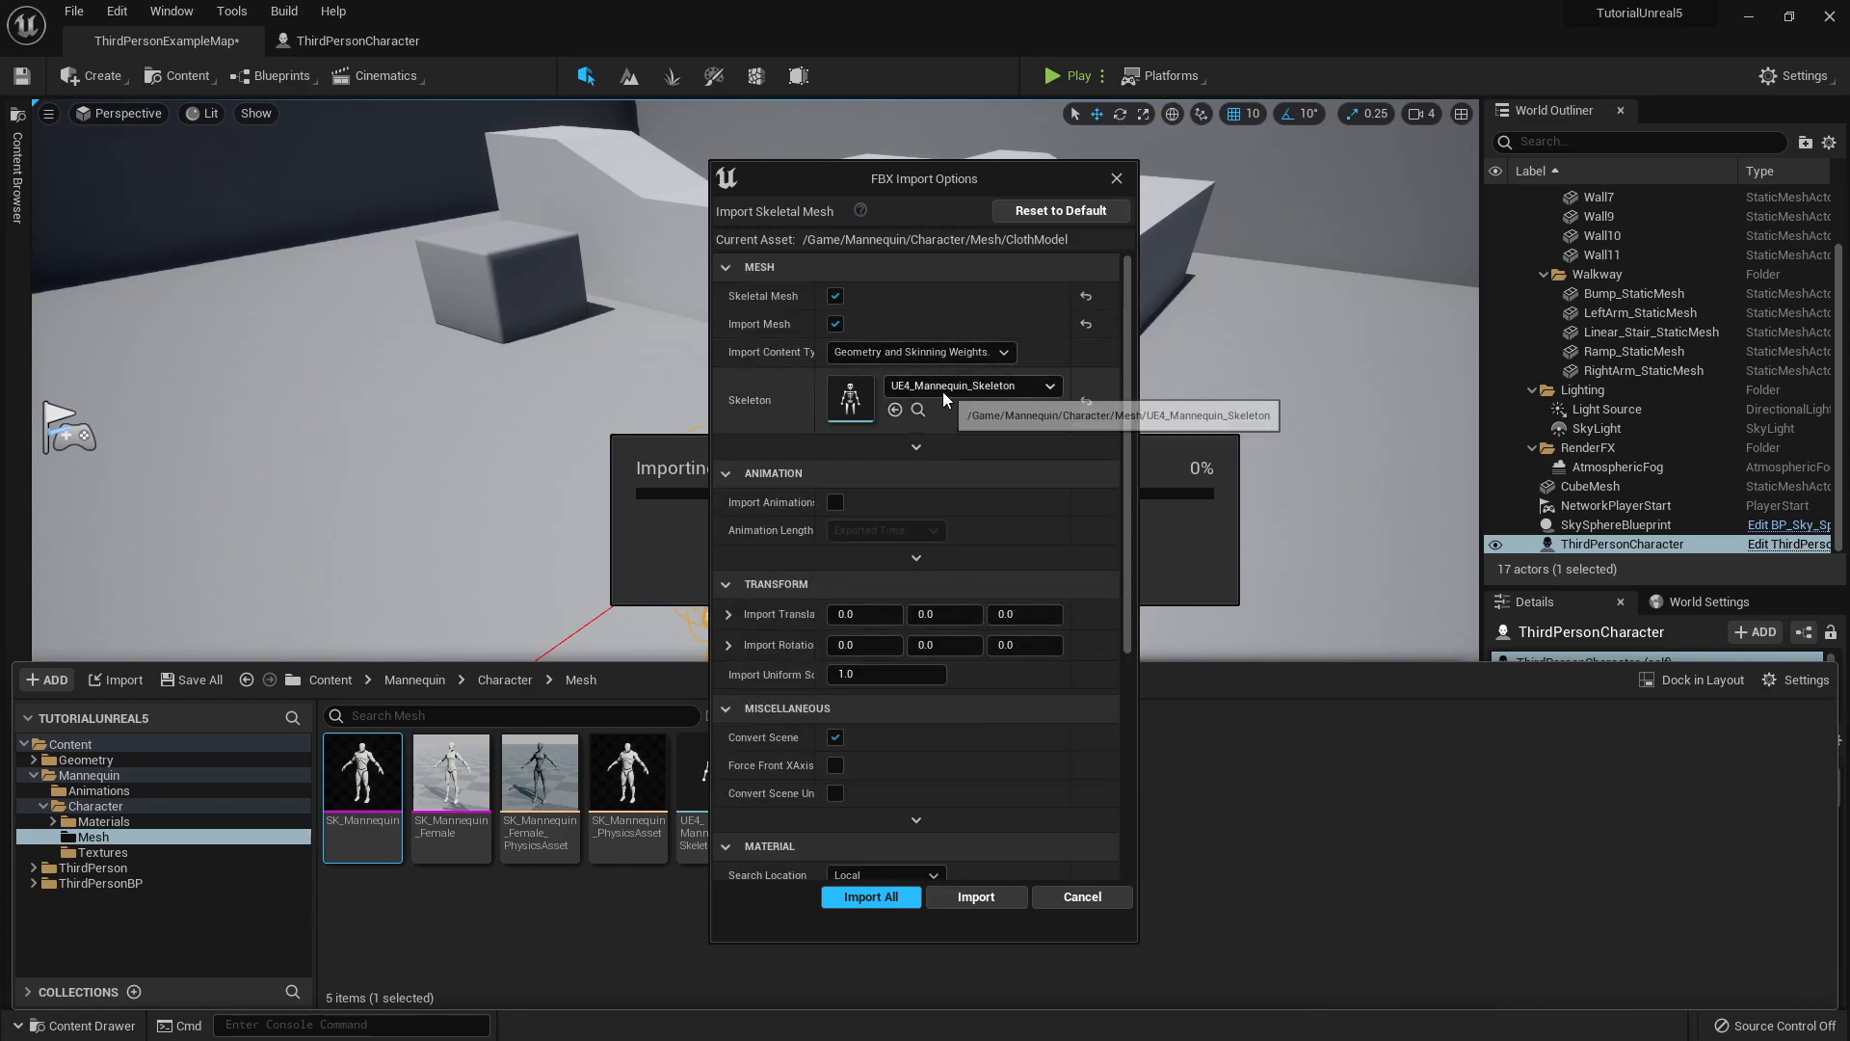
click(942, 391)
click(1002, 575)
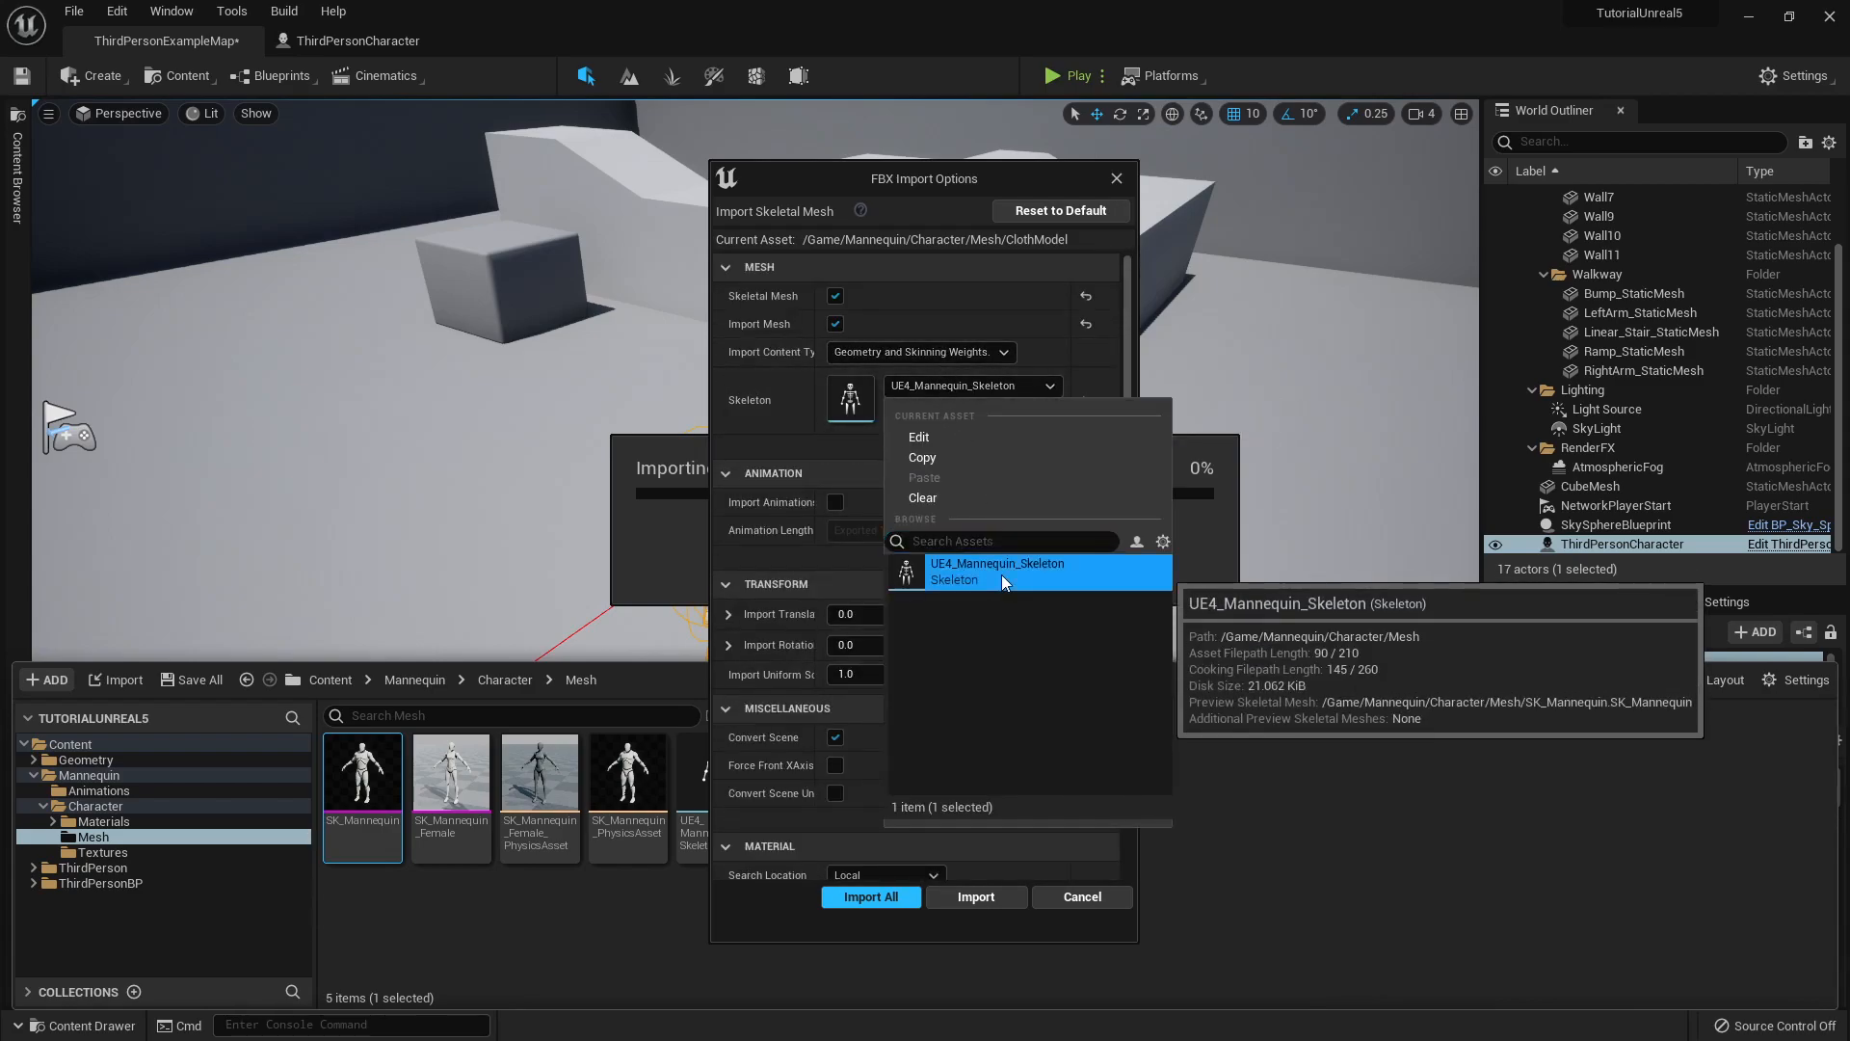
- Import all of ClothModel with the chosen skeleton and save all modified content
click(777, 426)
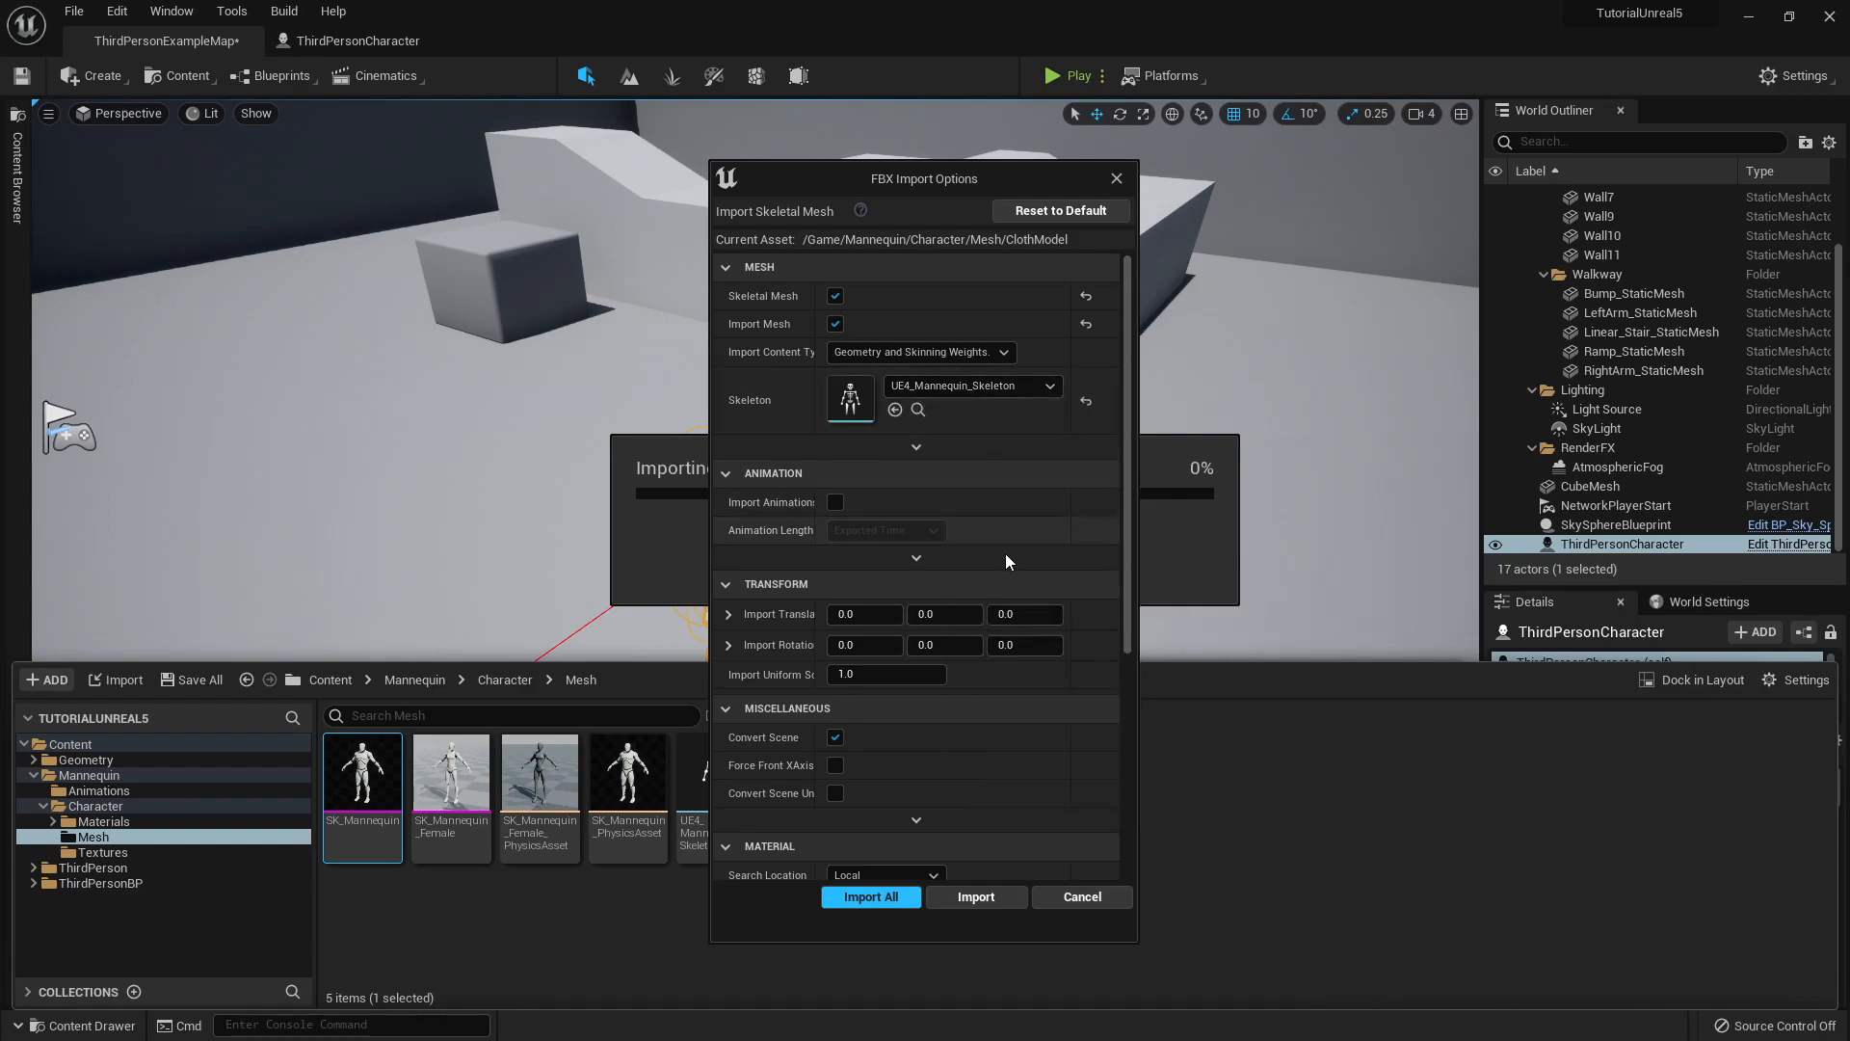
click(869, 897)
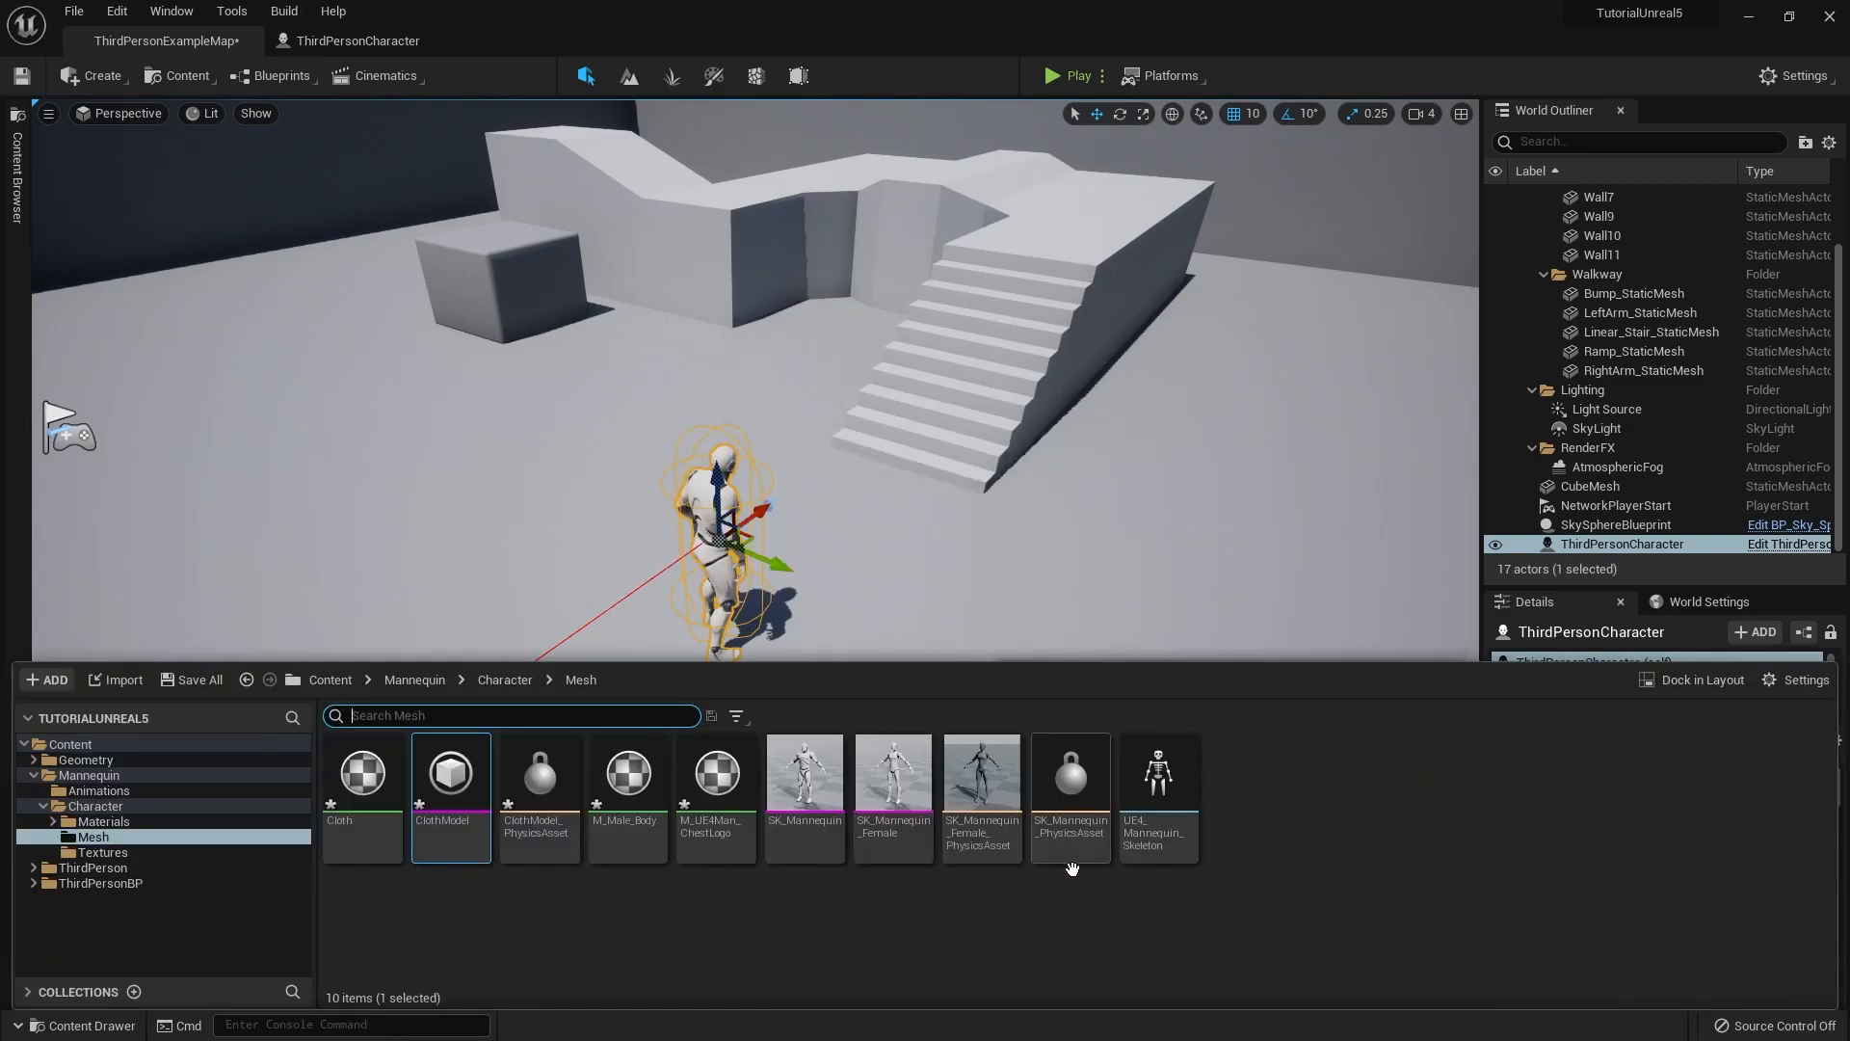
key(ctrl+shift+s)
click(946, 628)
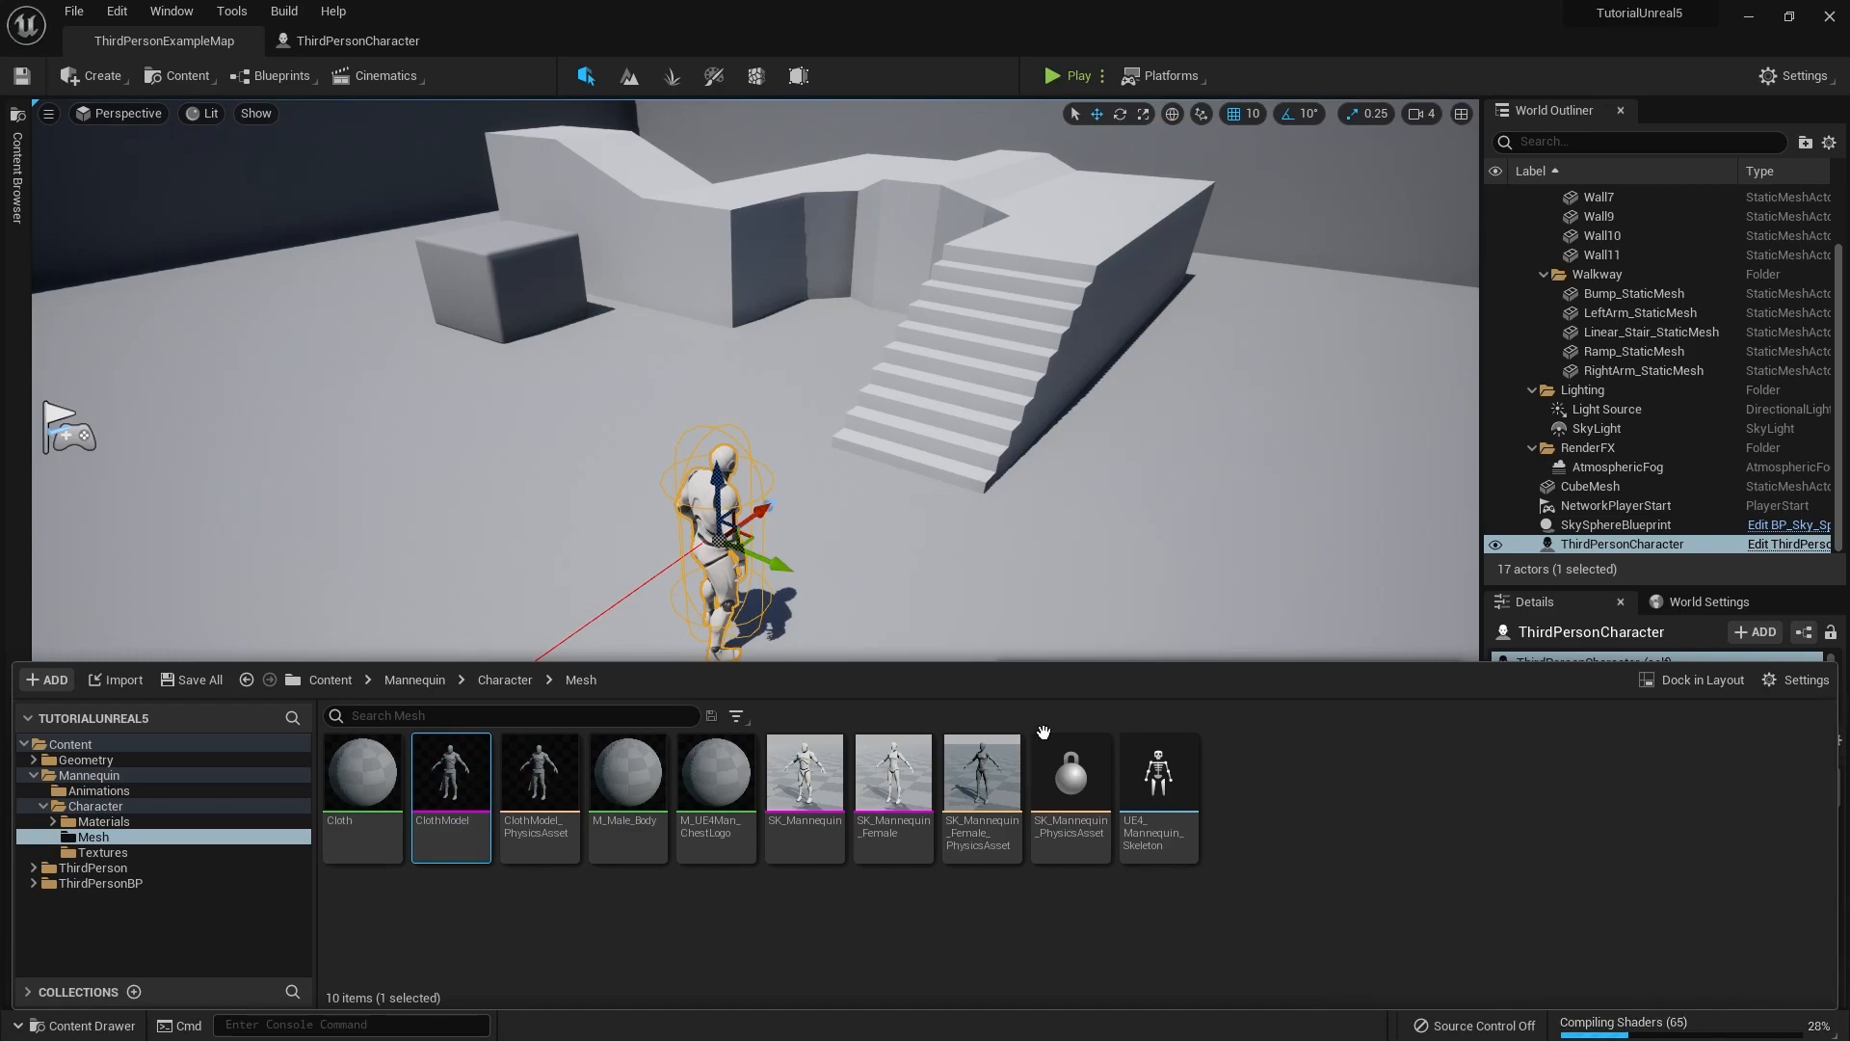
- Open the ThirdPersonCharacter blueprint, set its Mesh component's skeletal mesh to ClothModel and compile
click(701, 512)
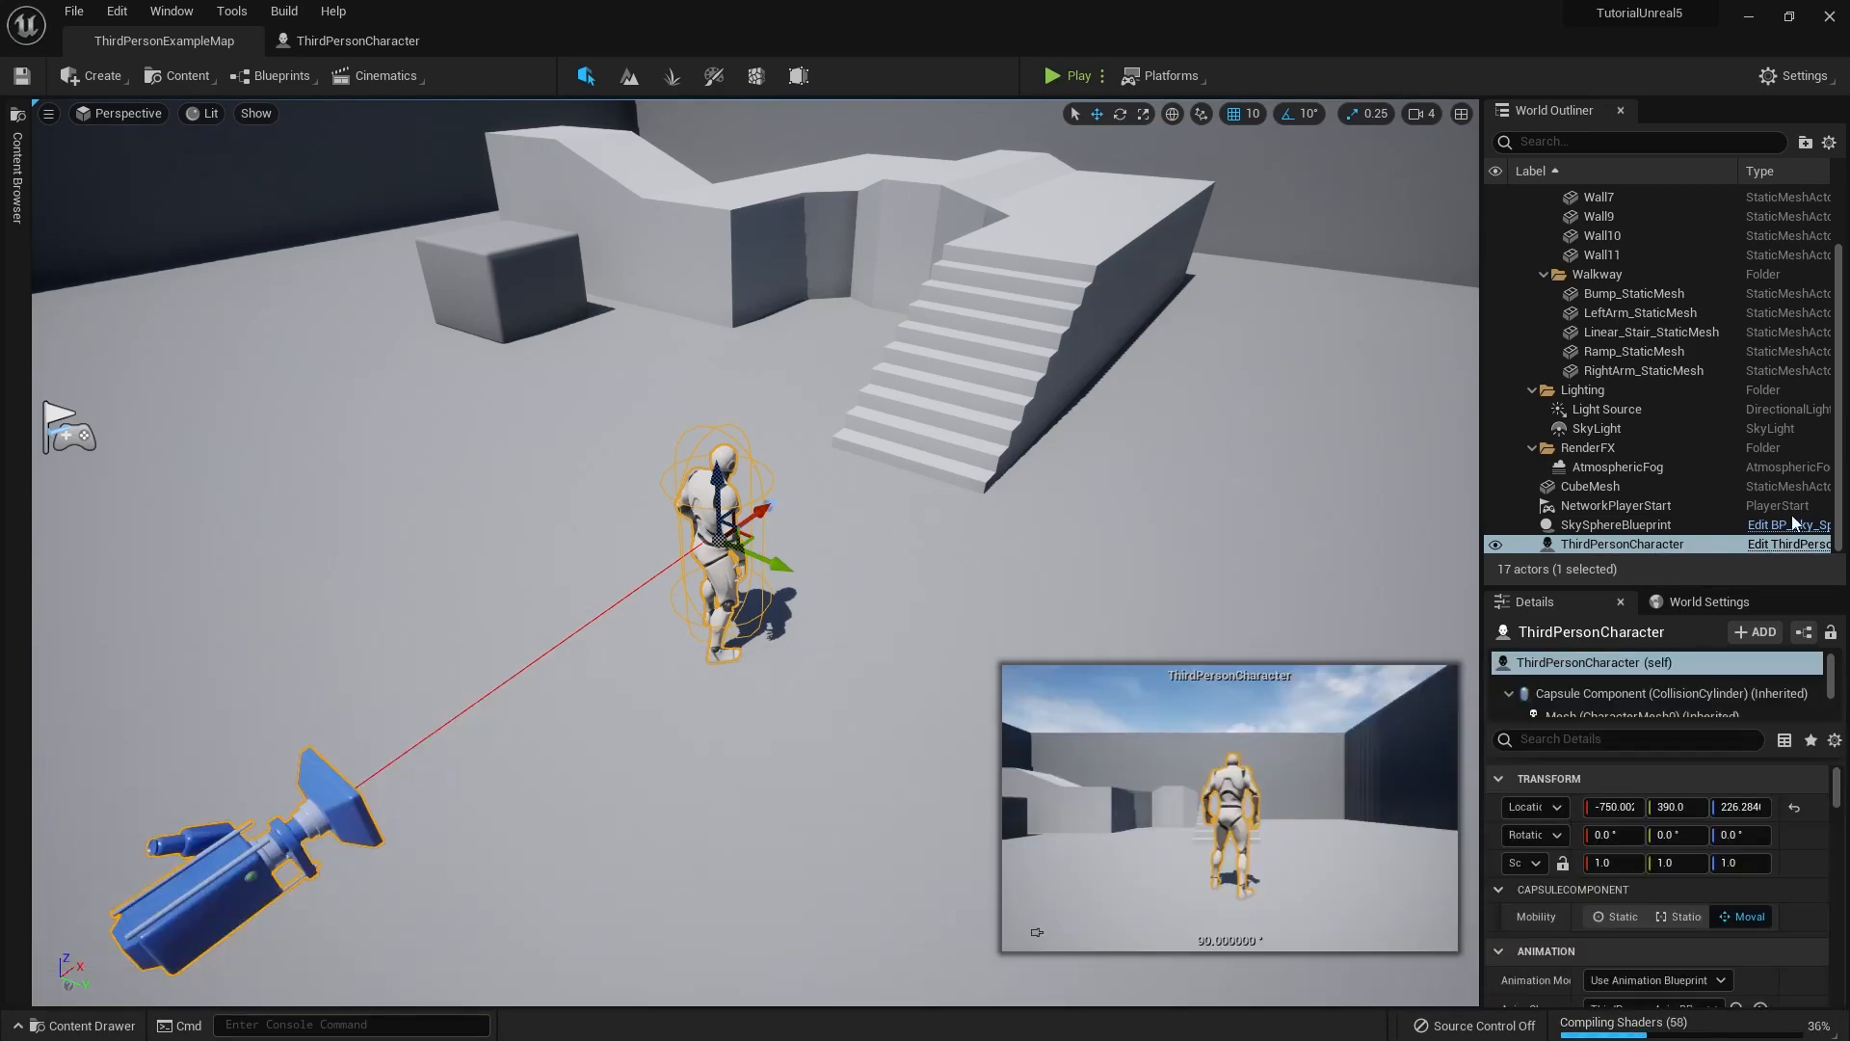
click(1787, 546)
click(339, 113)
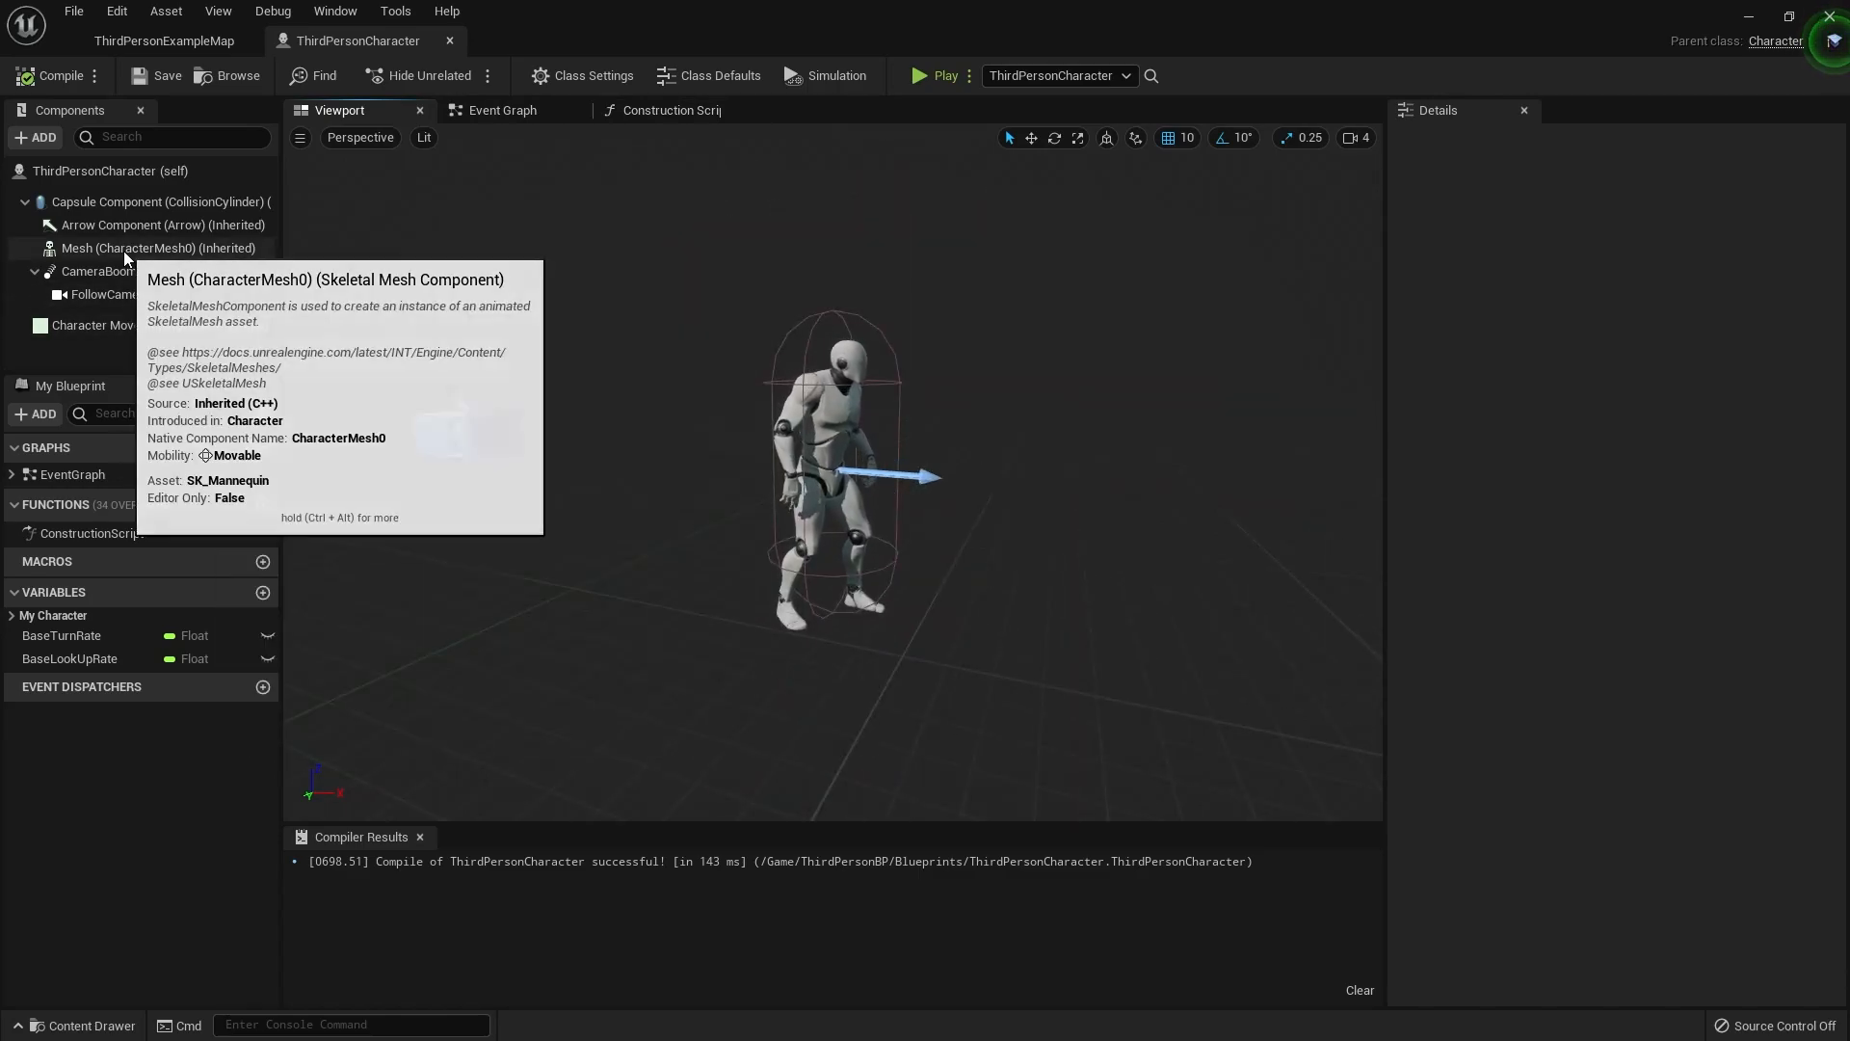
click(123, 251)
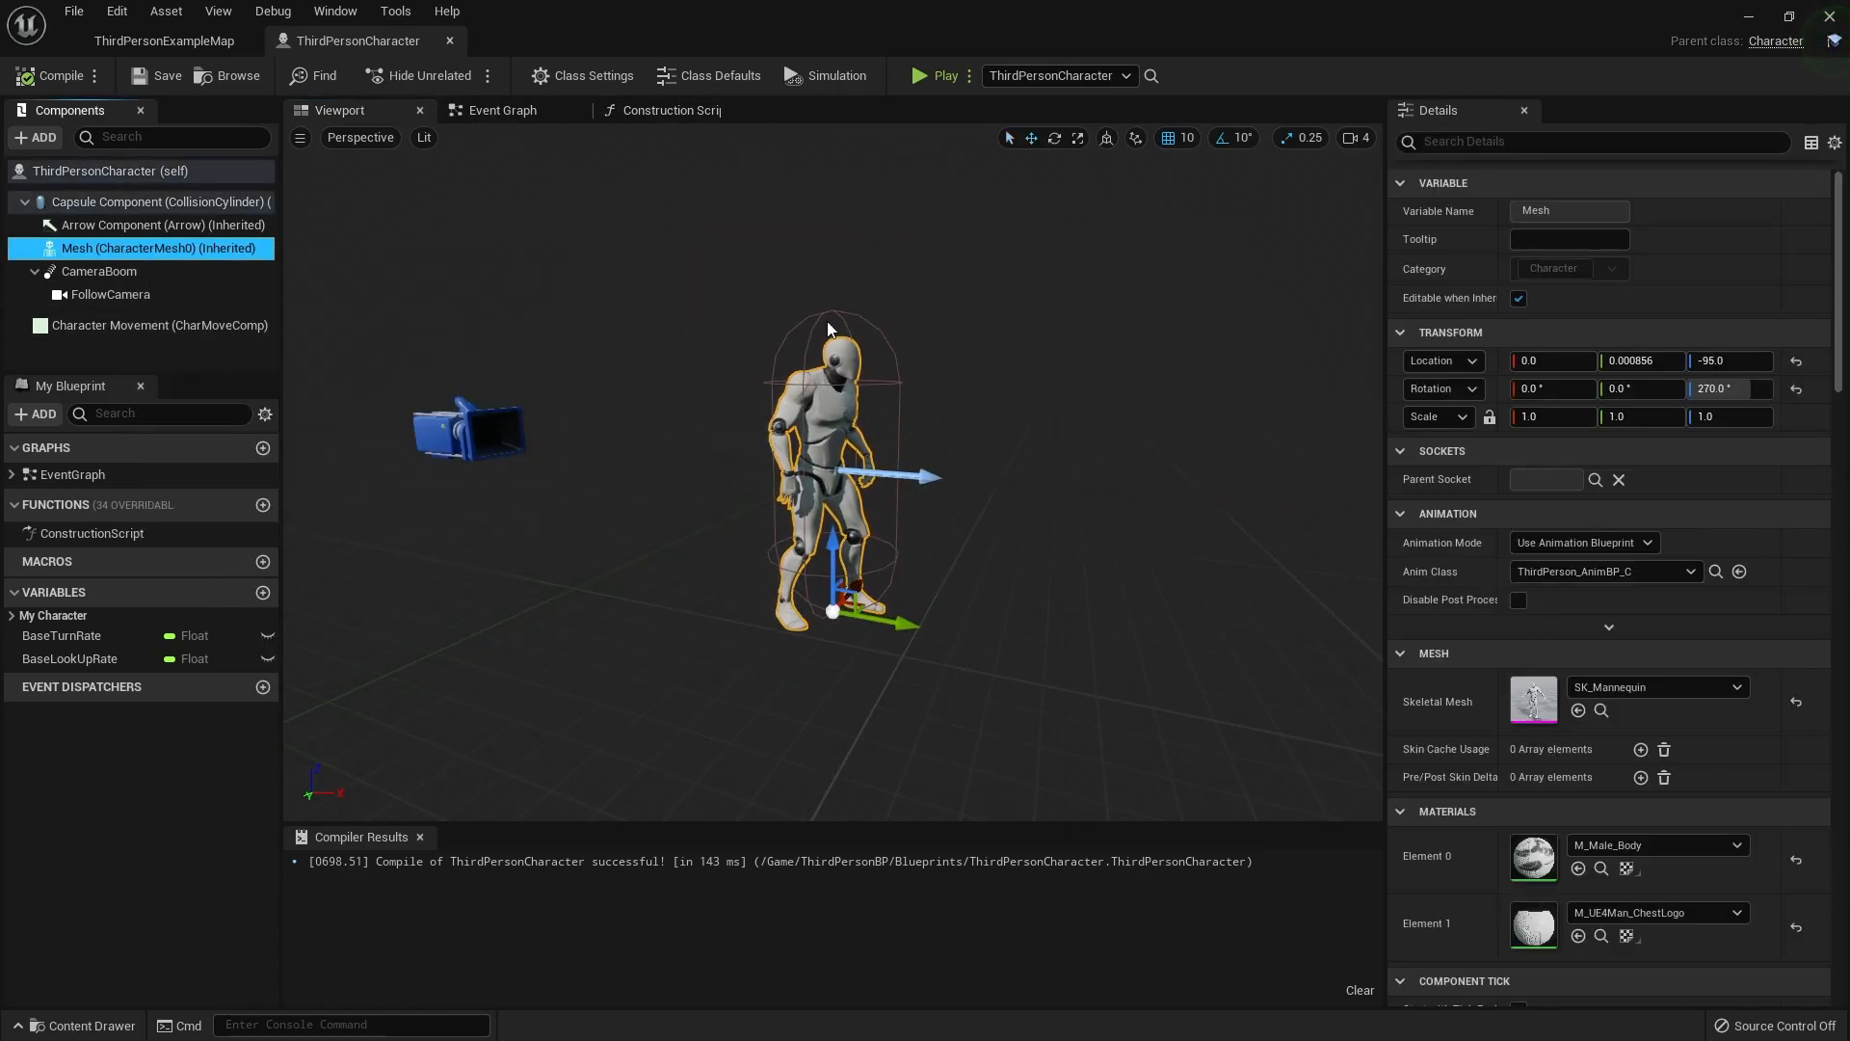
click(1660, 690)
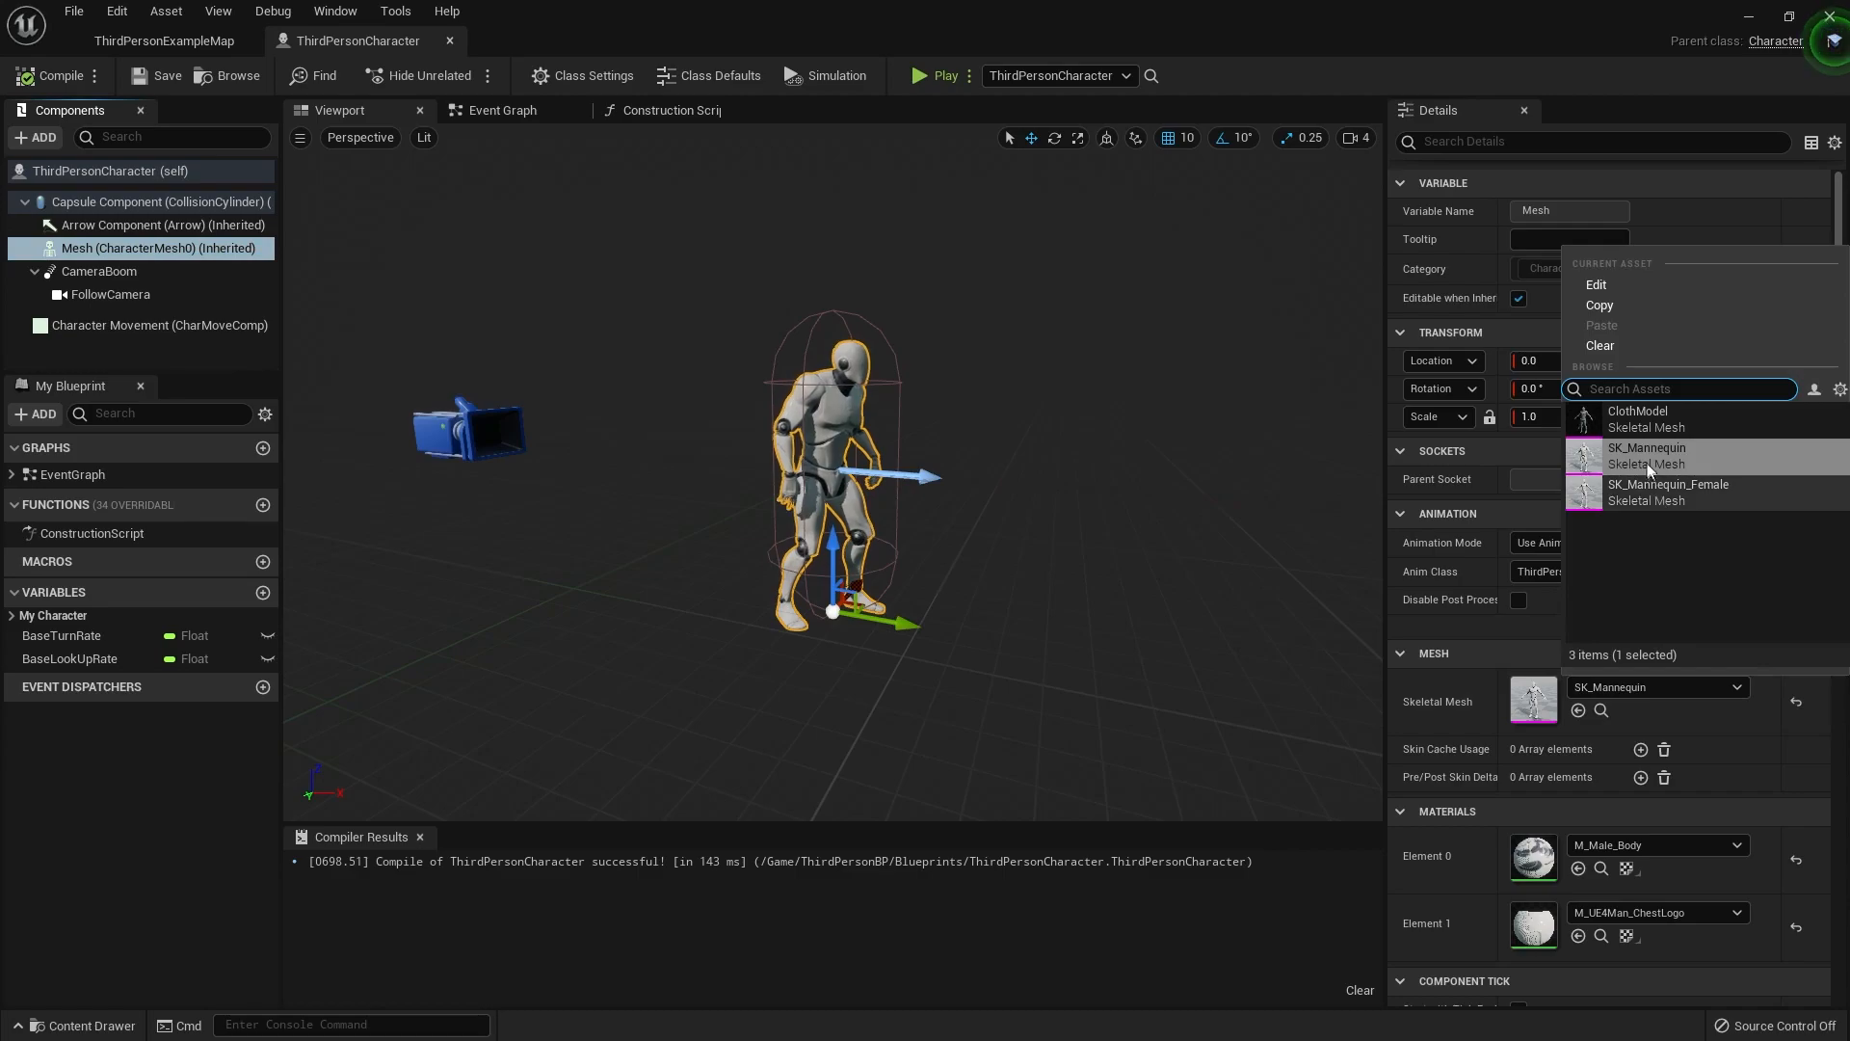
click(1639, 420)
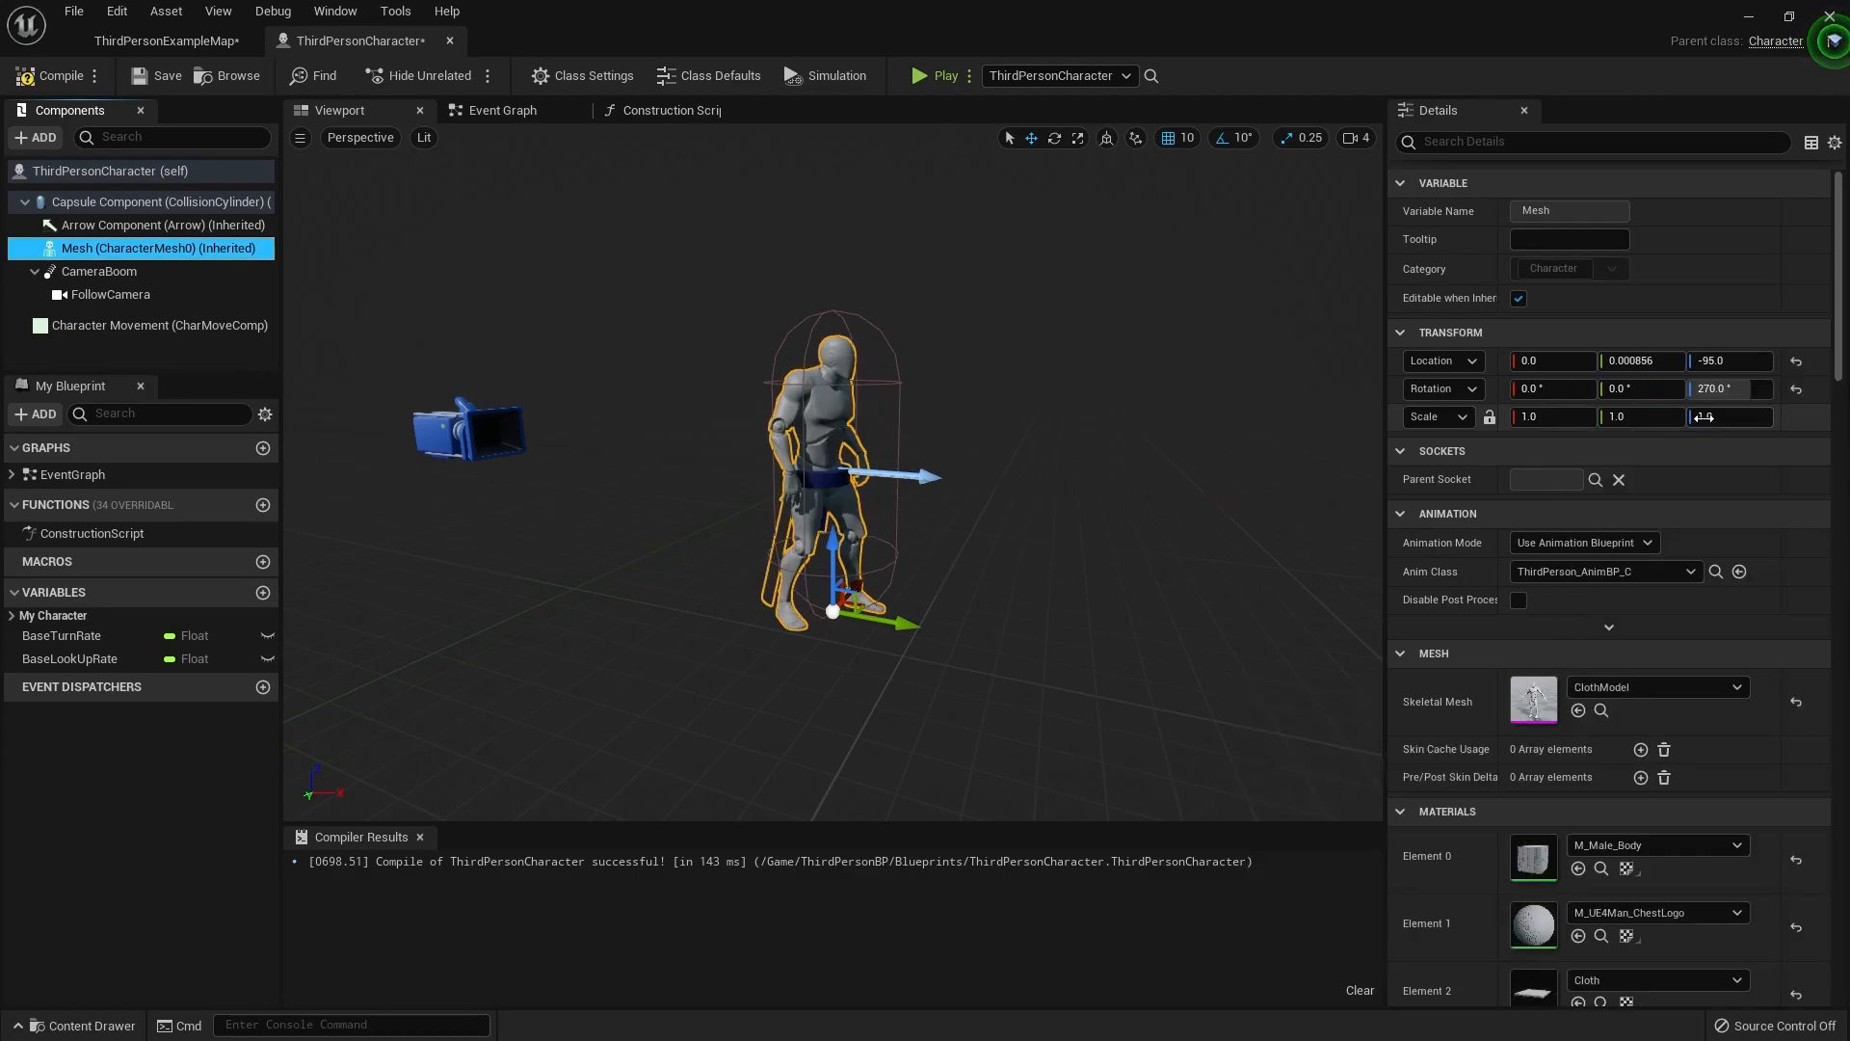
click(43, 77)
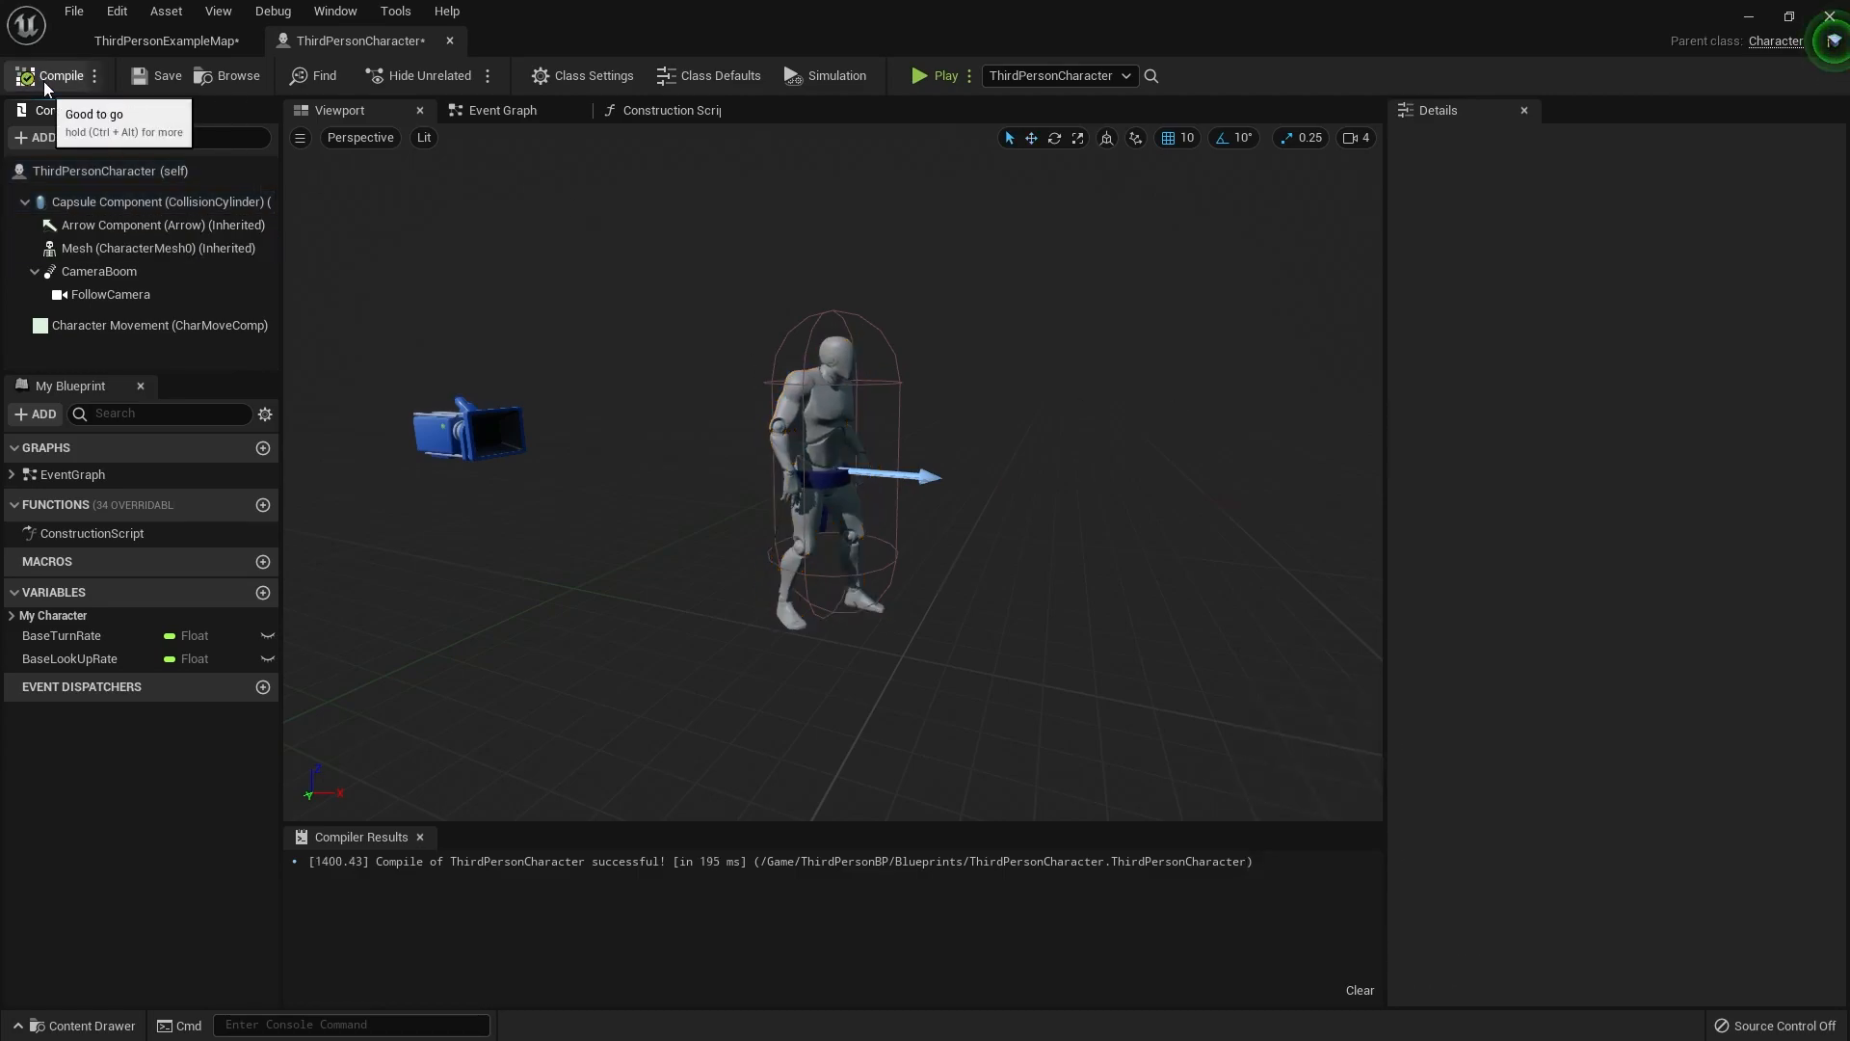
- Return to the ThirdPersonExampleMap level and examine the placed character with its new mesh
click(147, 40)
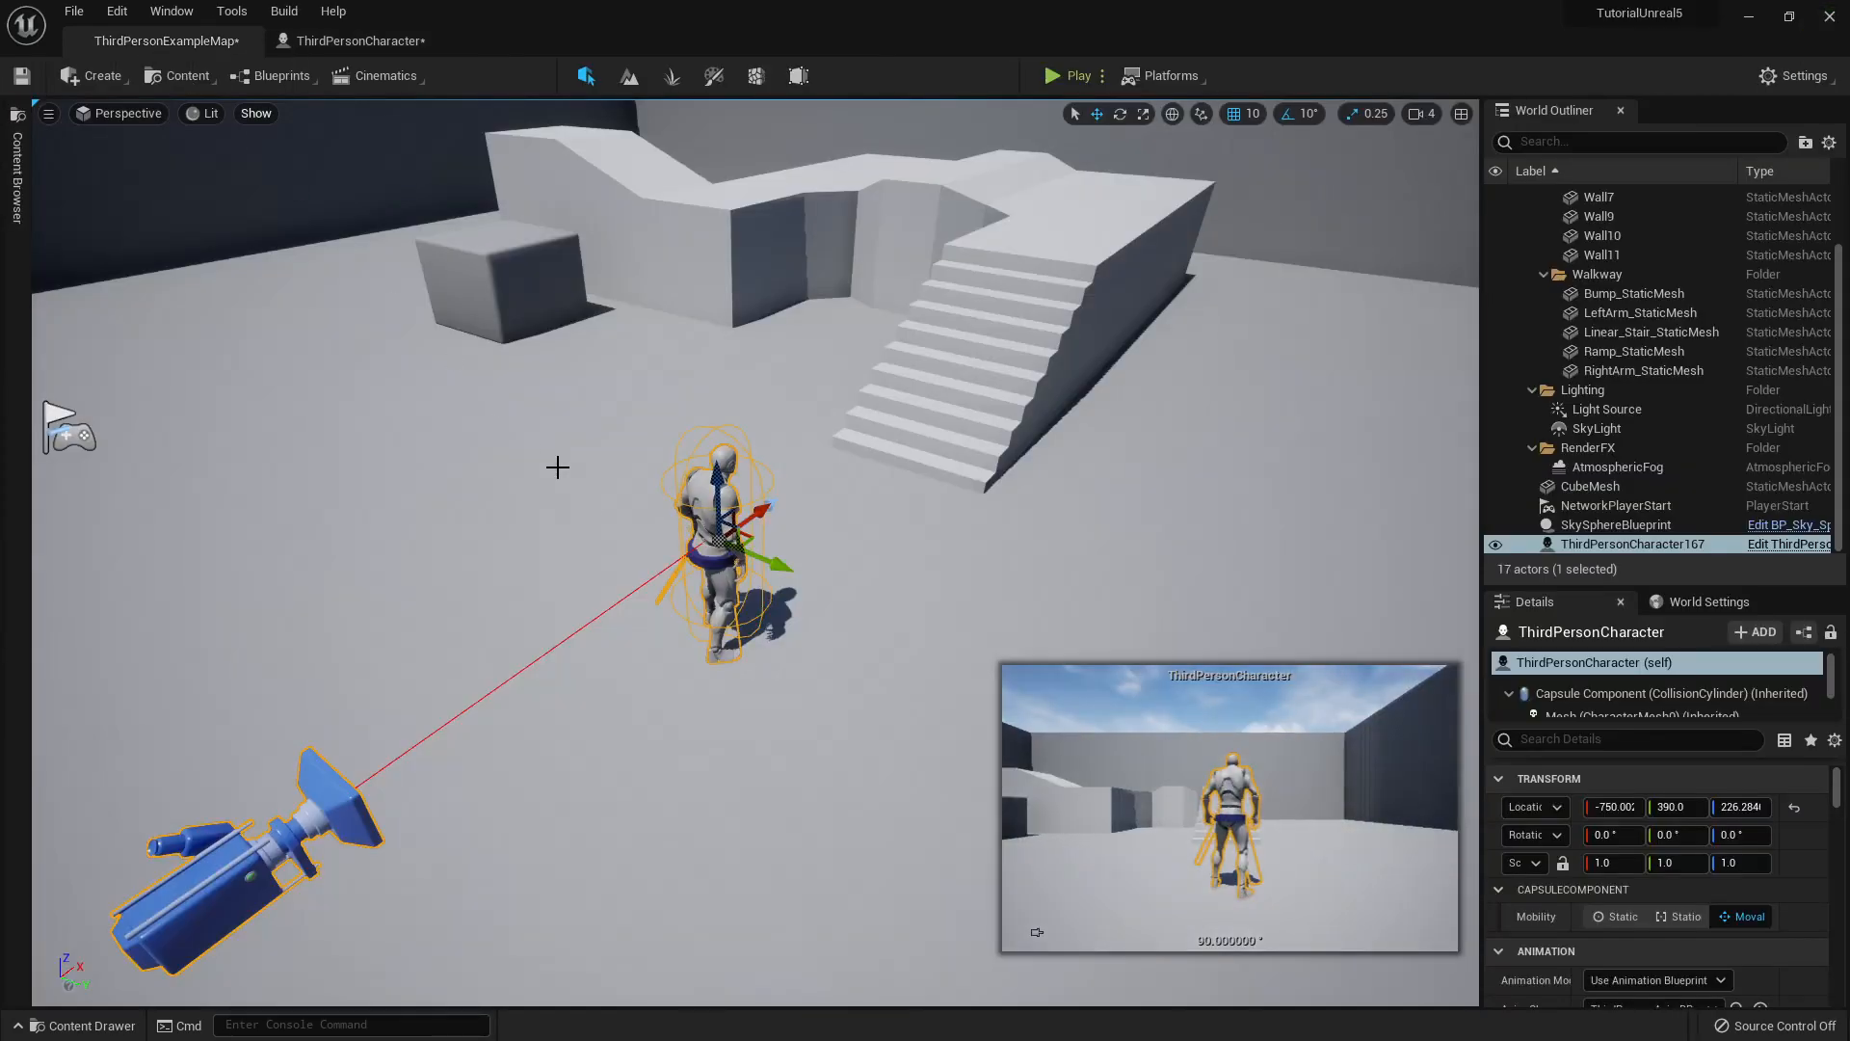
key(f)
scroll(733, 543, down, 5)
alt+drag(734, 542, 1079, 472)
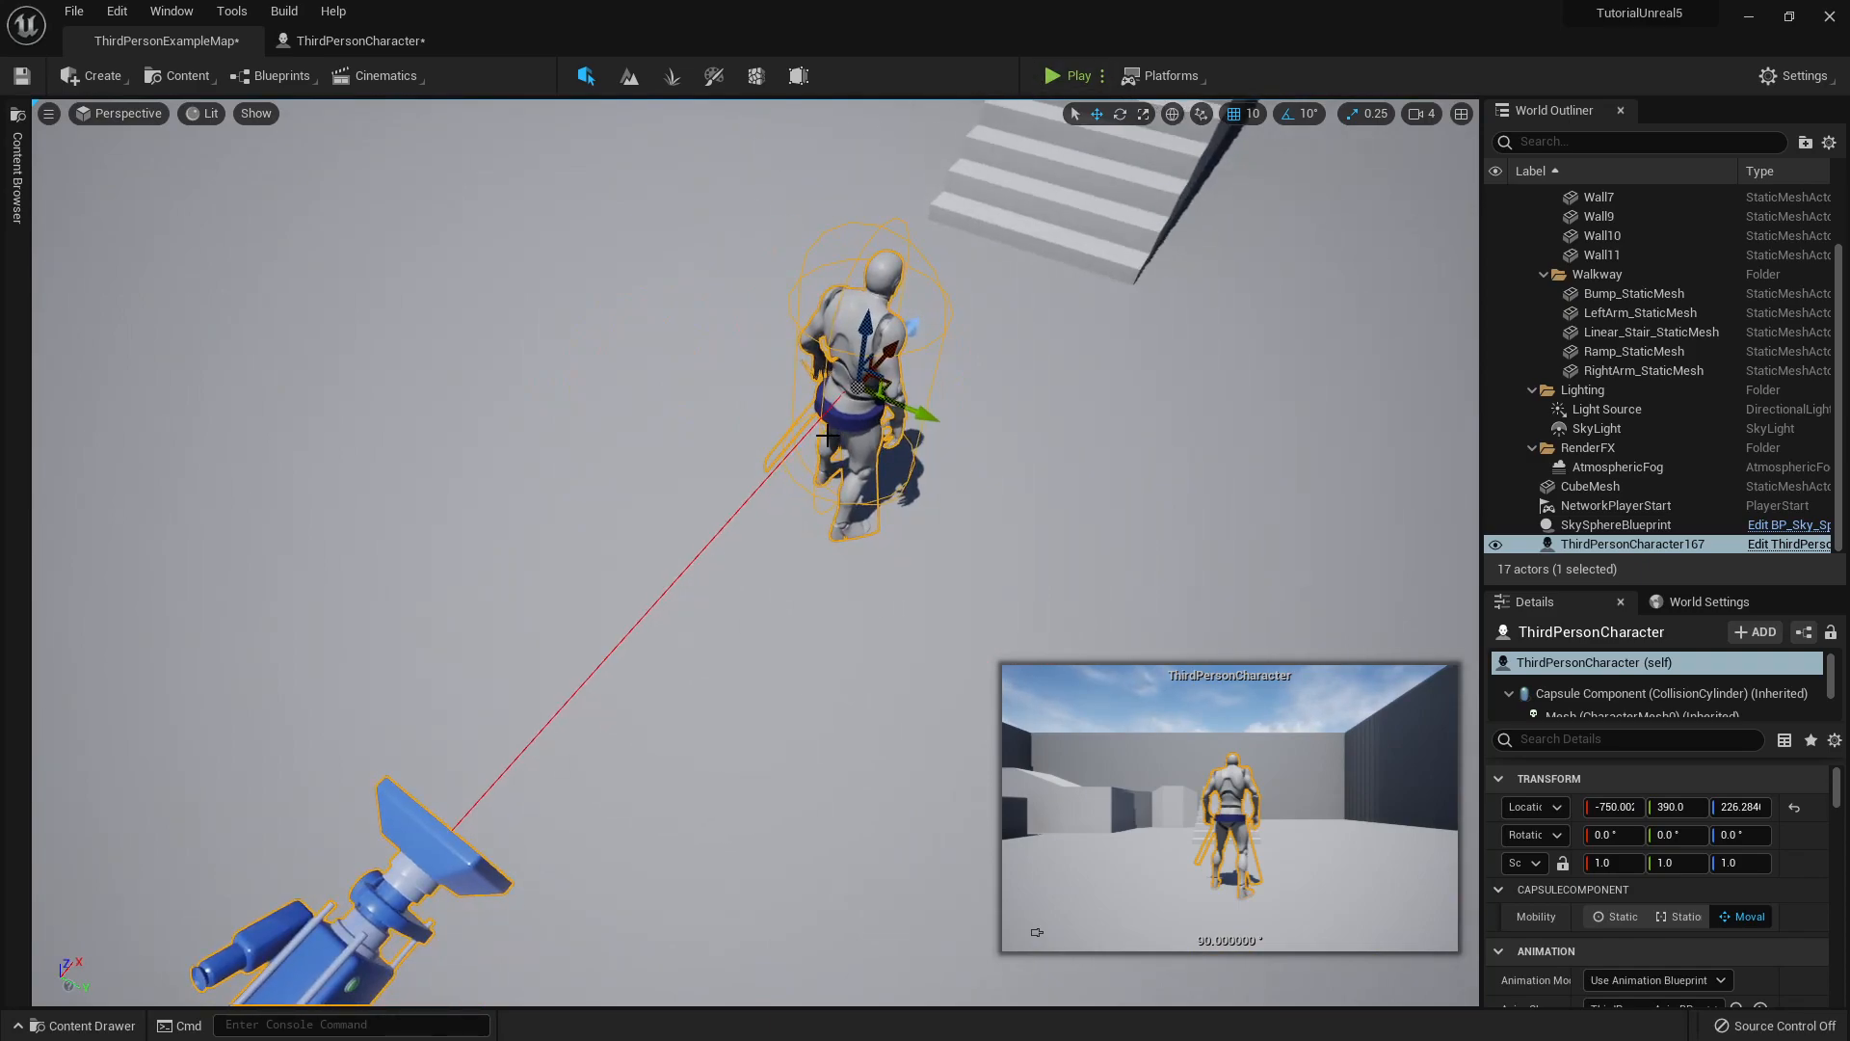
- Open the ClothModel skeletal mesh from the Mesh folder and inspect the waist cloth around the mannequin
key(ctrl+space)
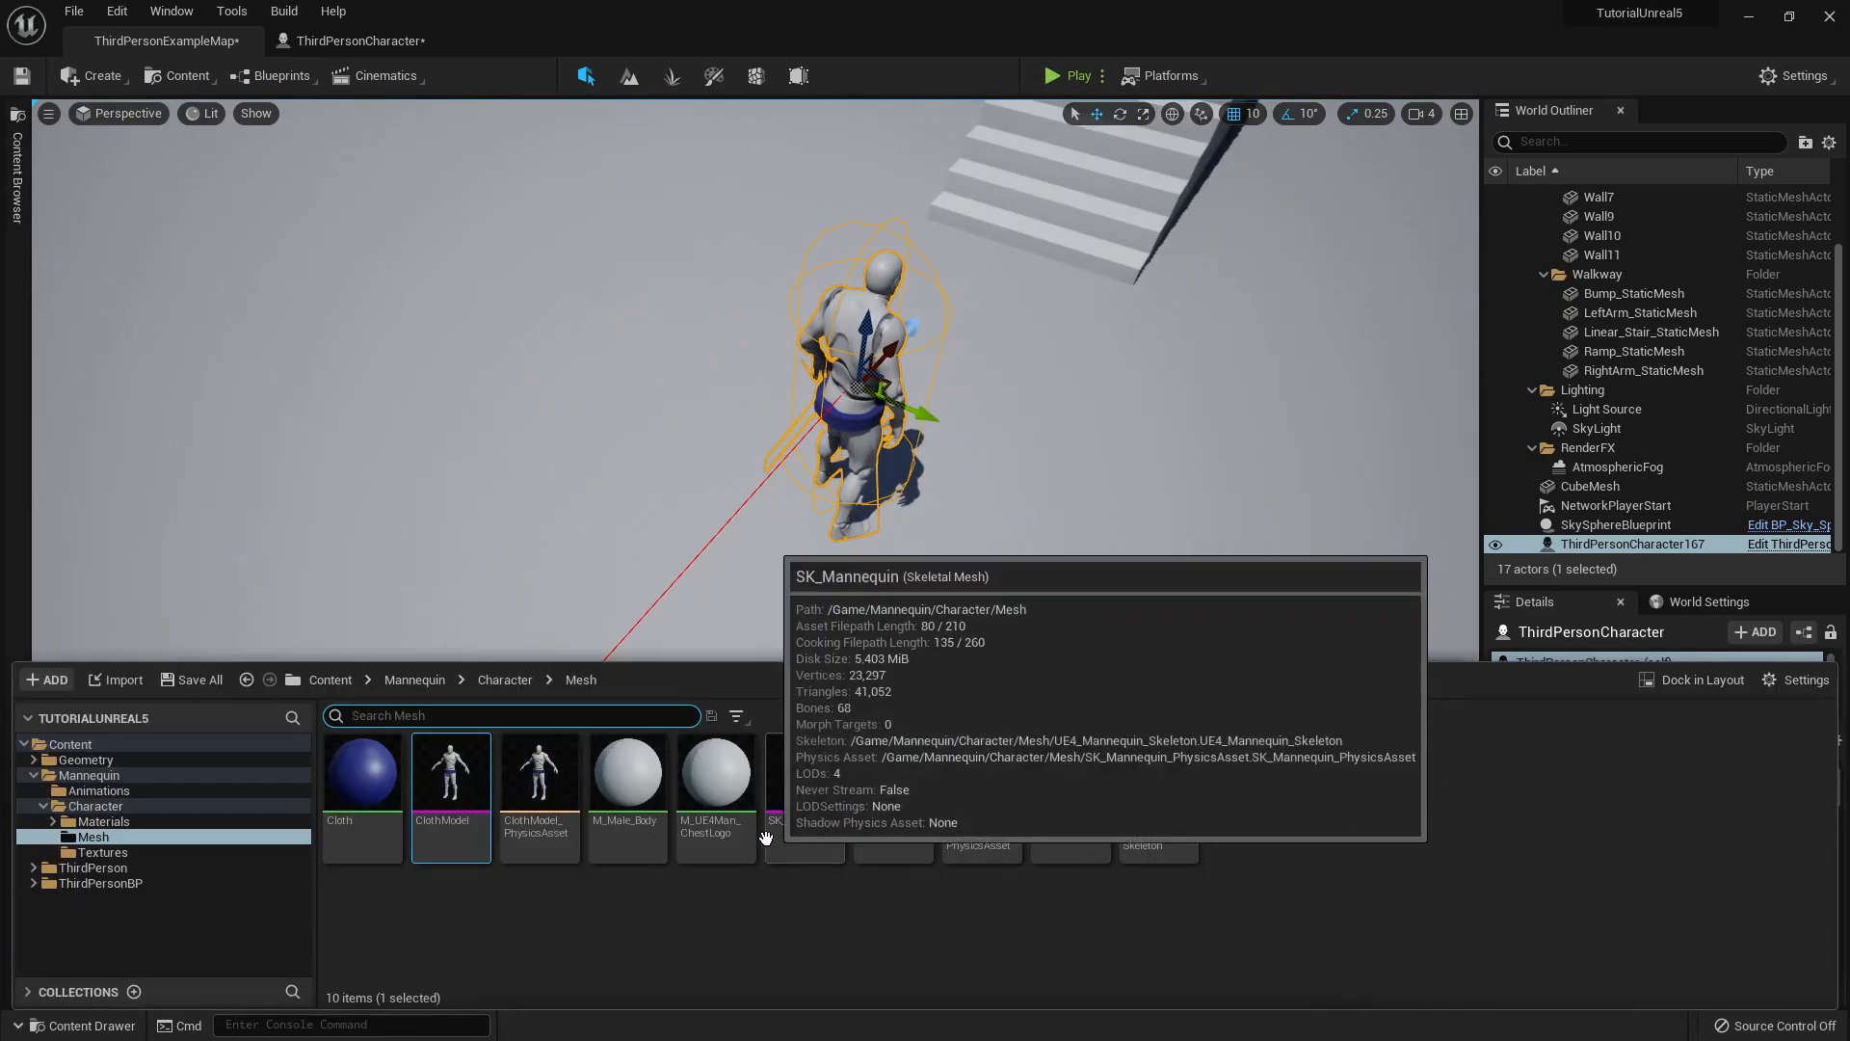
double_click(464, 800)
drag(465, 795, 424, 675)
key(f)
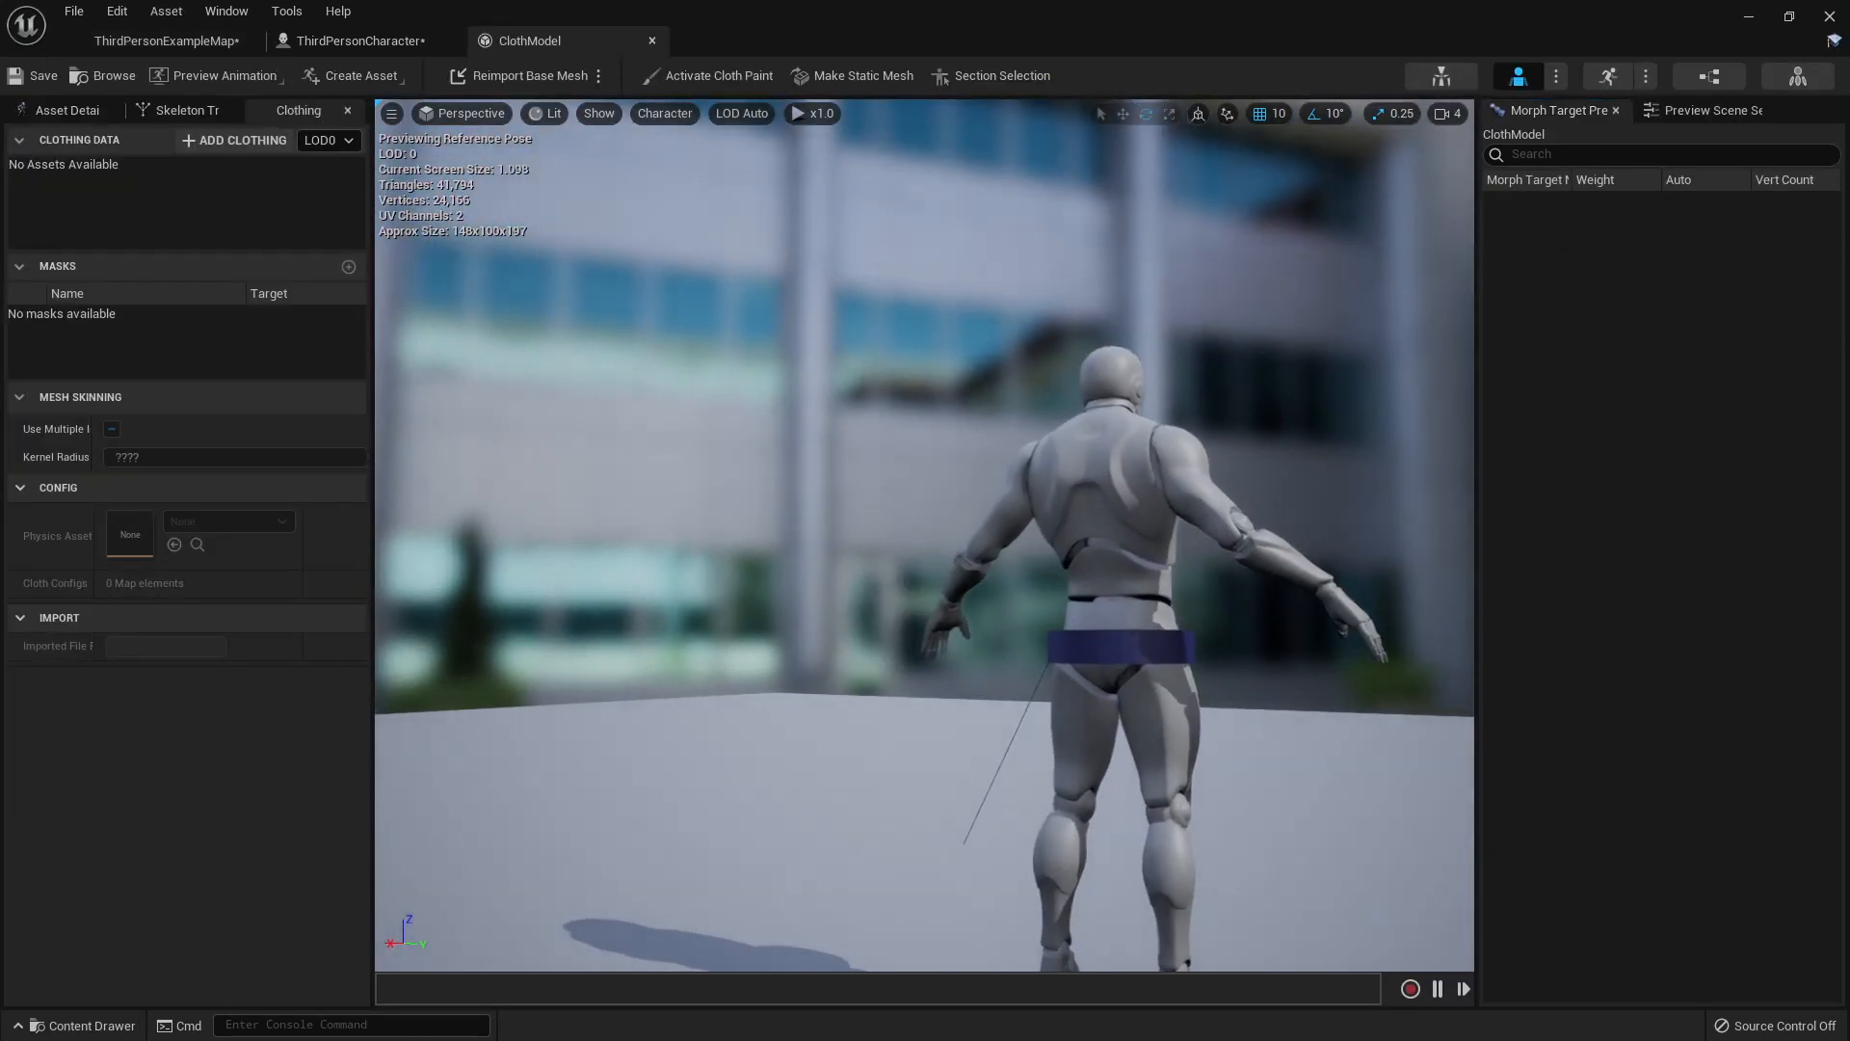
scroll(923, 535, up, 5)
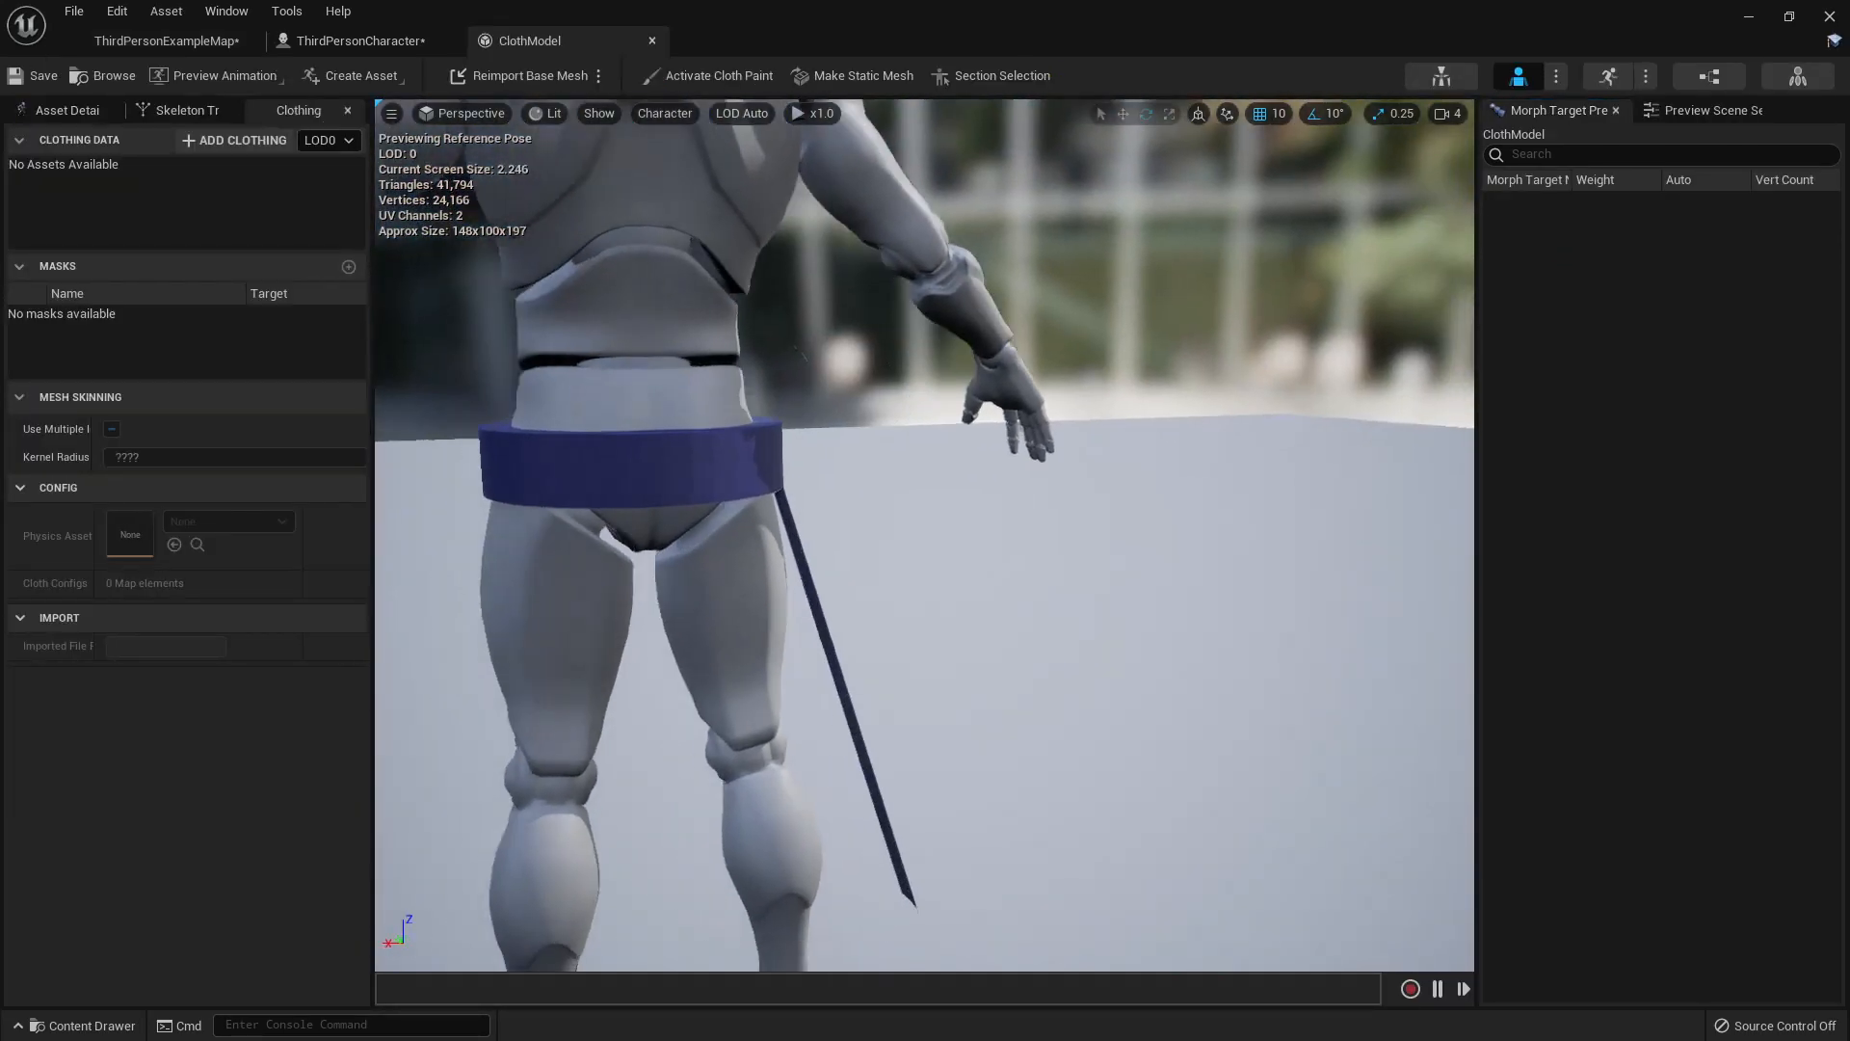
drag(923, 535, 819, 539)
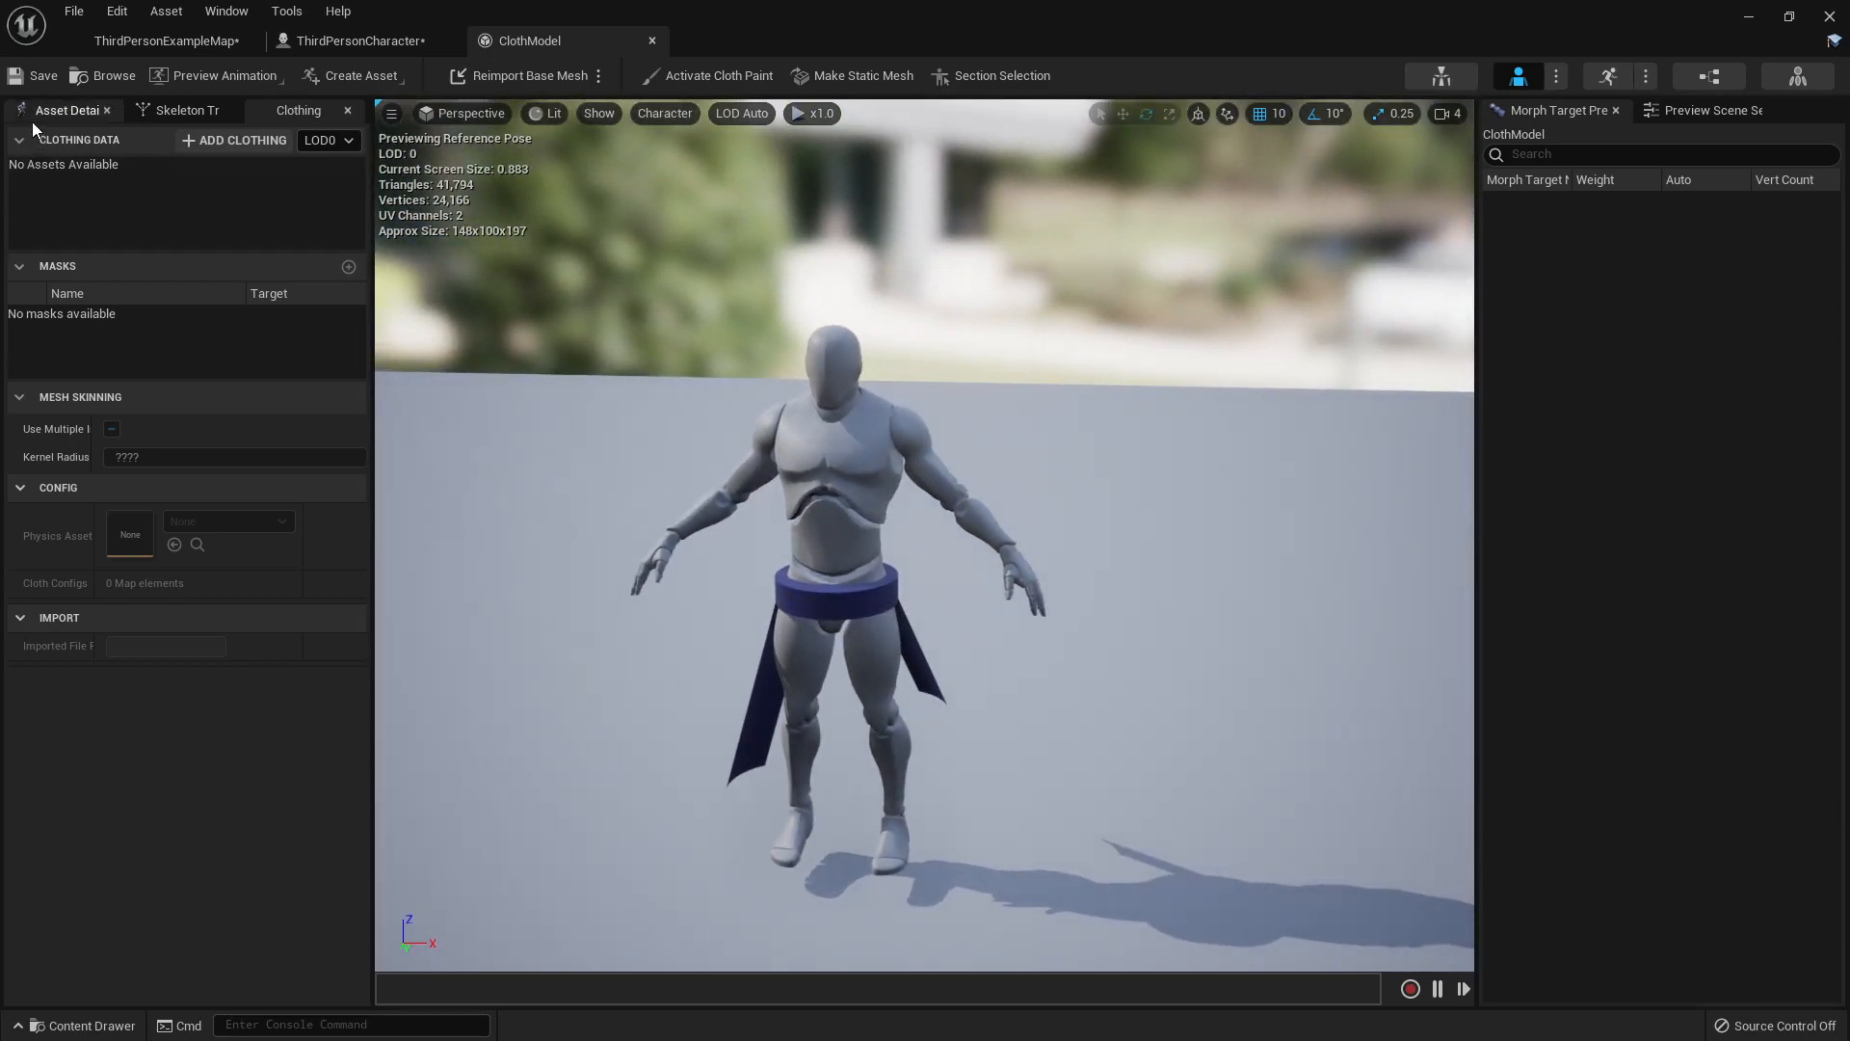
- Open ClothModel's Cloth material, make it Two Sided, then save and close it
click(66, 111)
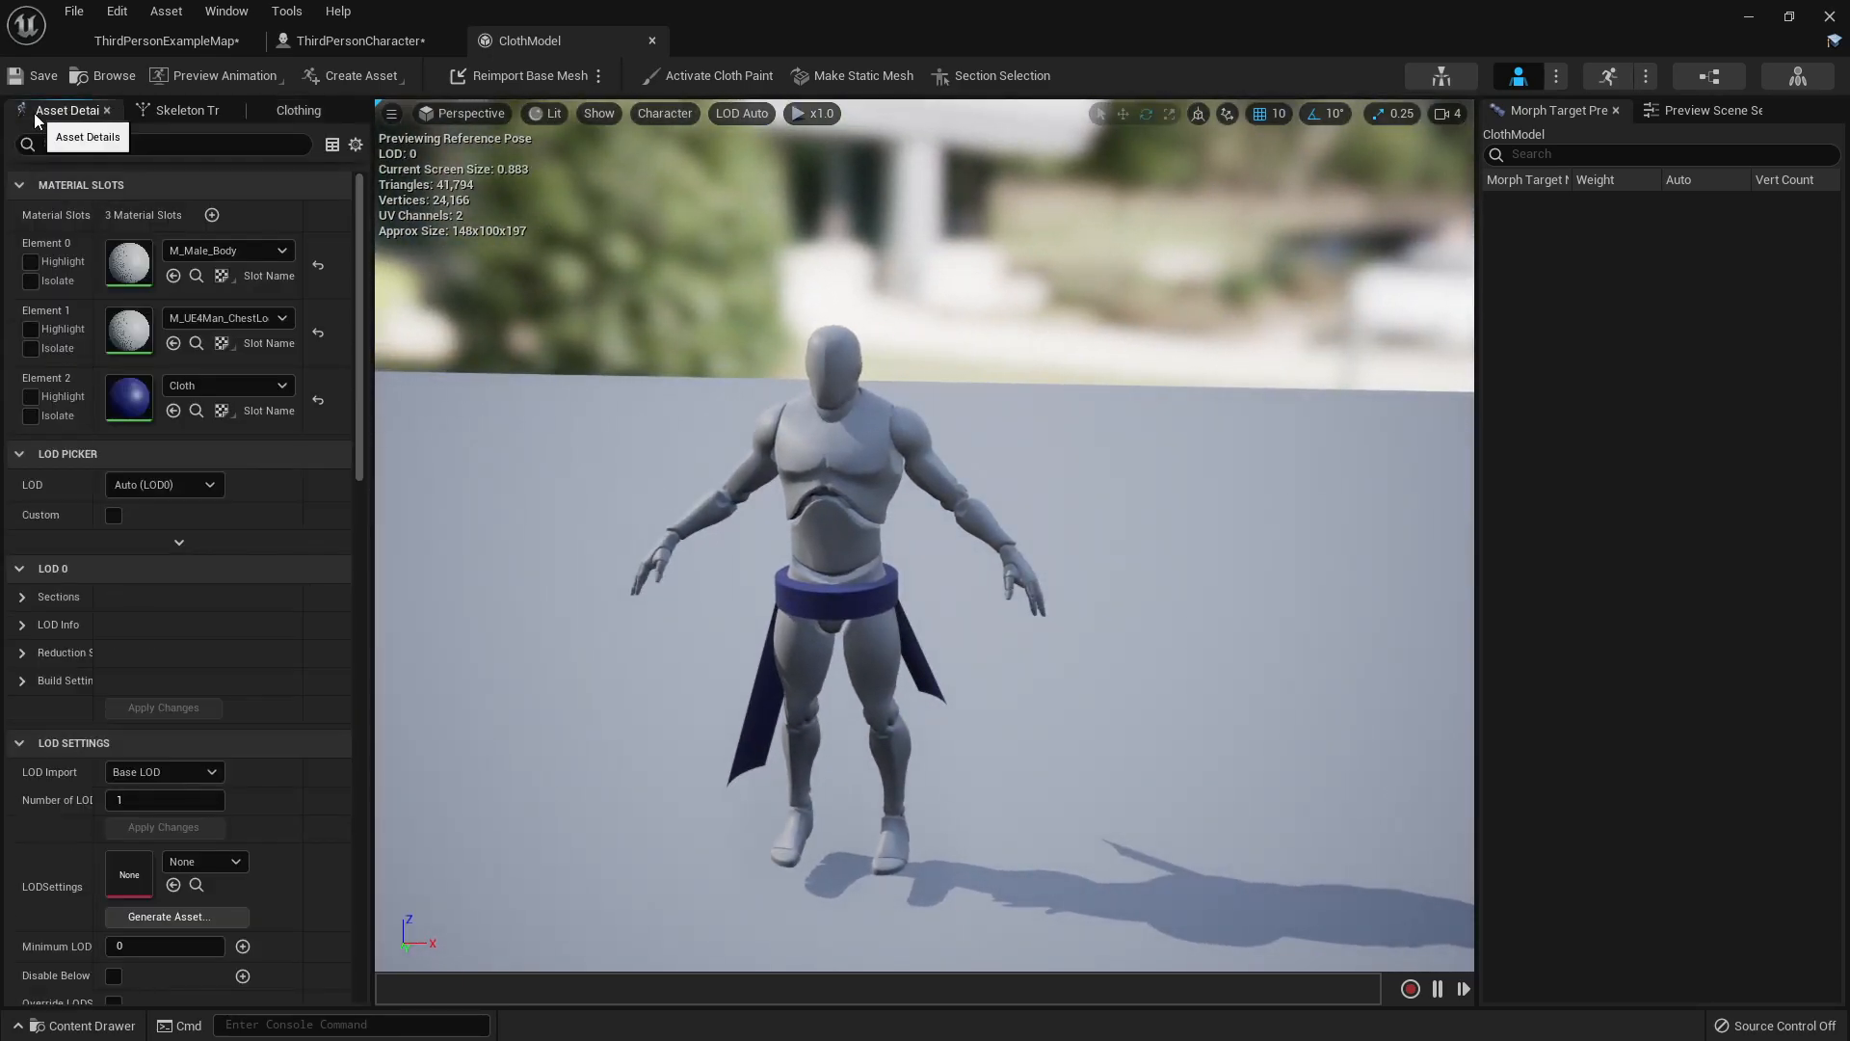
click(196, 412)
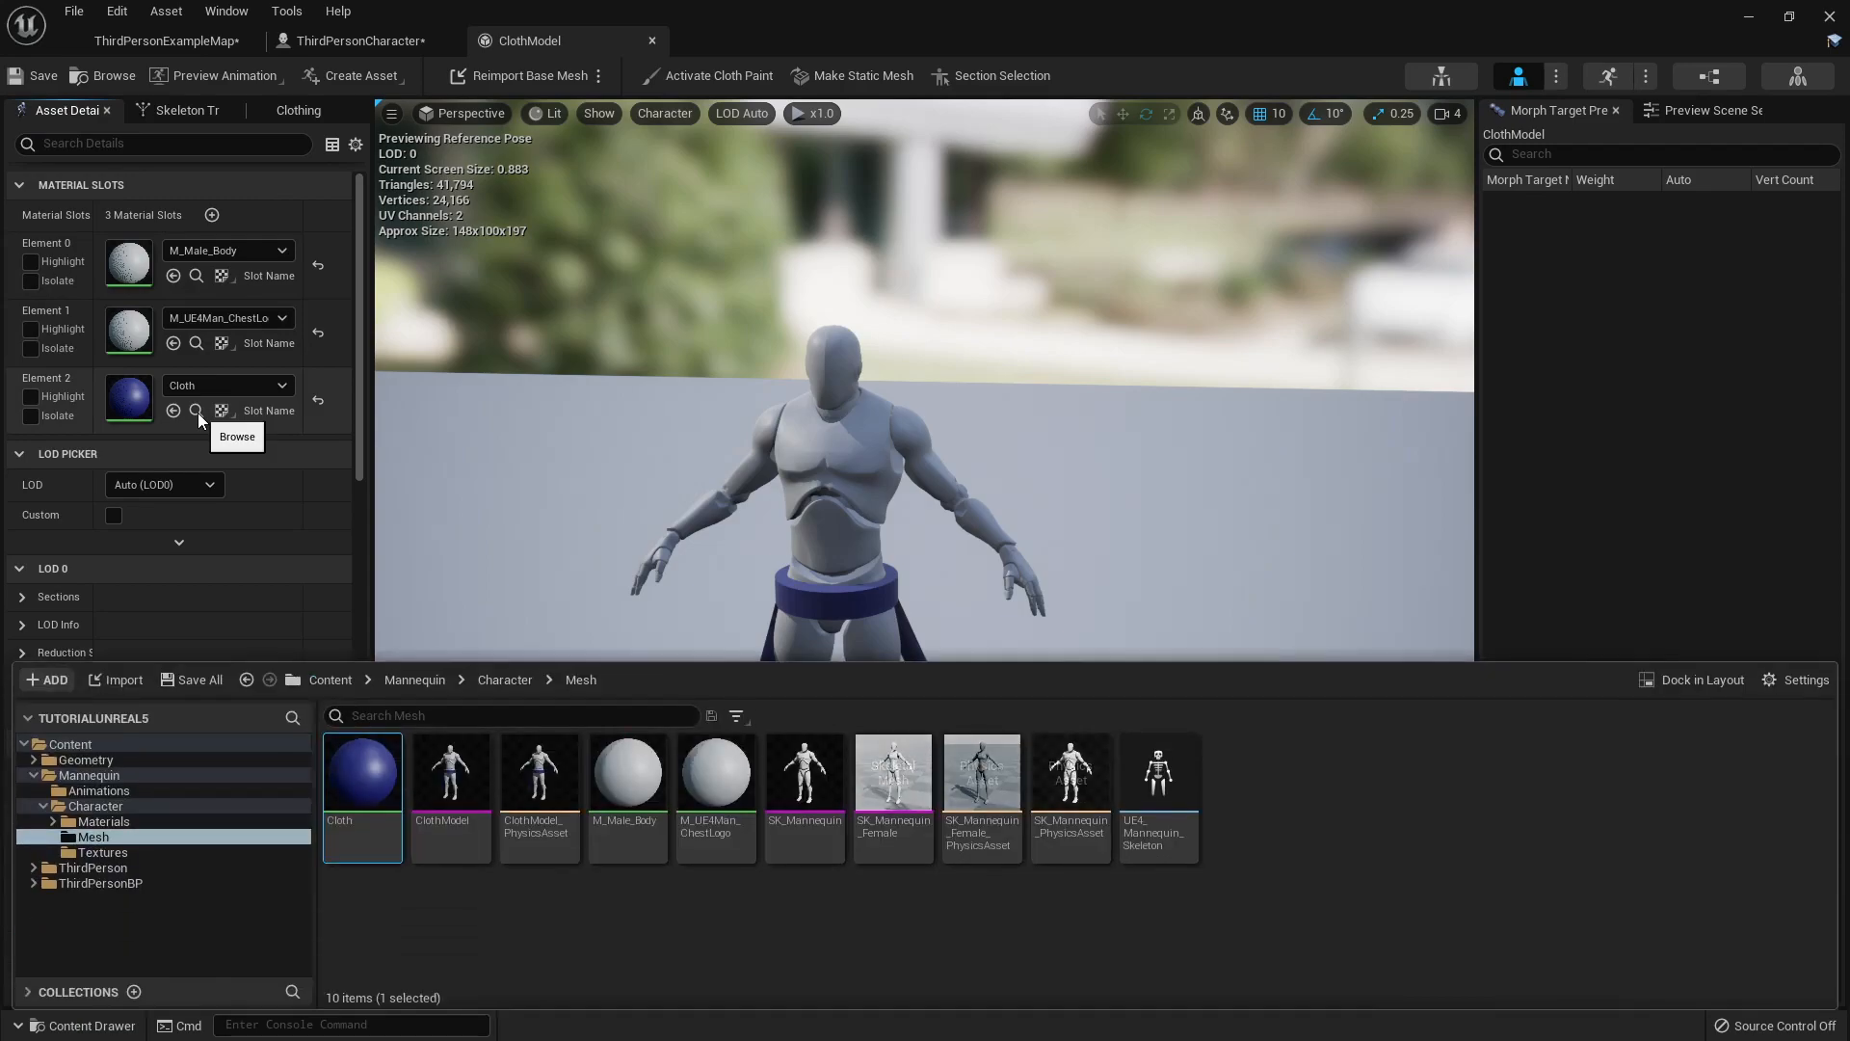
double_click(364, 788)
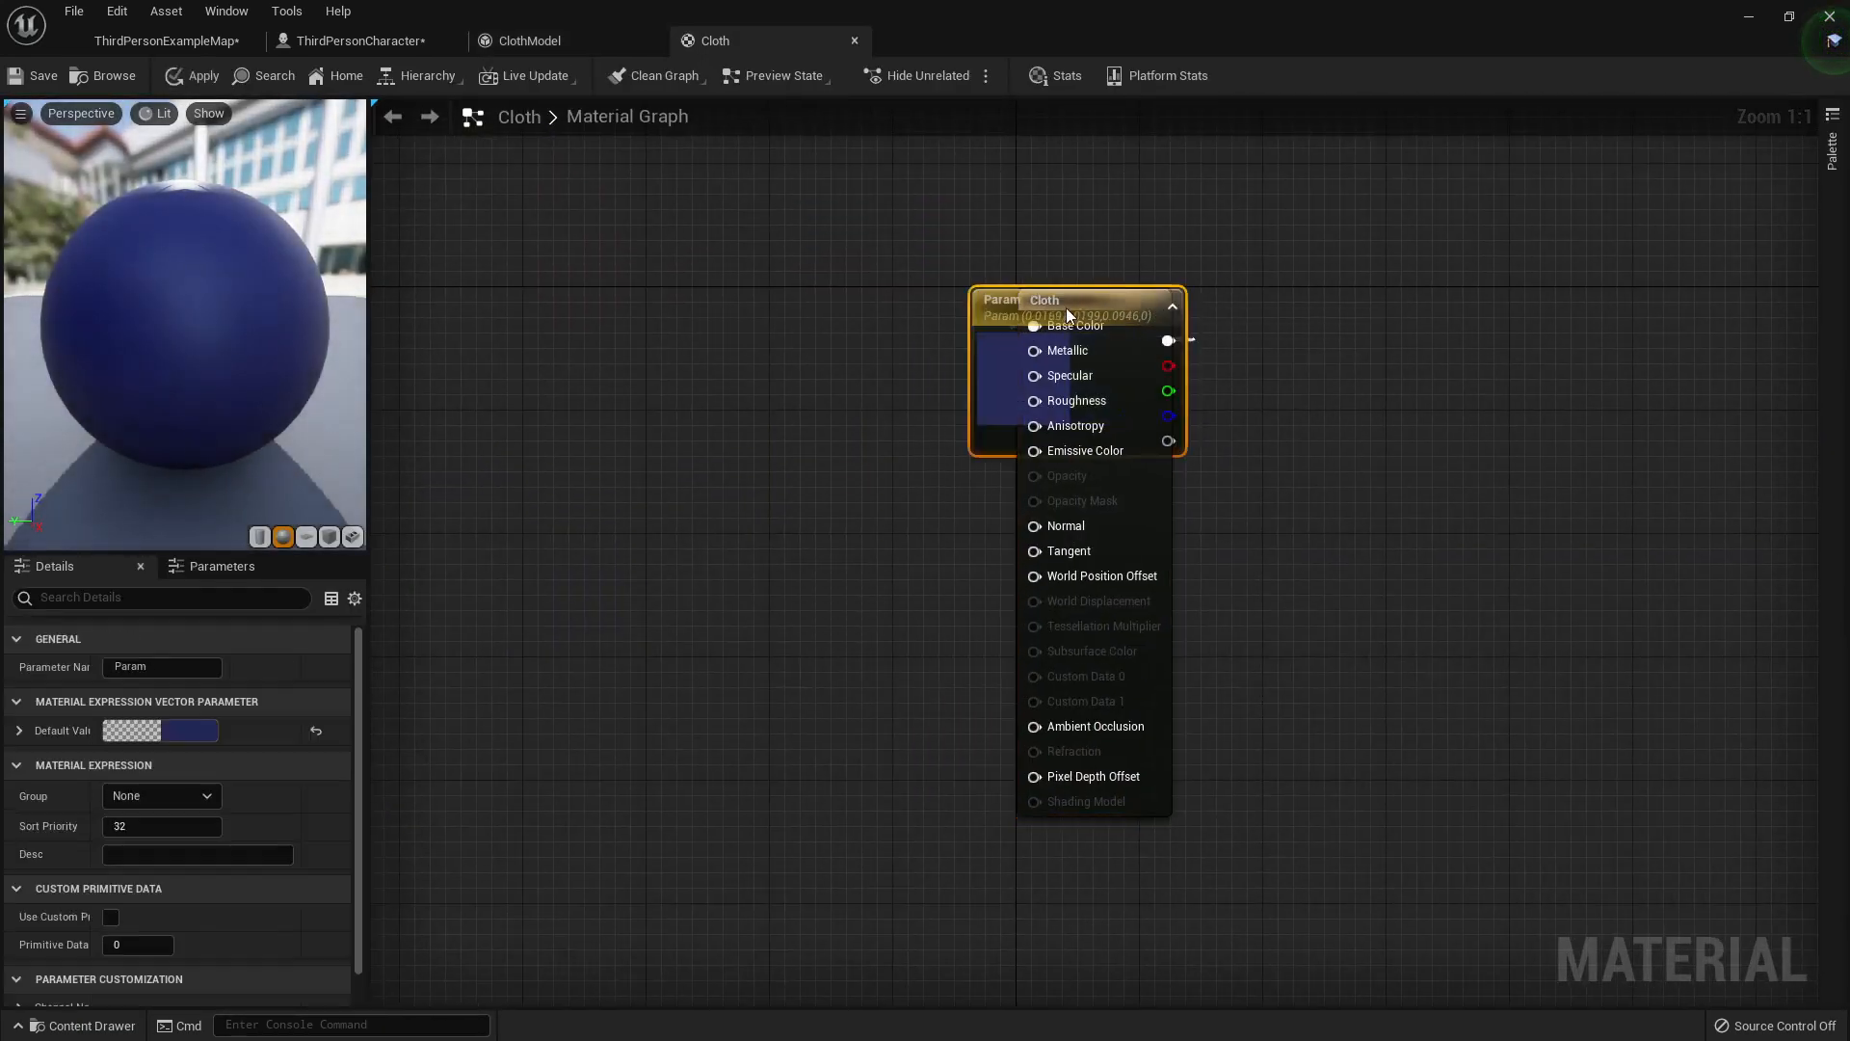
click(1130, 301)
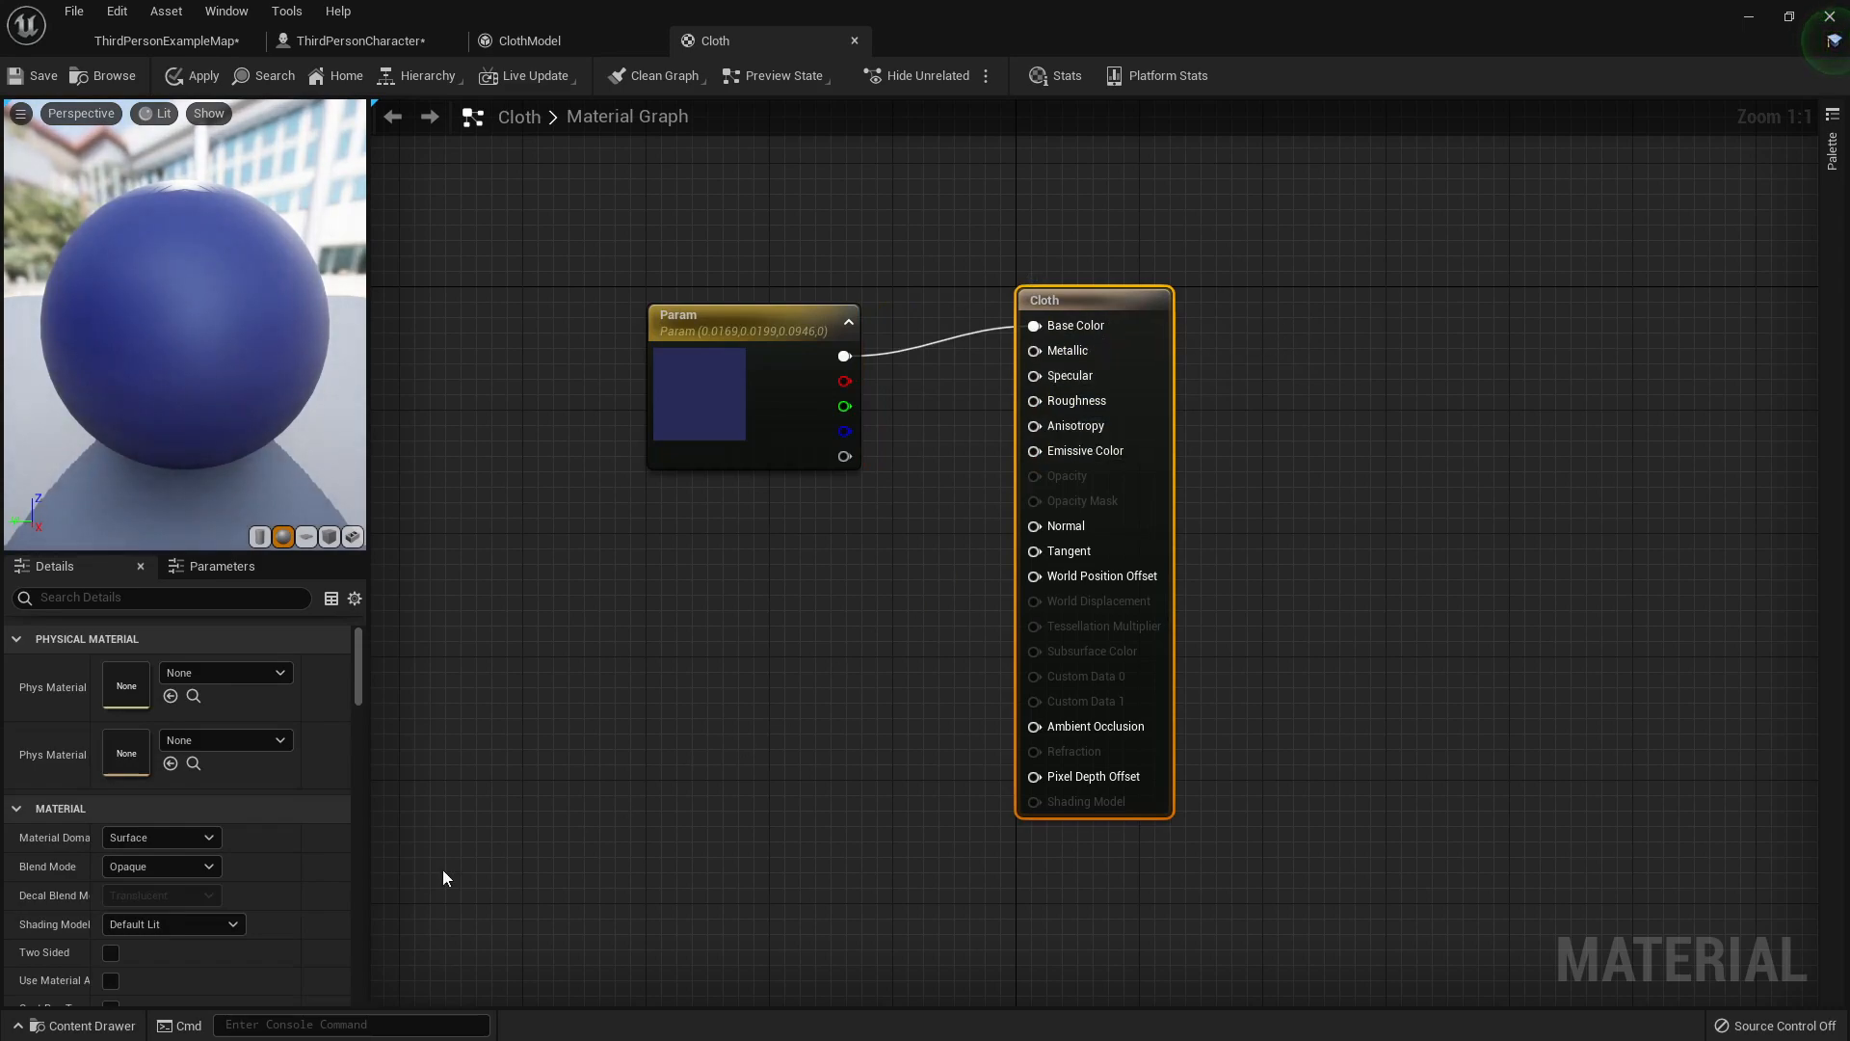
click(110, 953)
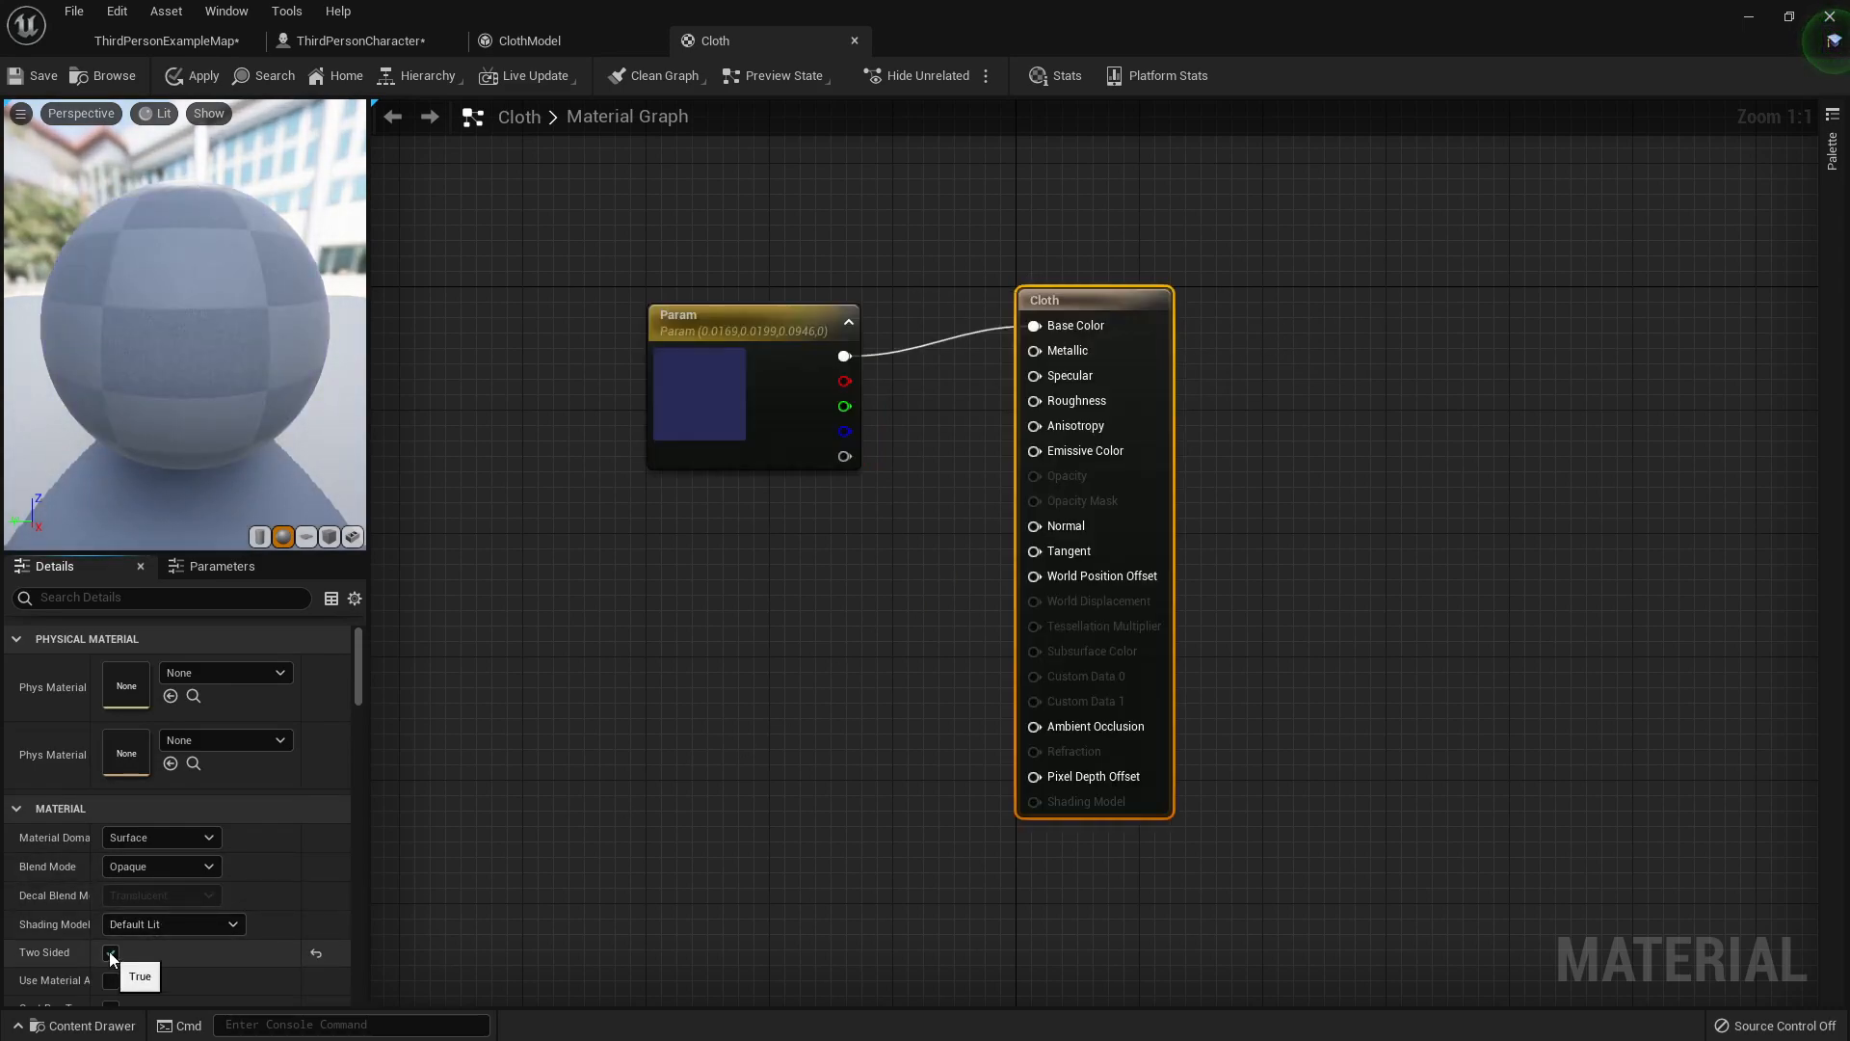
click(44, 75)
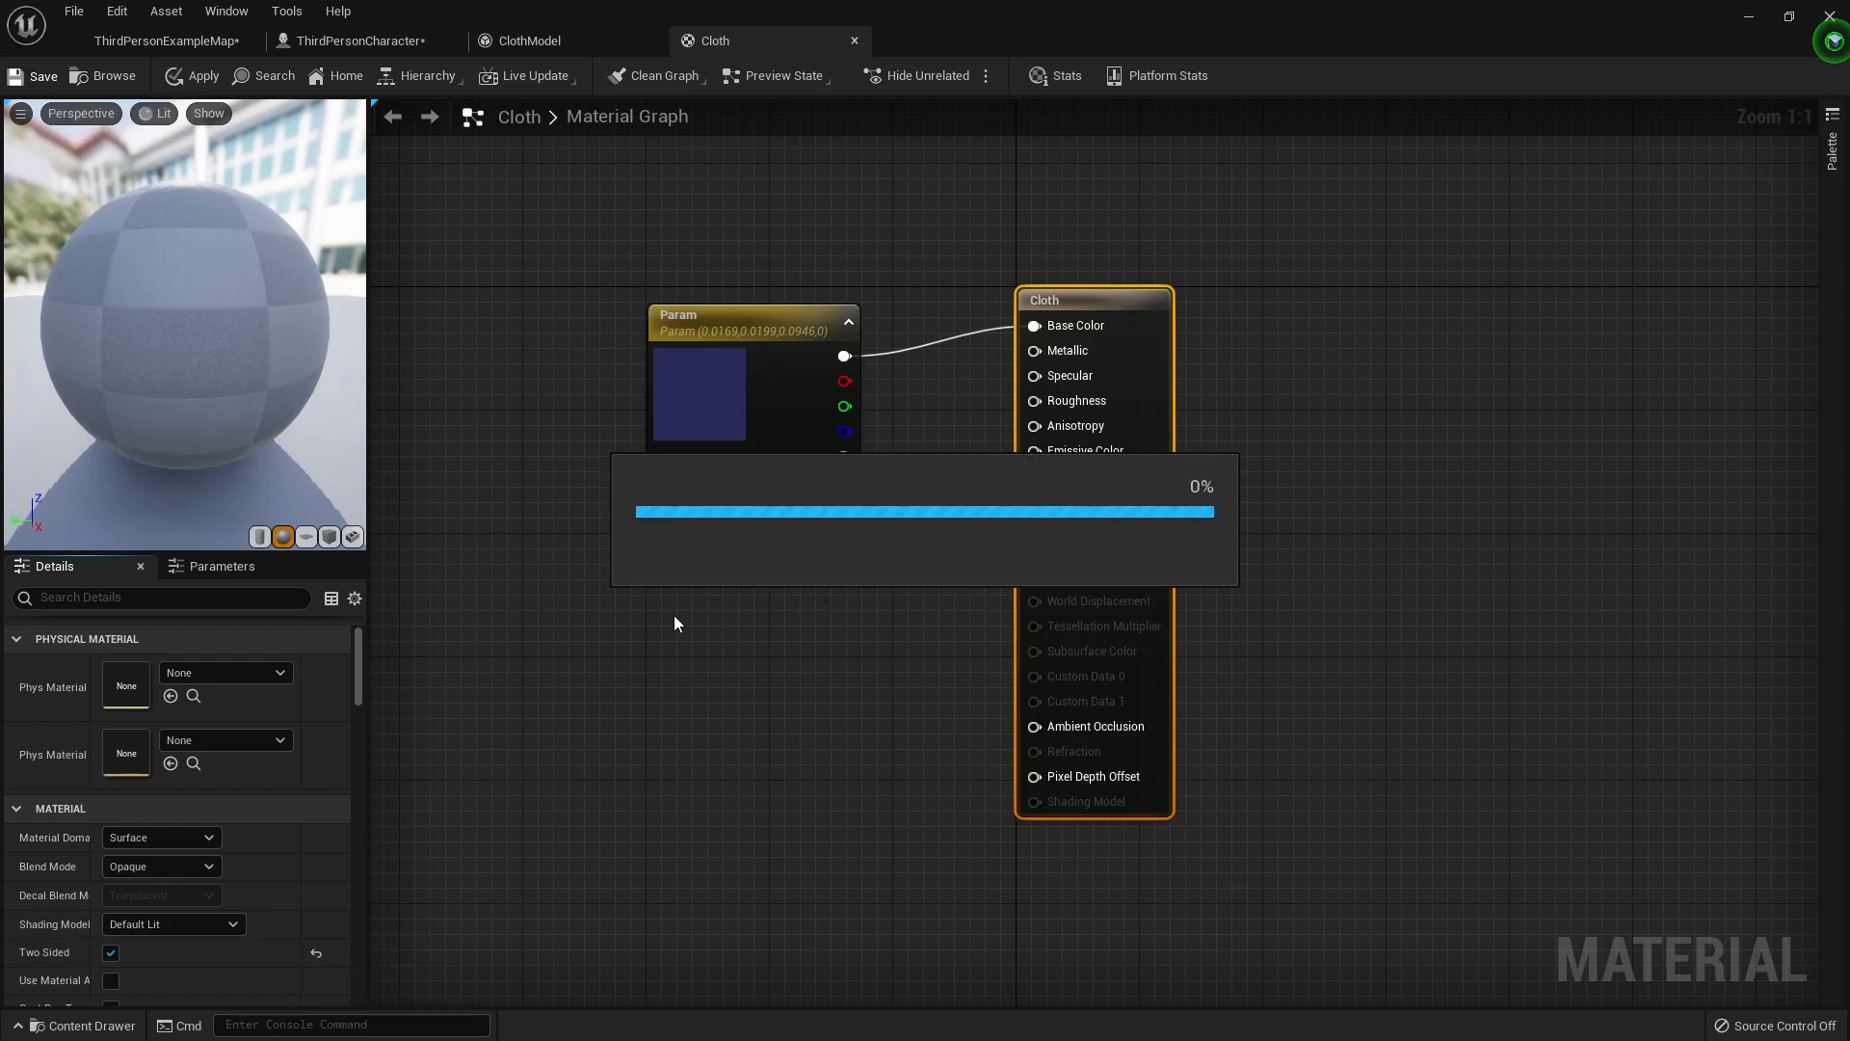
click(854, 41)
- Inspect both faces of the hanging cloth strips and enable Section Selection for the mesh
key(d)
mouse_move(942, 619)
right_down()
mouse_move(617, 622)
mouse_move(414, 665)
mouse_move(675, 665)
mouse_move(1040, 588)
mouse_move(1012, 632)
mouse_move(955, 655)
mouse_move(951, 617)
right_up()
key(a)
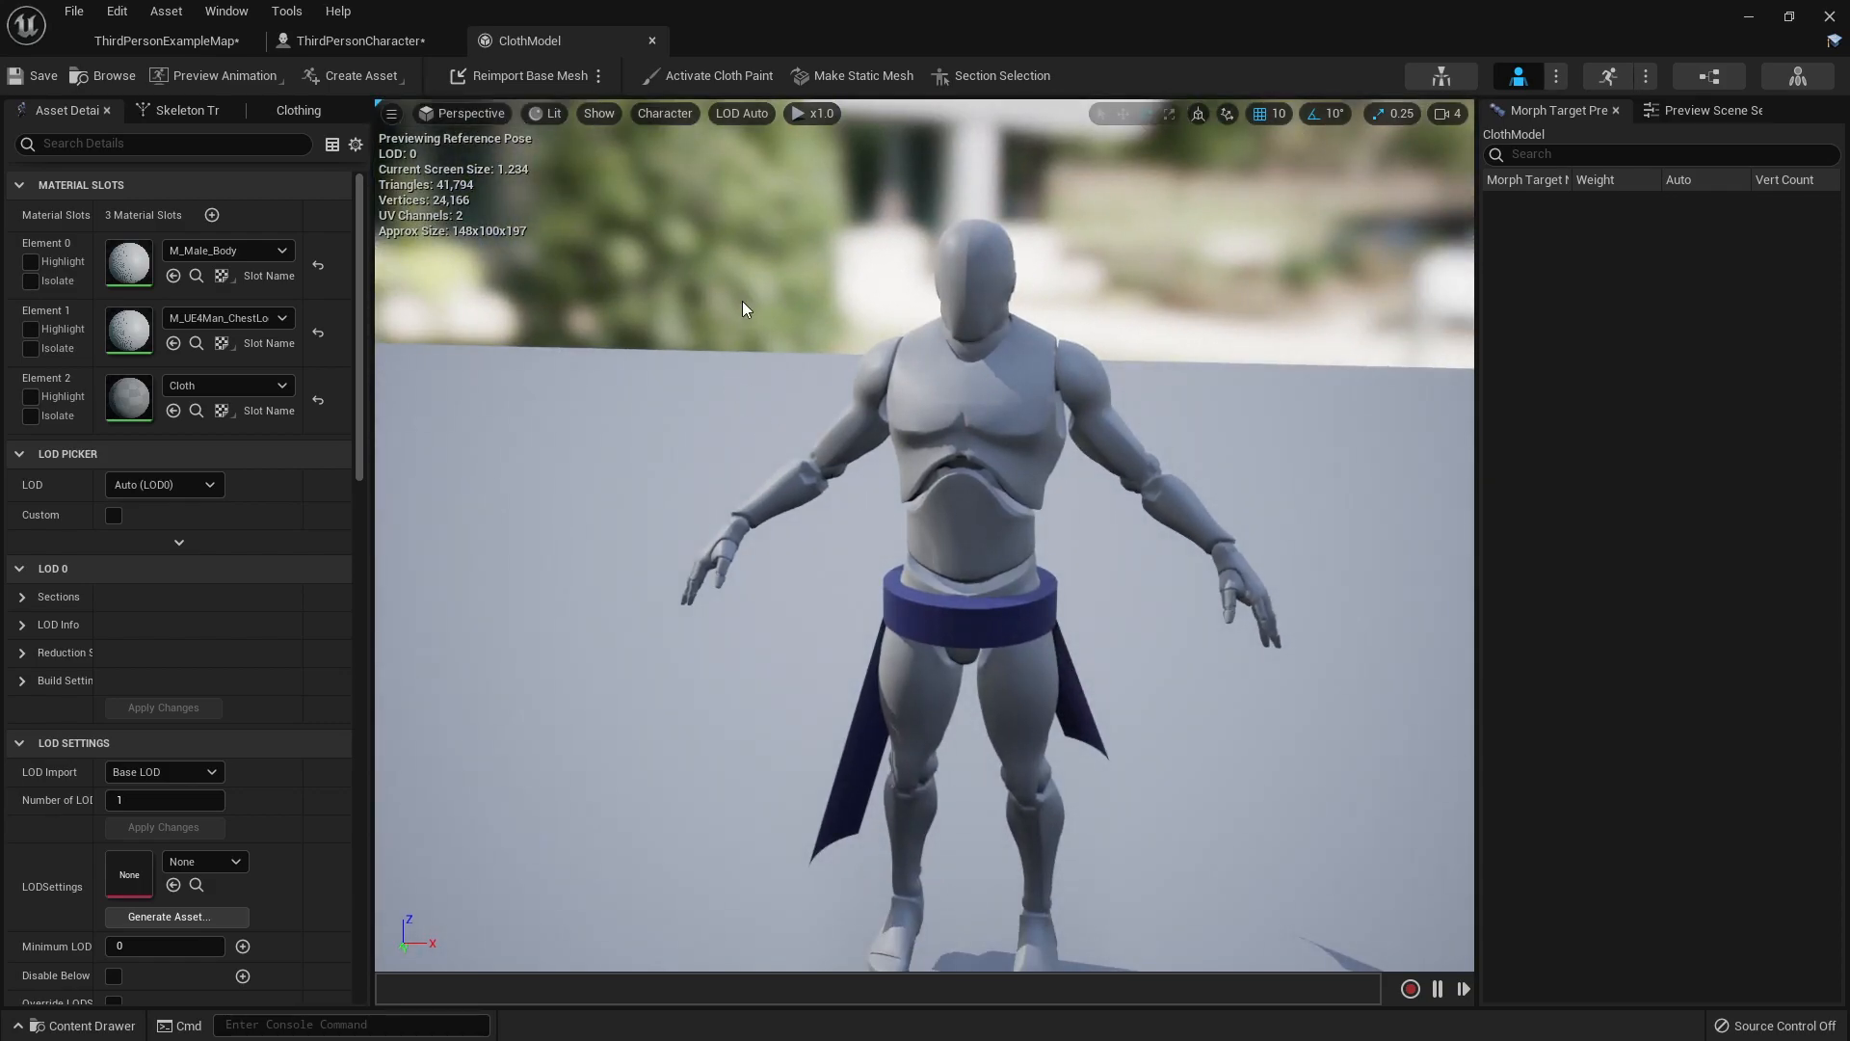
key(d)
right_drag(1086, 460, 578, 472)
key(w)
key(s)
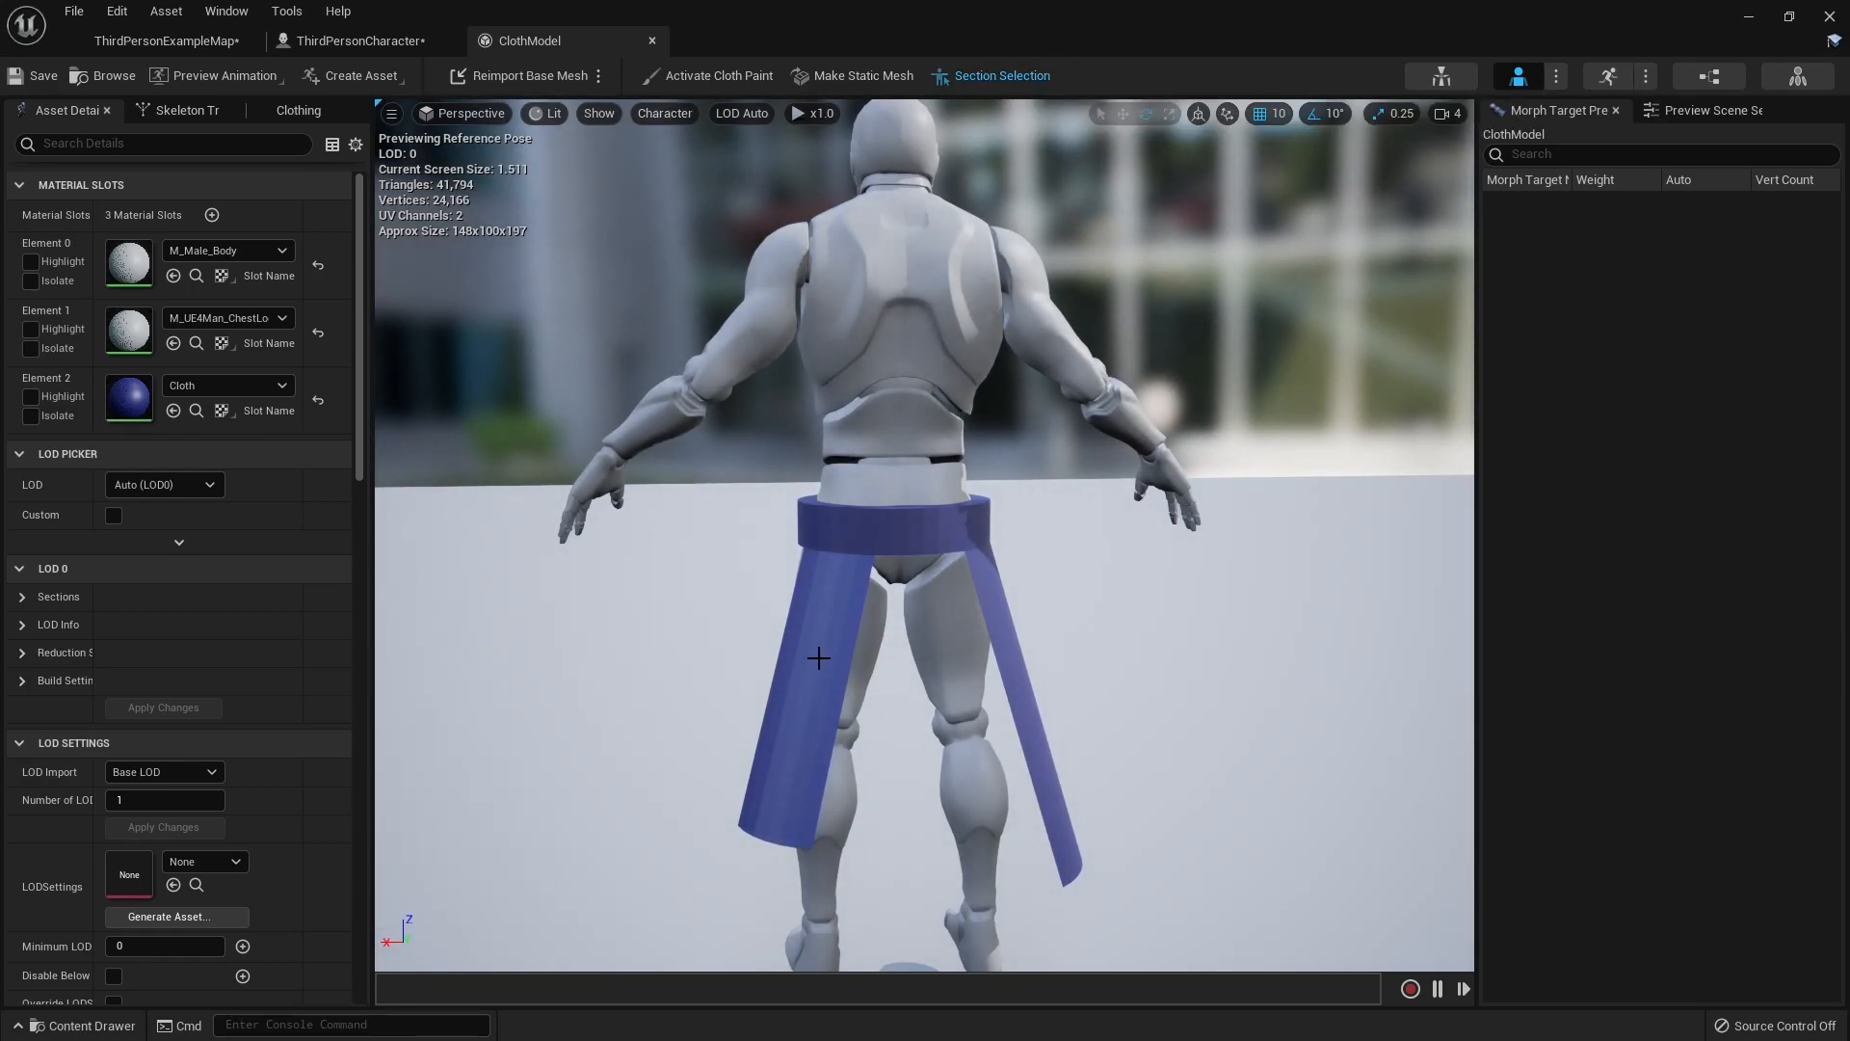
- Create clothing data from the waist cloth section, named ClothModel_Clothing and using the ClothModel physics asset
key(s)
right_drag(877, 656, 878, 649)
key(w)
key(s)
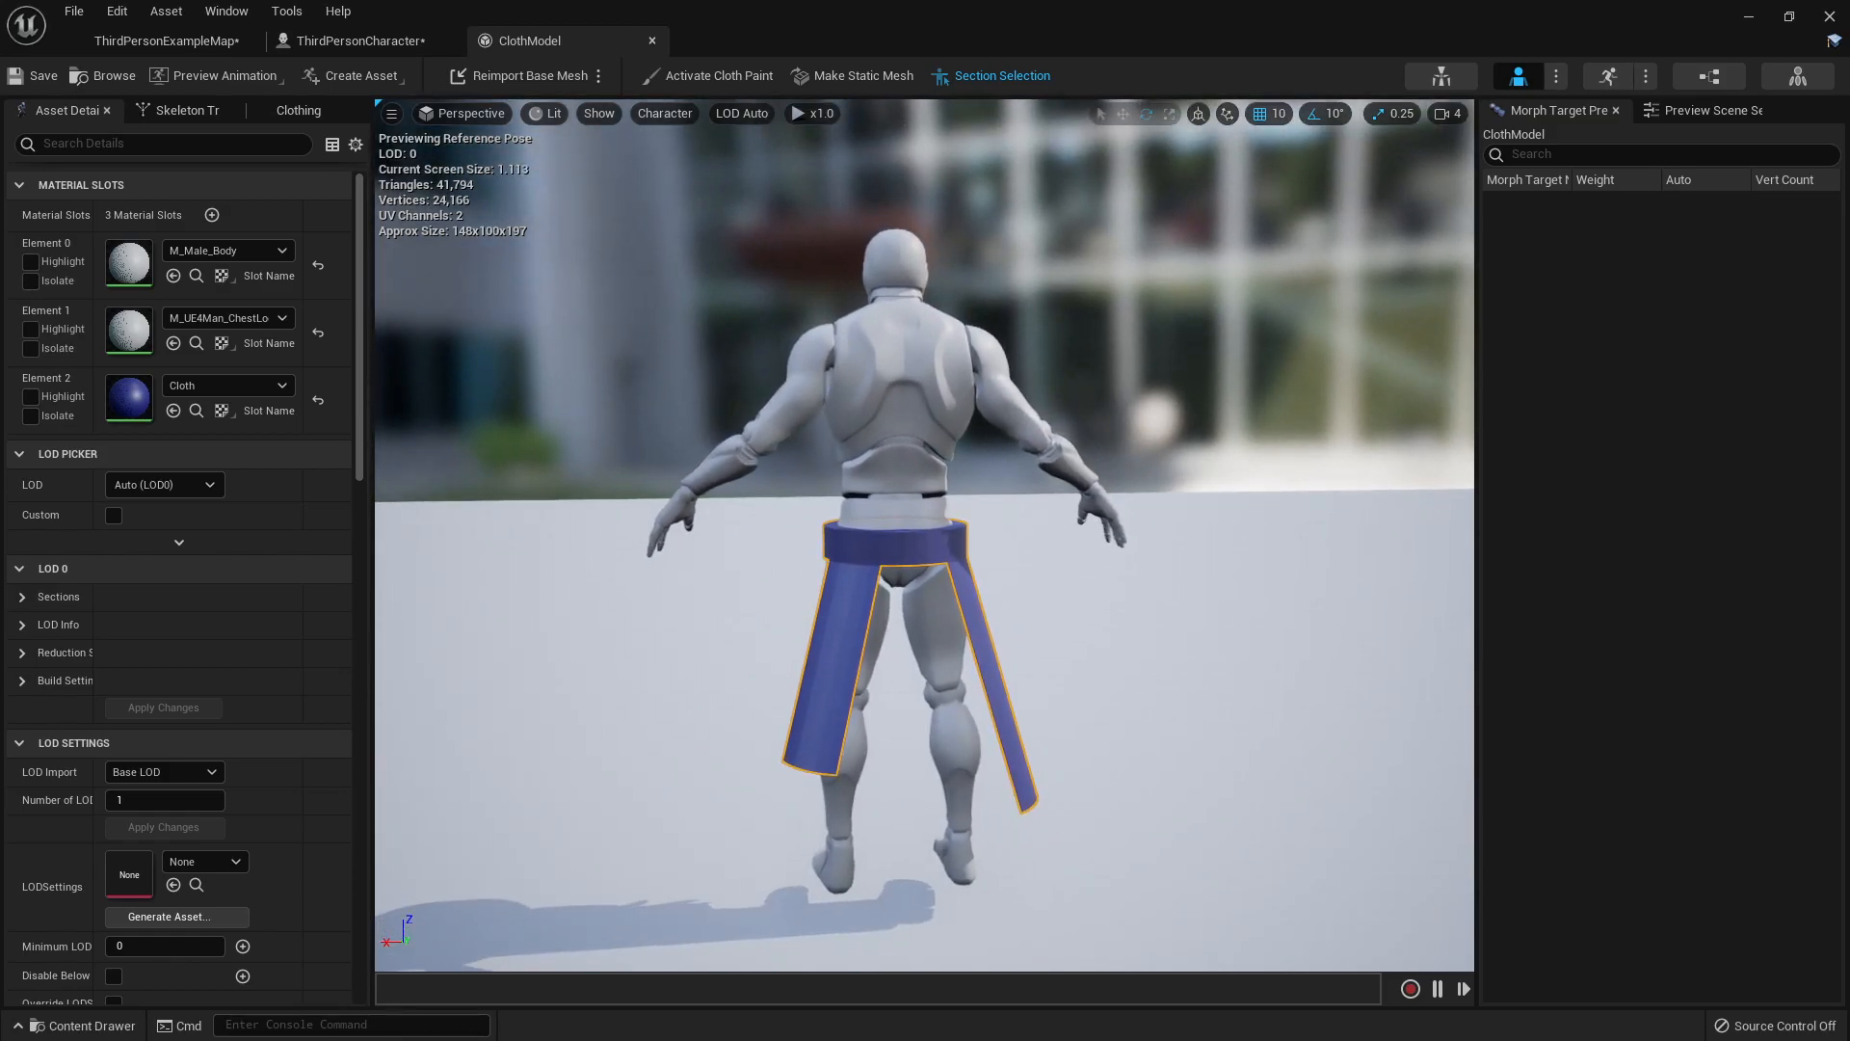
right_click(853, 632)
mouse_move(899, 734)
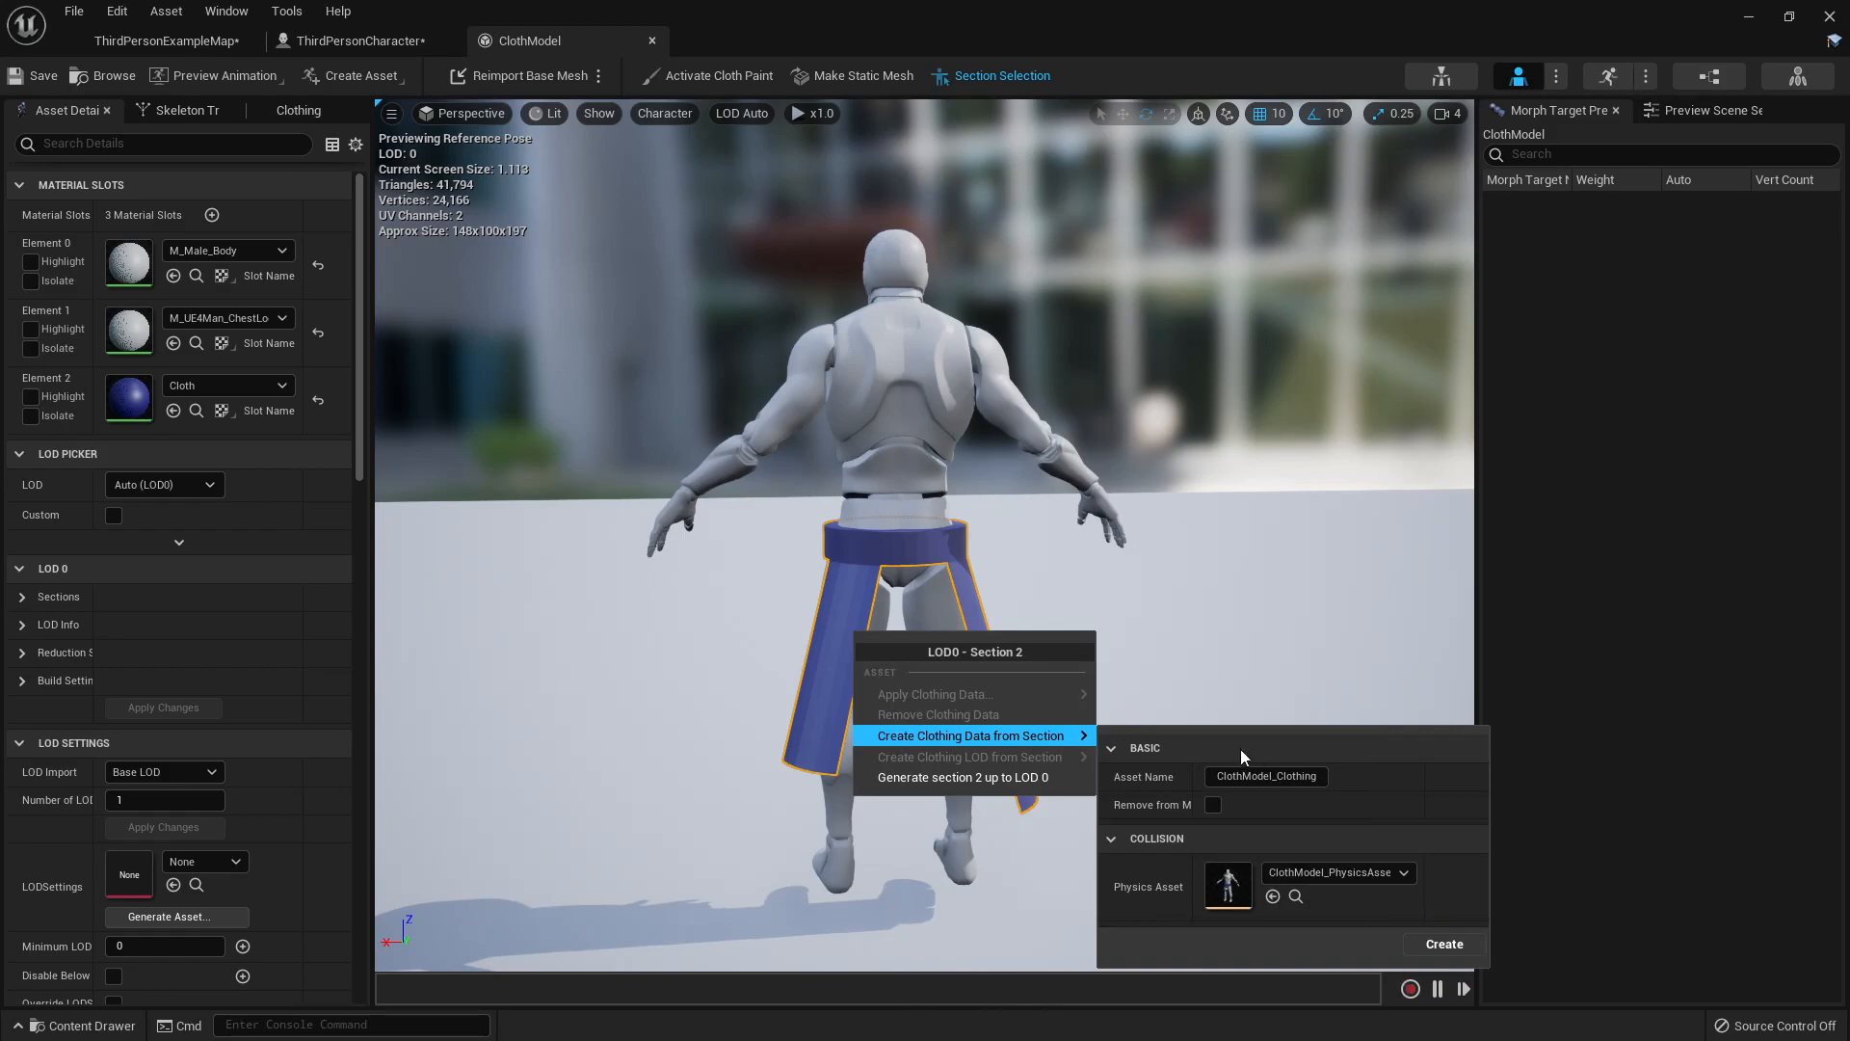
click(1443, 944)
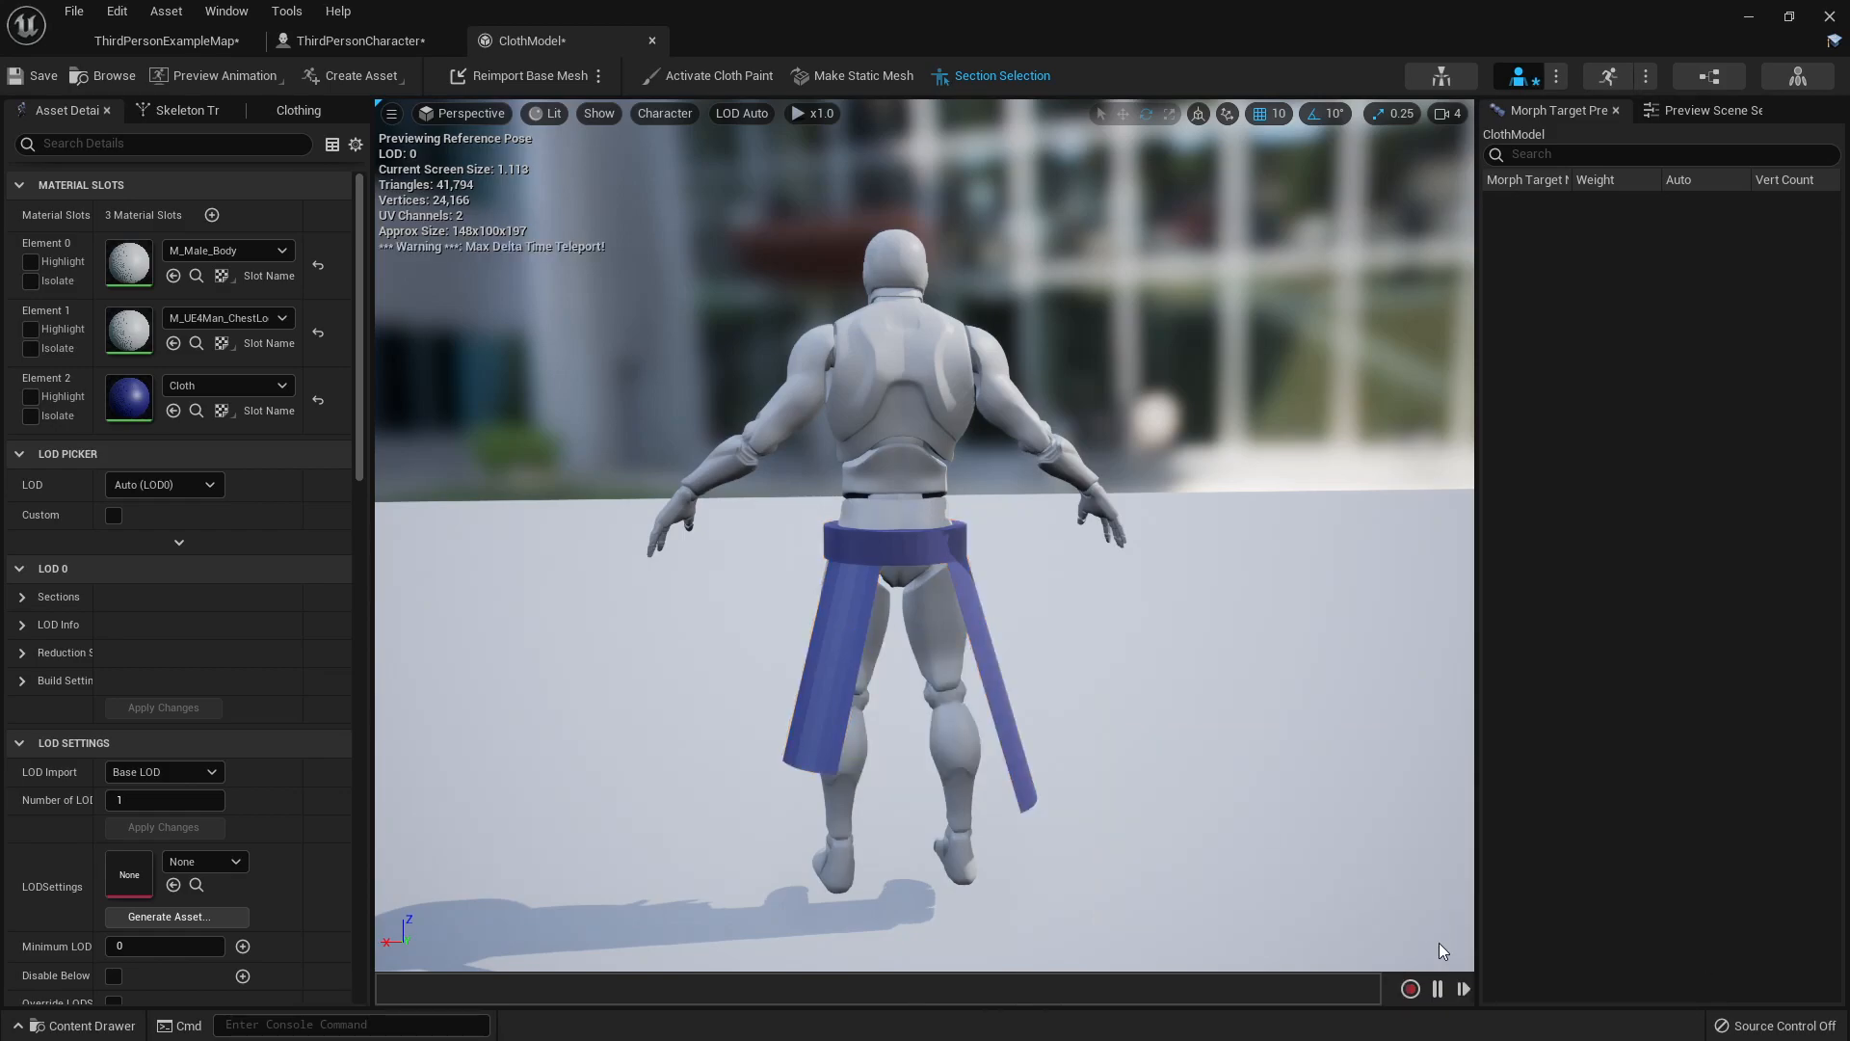
- Rename the new clothing data asset to ClothBelt
click(298, 111)
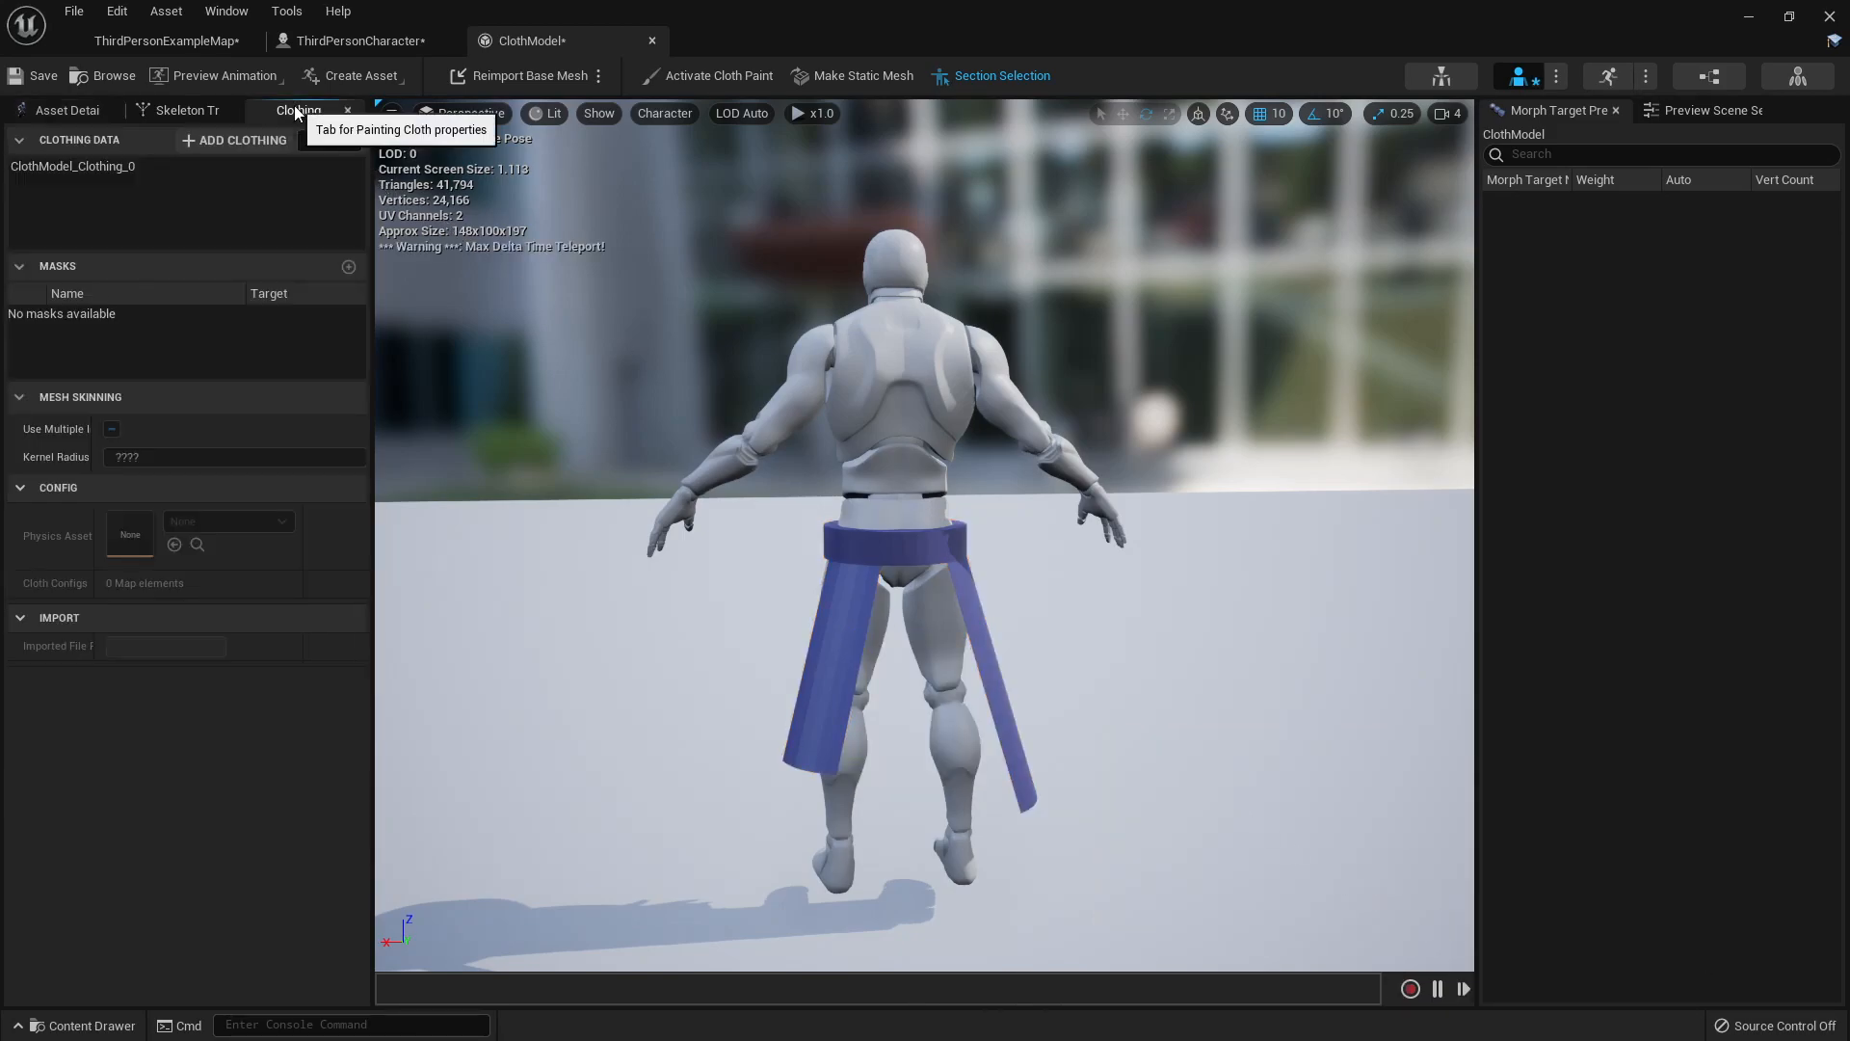
click(50, 168)
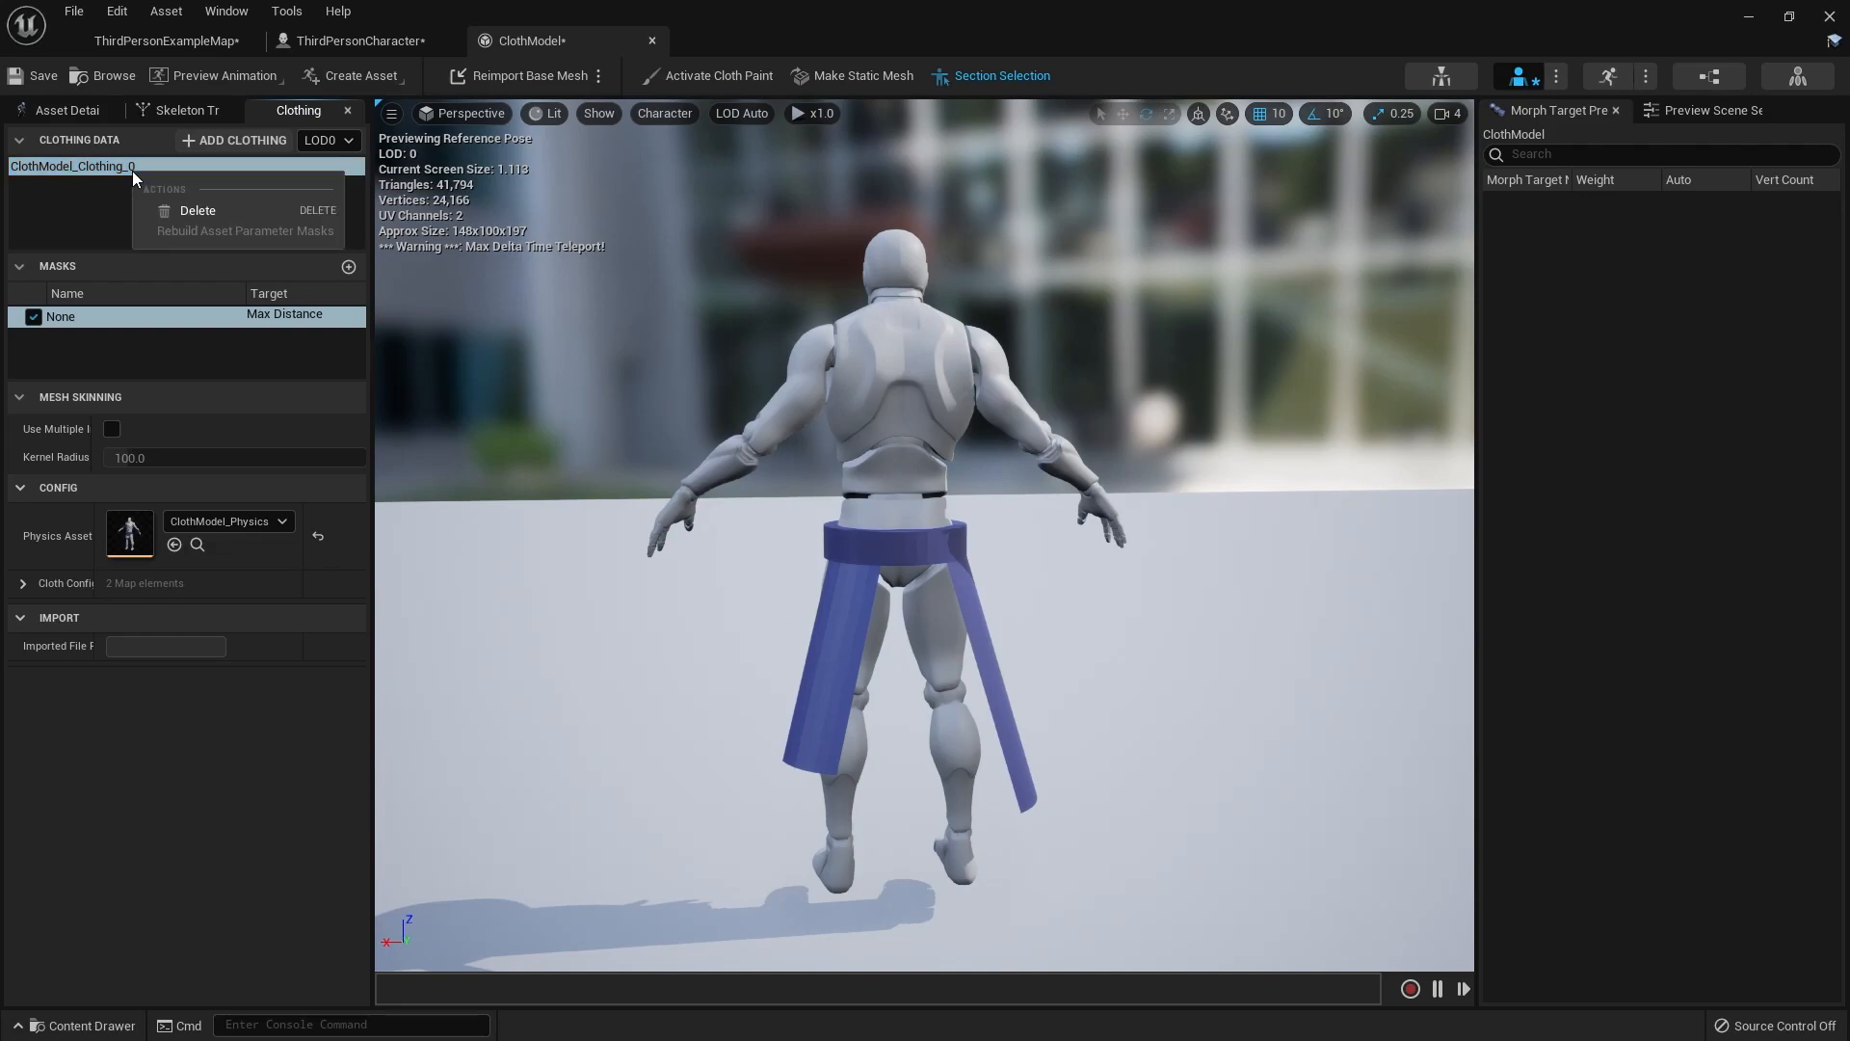
double_click(84, 169)
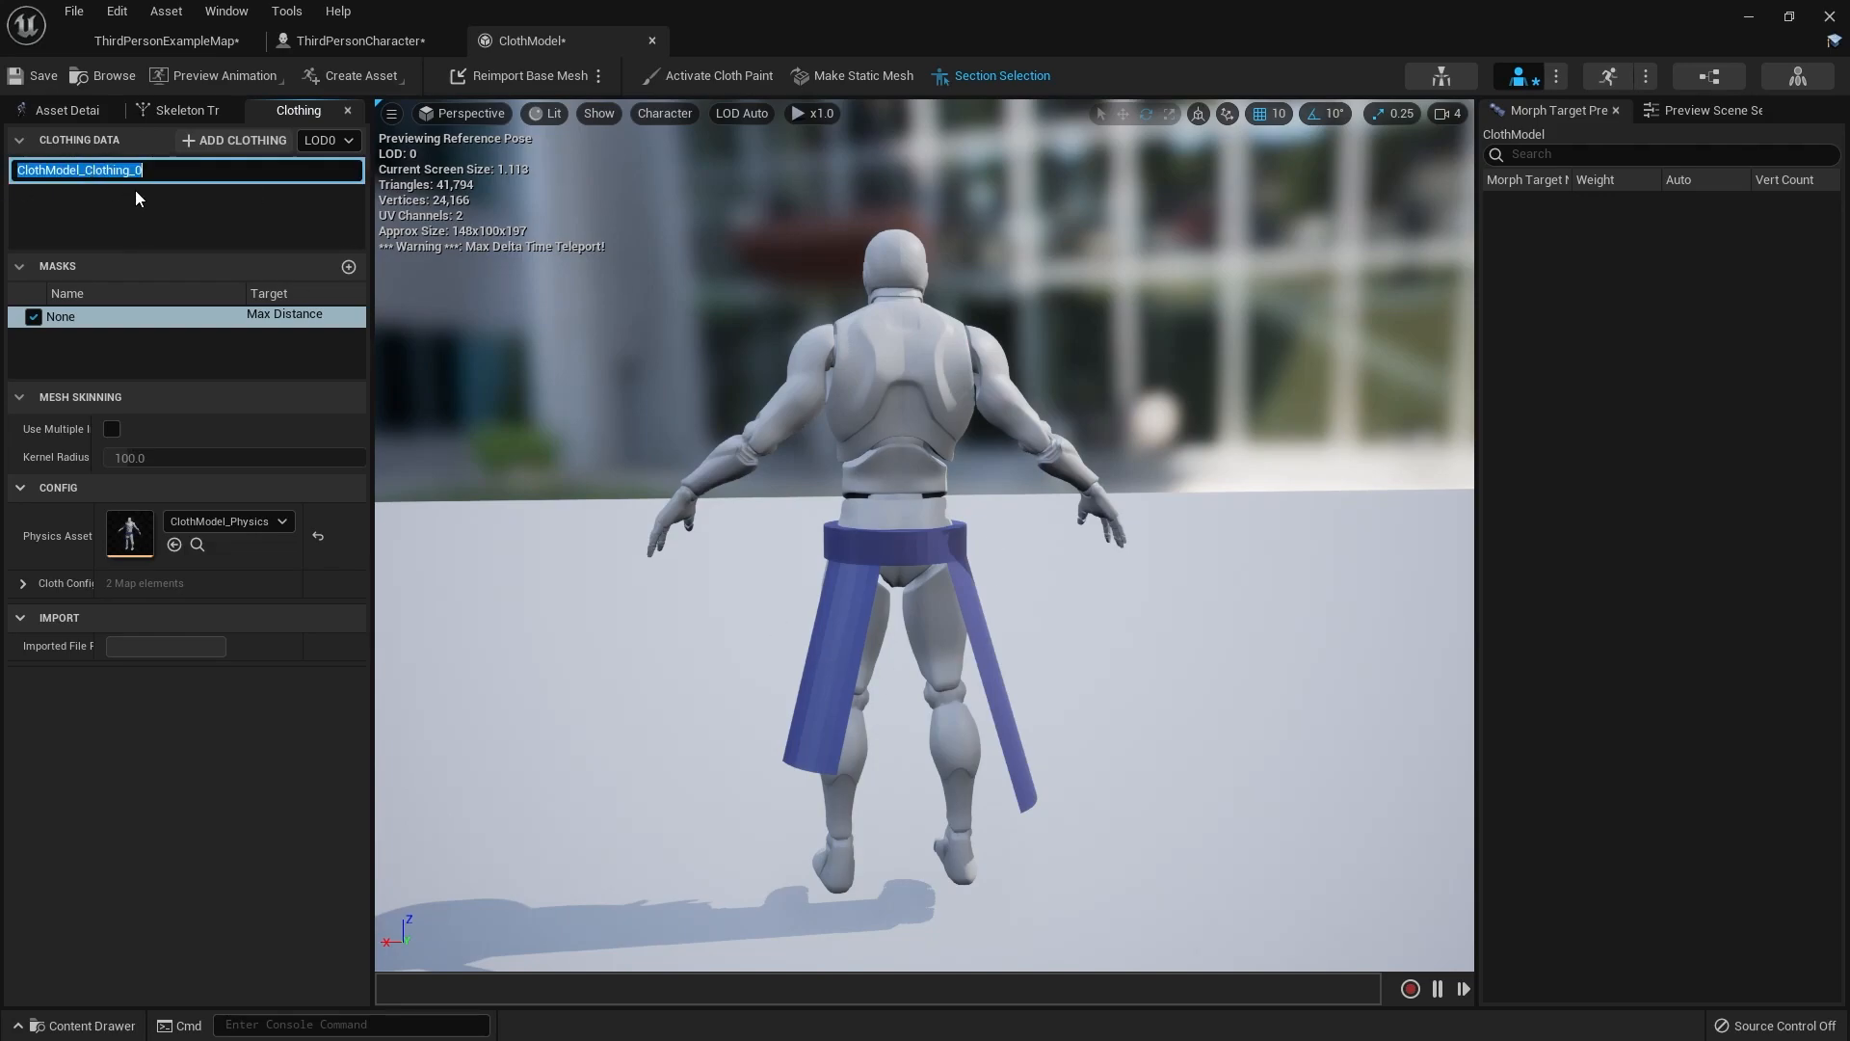
text(ClothBelt)
key(Return)
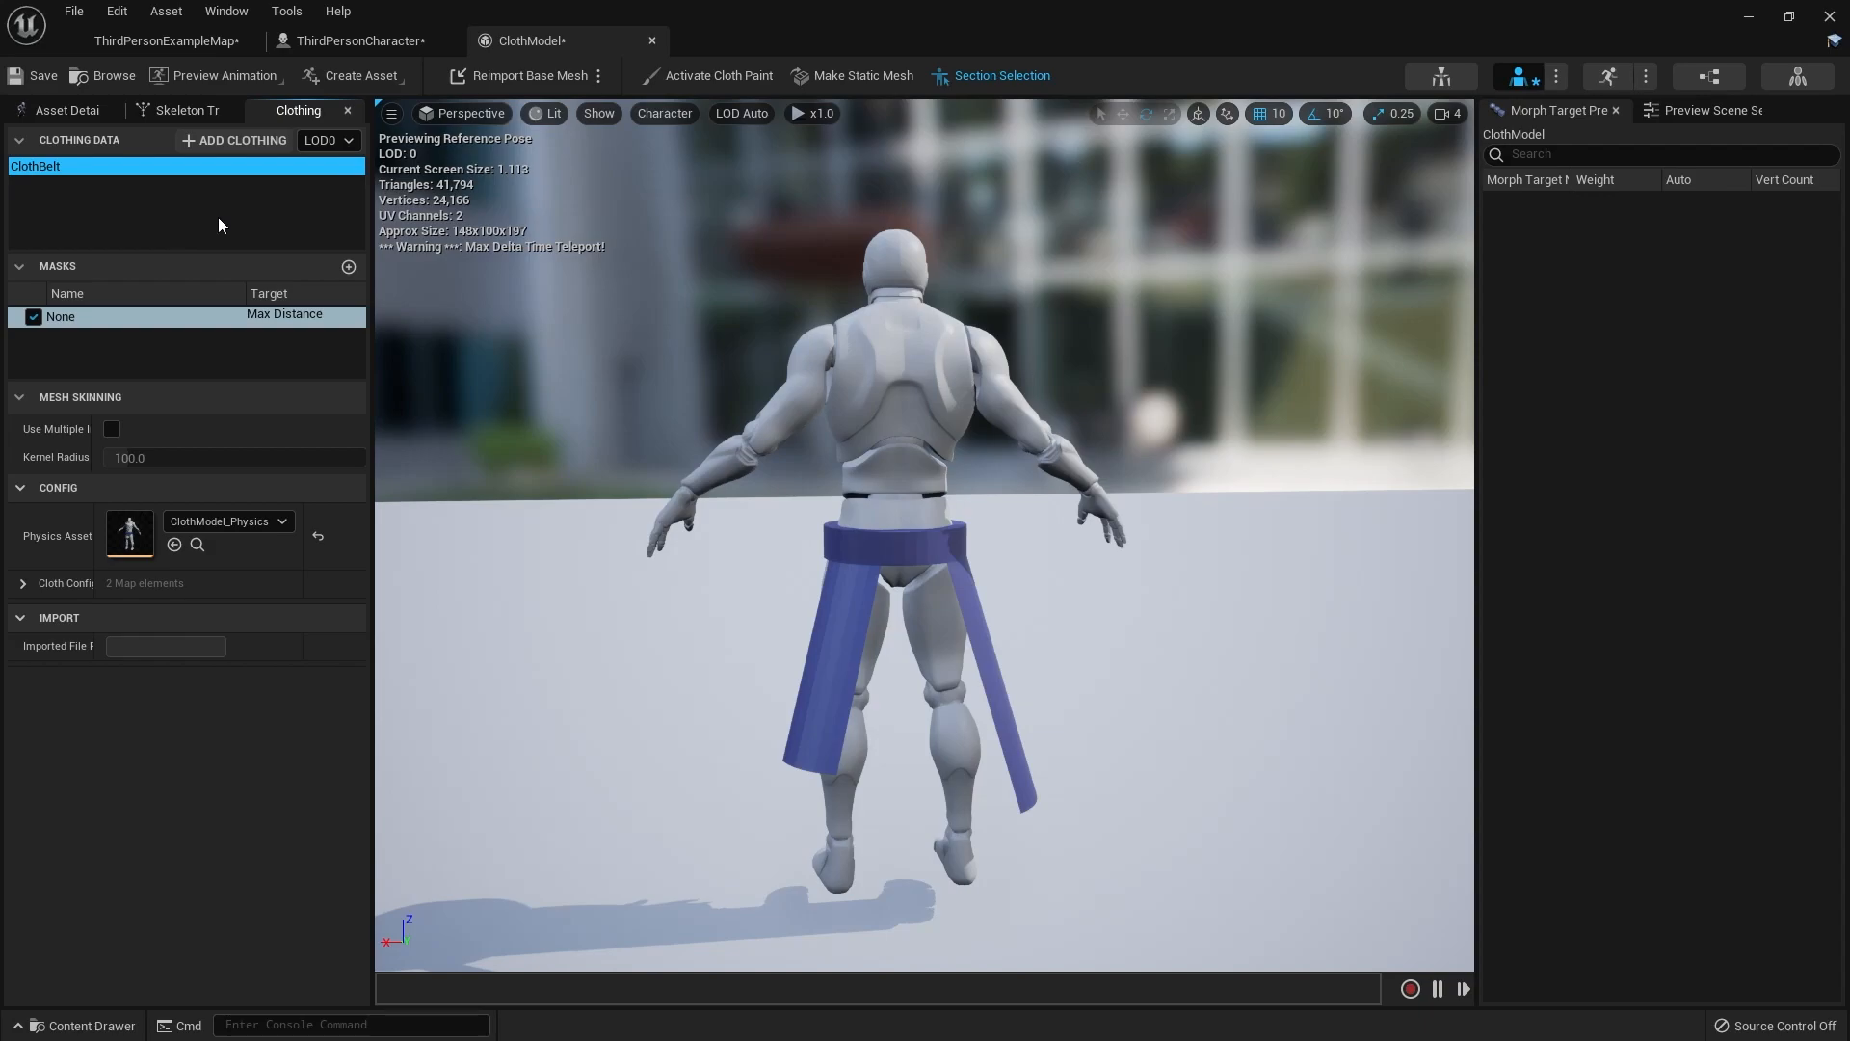
- Apply the ClothBelt clothing data to the waist cloth section
right_click(835, 602)
mouse_move(888, 669)
click(1165, 692)
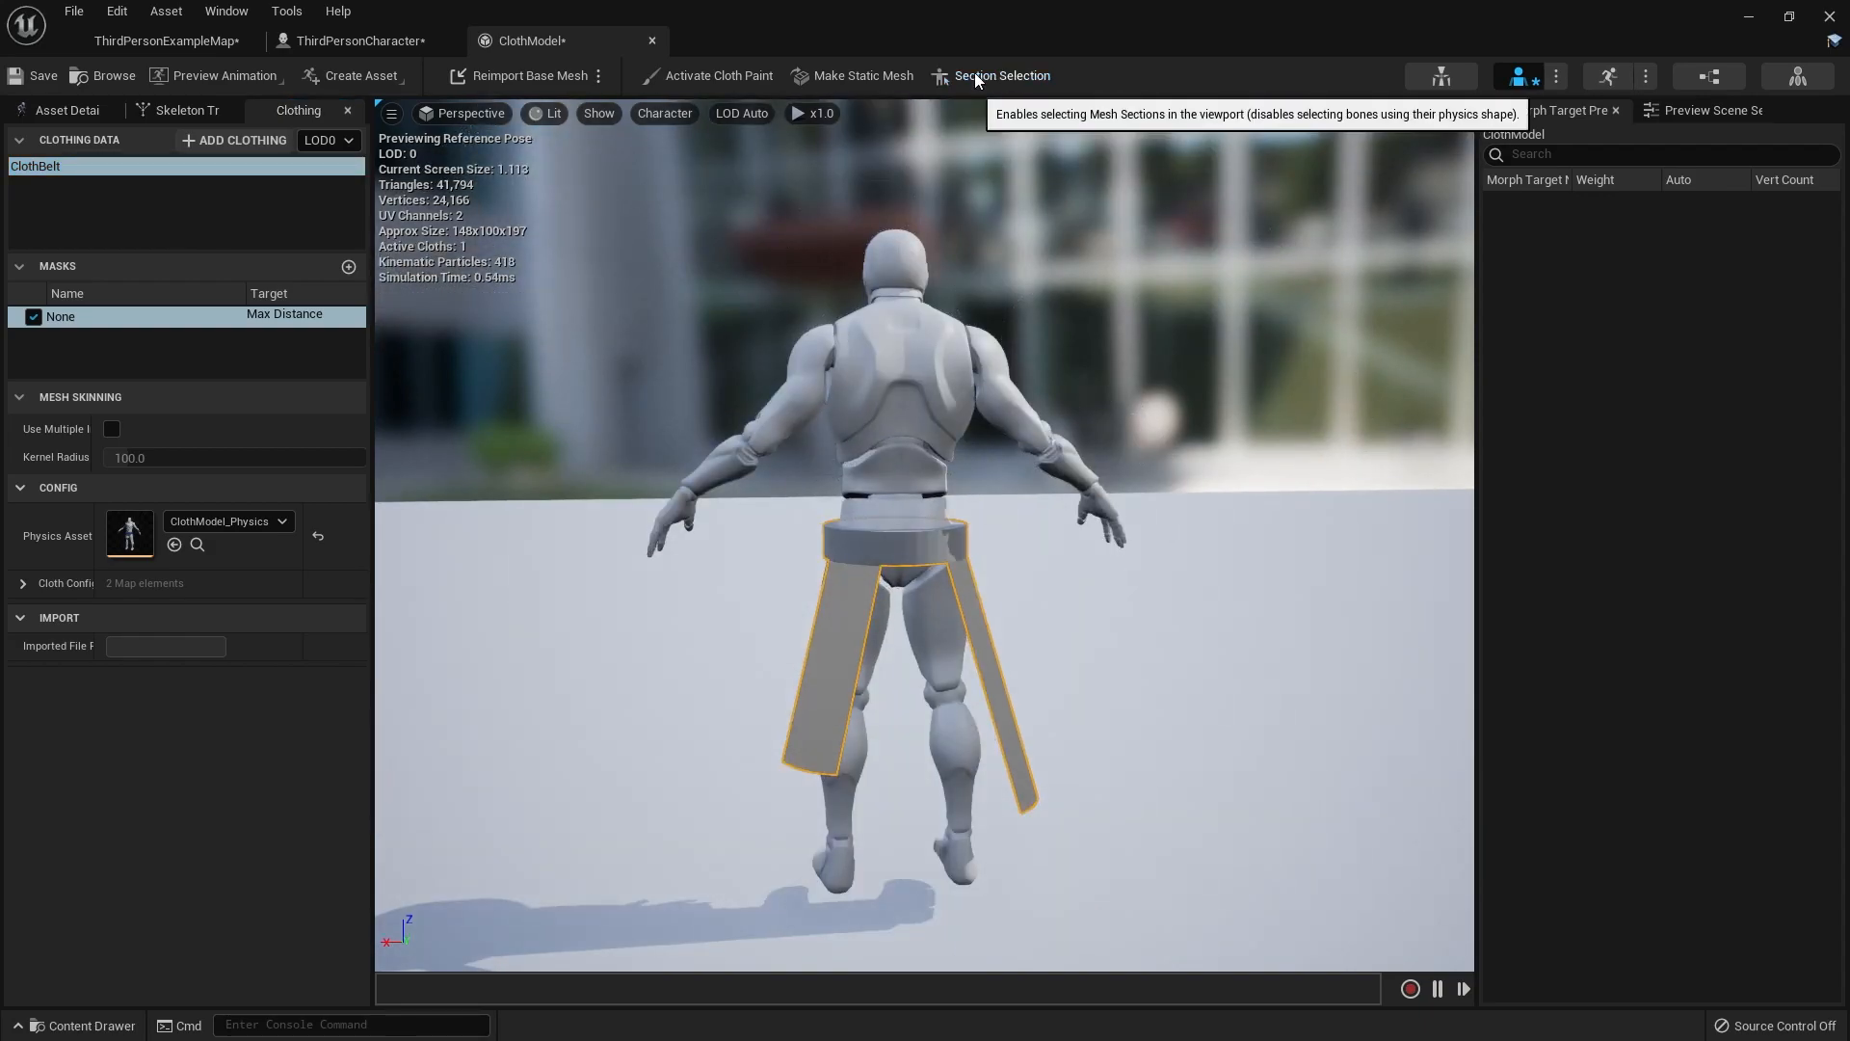
- Turn off Section Selection, activate cloth painting and set the brush radius to 10
click(737, 77)
mouse_move(826, 669)
right_down()
mouse_move(756, 718)
mouse_move(826, 669)
right_up()
scroll(145, 820, down, 5)
click(130, 867)
text(10)
key(Return)
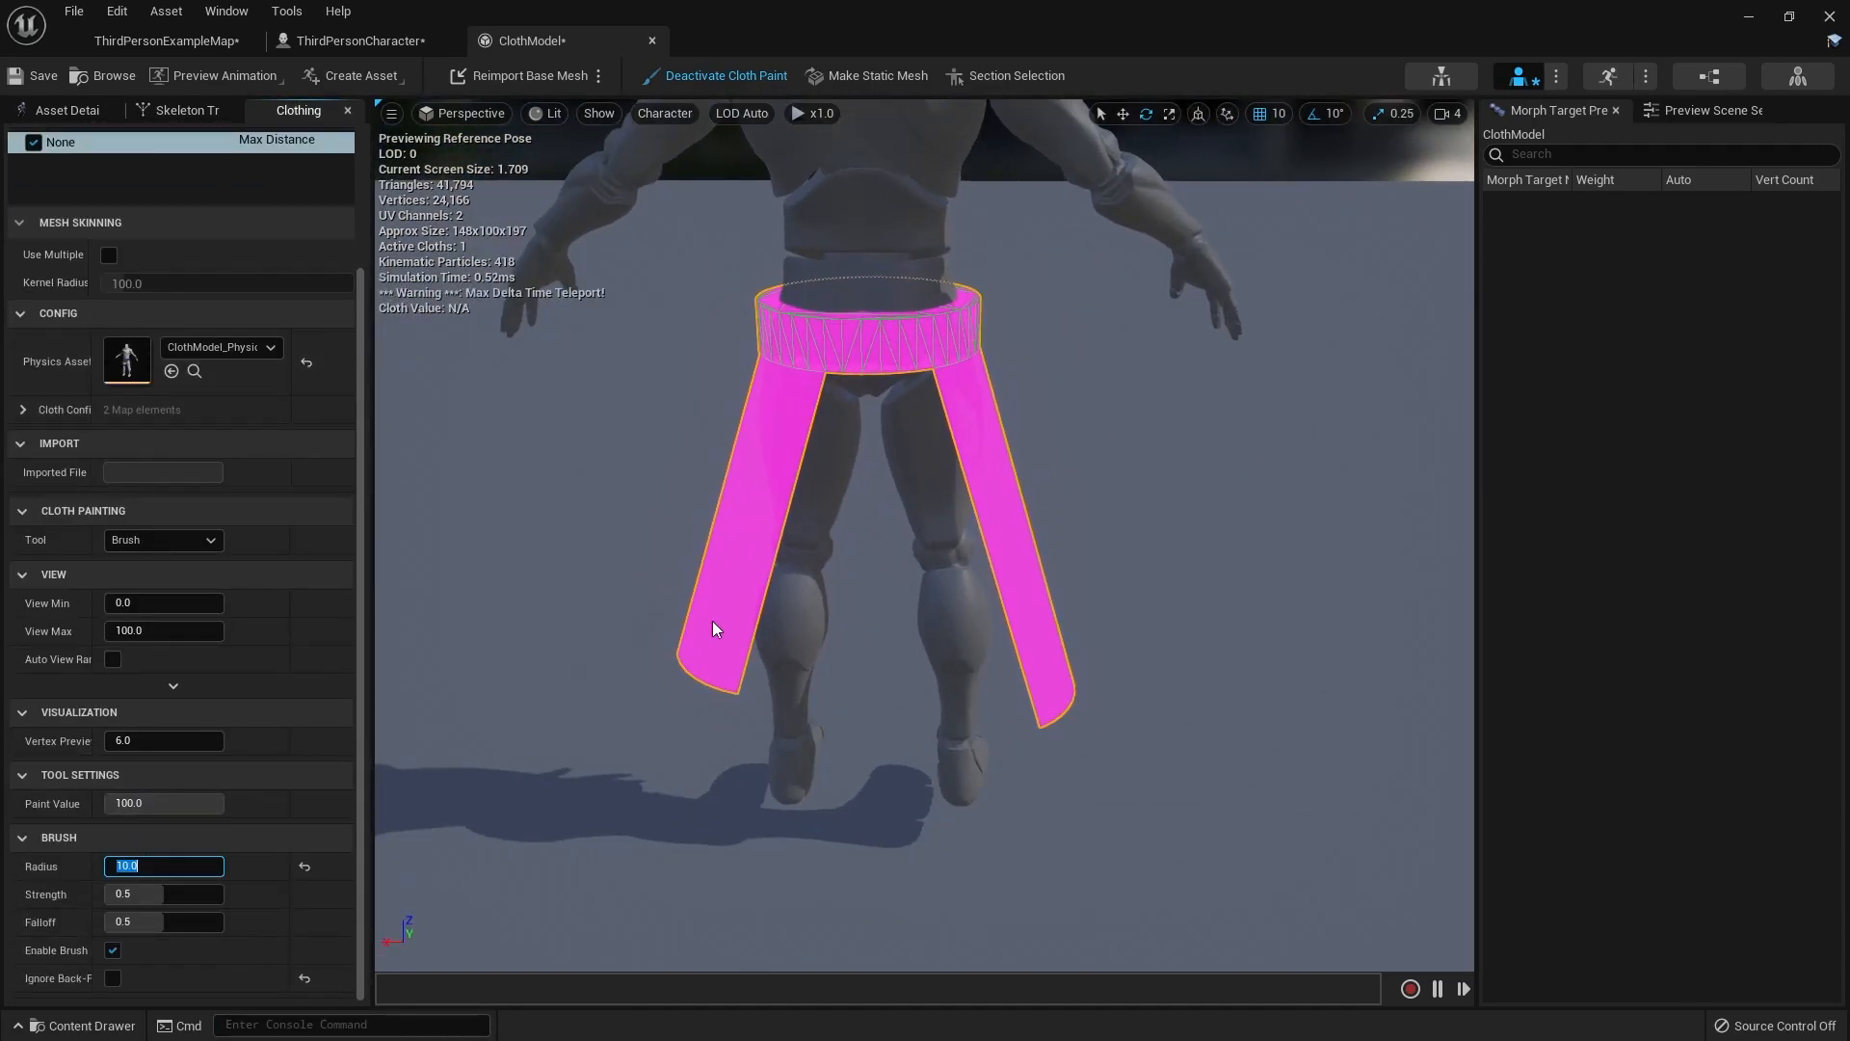
- Paint the lower ends of both hanging cloth strips with a Max Distance paint value of 100
mouse_move(803, 622)
right_down()
mouse_move(762, 597)
mouse_move(723, 612)
mouse_move(733, 665)
mouse_move(803, 623)
right_up()
key(w)
key(s)
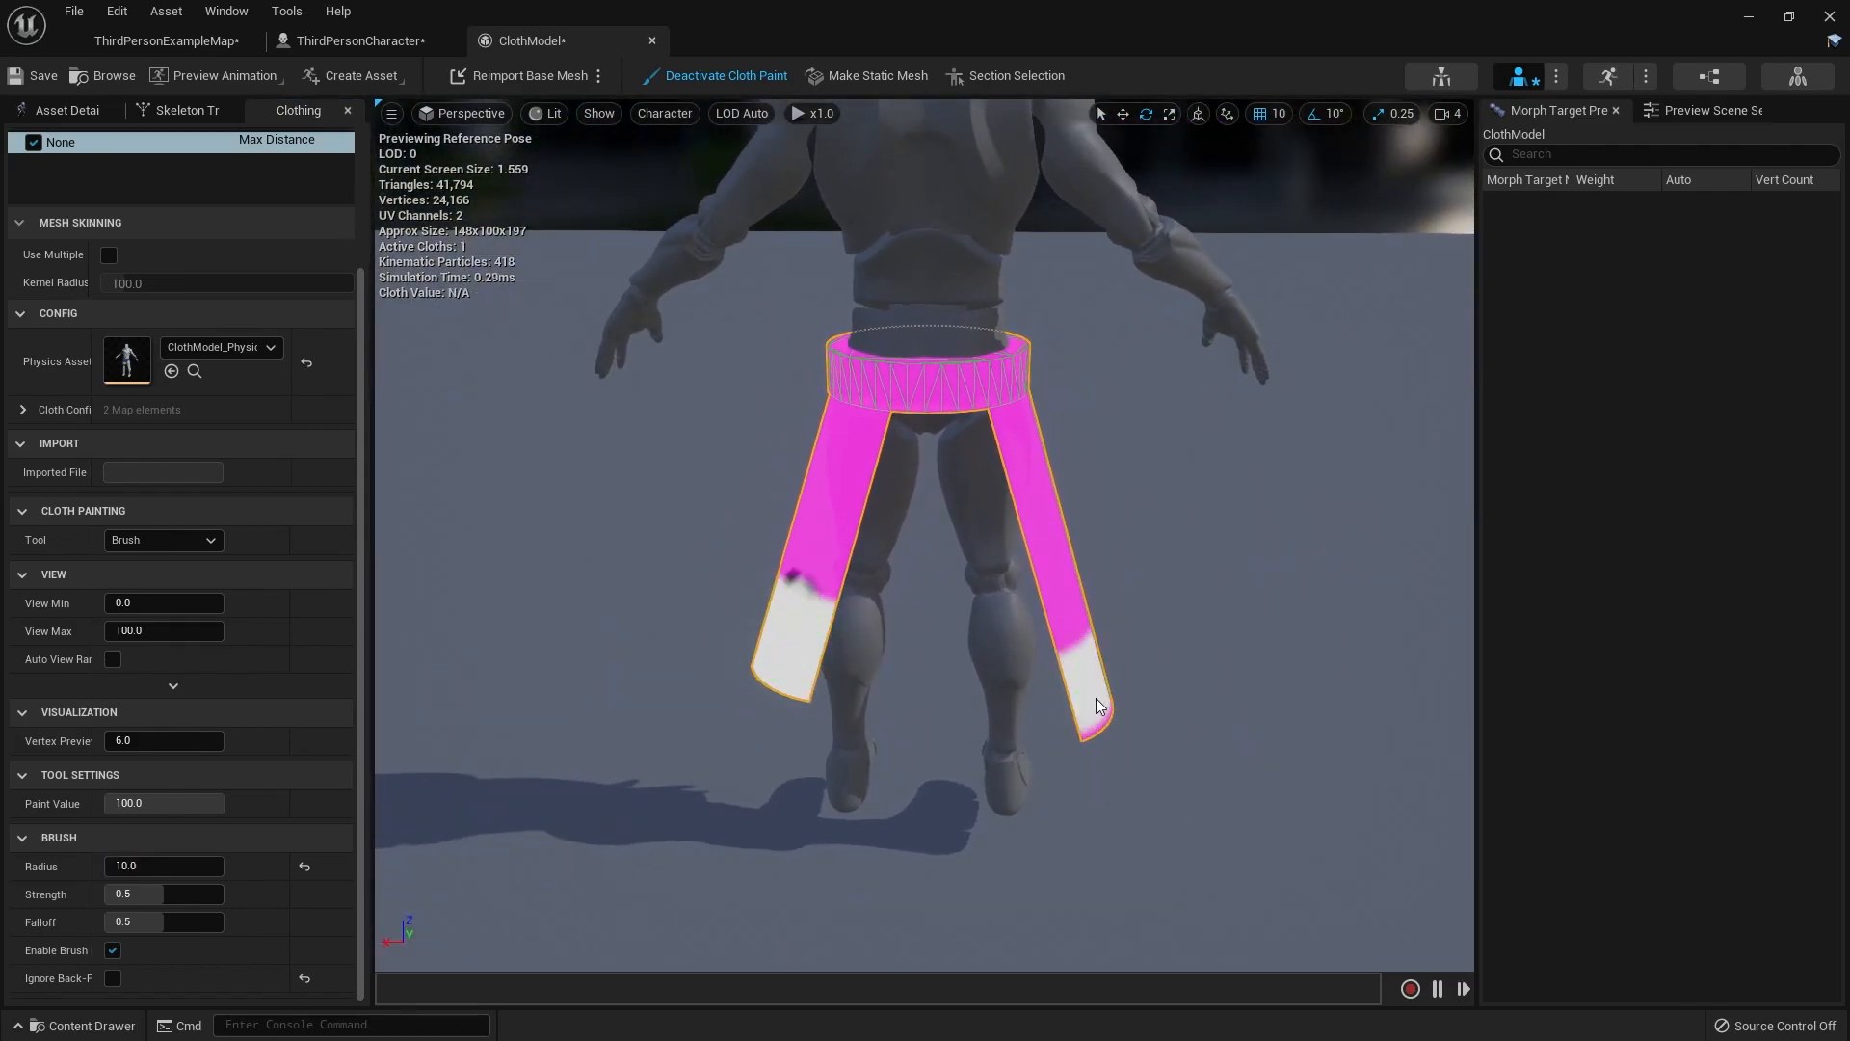
key(d)
mouse_move(1108, 672)
right_down()
mouse_move(896, 704)
mouse_move(815, 689)
right_up()
key(w)
key(d)
drag(1060, 617, 992, 631)
- Set the paint value to 60 and paint the band above the lower ends on both cloth strips
key(w)
mouse_move(1095, 653)
right_down()
mouse_move(772, 632)
mouse_move(1041, 569)
right_up()
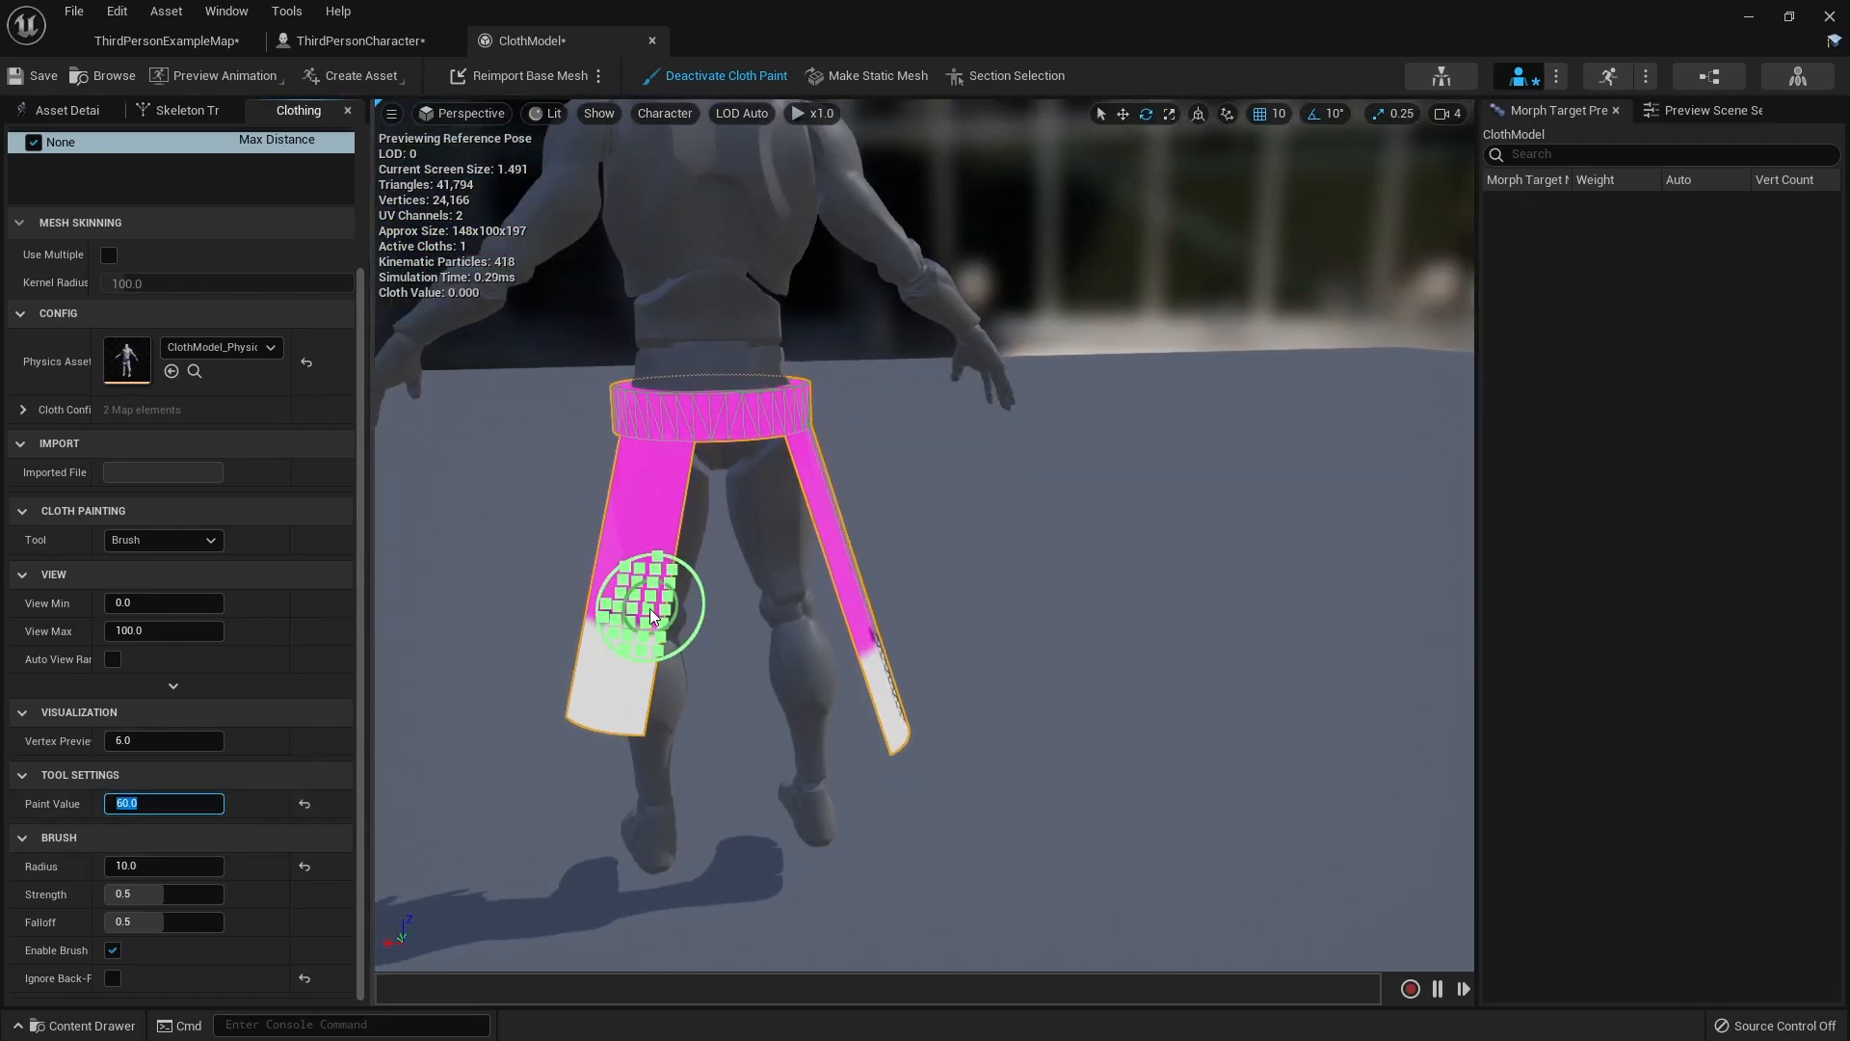
key(d)
right_drag(537, 590, 395, 593)
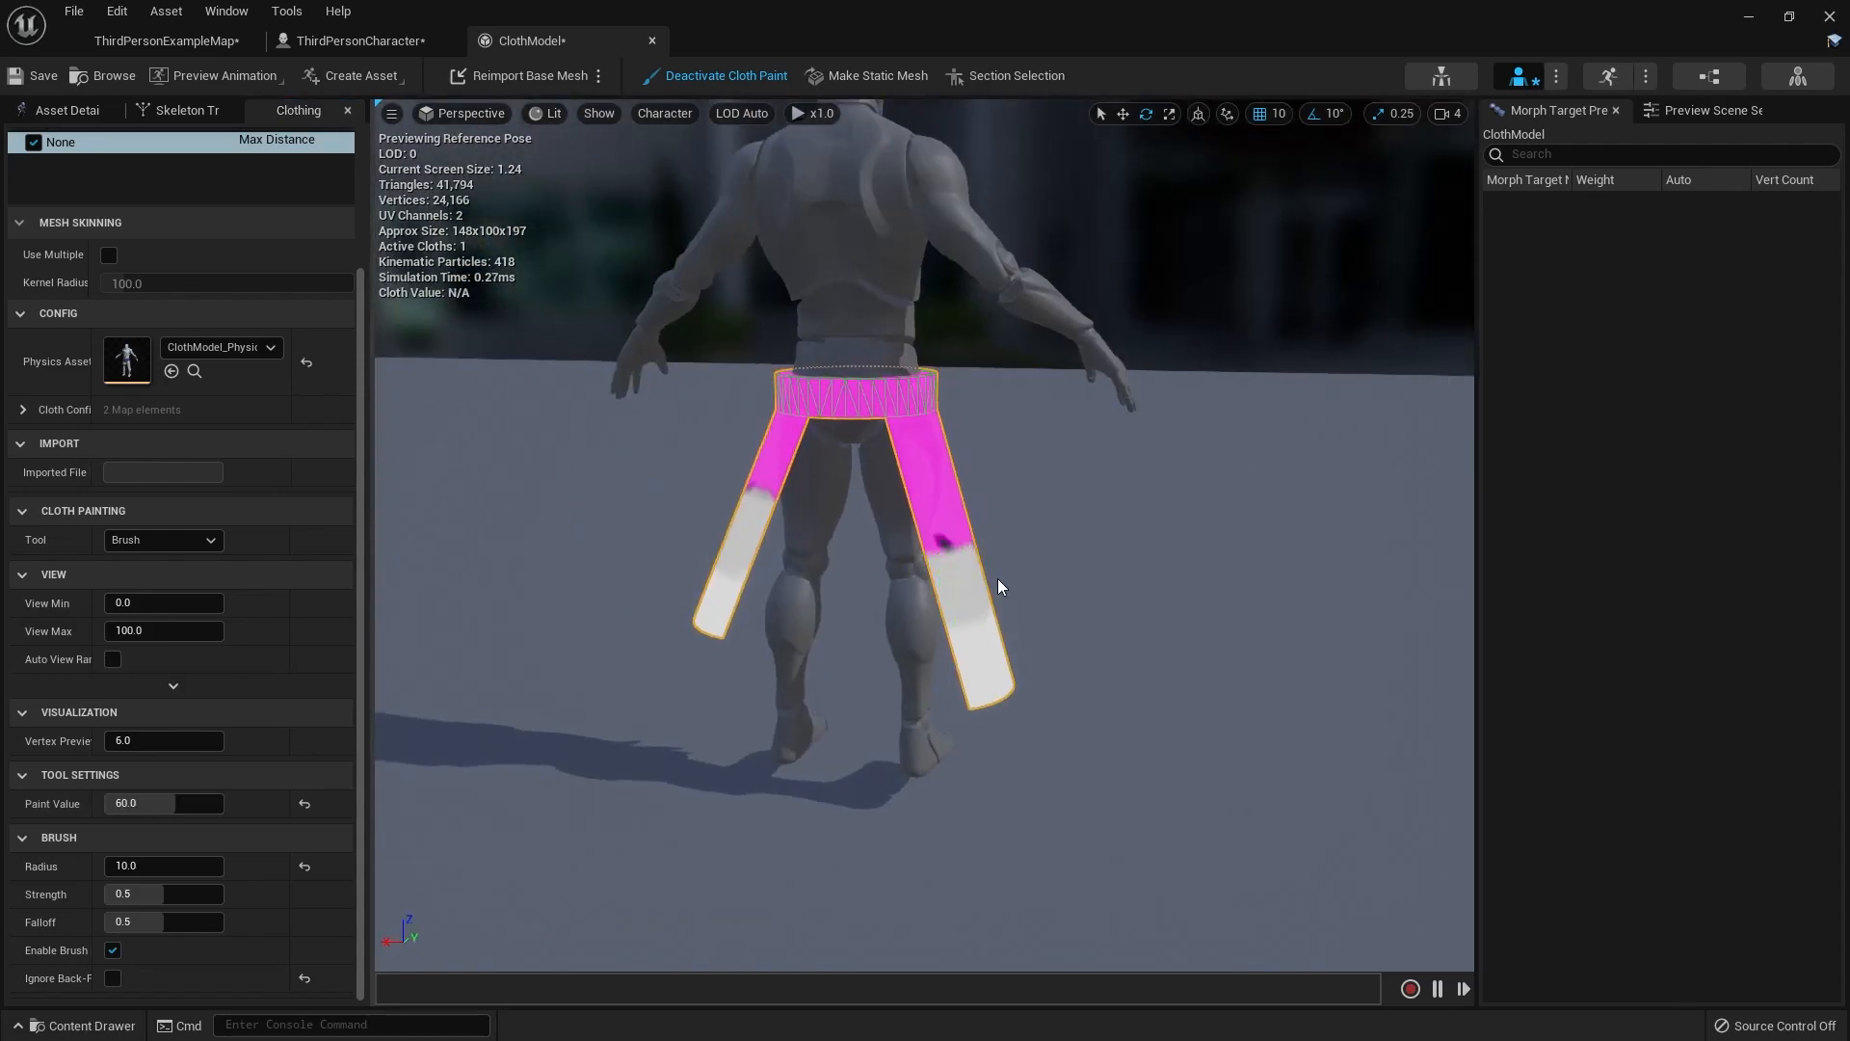
- Set the paint value to 40 and paint the upper part of both hanging cloth strips, stopping just below the belt
right_drag(910, 596, 992, 590)
right_drag(810, 582, 786, 590)
key(w)
click(825, 570)
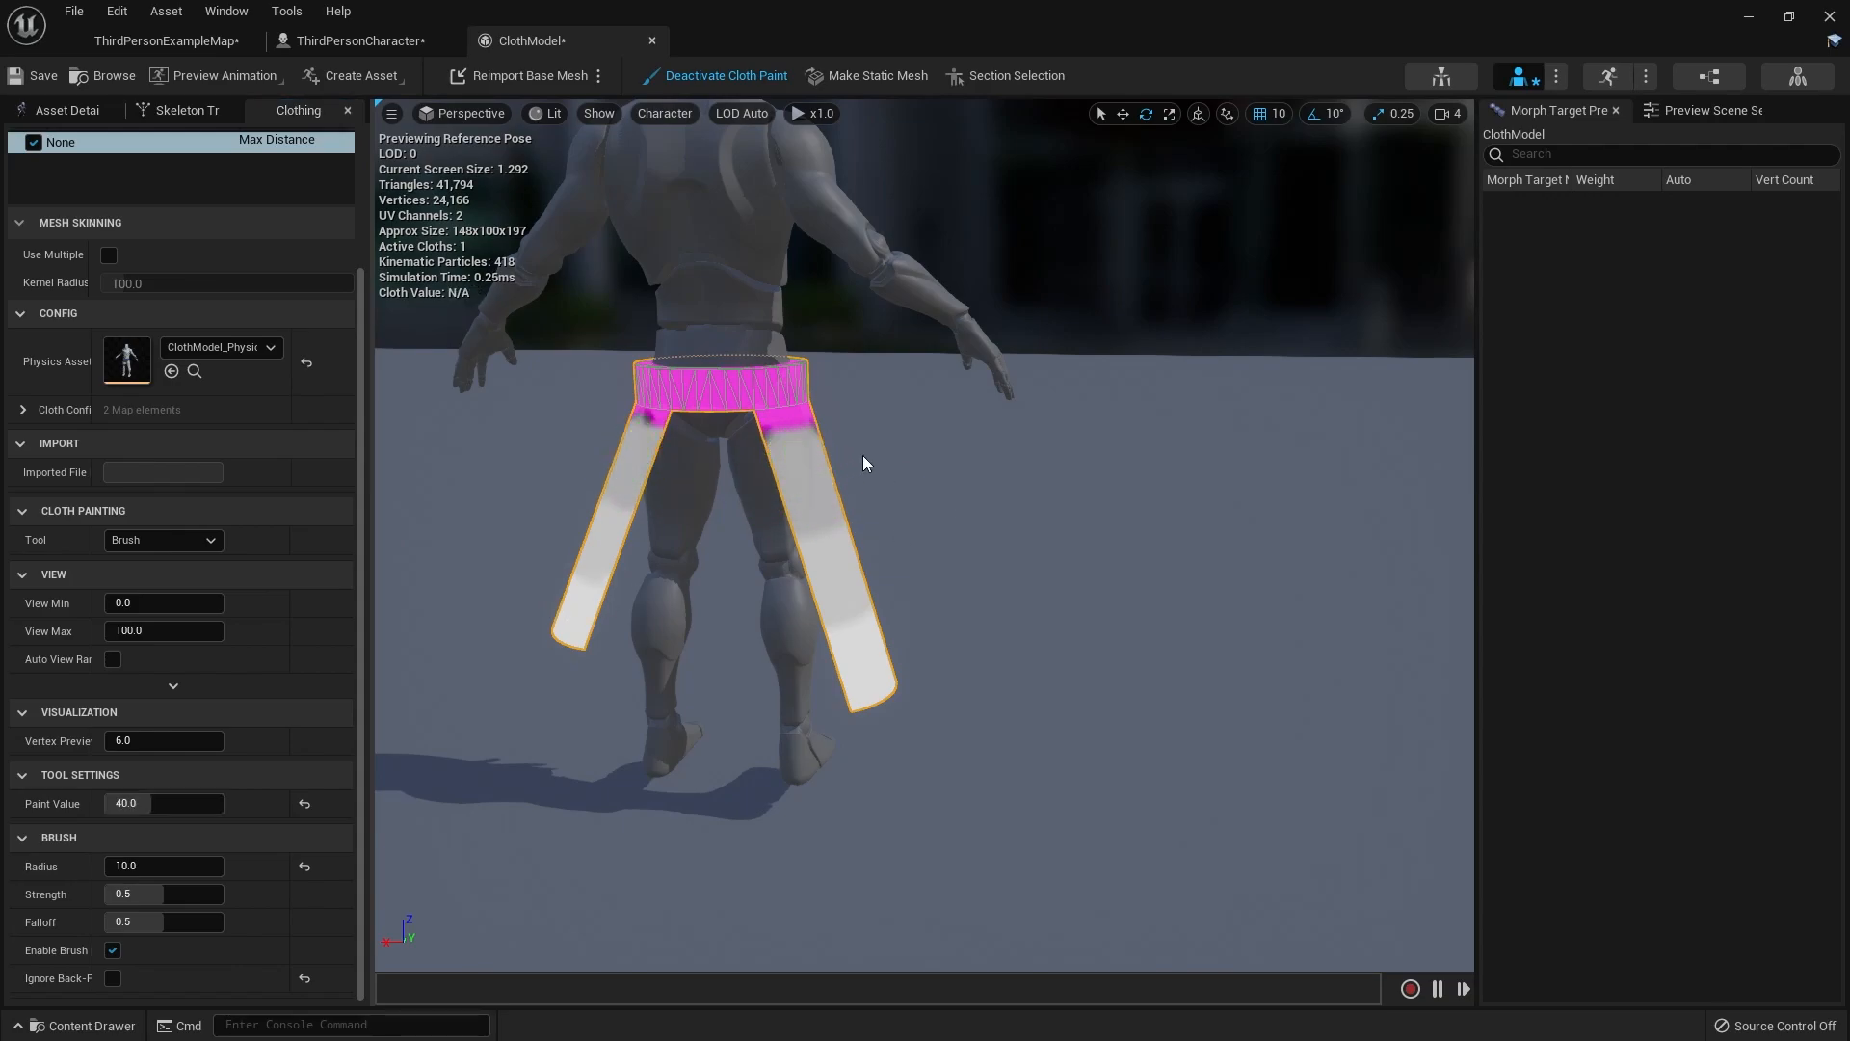
- Reduce the camera speed to 3 and paint the top of one cloth strip with paint value 10 and brush radius 2
click(1446, 112)
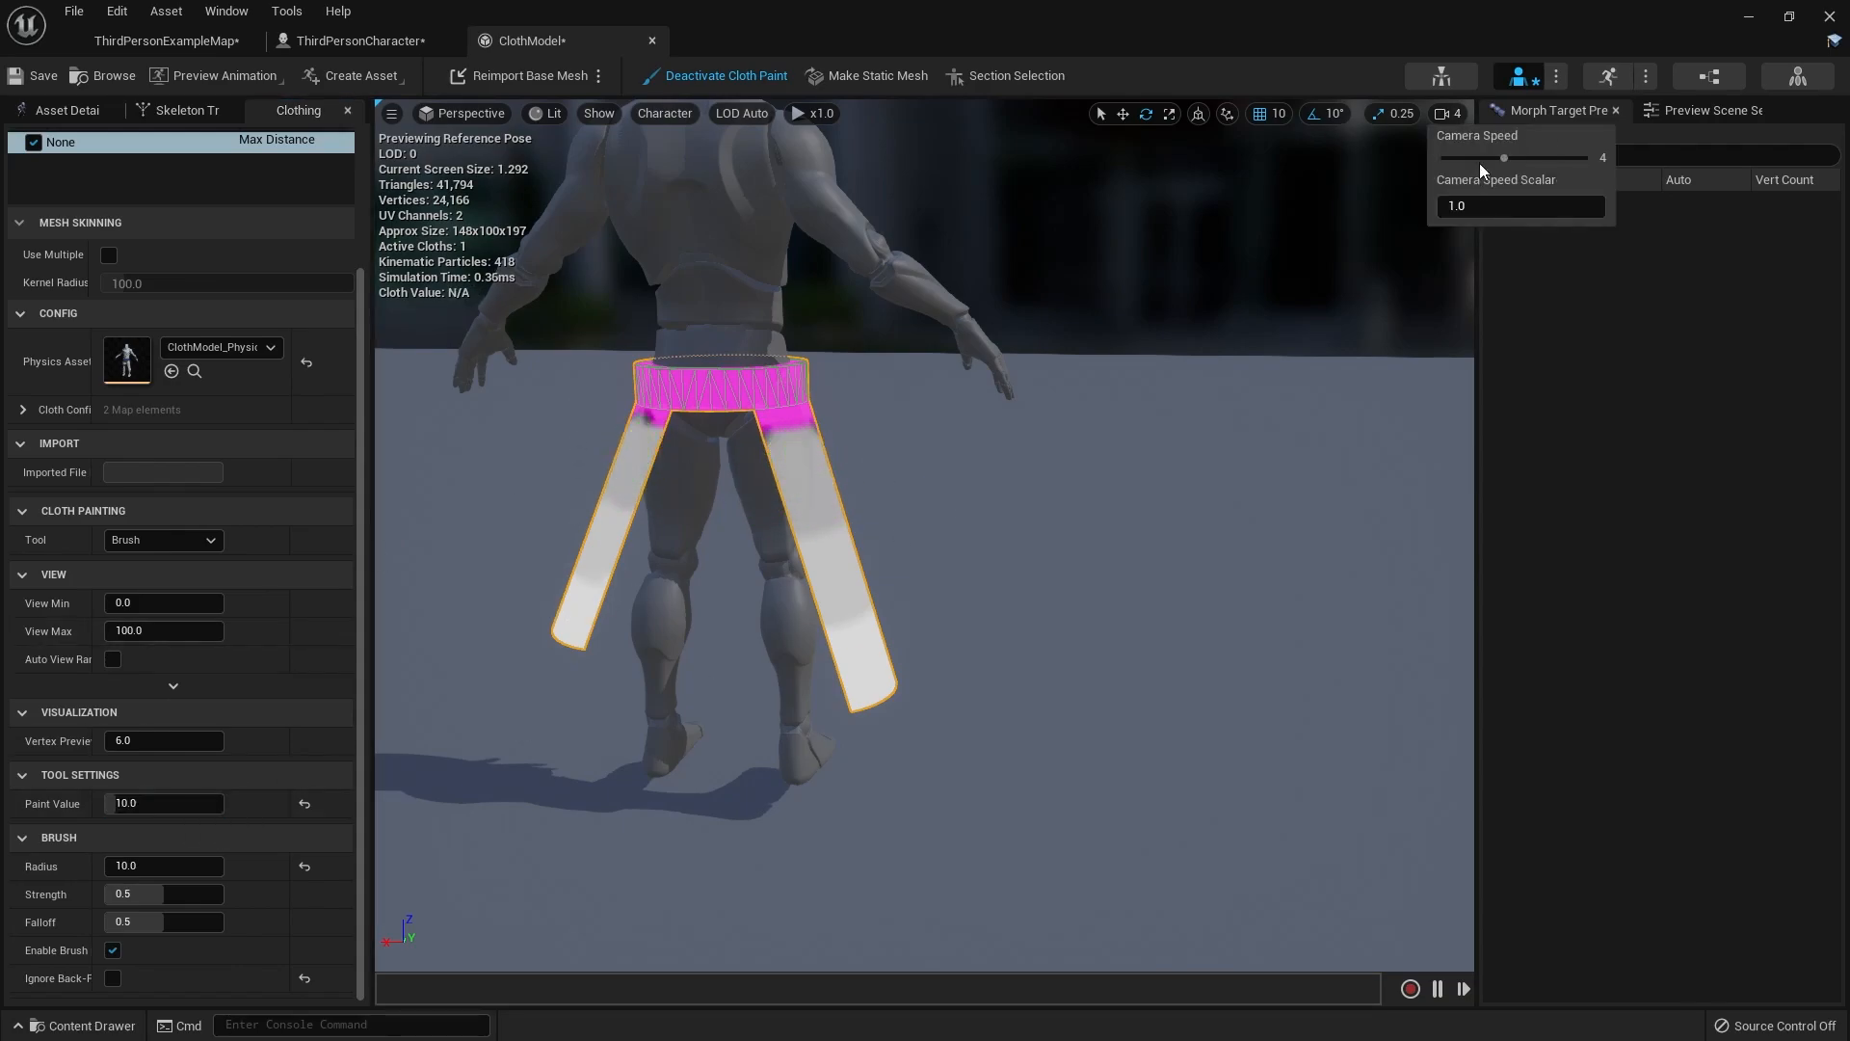
drag(1471, 160, 1485, 162)
right_drag(1080, 405, 964, 361)
key(w)
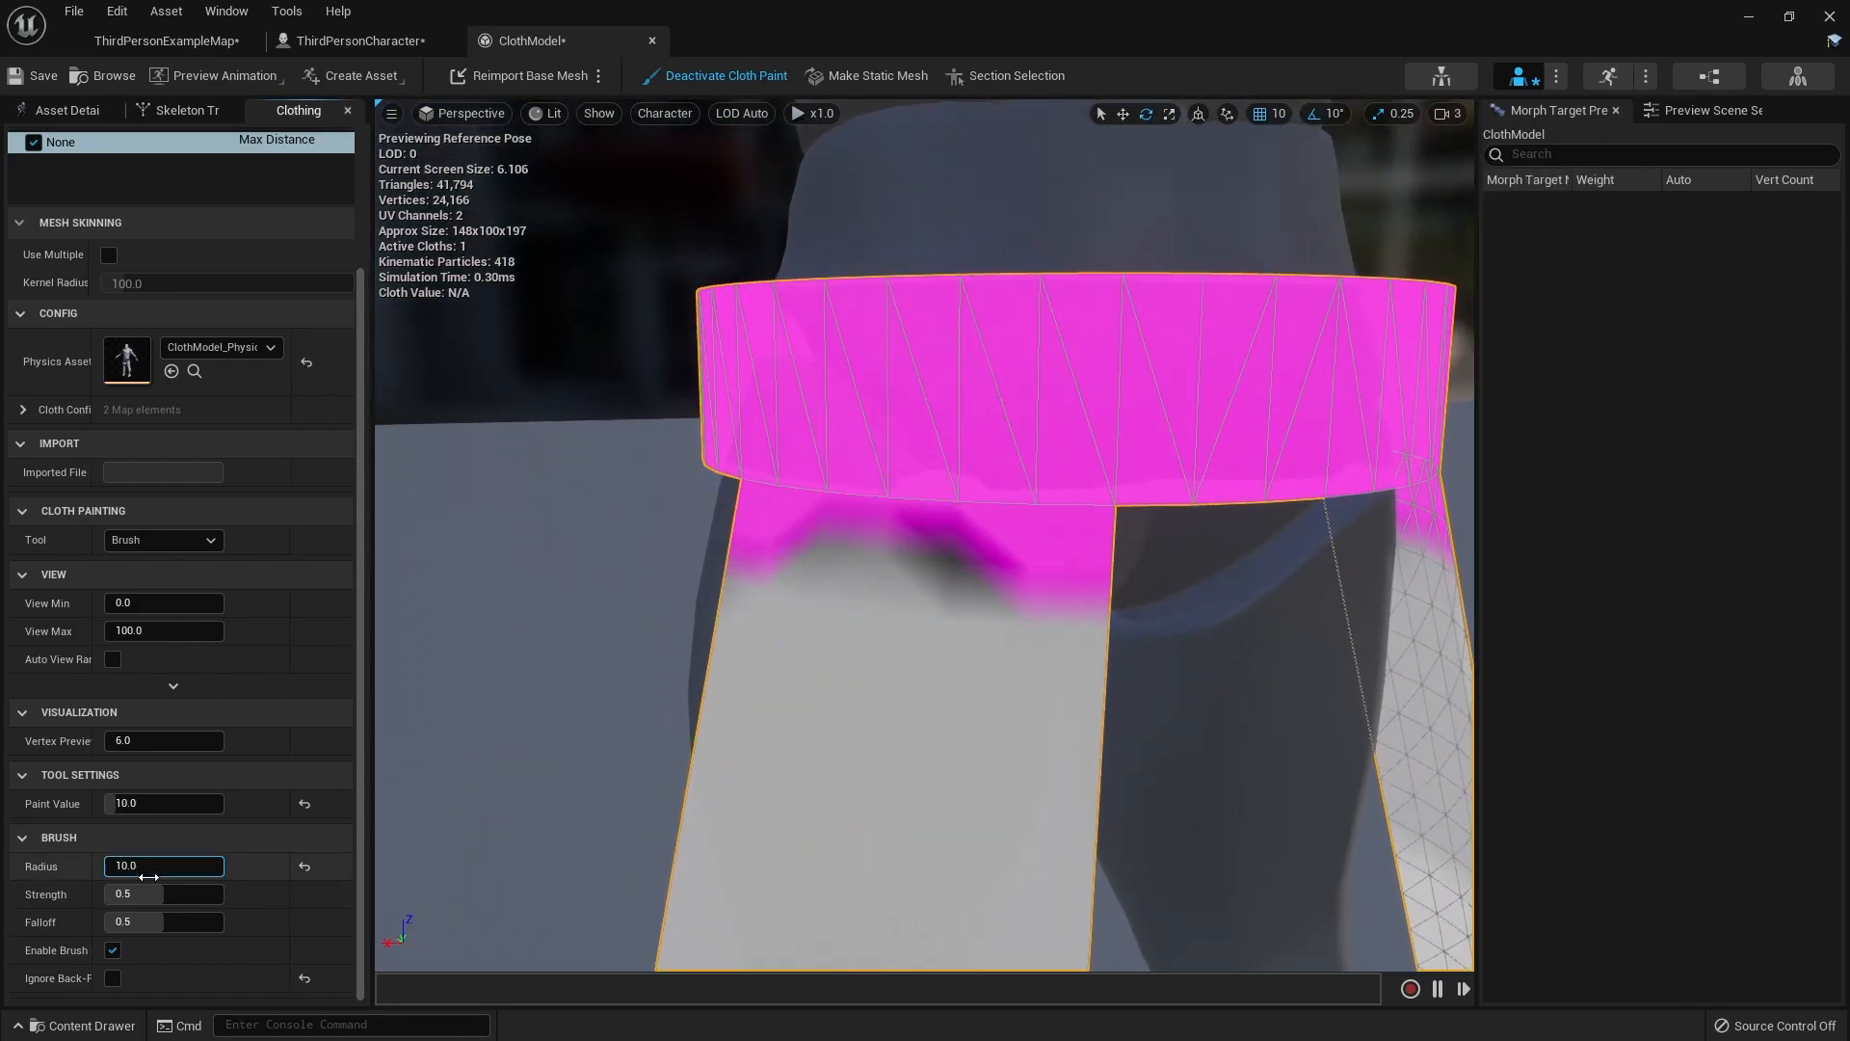
mouse_move(772, 547)
mouse_down()
mouse_move(842, 545)
mouse_move(697, 554)
mouse_move(1069, 617)
mouse_up()
- Paint the top of the other cloth strip just below the belt, keeping paint value 10 and brush radius 2
key(d)
right_drag(1070, 617, 771, 617)
right_drag(925, 537, 906, 617)
key(e)
drag(732, 540, 1233, 513)
key(s)
key(d)
right_drag(1229, 513, 964, 520)
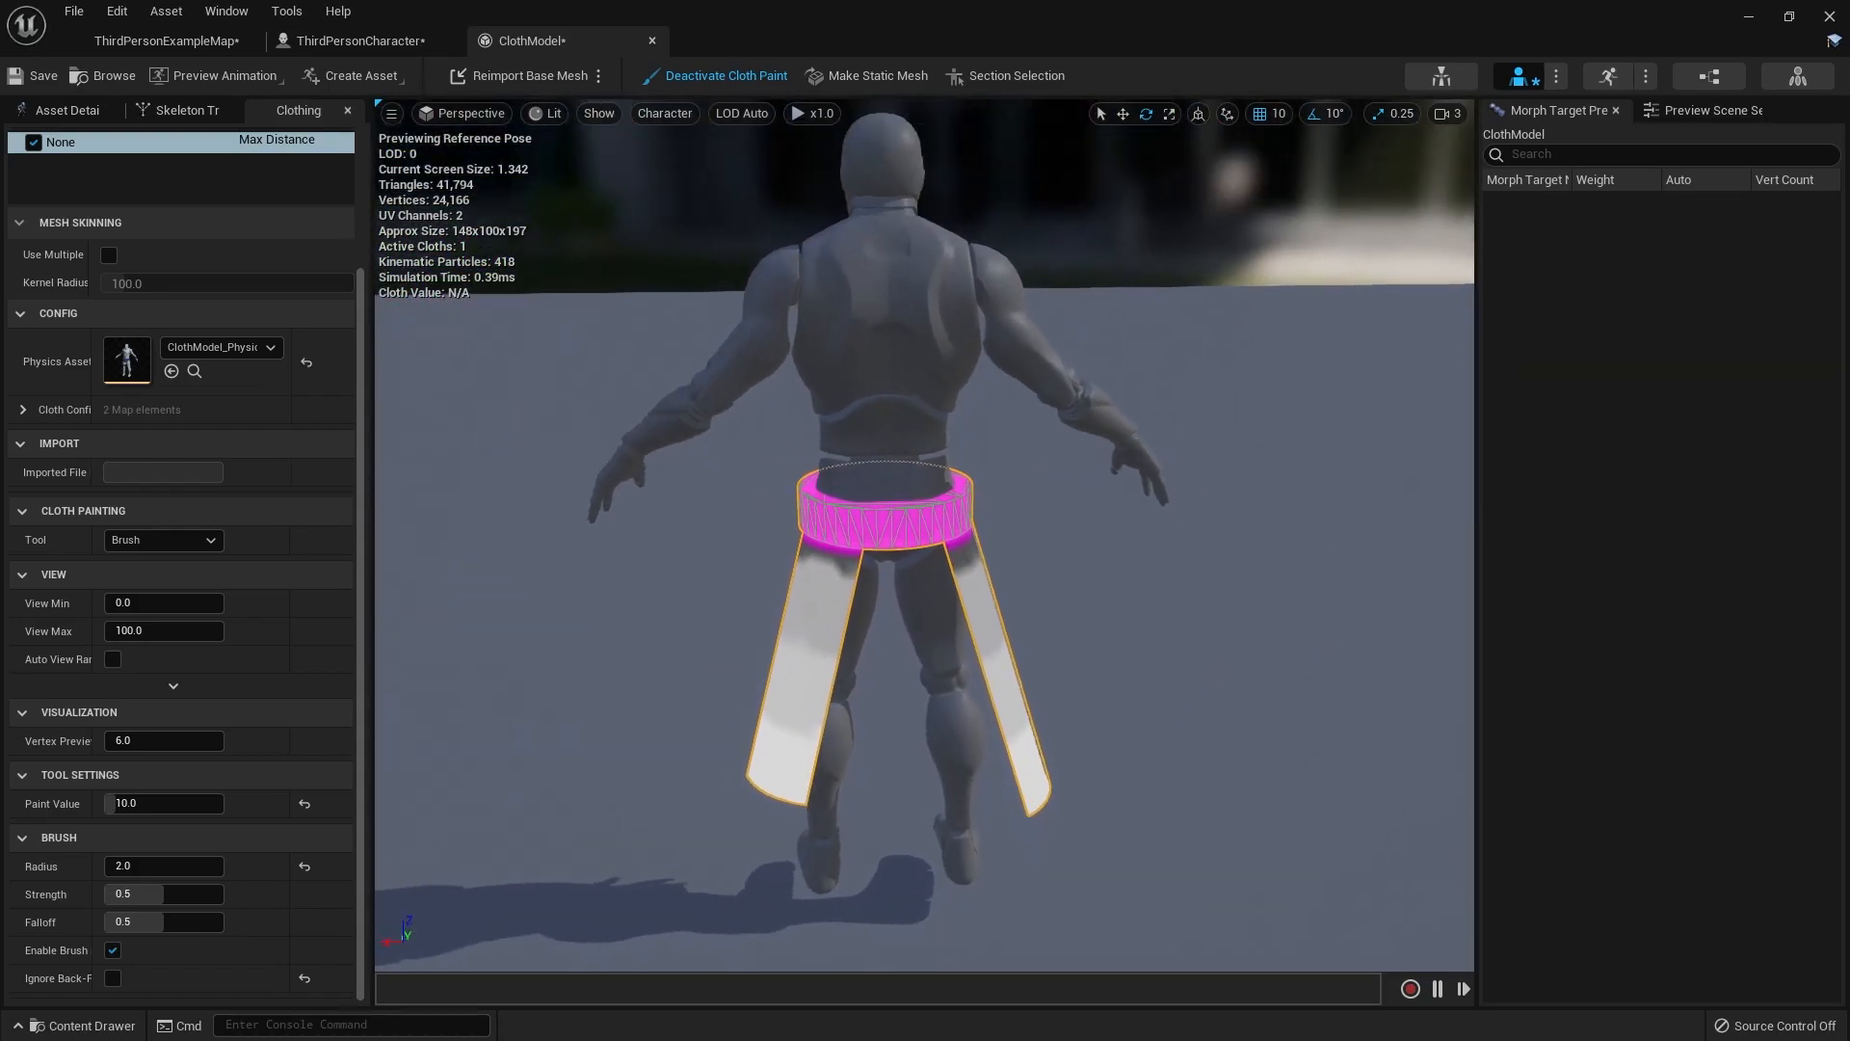
- Deactivate cloth painting and inspect the simulated waist cloth around the mannequin from several angles
click(713, 76)
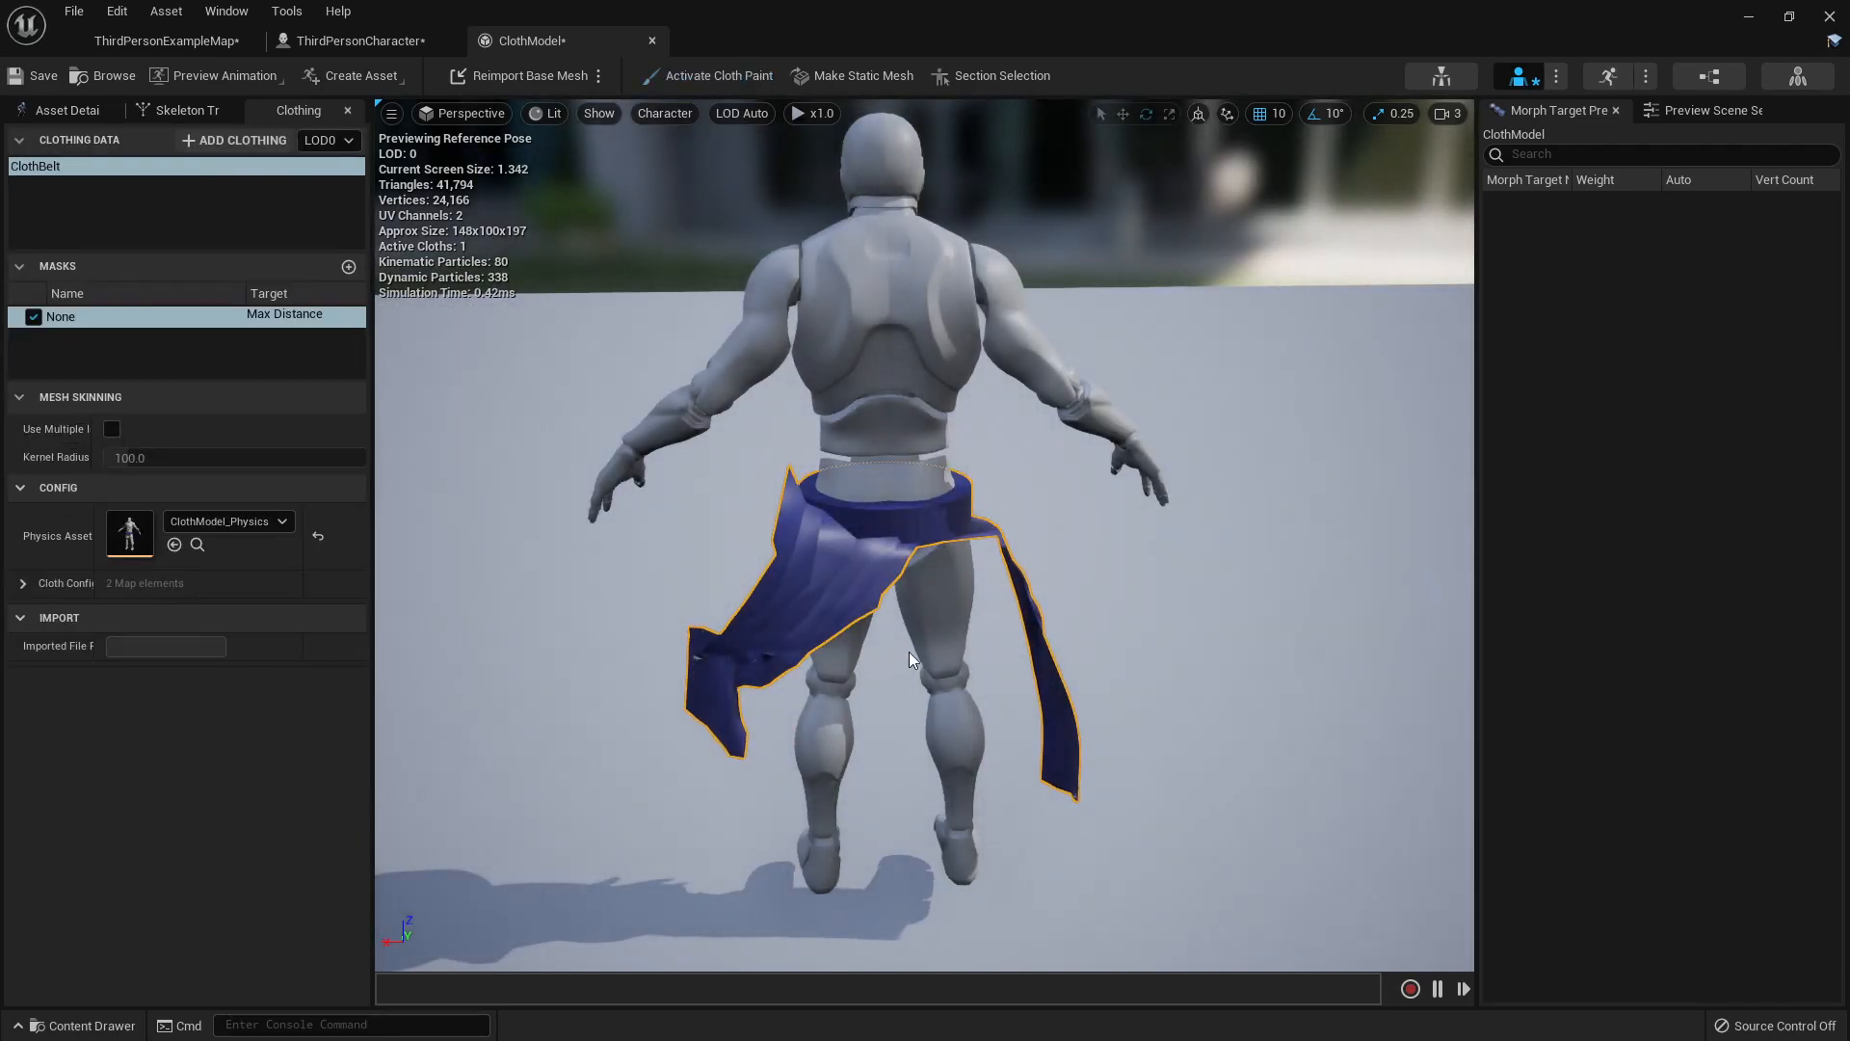
right_drag(910, 657, 686, 598)
key(d)
key(a)
key(s)
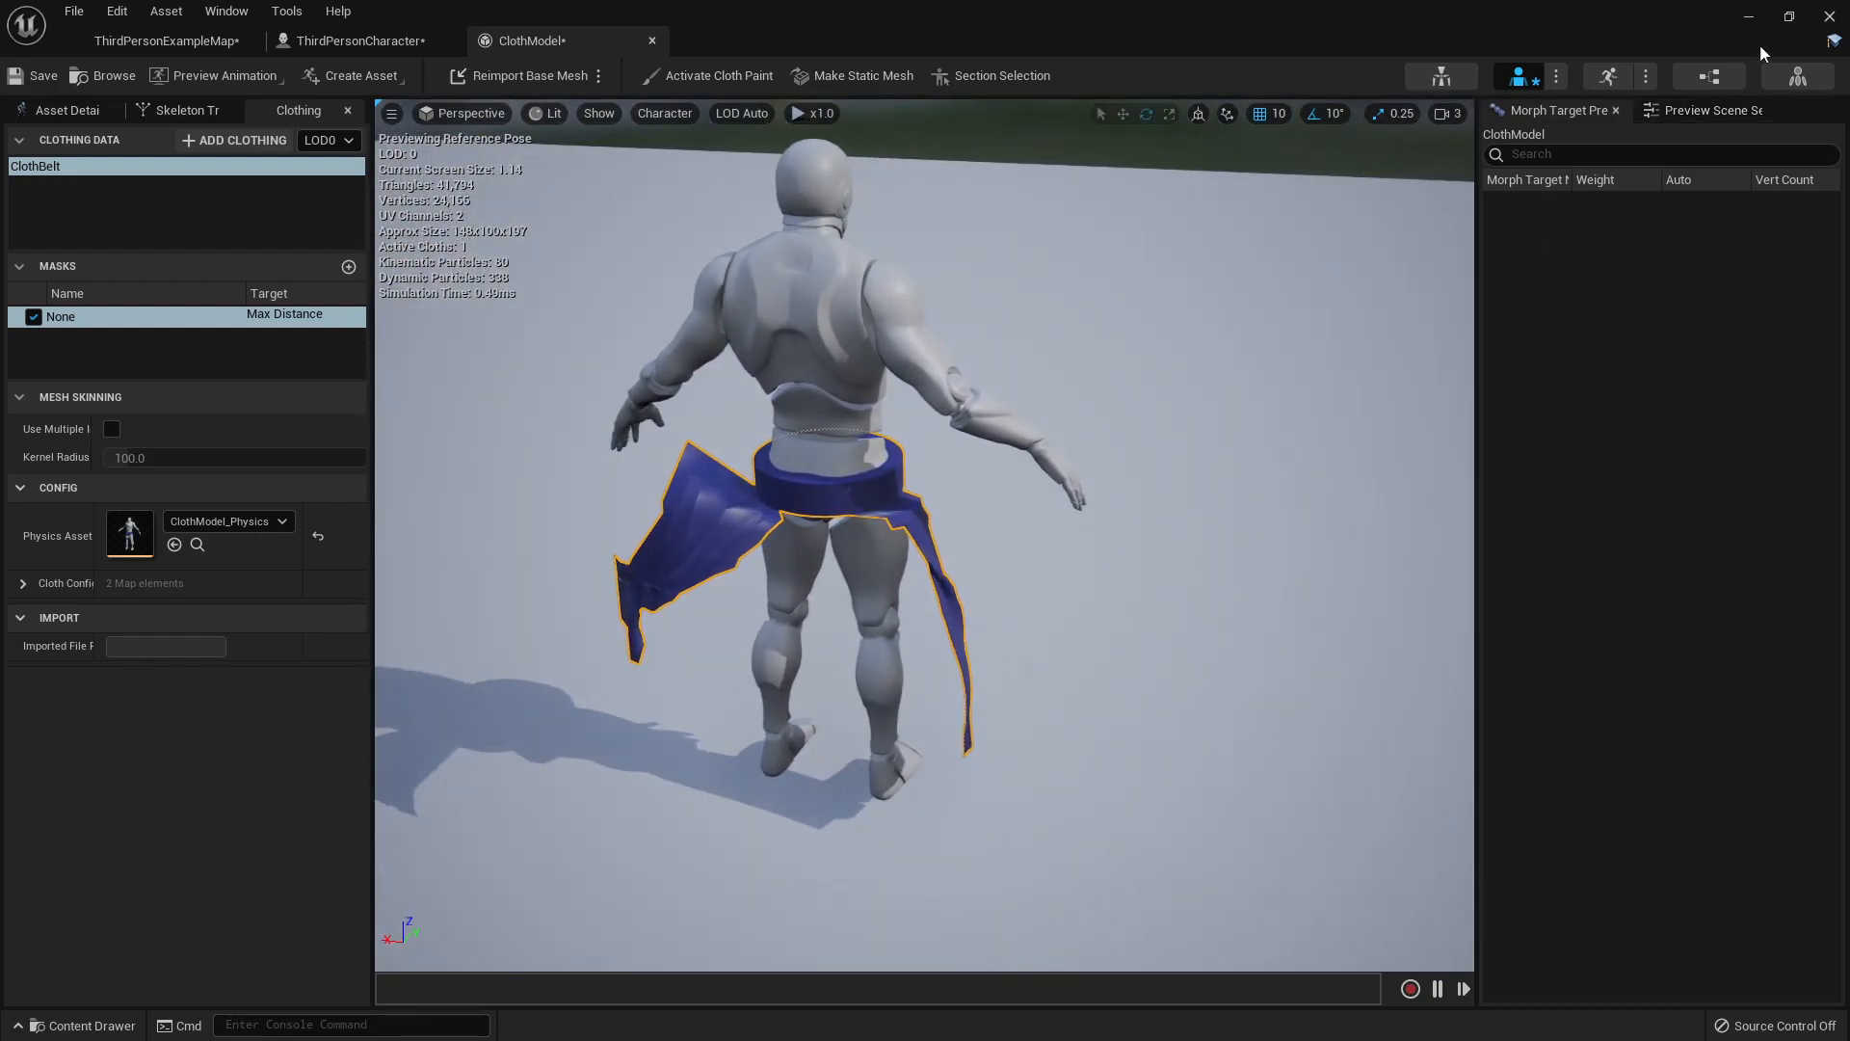
- Open the model's physics asset and delete the oversized pelvis body around the legs and cloth
click(1798, 77)
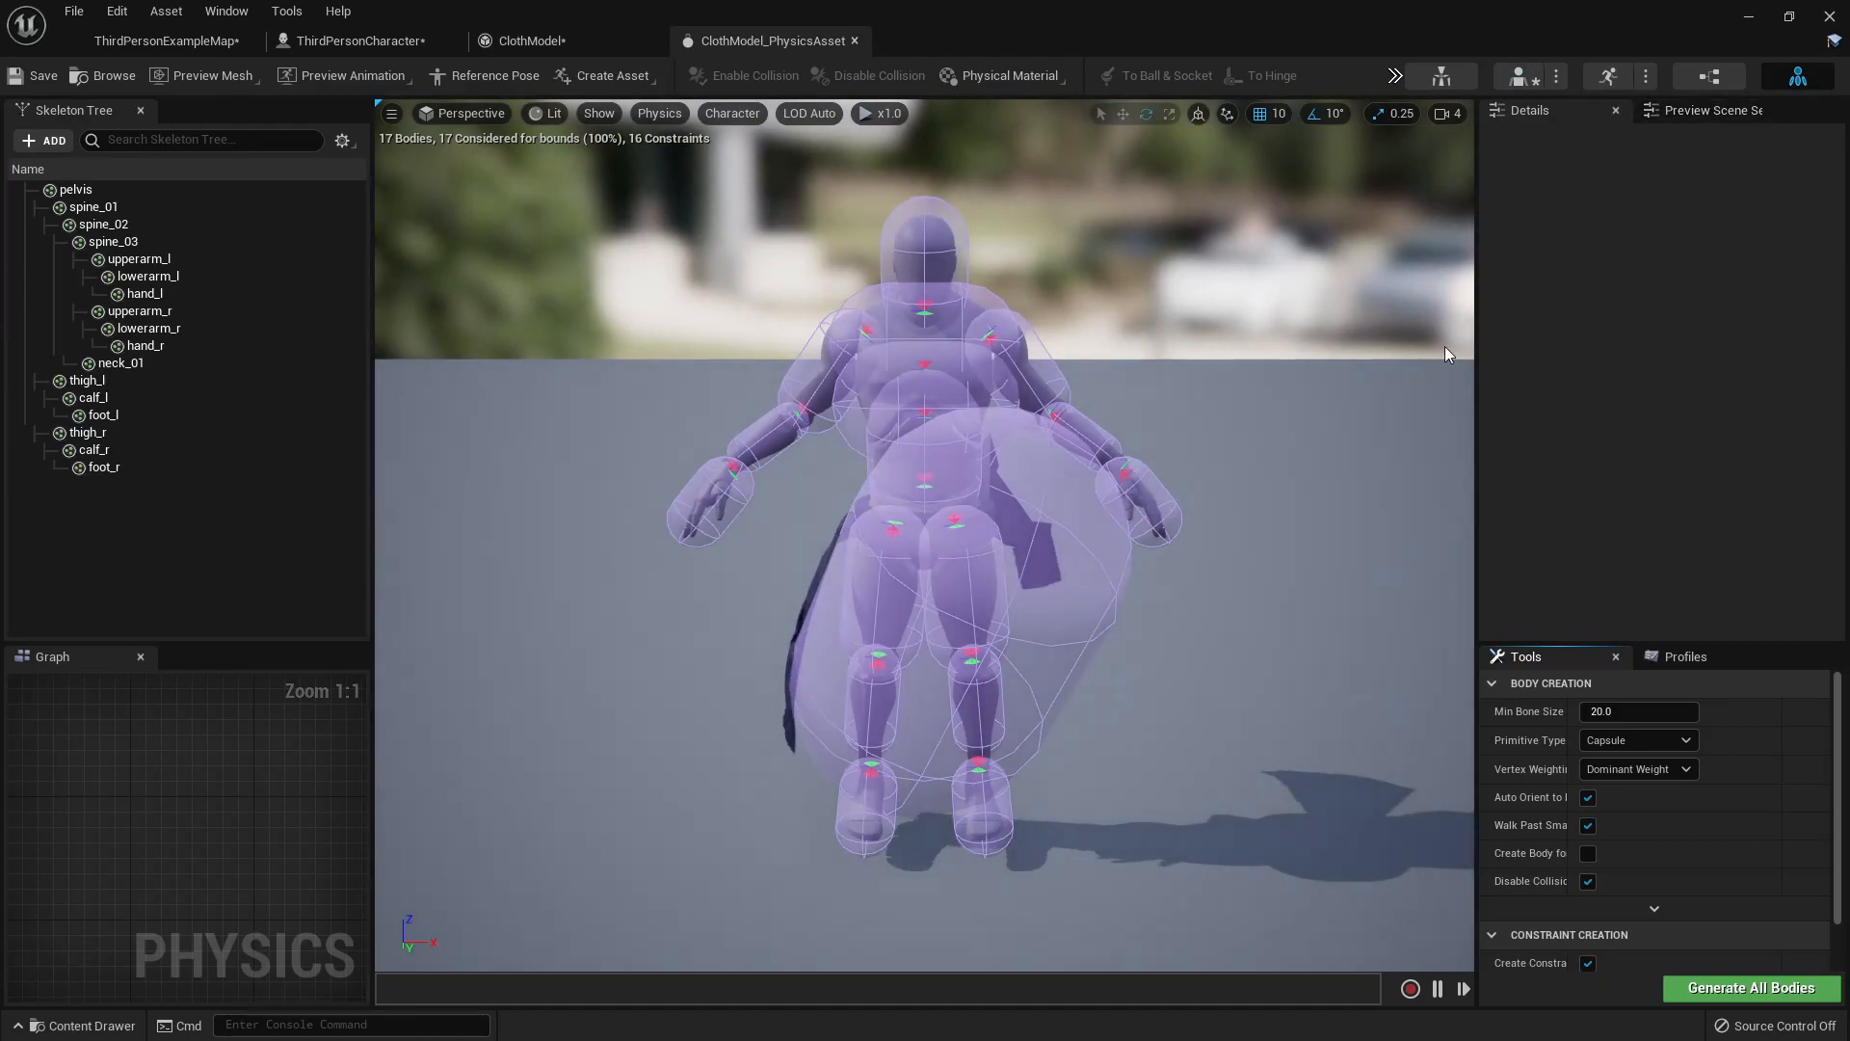
right_drag(1088, 547, 1199, 586)
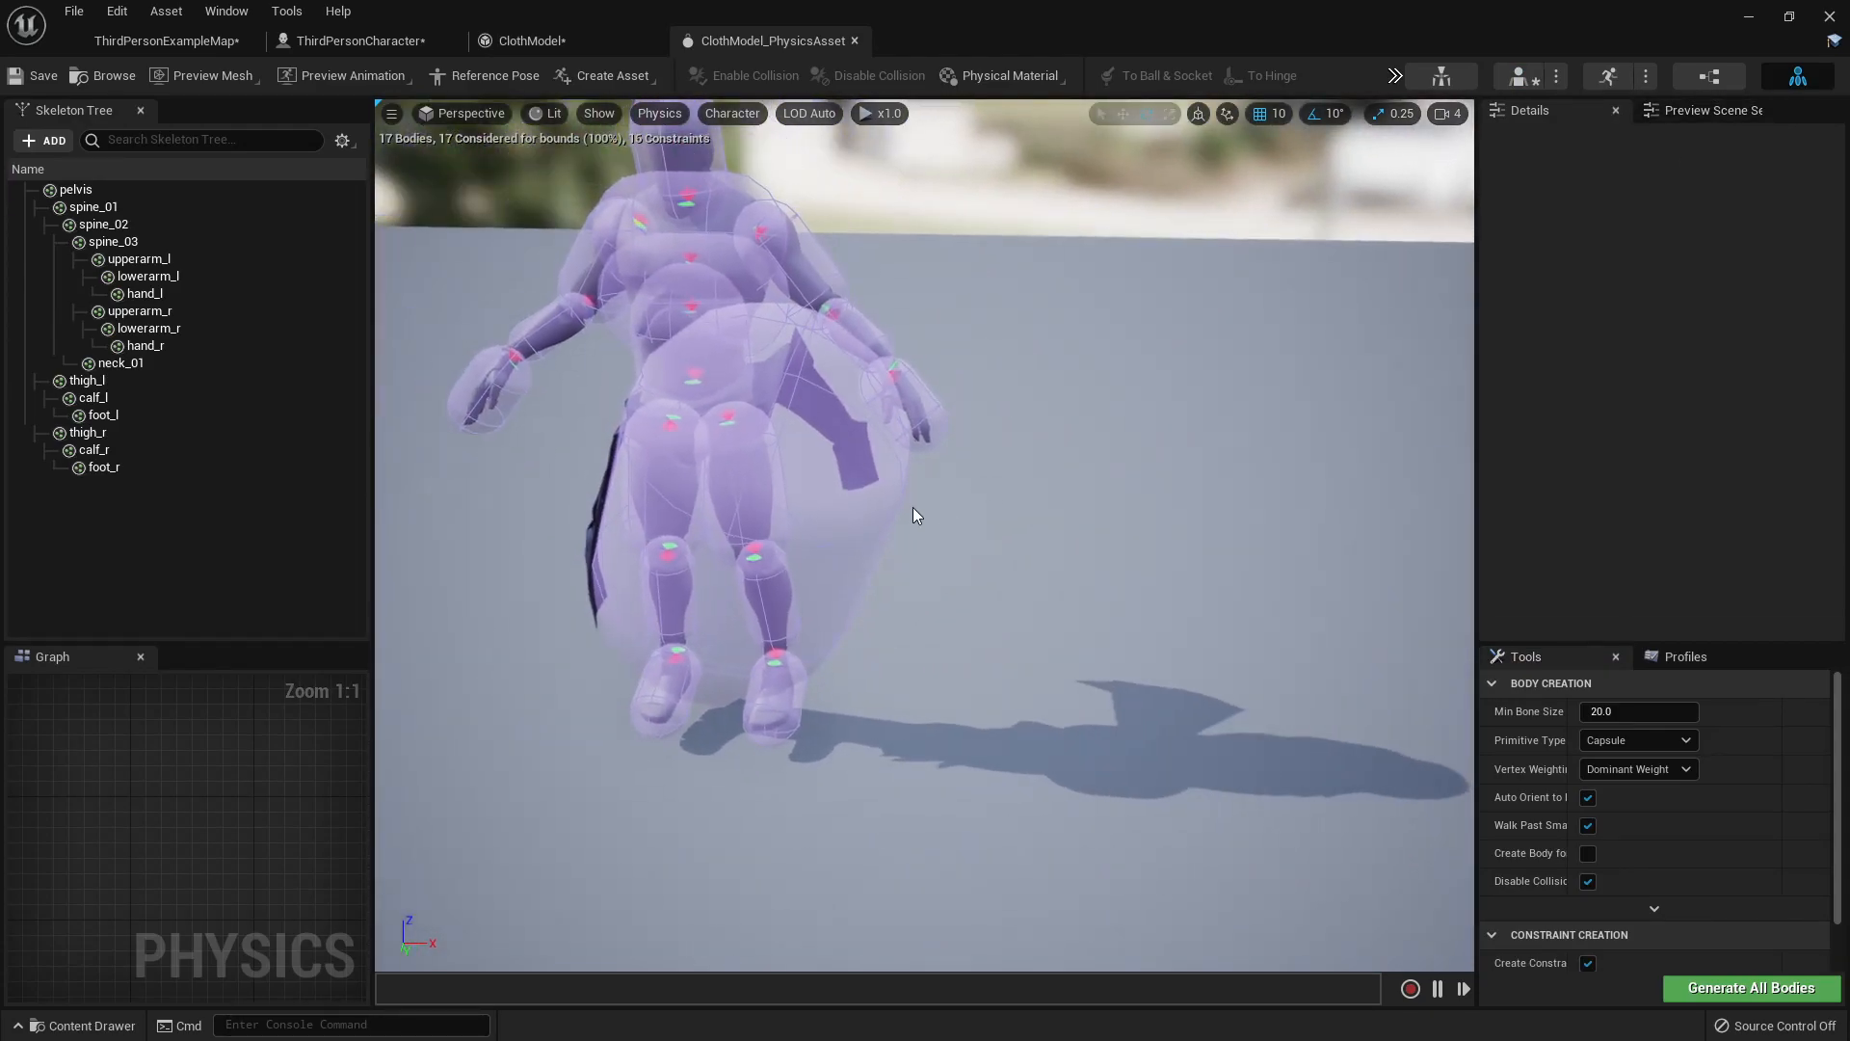
click(829, 495)
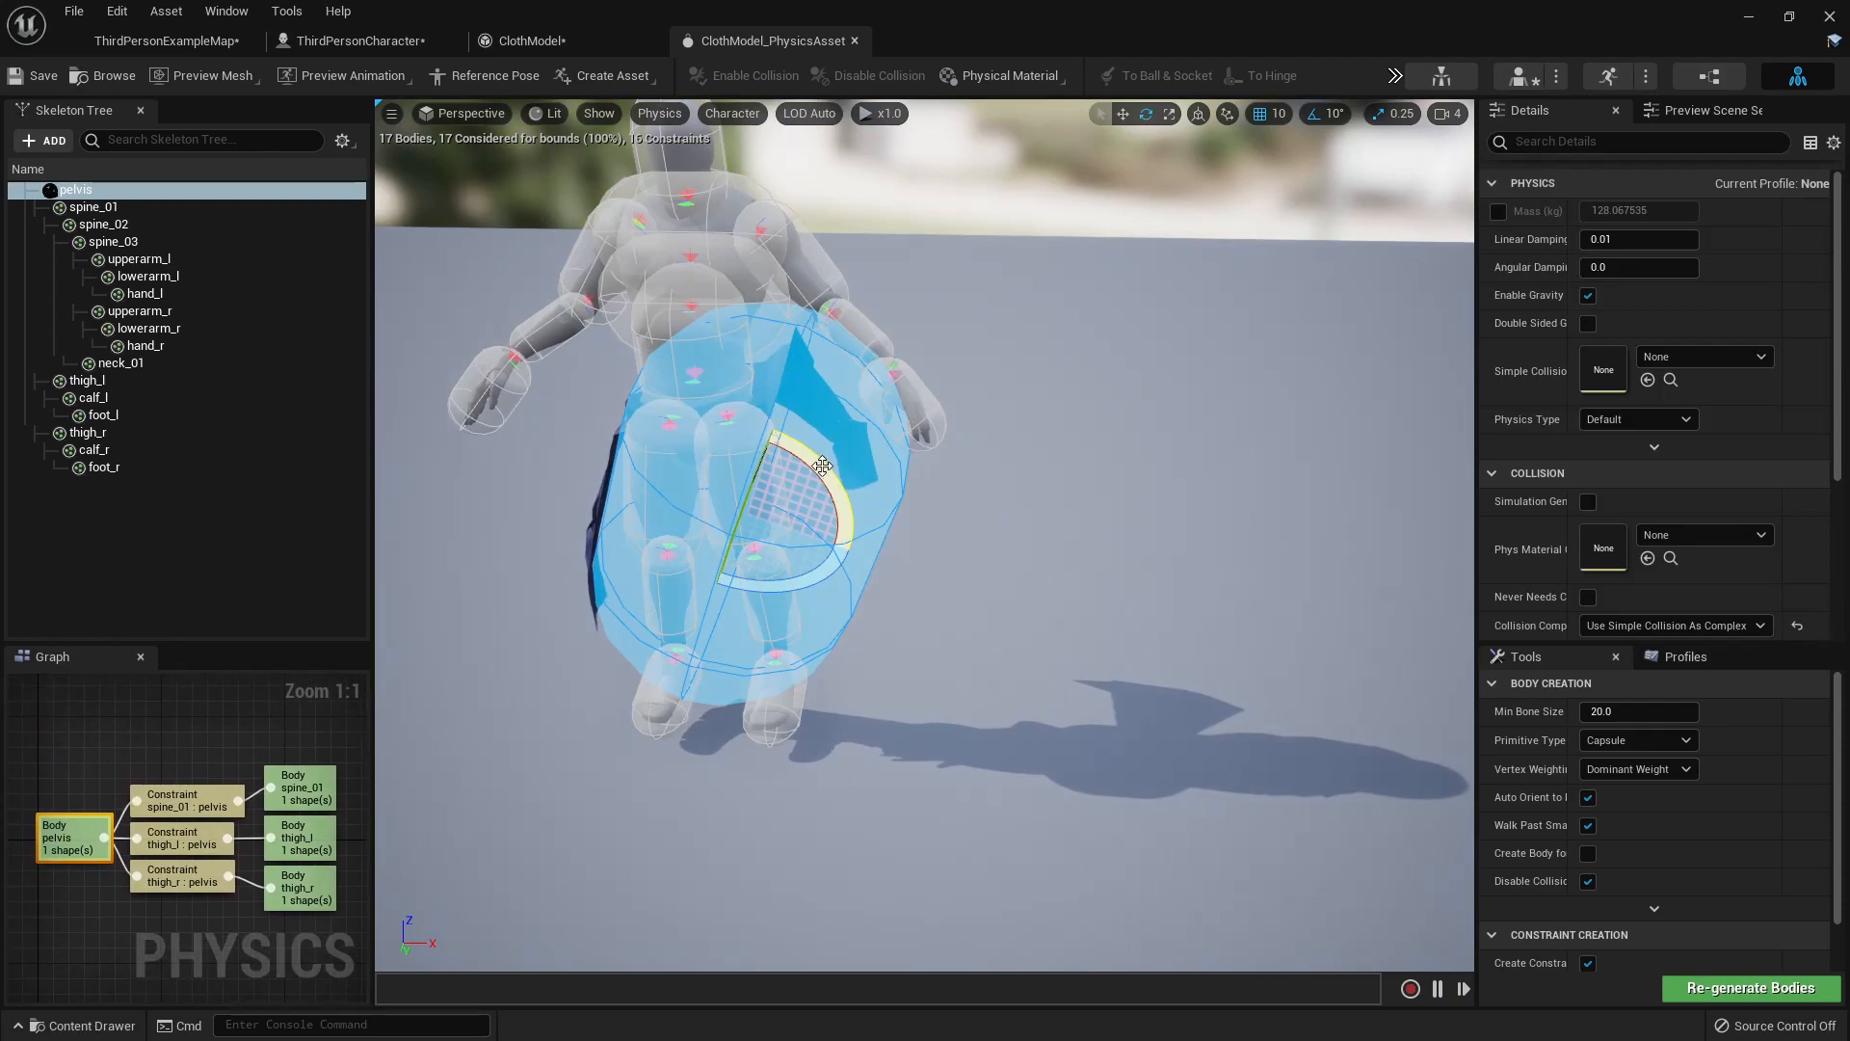
key(Delete)
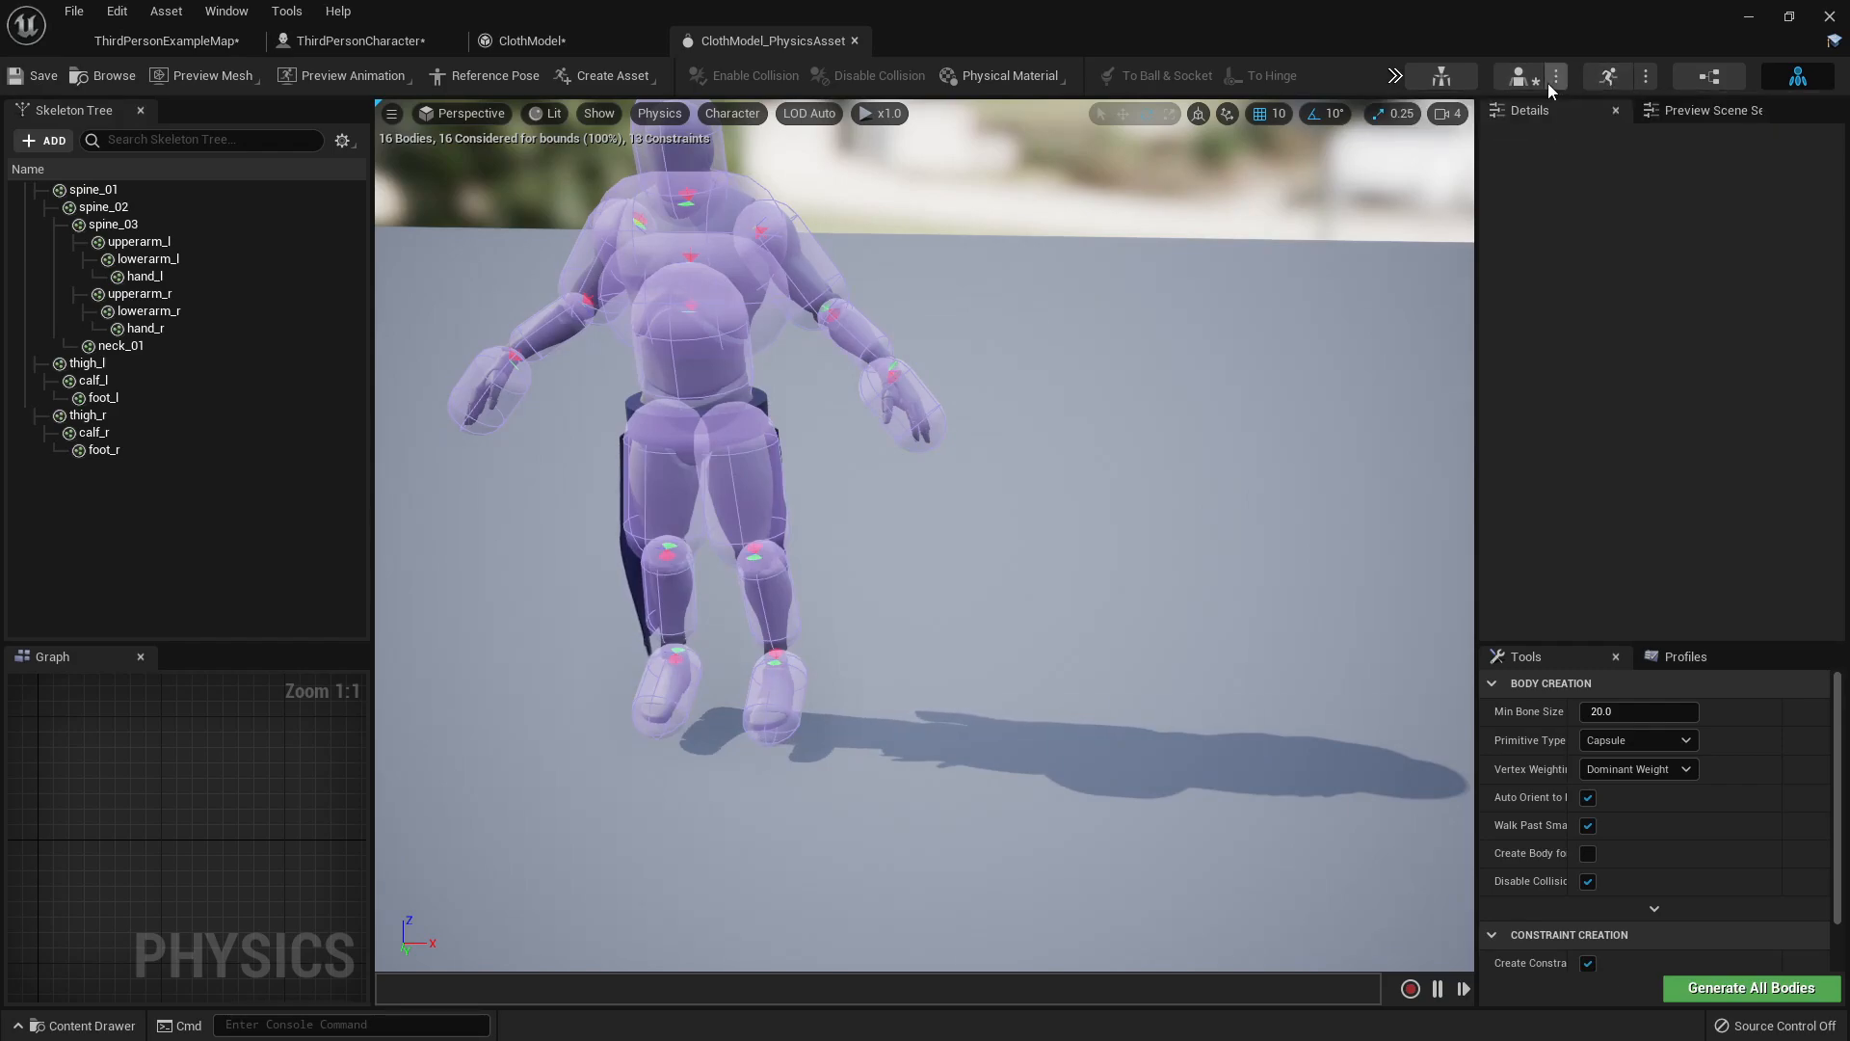
- Return to the ClothModel mesh, turn cloth painting on and off to refresh the simulation, and save the mesh
click(1520, 75)
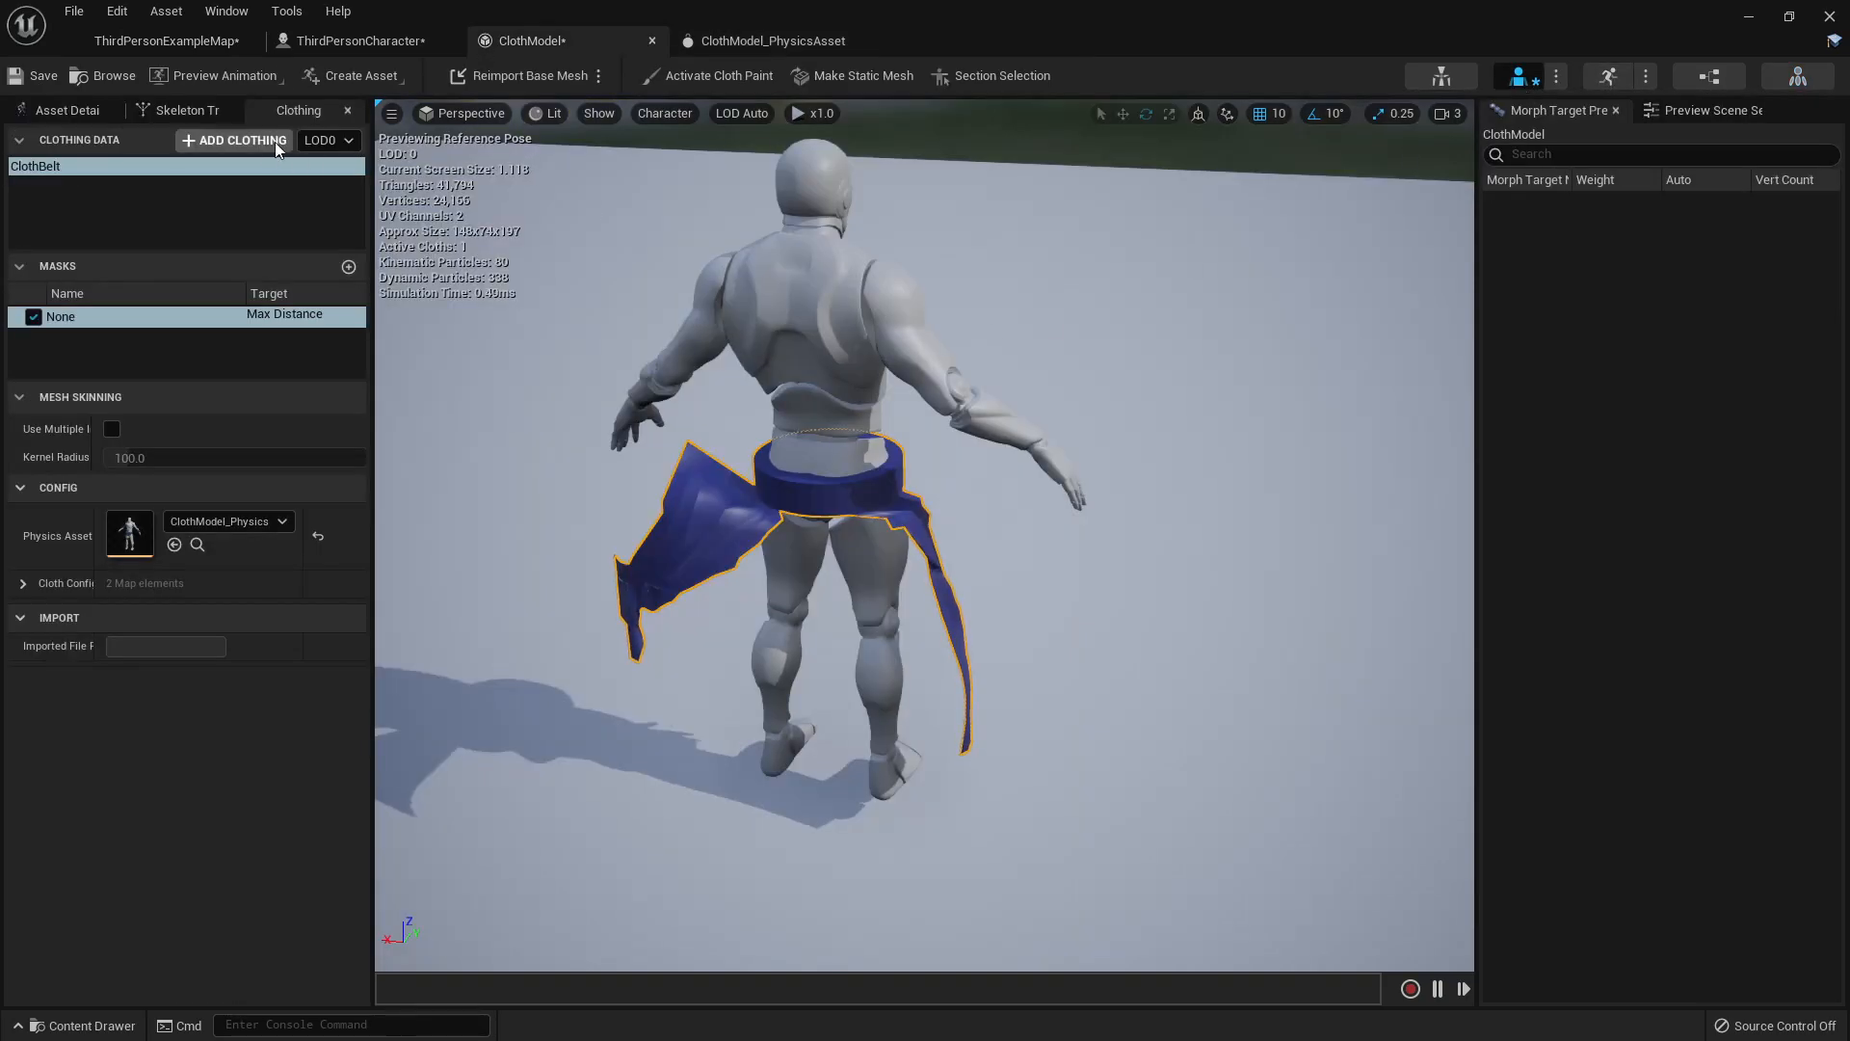
click(708, 77)
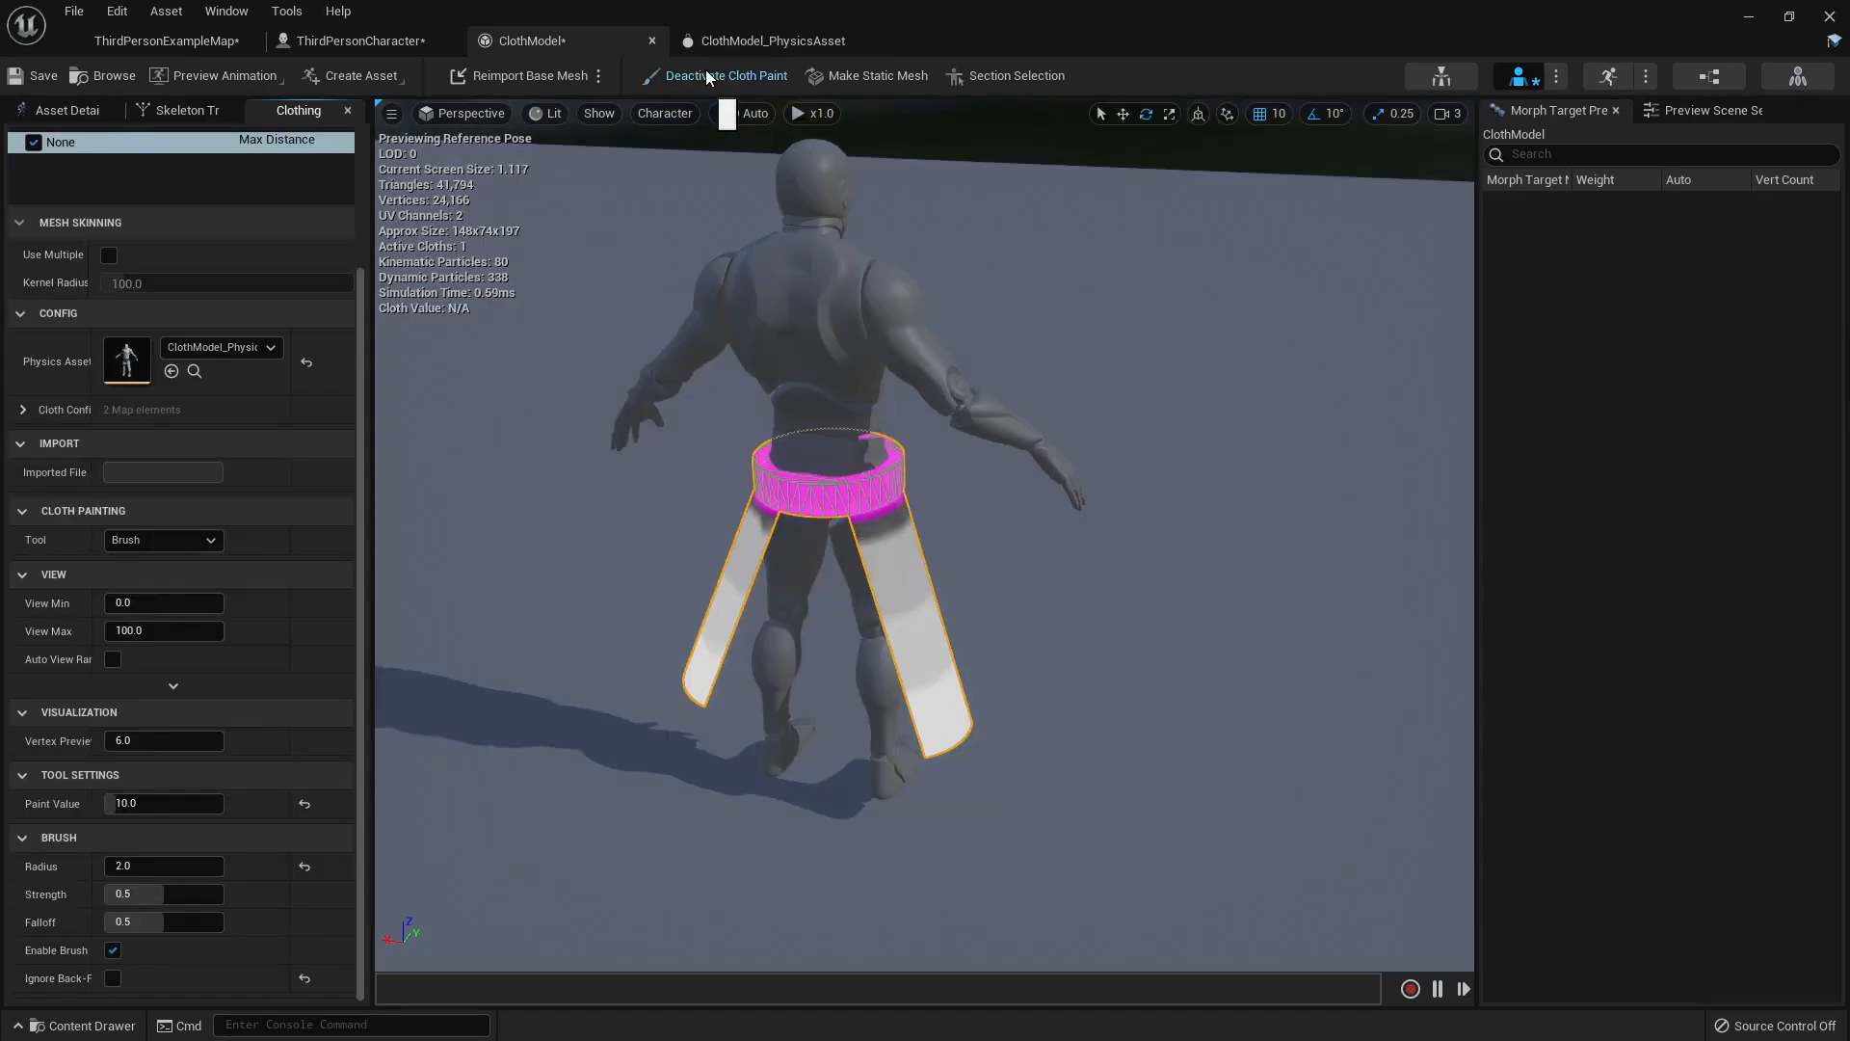
click(708, 77)
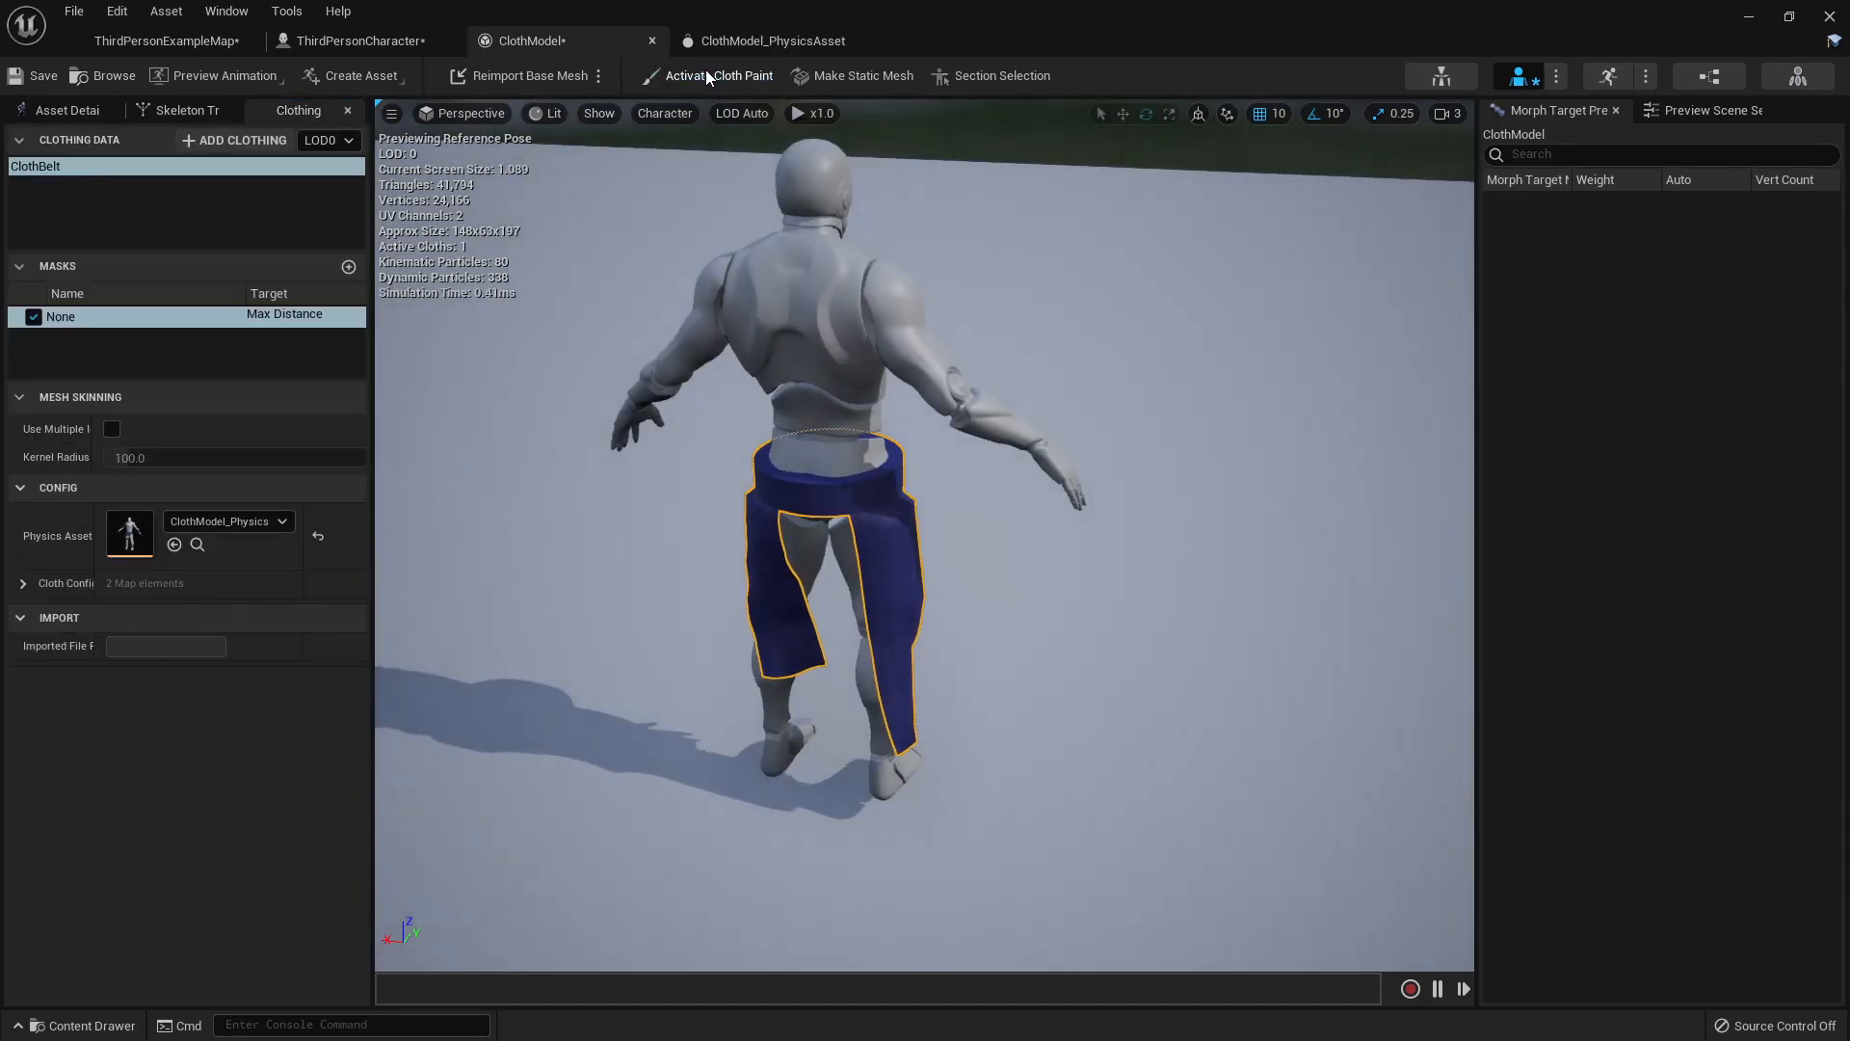
click(53, 85)
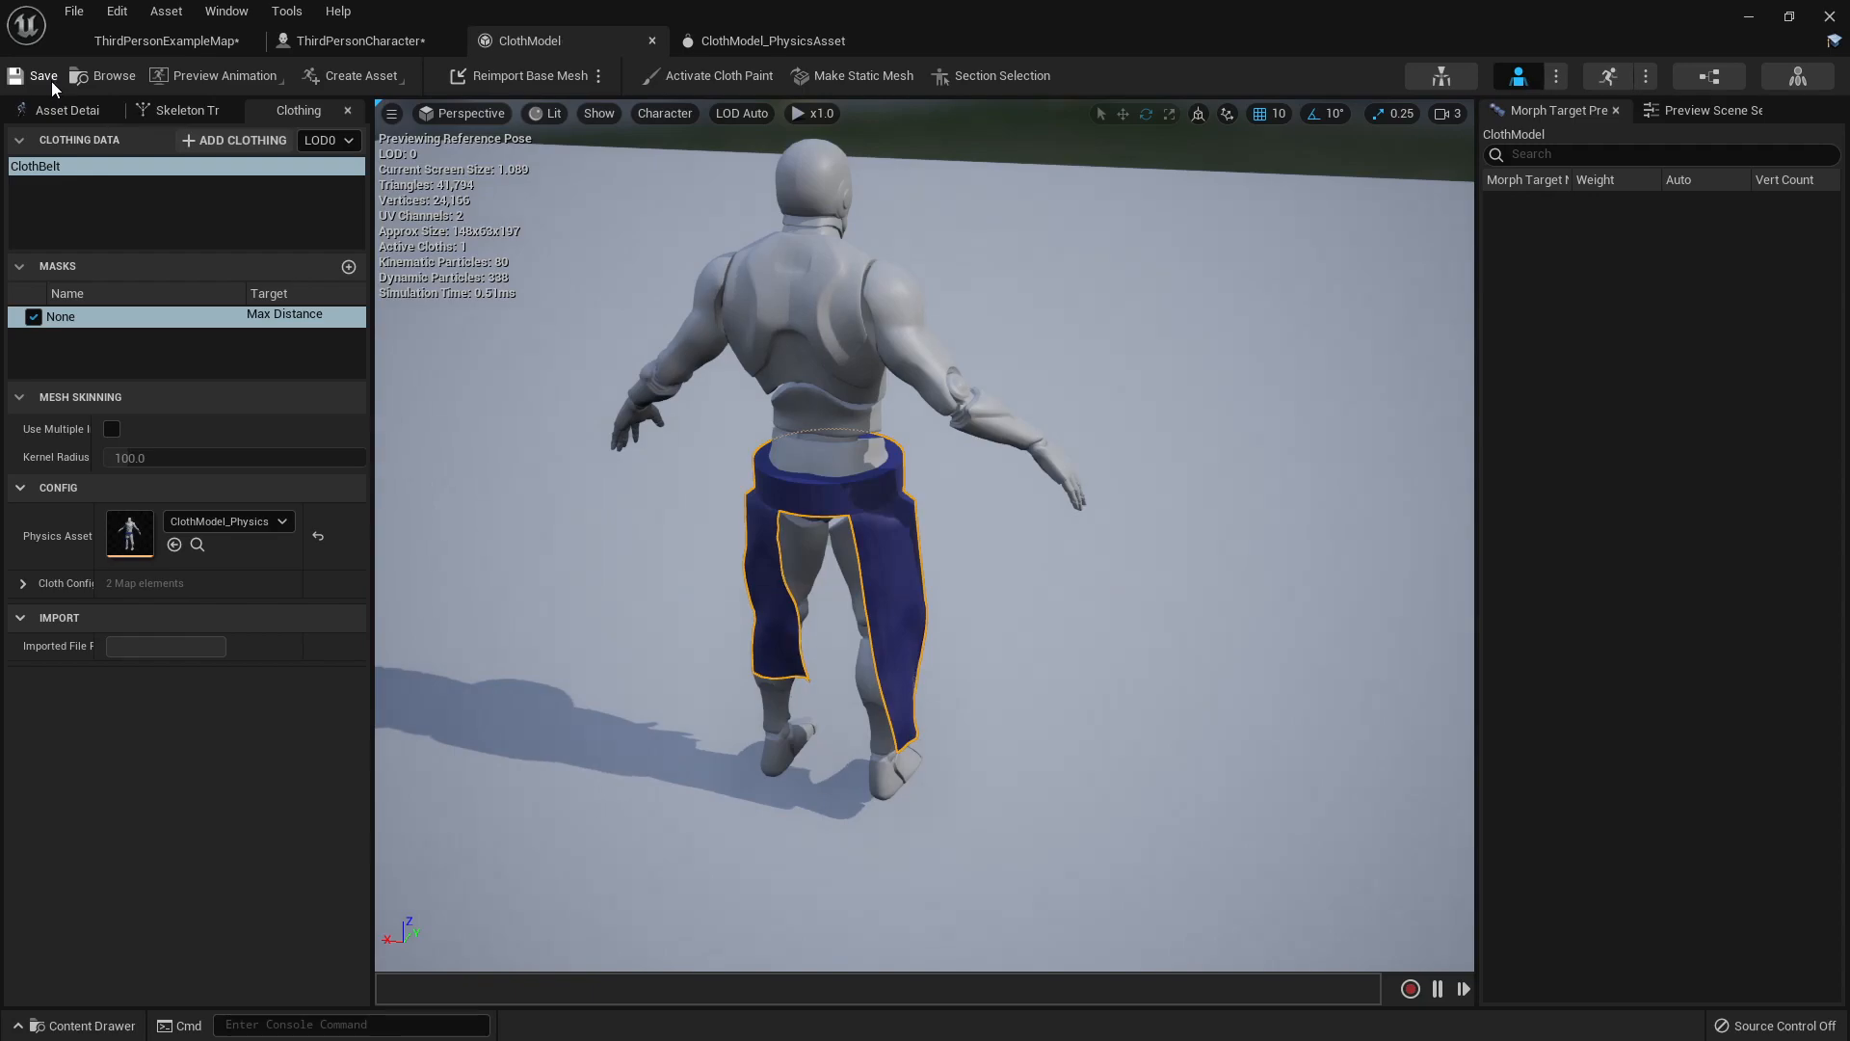
right_drag(861, 512, 829, 543)
key(d)
key(s)
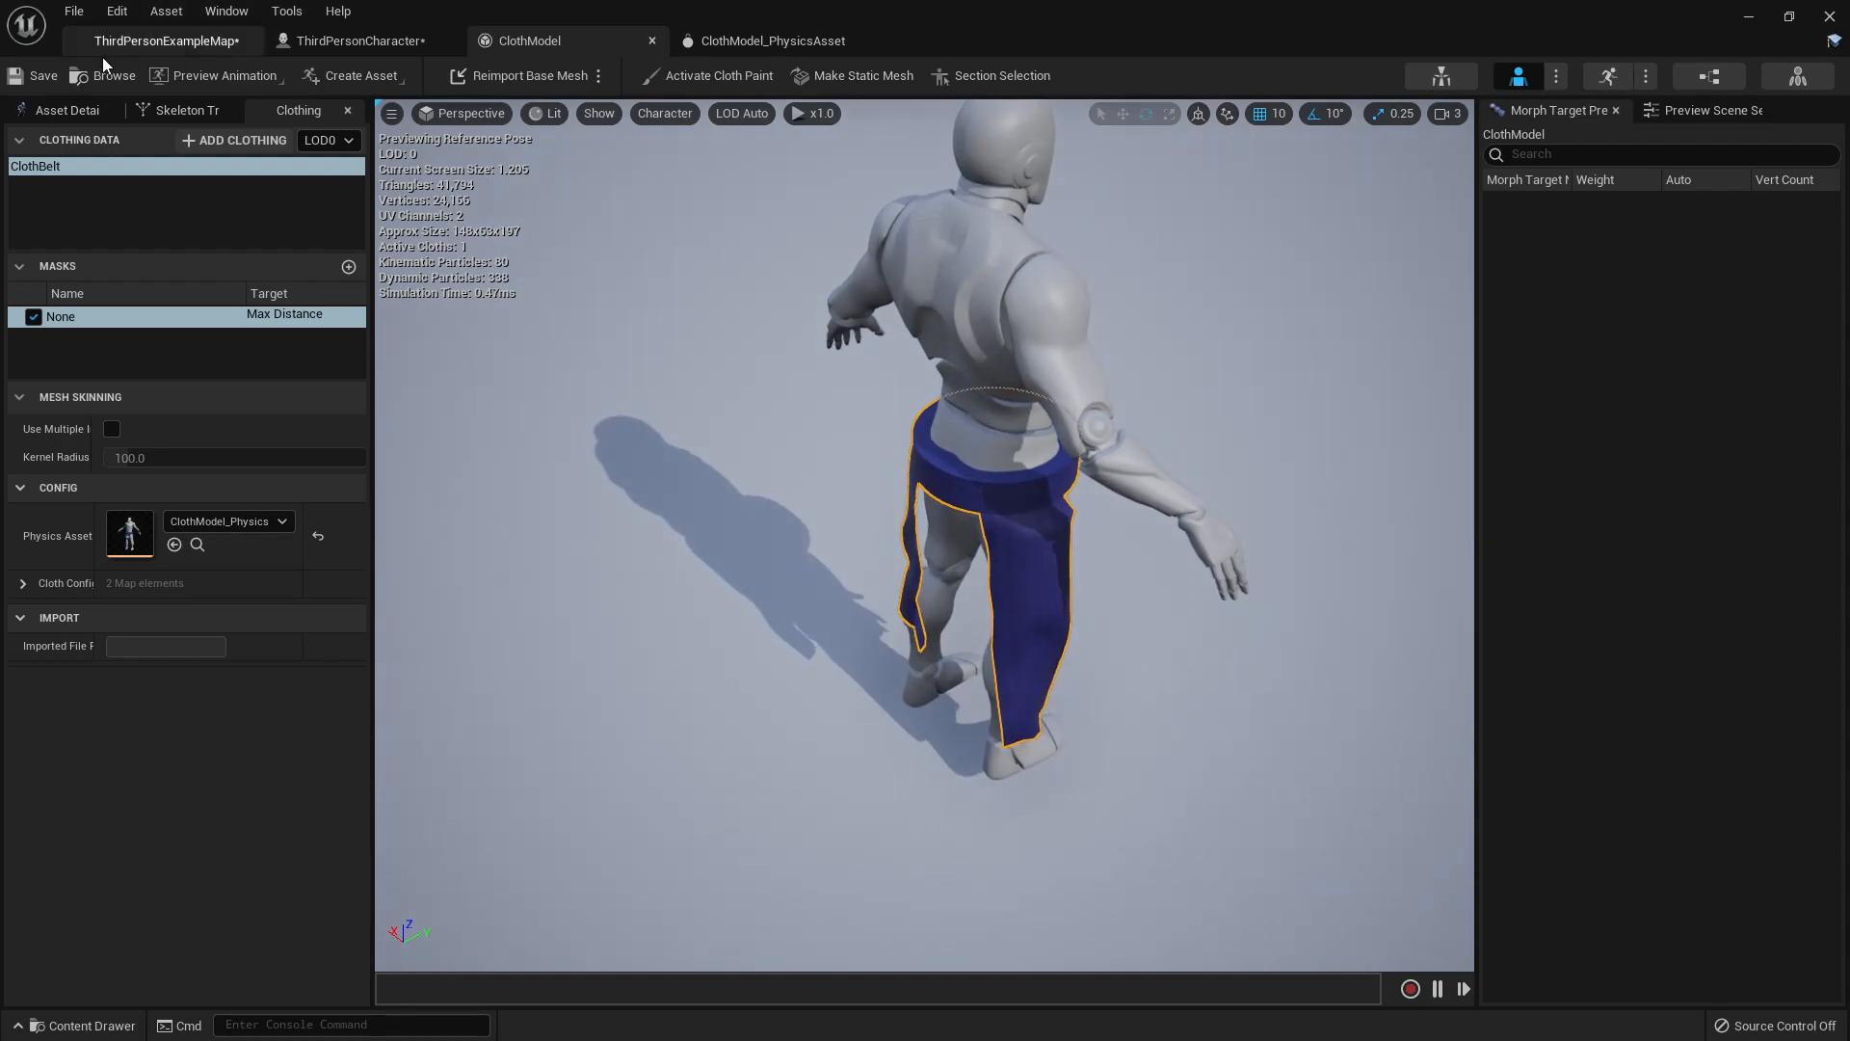
- Play ThirdPersonExampleMap and run and jump the character around the level to test the waist cloth's movement
click(125, 41)
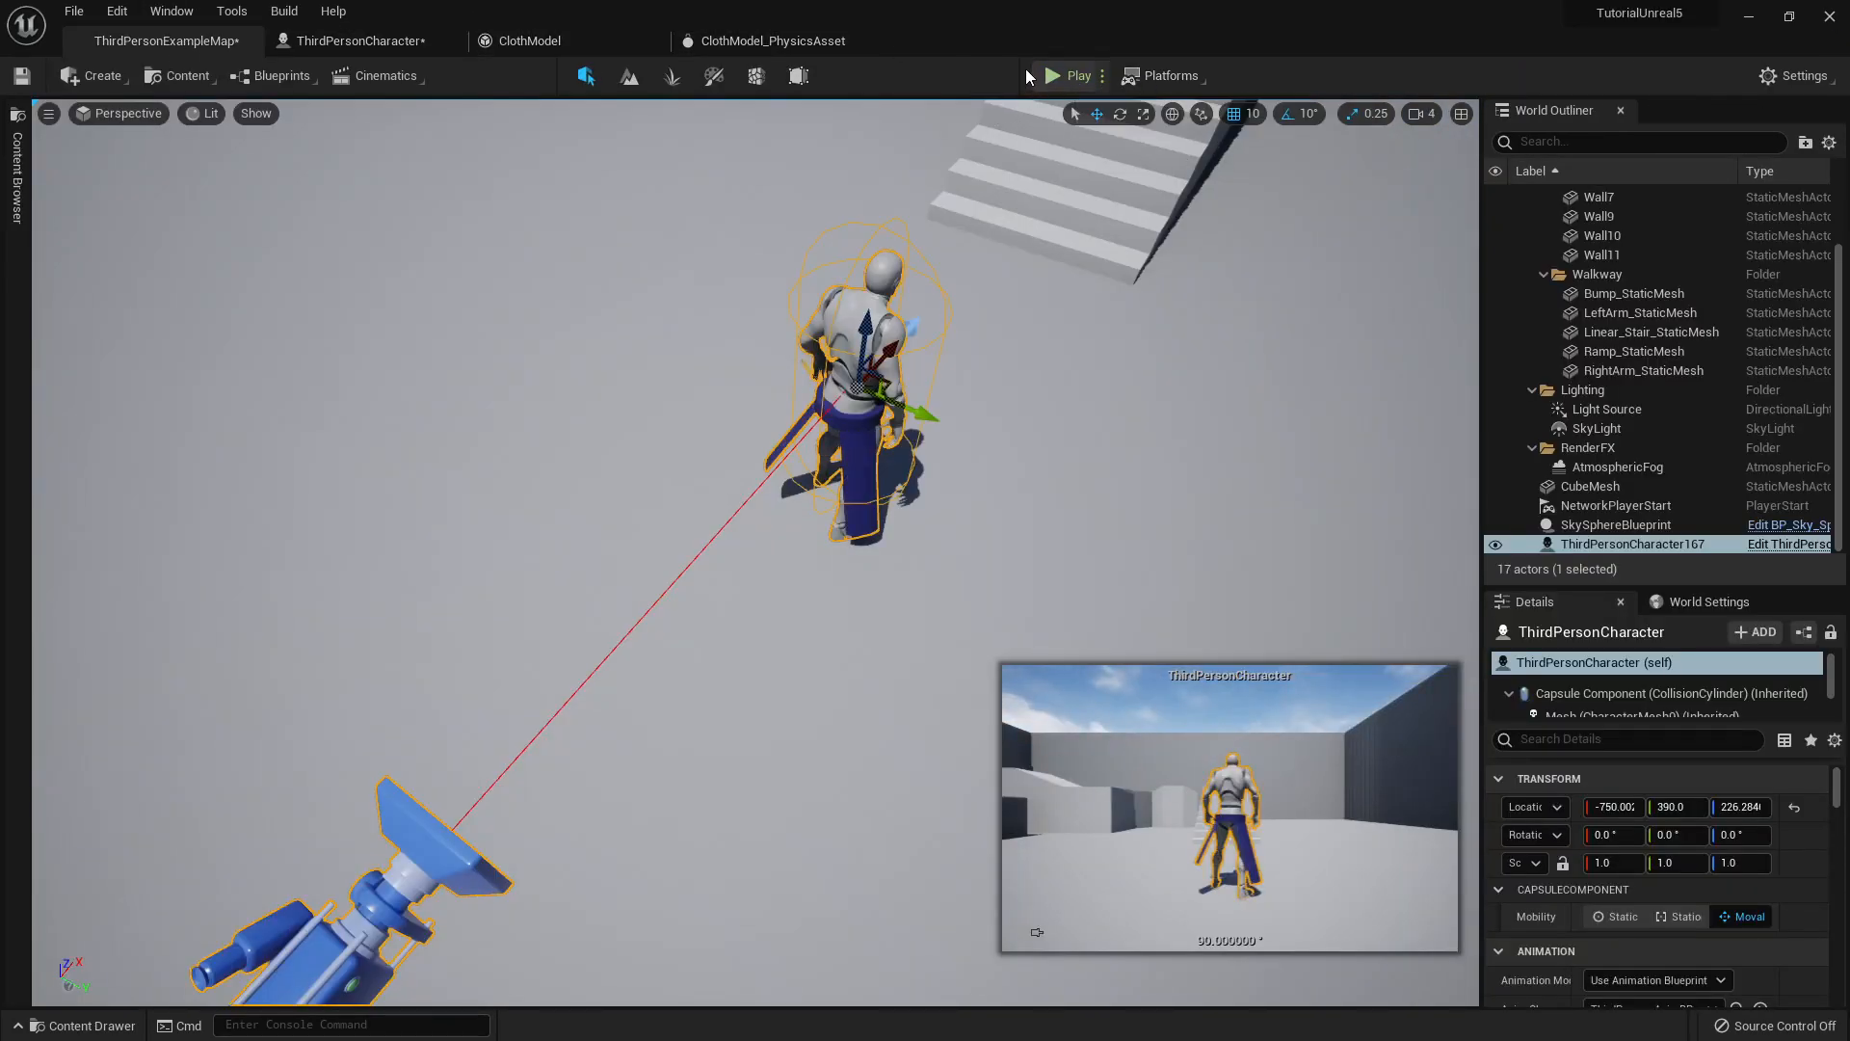
click(1067, 74)
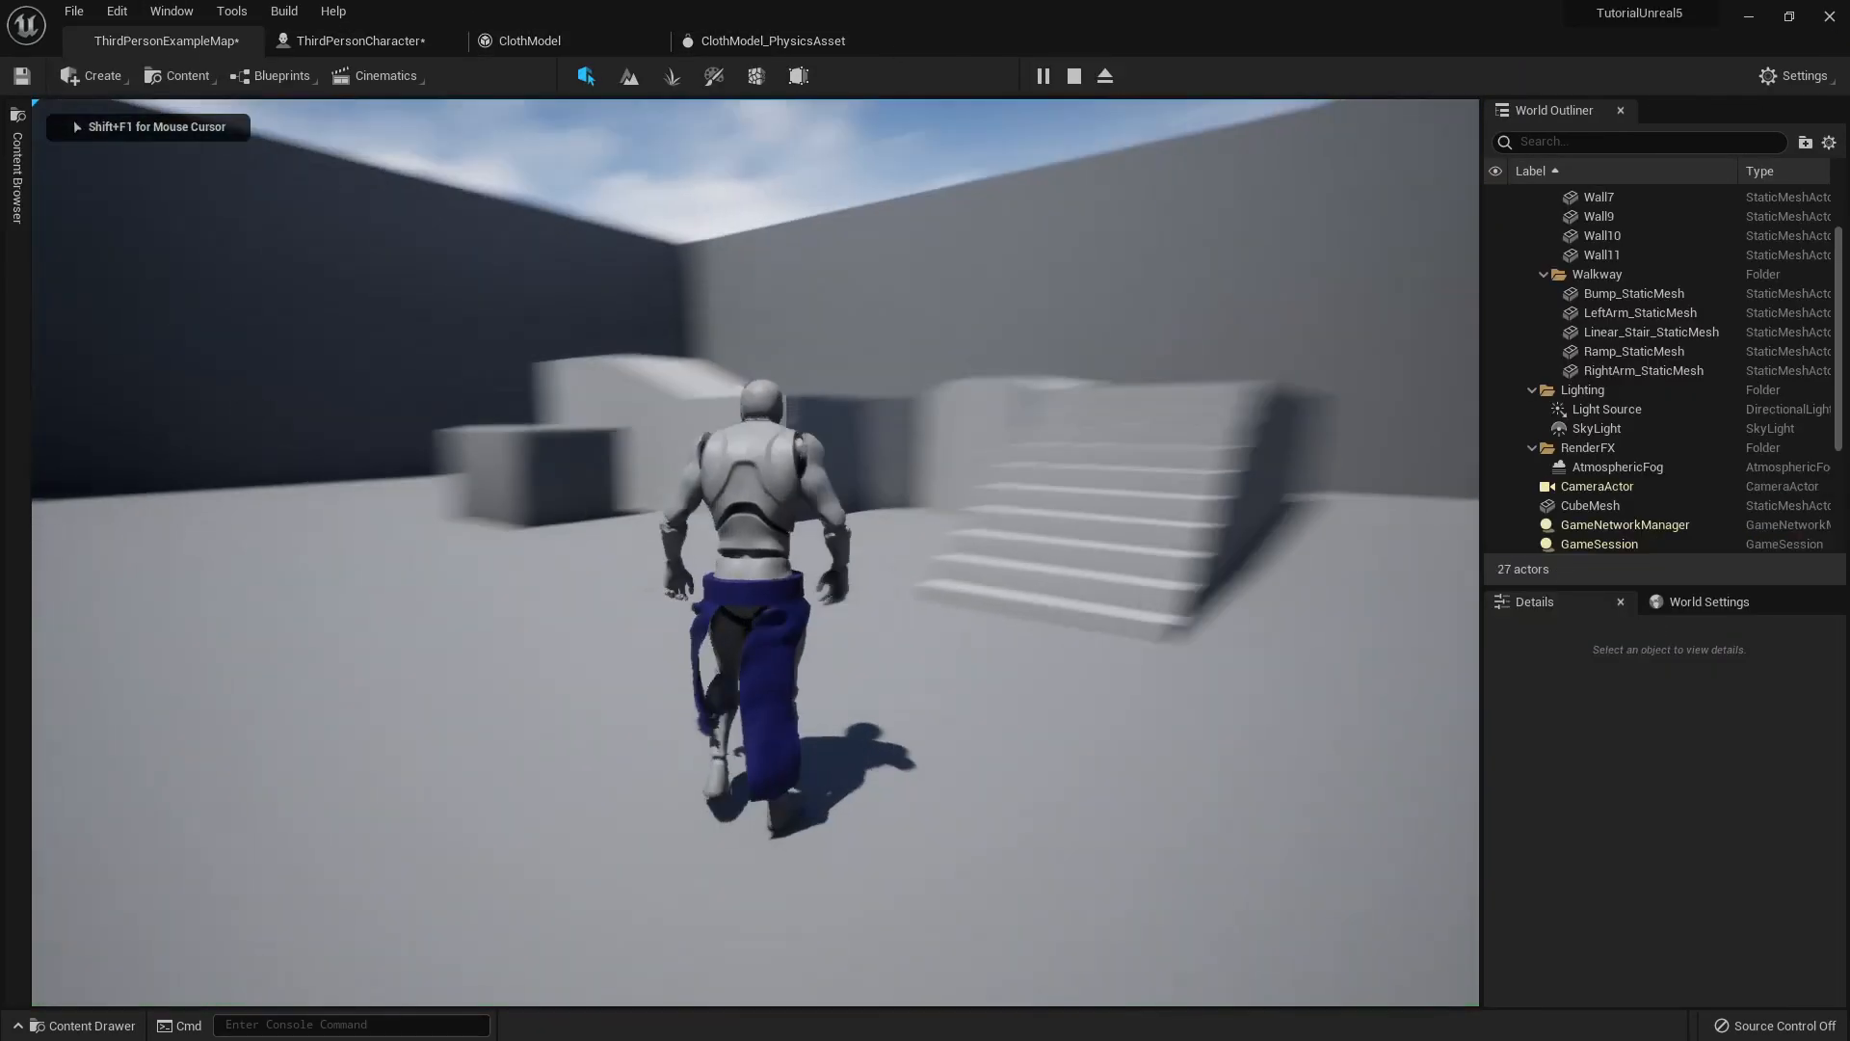
key(w)
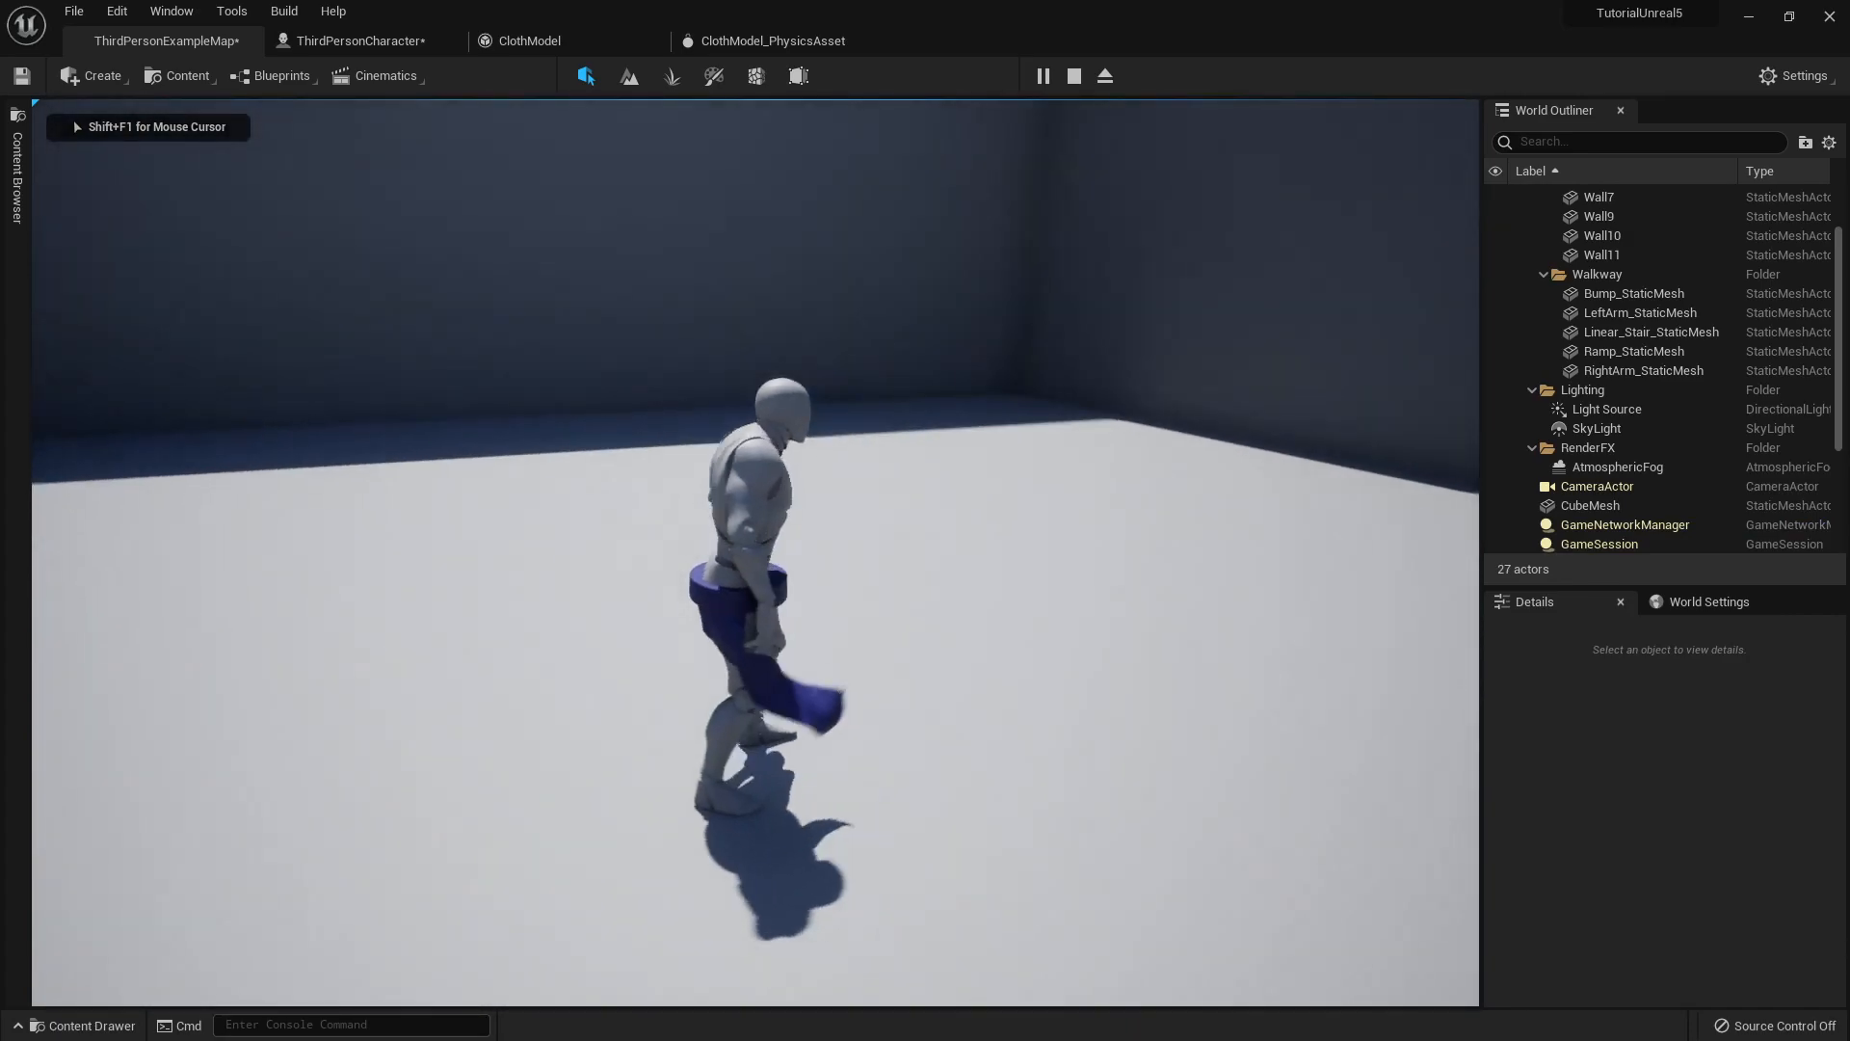
key(w)
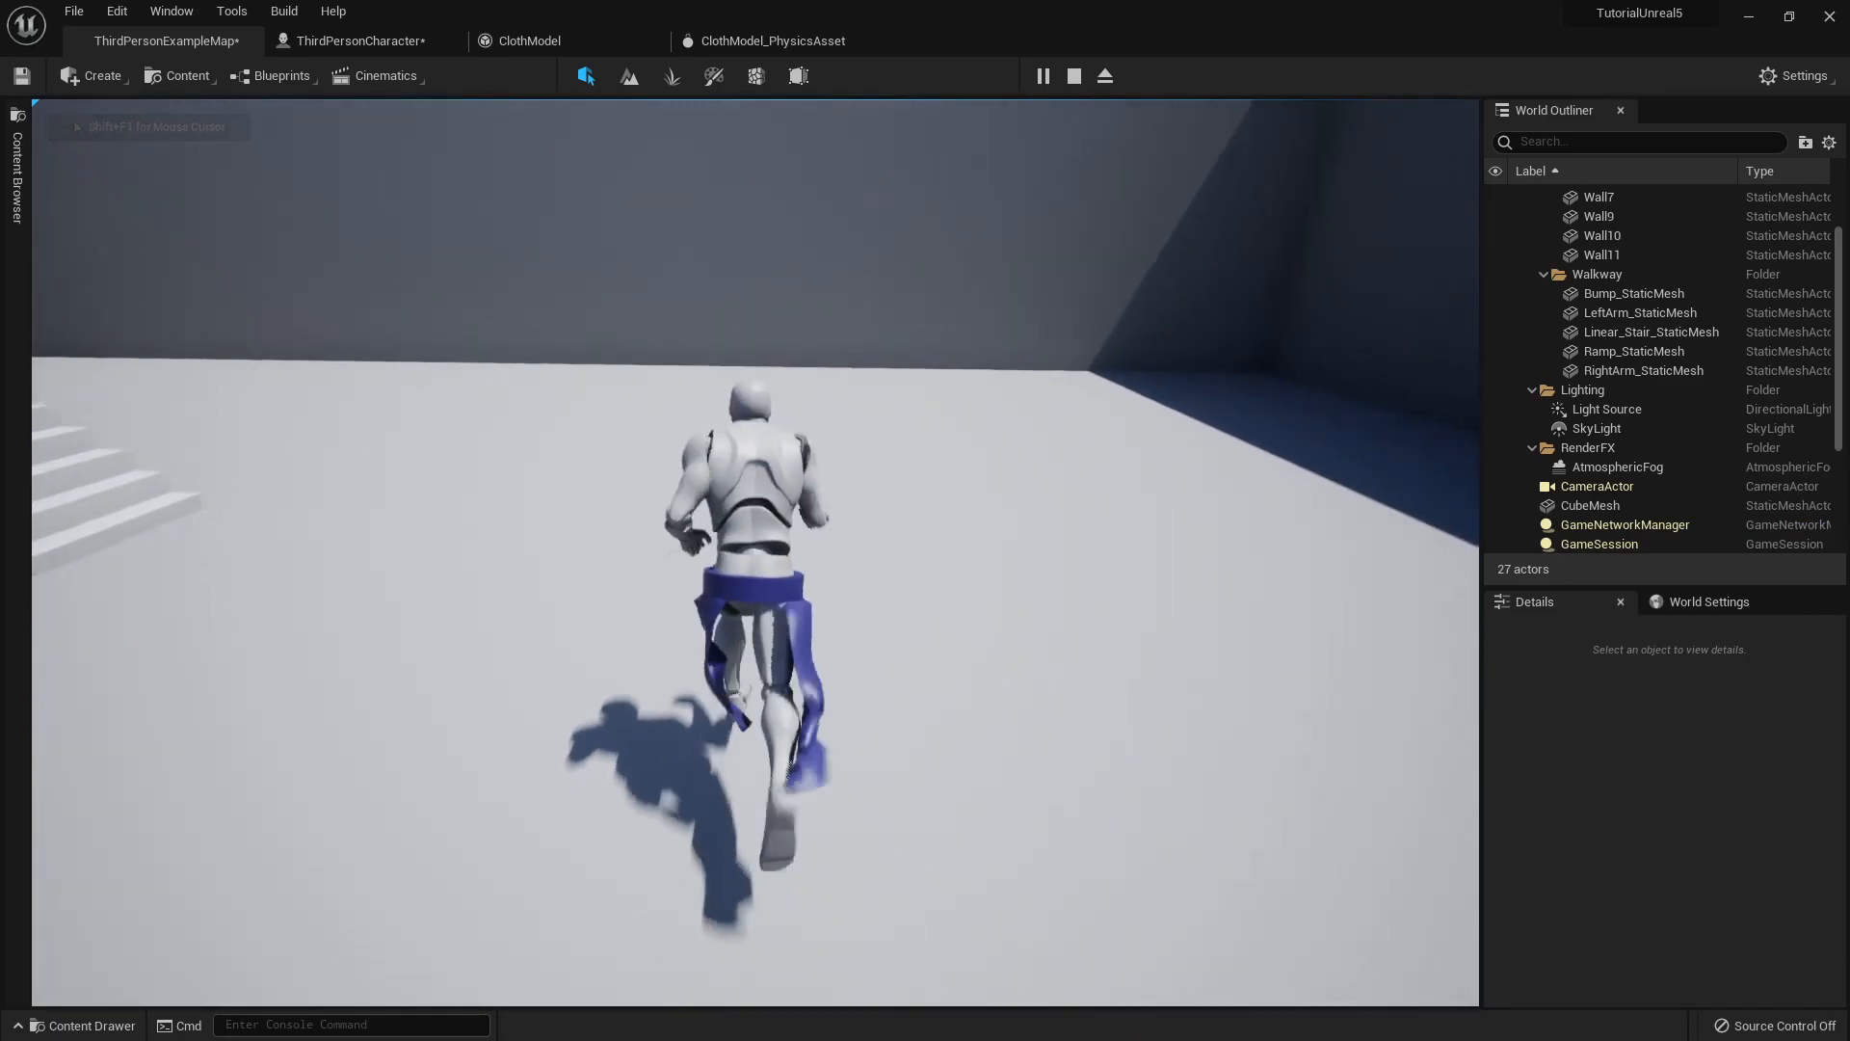
key(w)
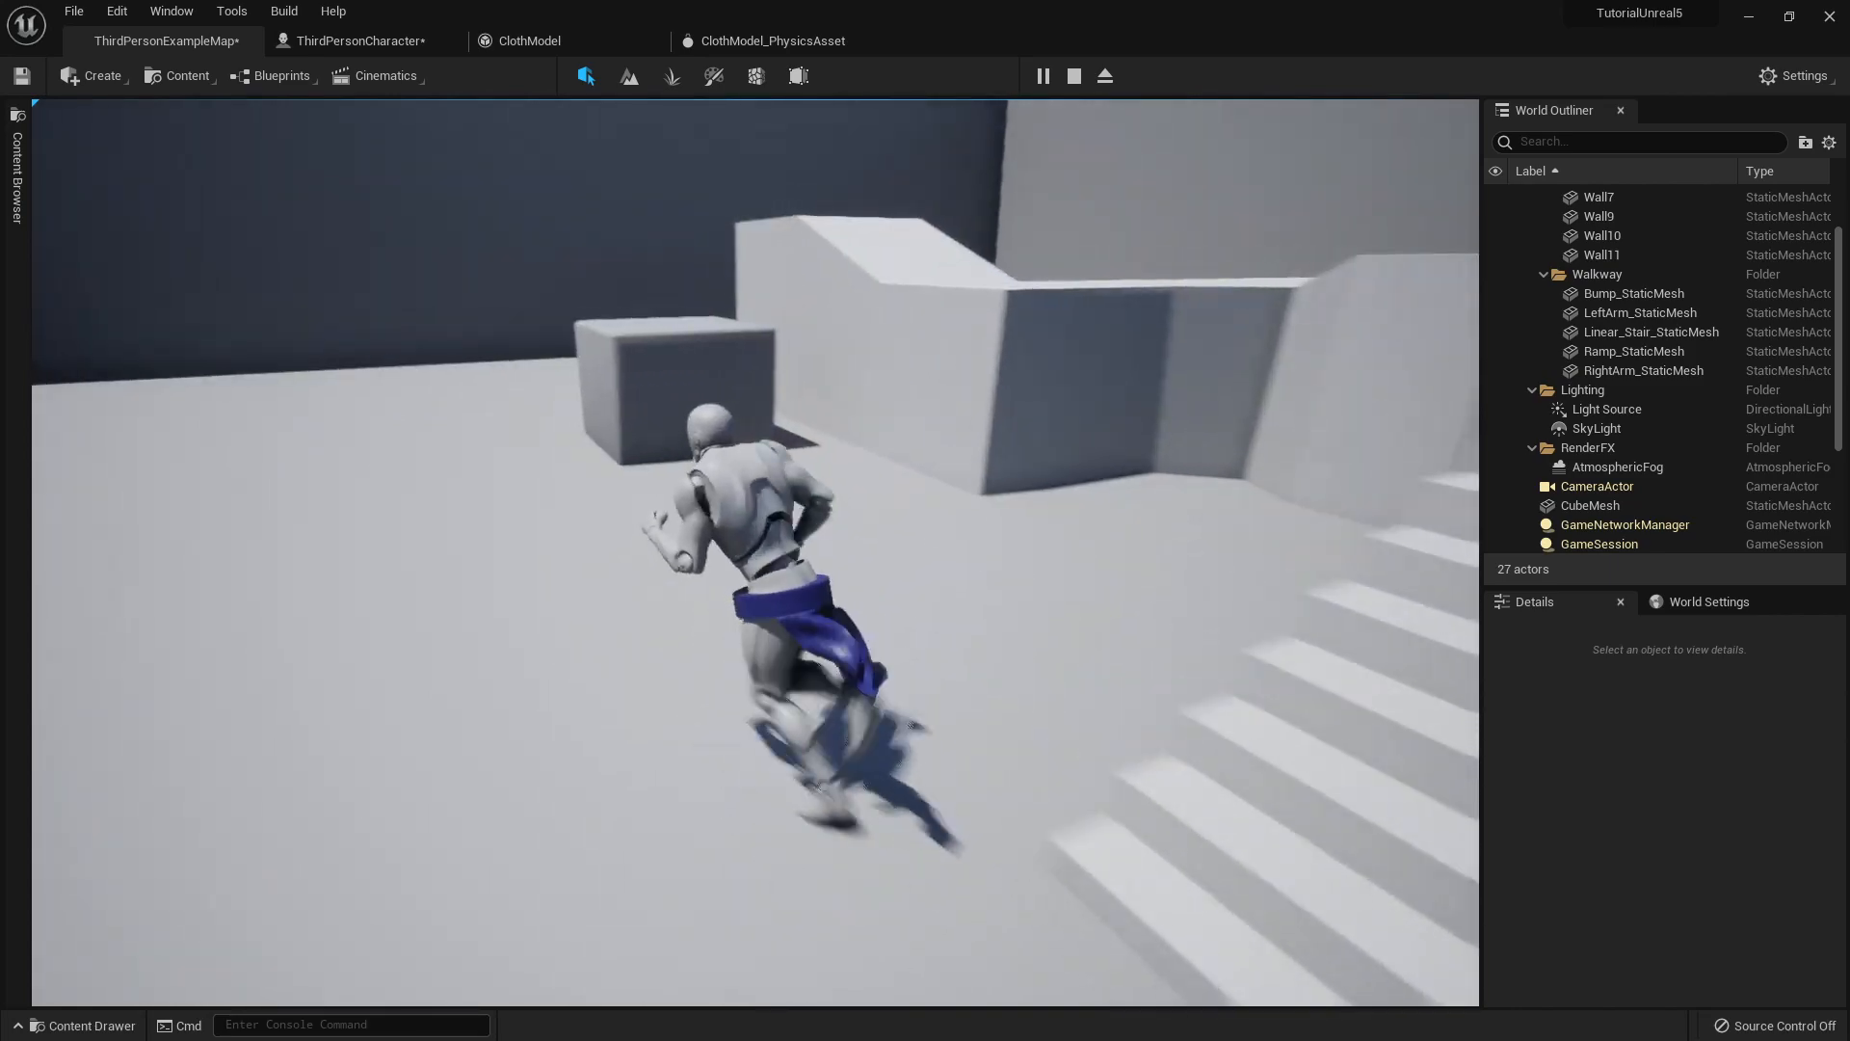
key(a)
key(space)
key(w)
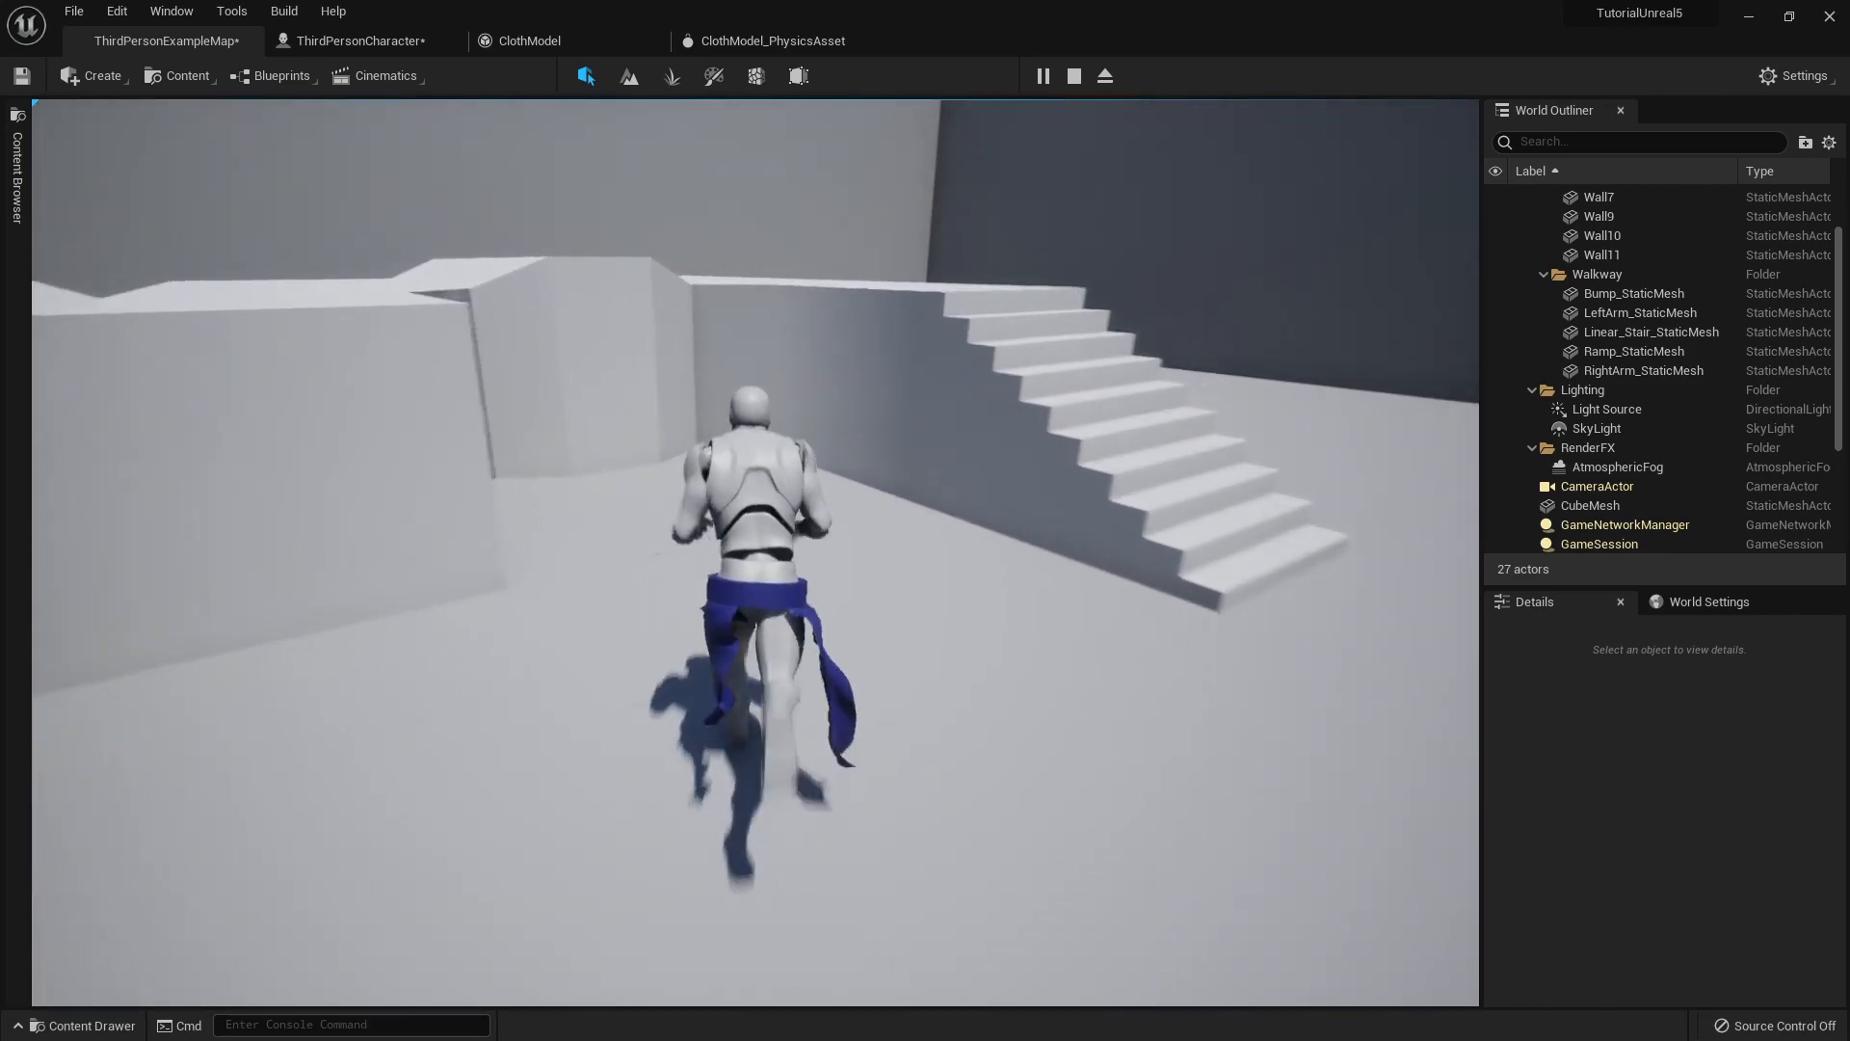
key(space)
key(w)
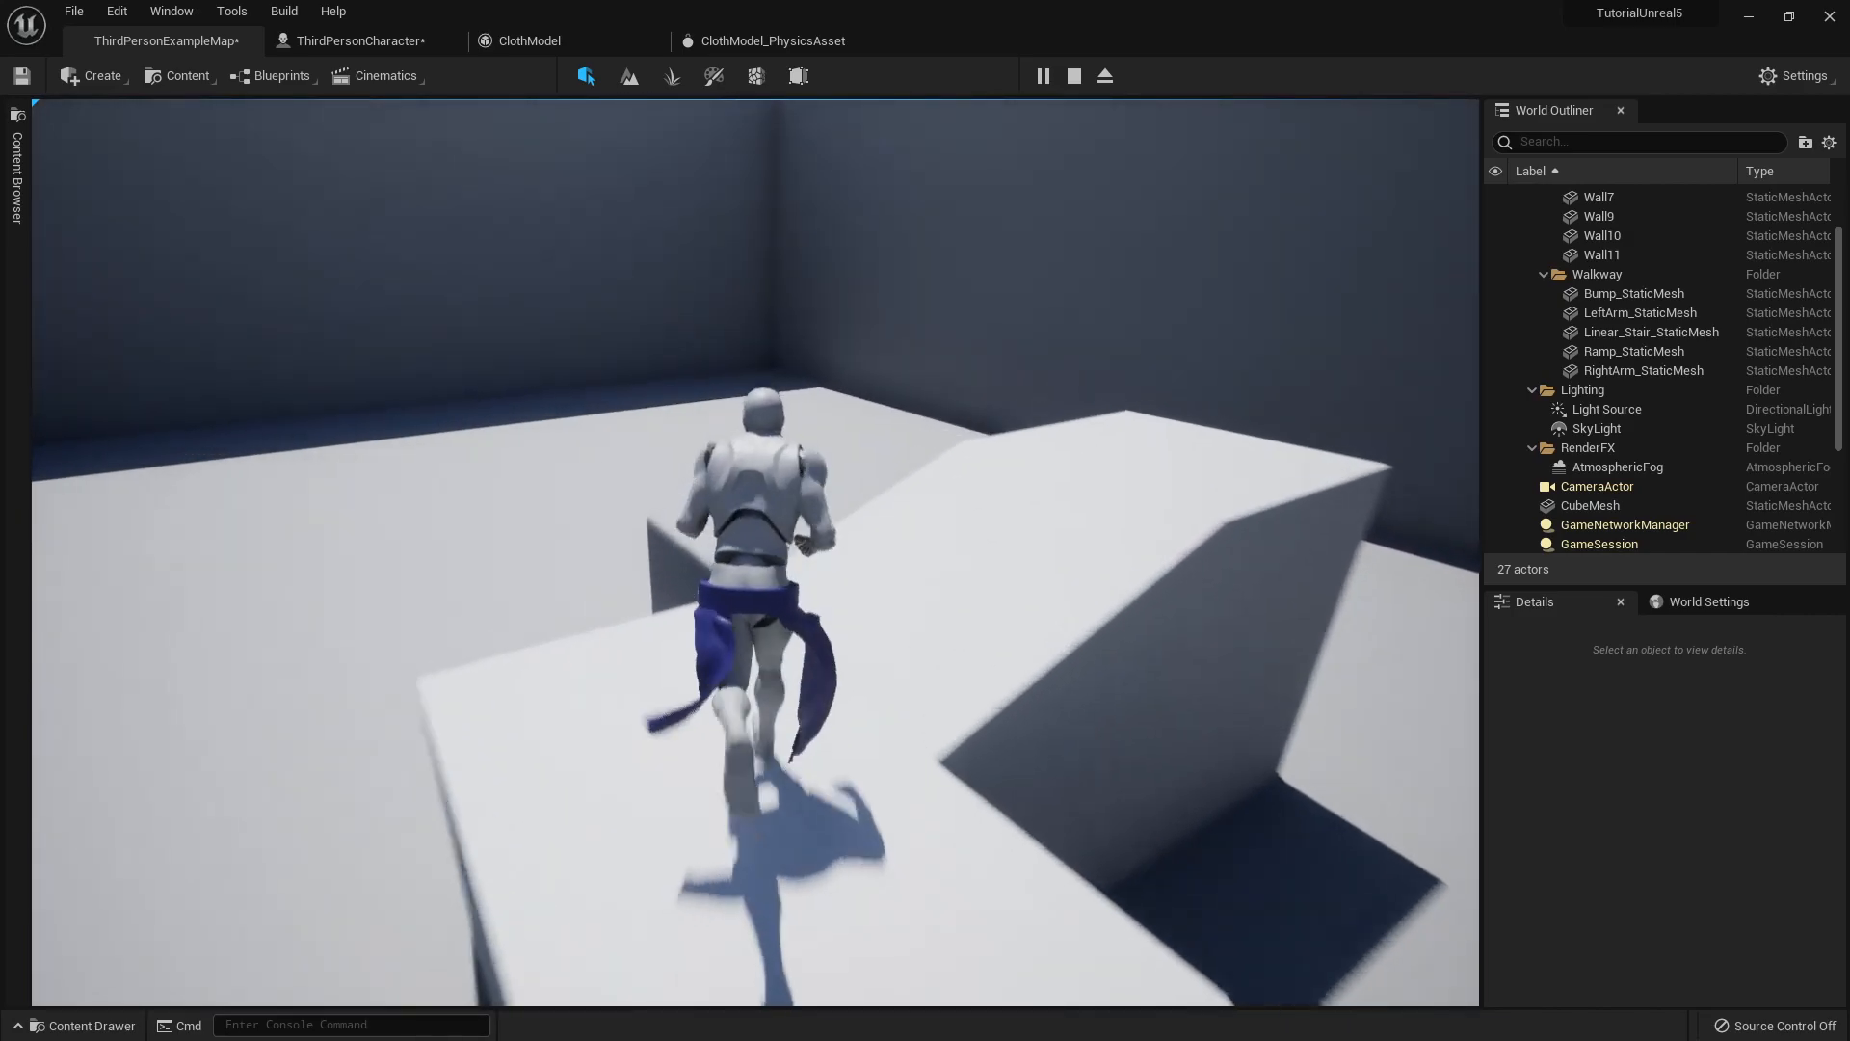
key(w)
key(w)
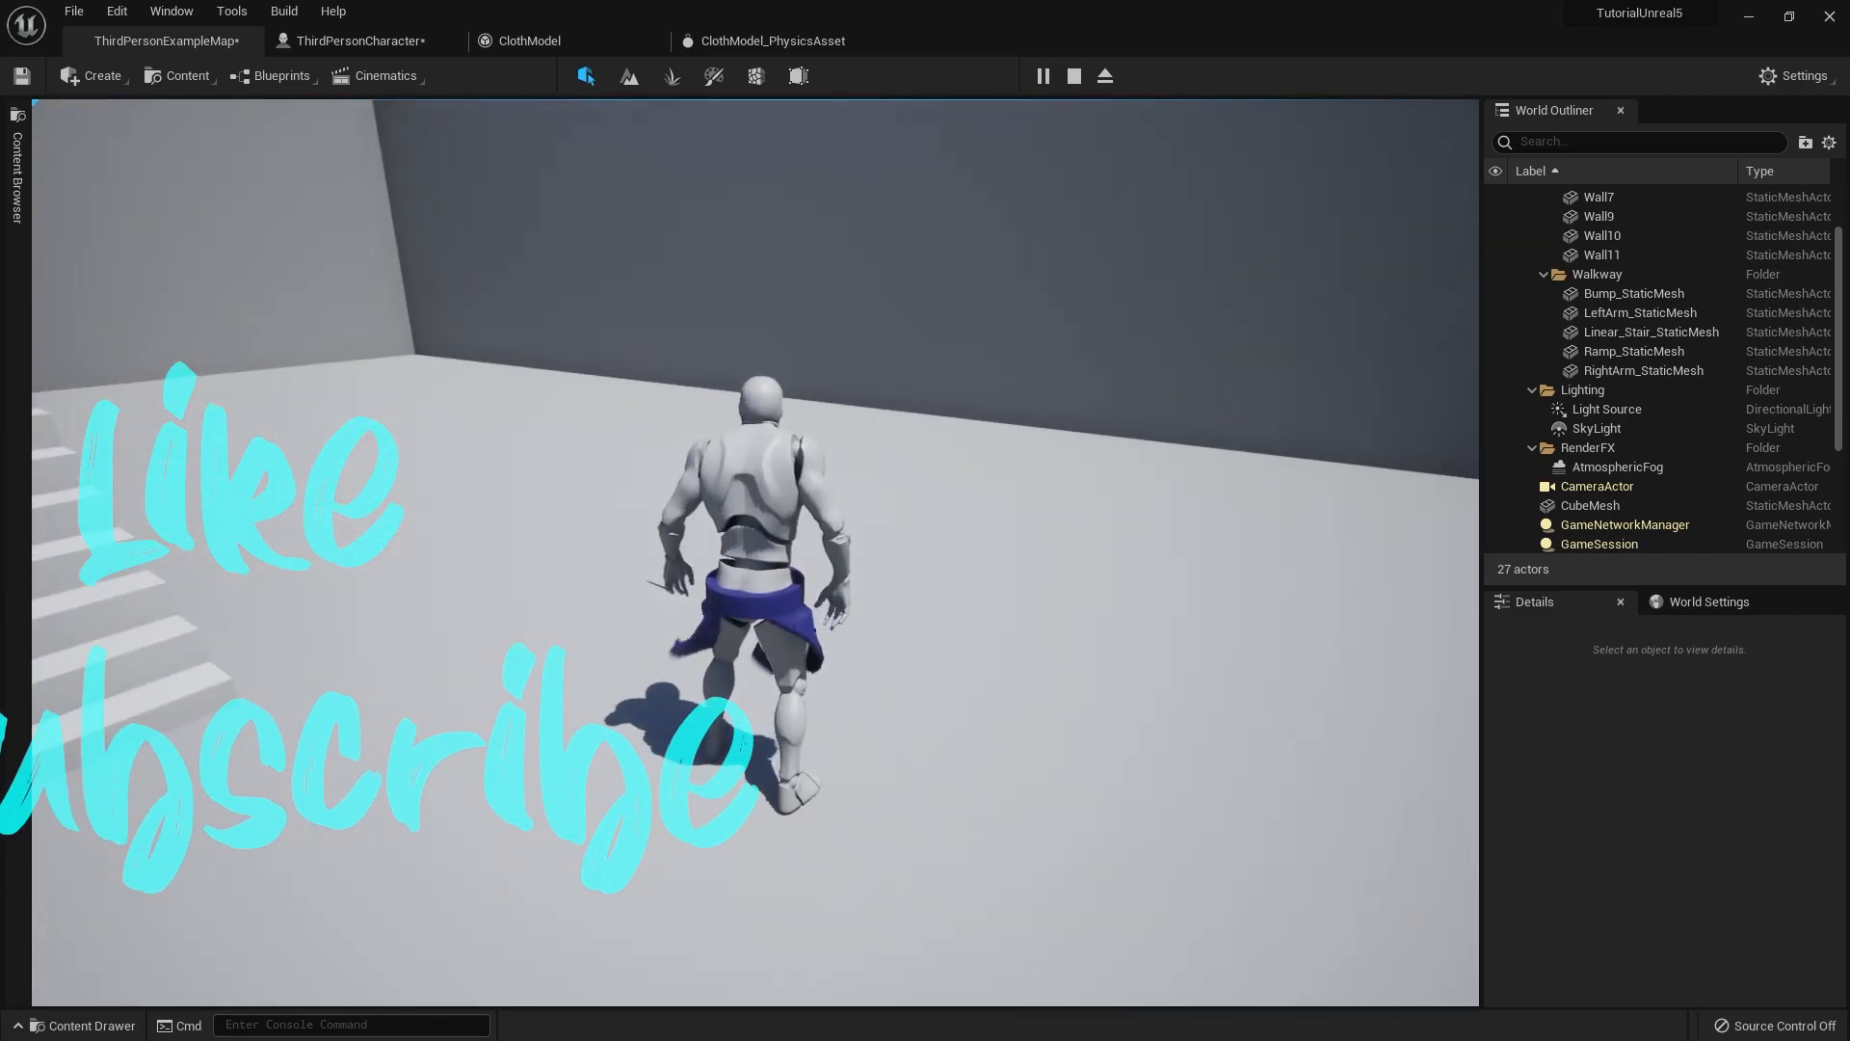
key(w)
key(w)
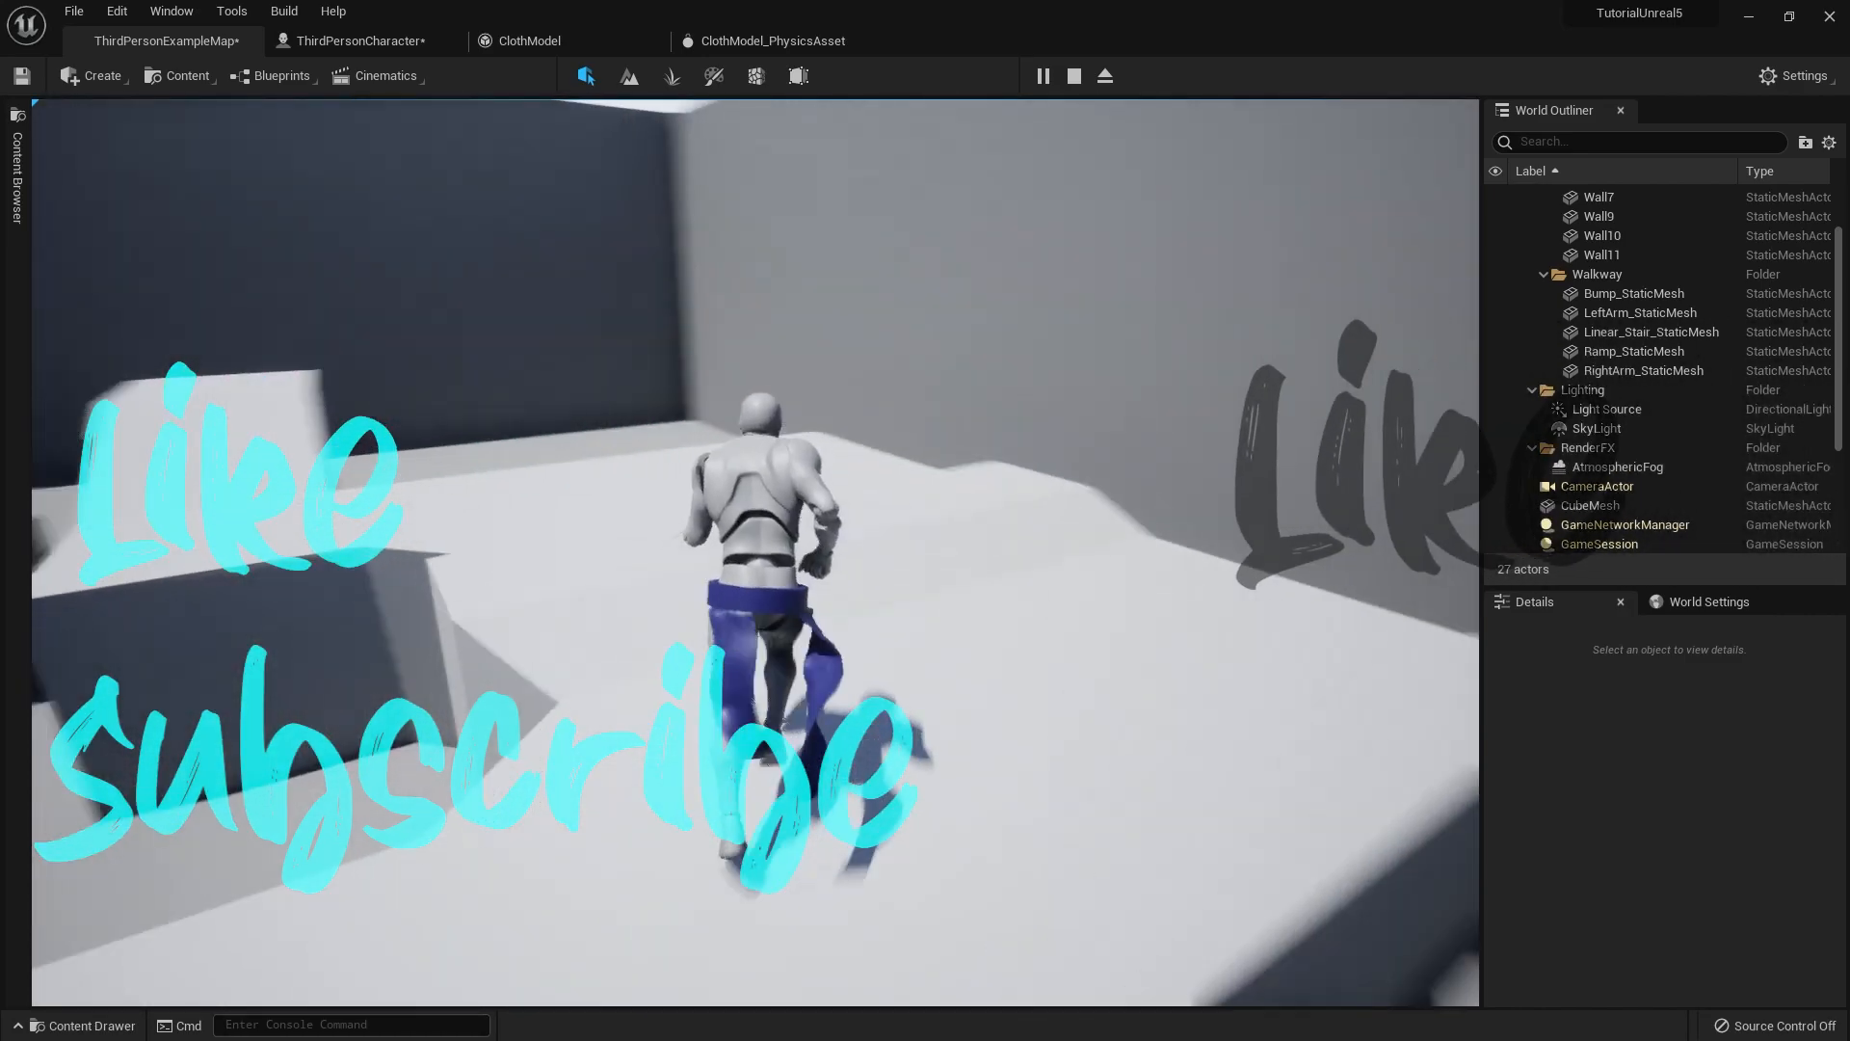
key(w)
key(space)
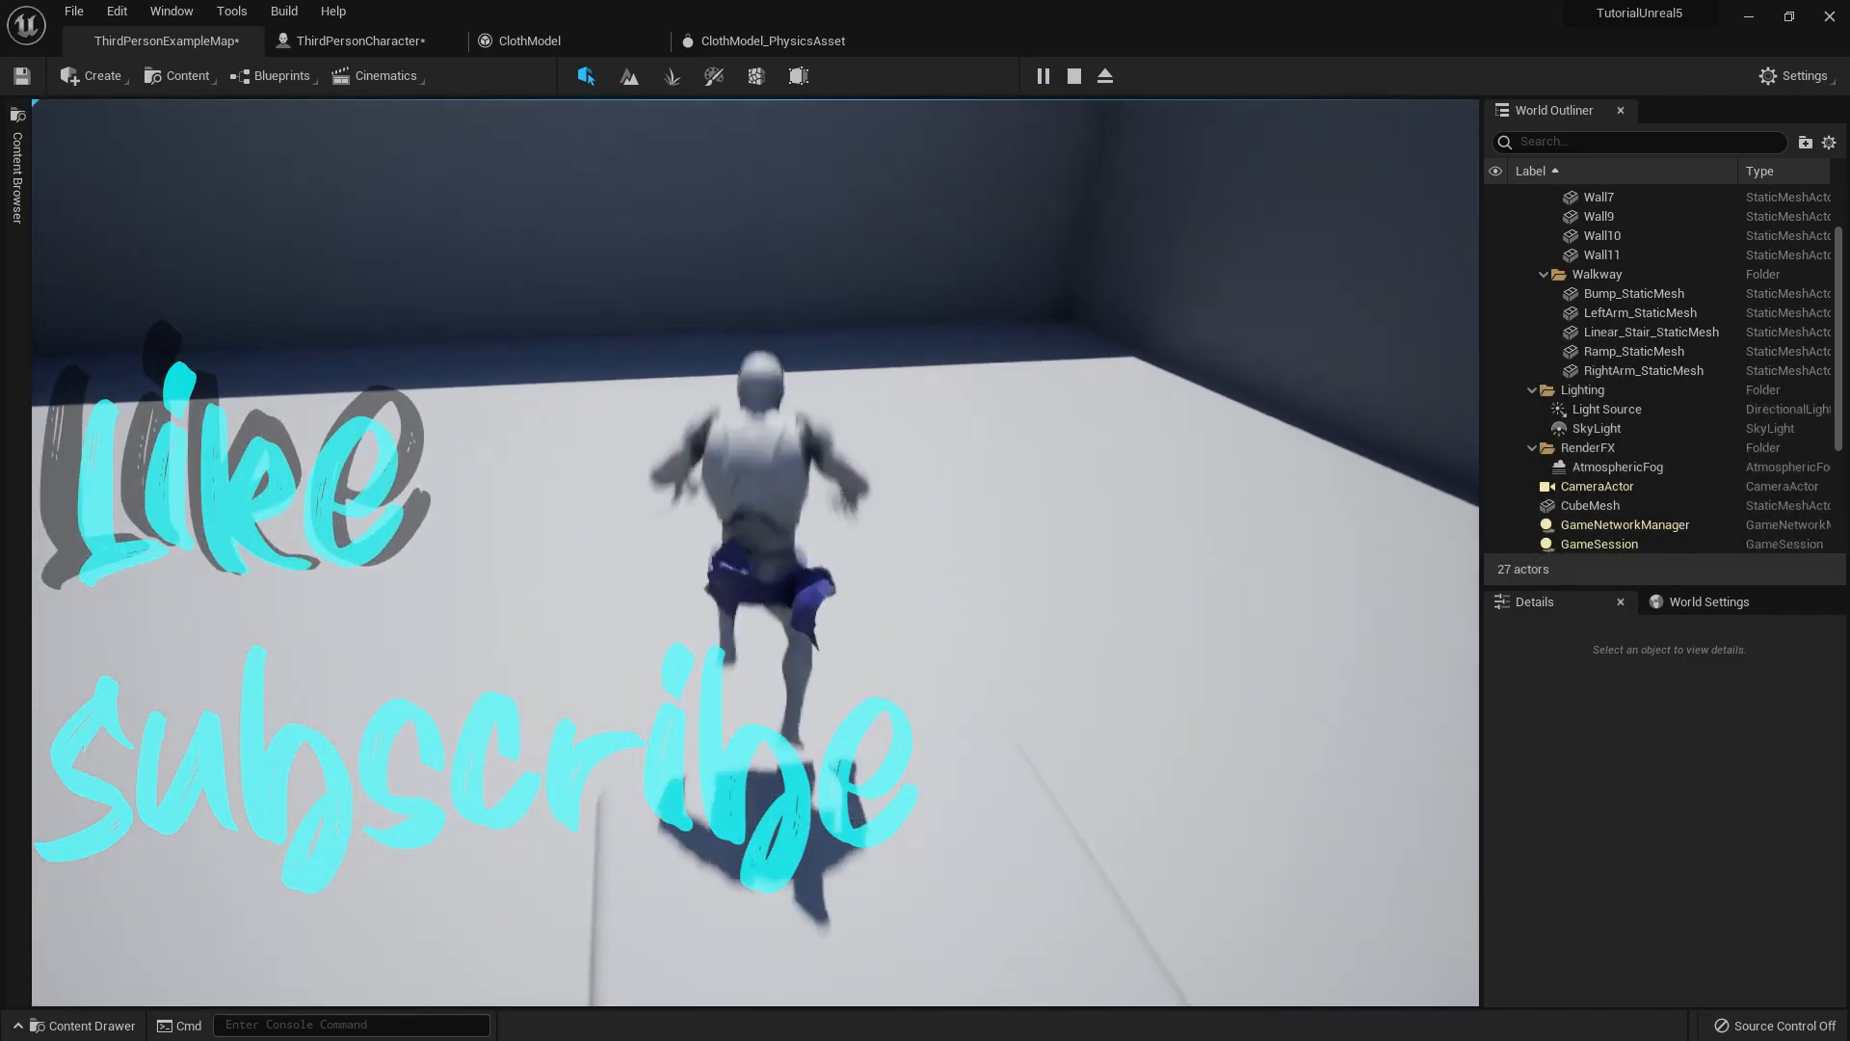
key(s)
key(w)
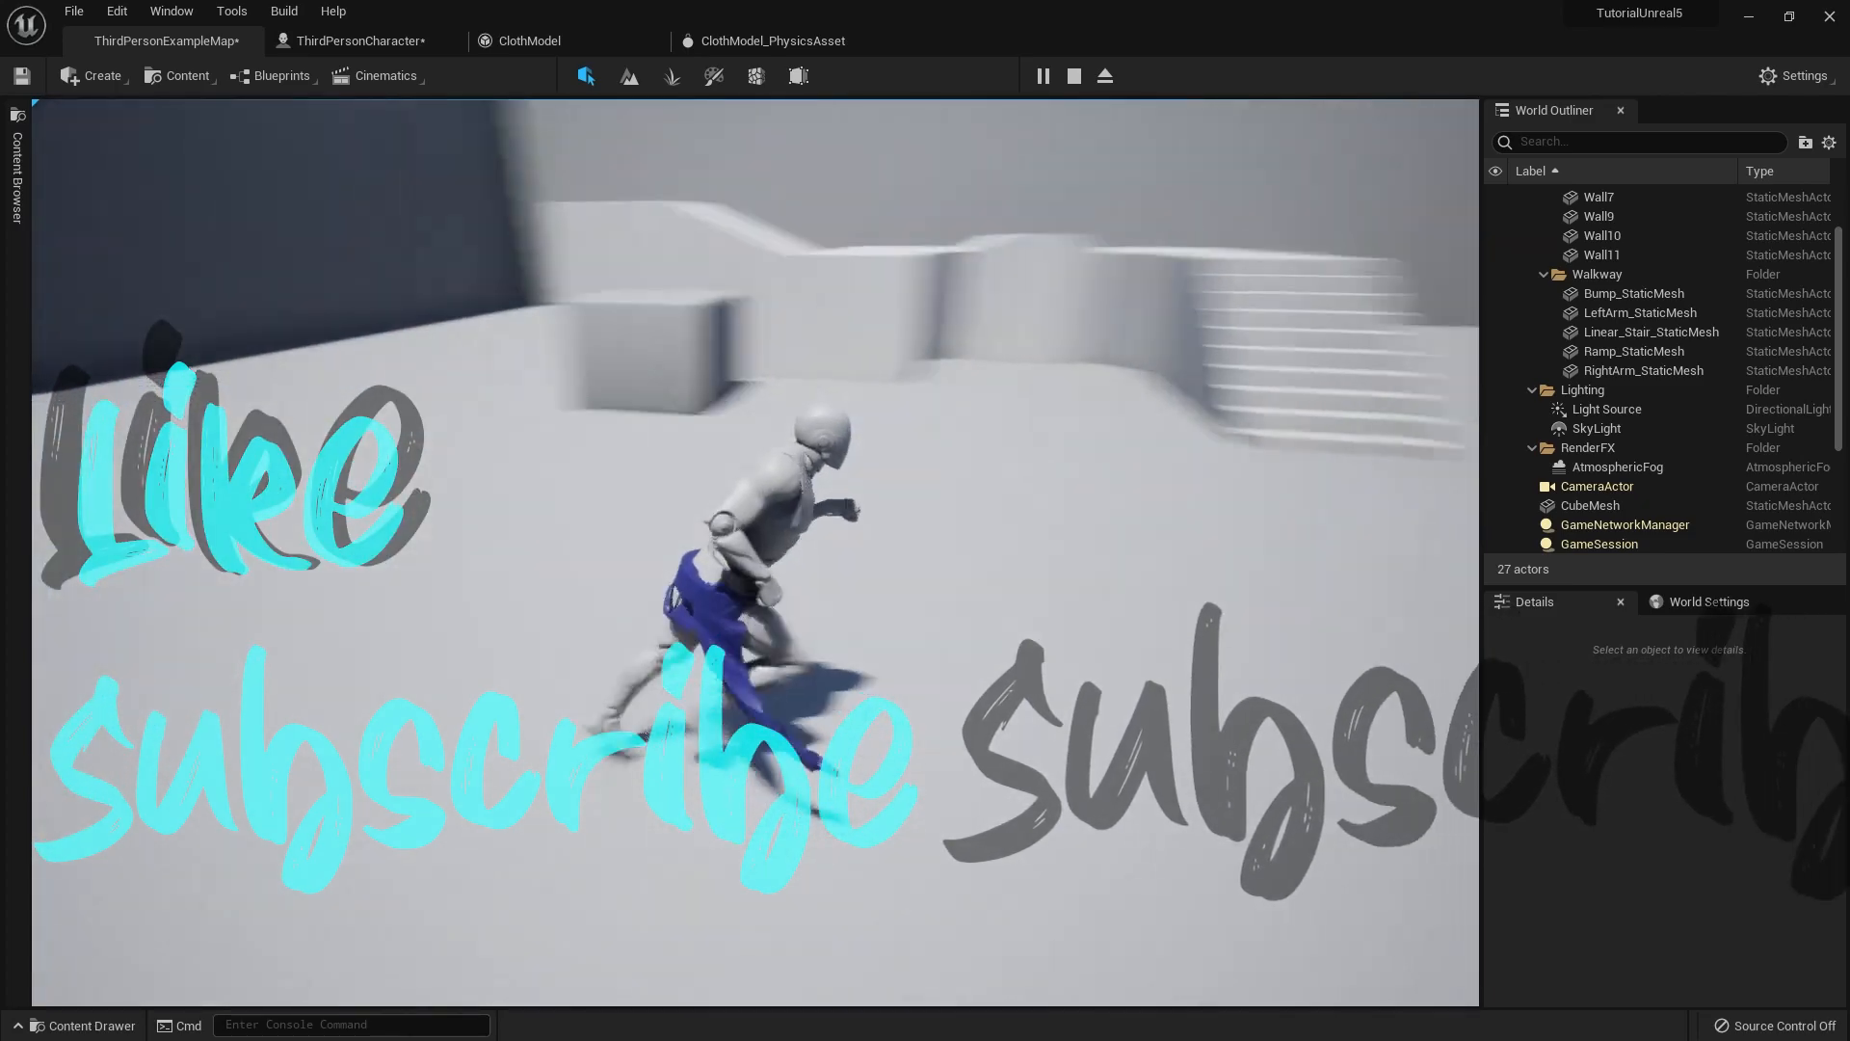
key(w)
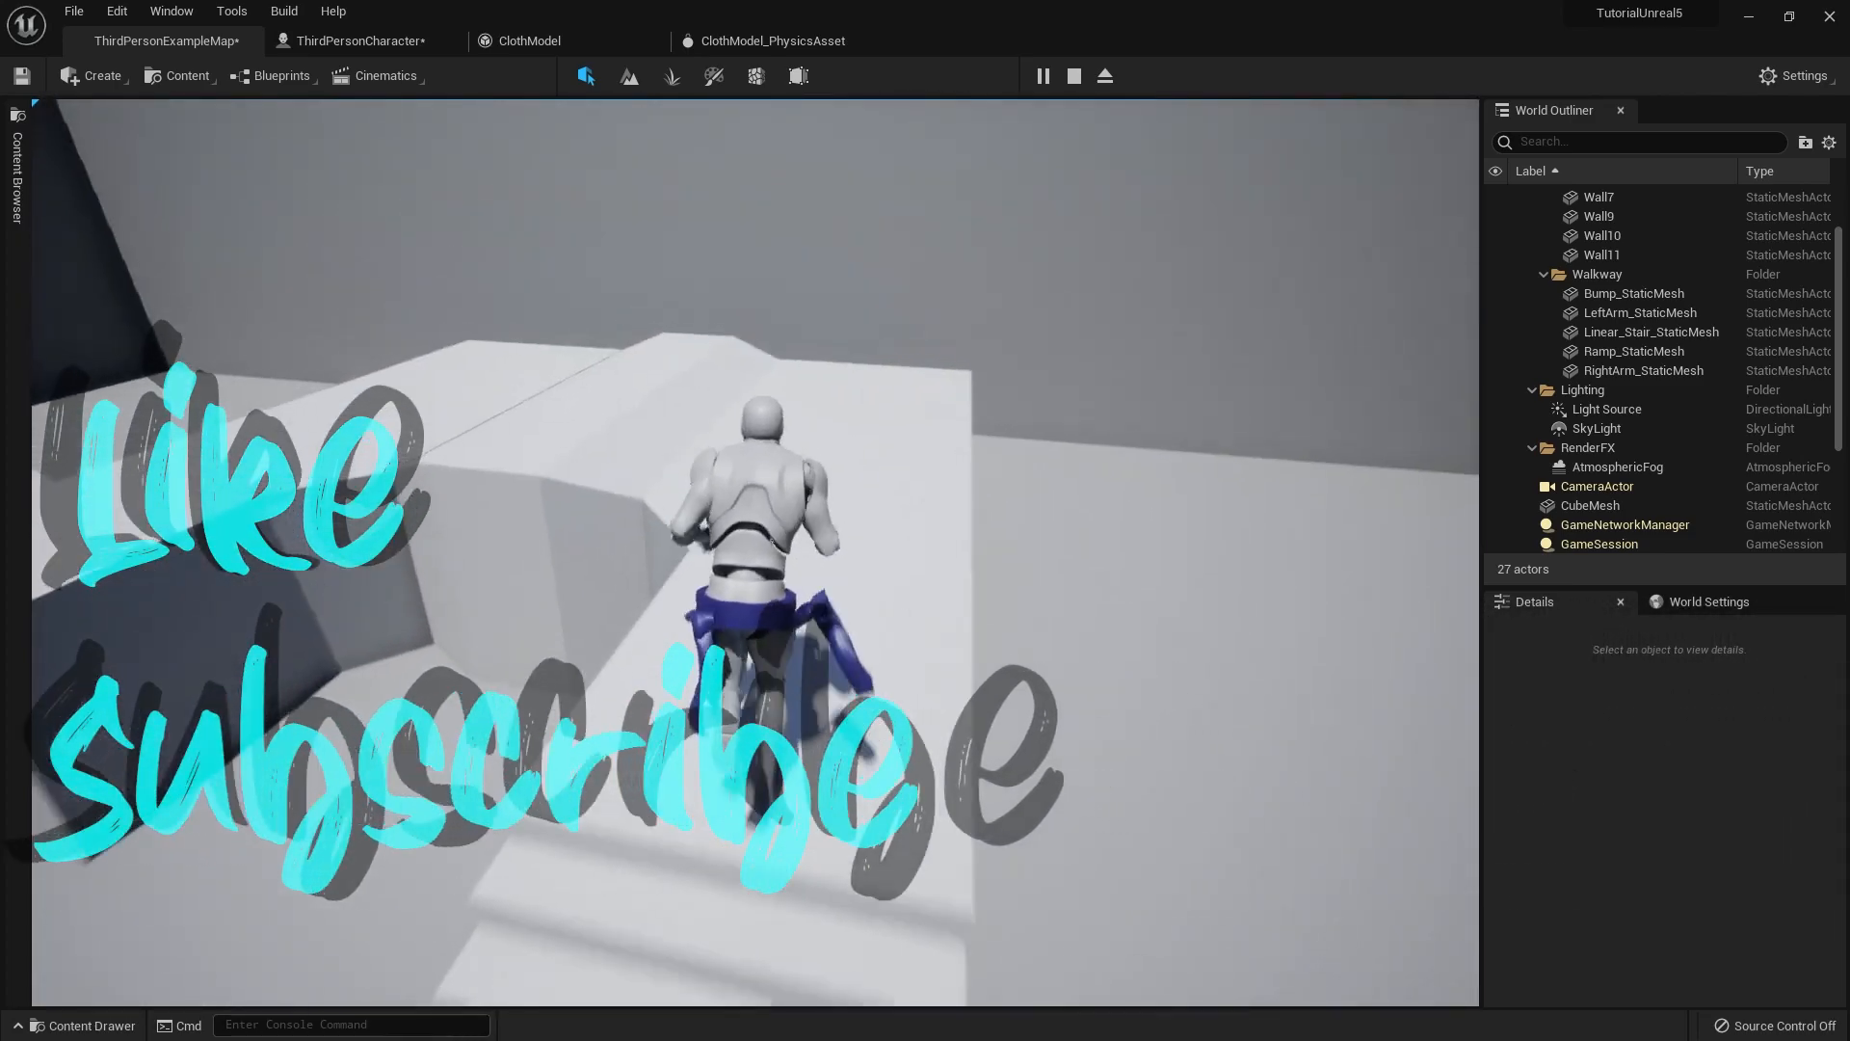